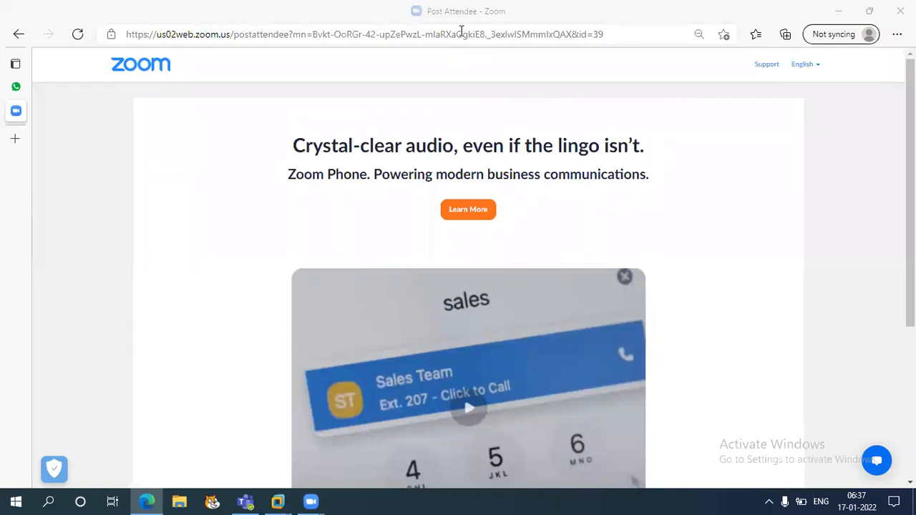
Switch to the ECC 6.0 EHP 5 virtual machine and find the RV document type number range item in the sd cusmoz notes
mouse_move(278, 501)
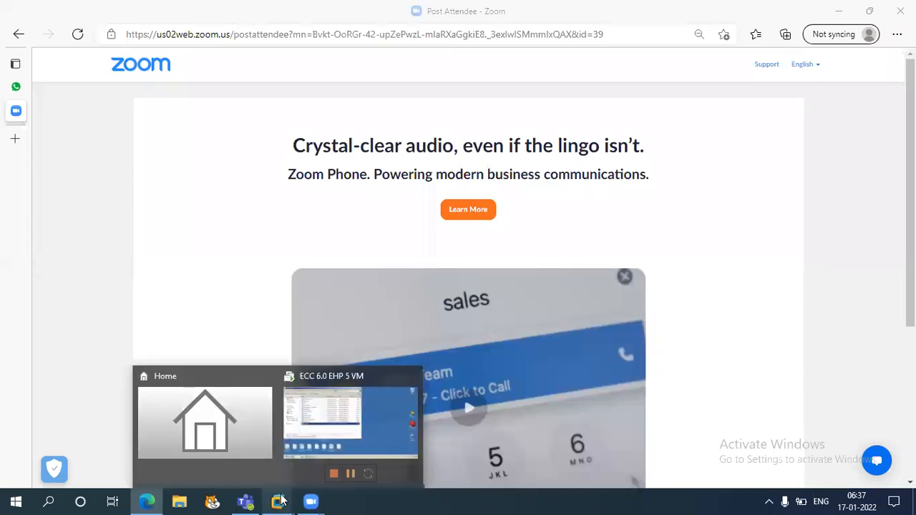
left_click(358, 442)
left_click(192, 501)
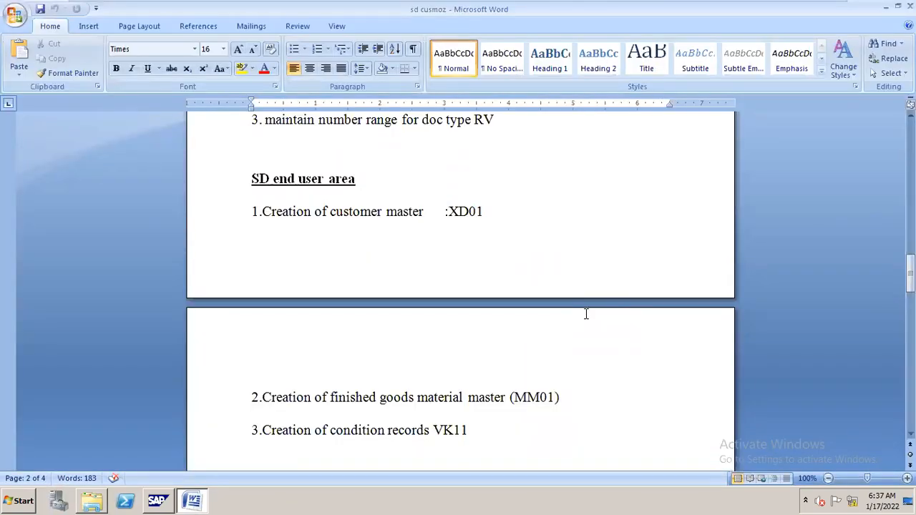
key("XF86MonBrightnessDown")
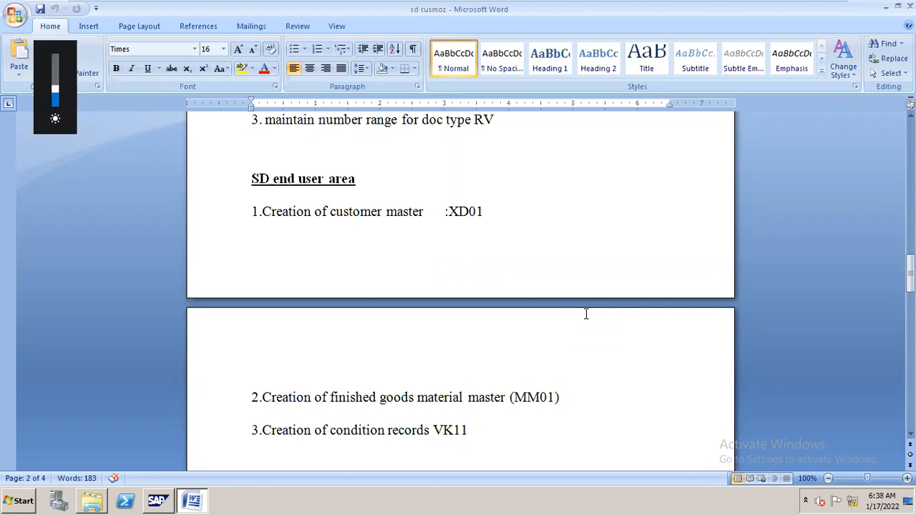
left_click_drag(910, 274, 911, 278)
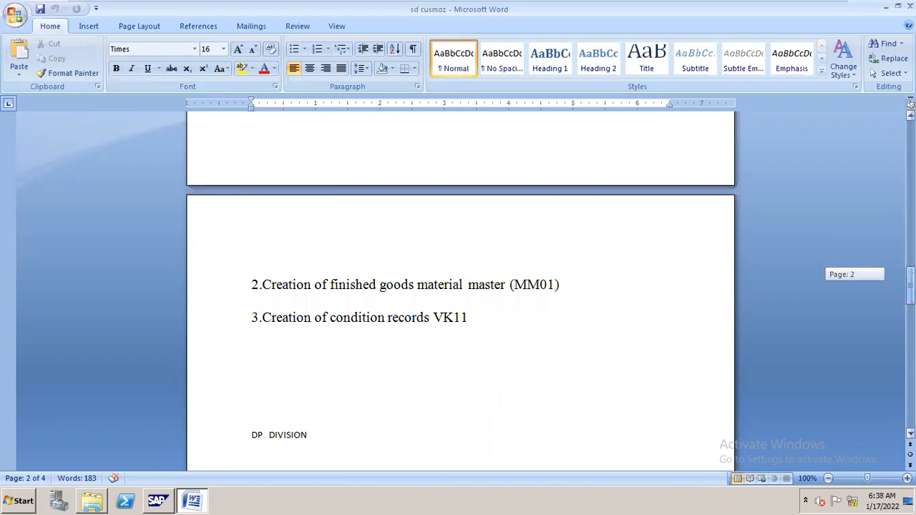
left_click_drag(910, 278, 910, 271)
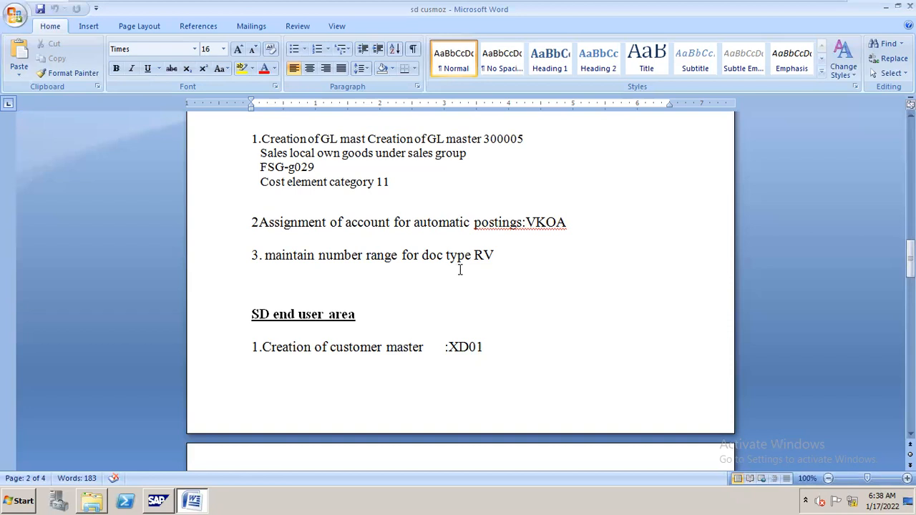
left_click_drag(474, 254, 494, 255)
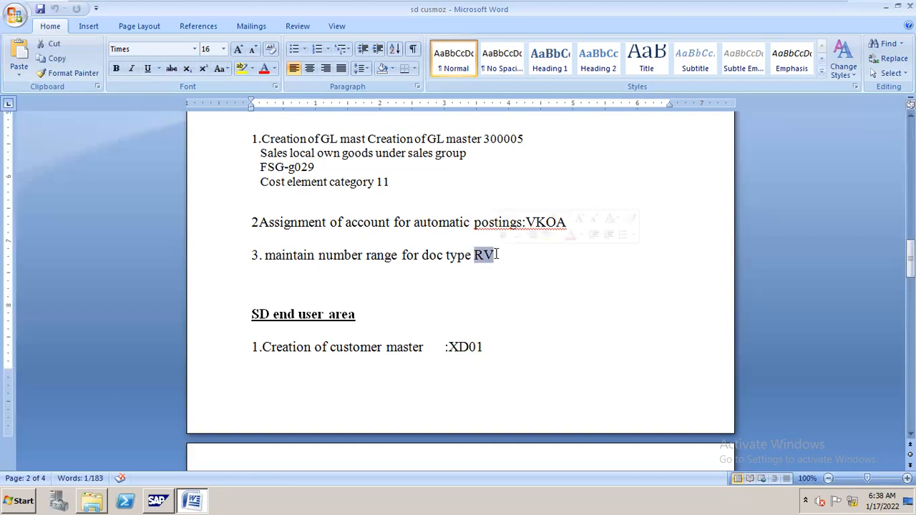
Minimize the Word notes, start SAP Logon from the desktop and open the FICO connection
key("alt+Tab")
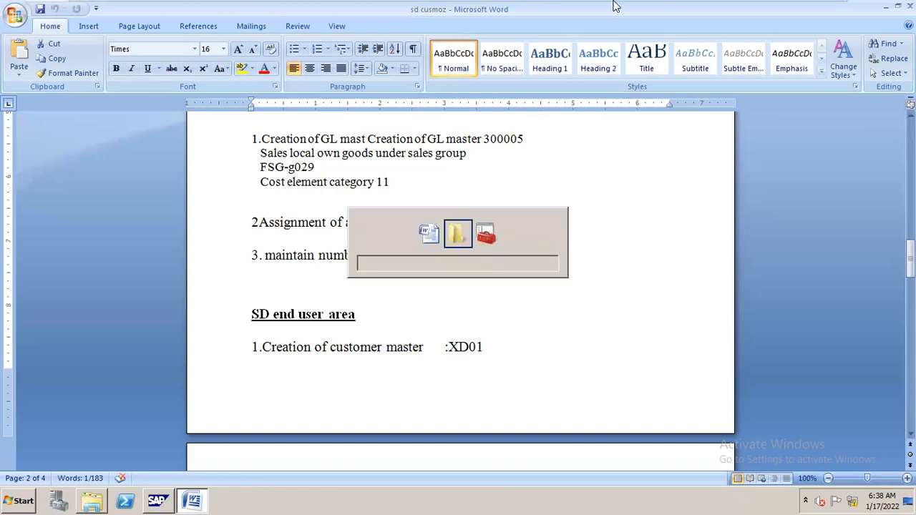
left_click(523, 9)
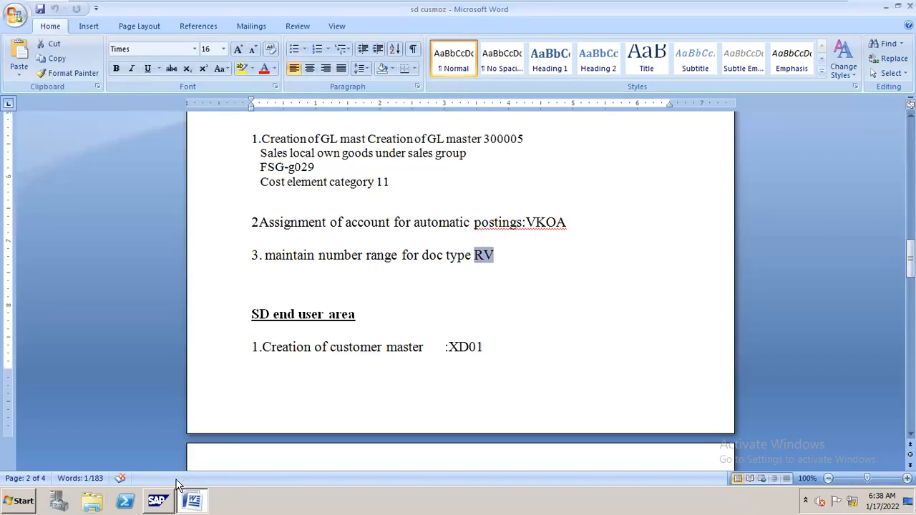
mouse_move(840, 2)
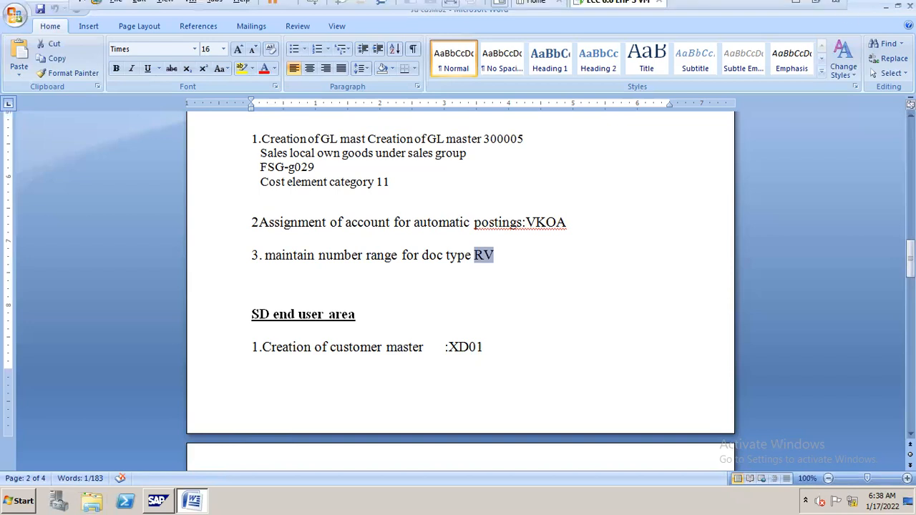
left_click(795, 10)
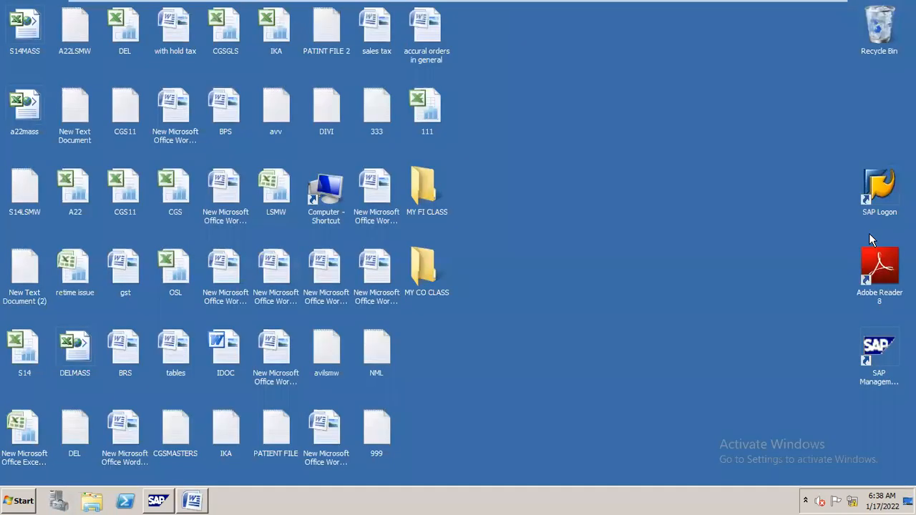
double_click(879, 187)
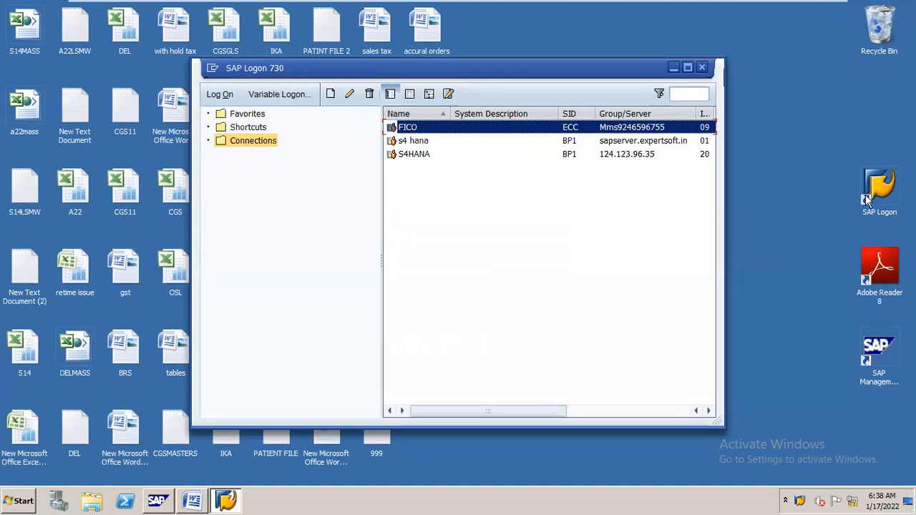
double_click(409, 131)
Try to log on to client 800 as sapuser with the account password
type("aa")
type("puser")
key("Tab")
type("*****")
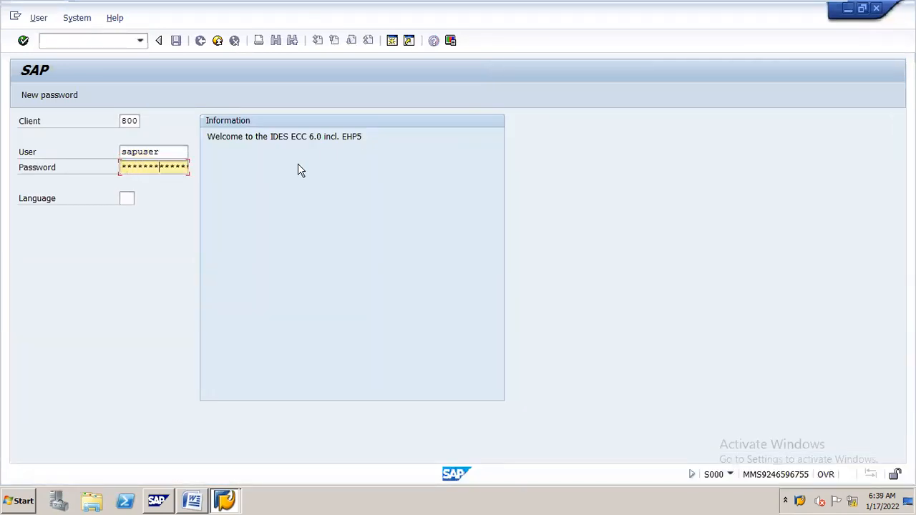
key("Return")
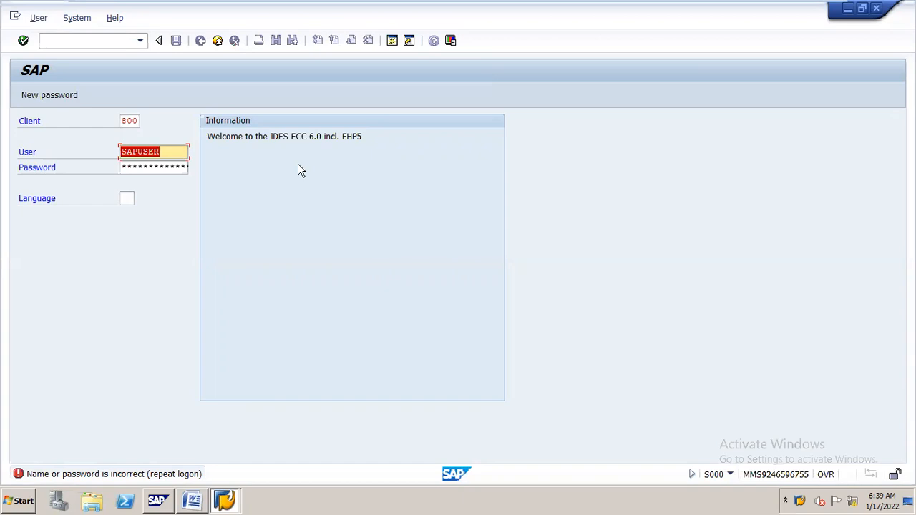
Re-enter the account password and log on again
left_click(176, 168)
type("********")
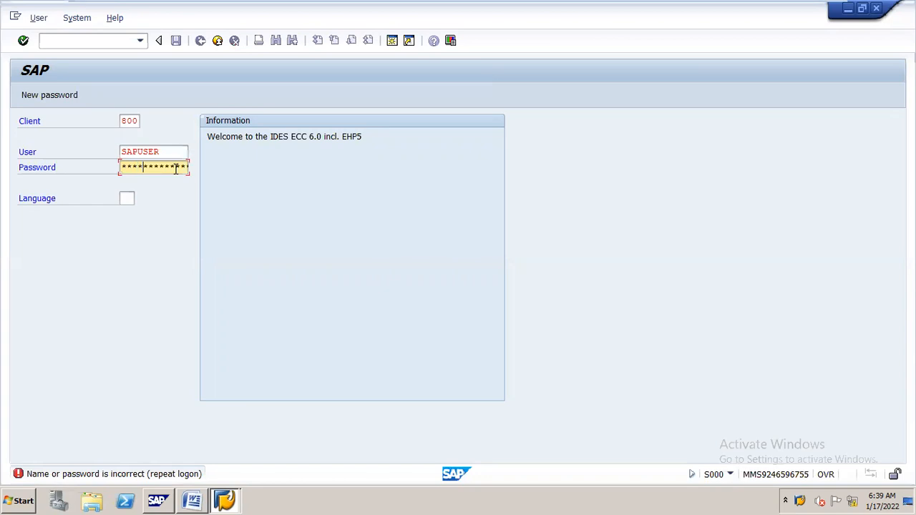
key("Return")
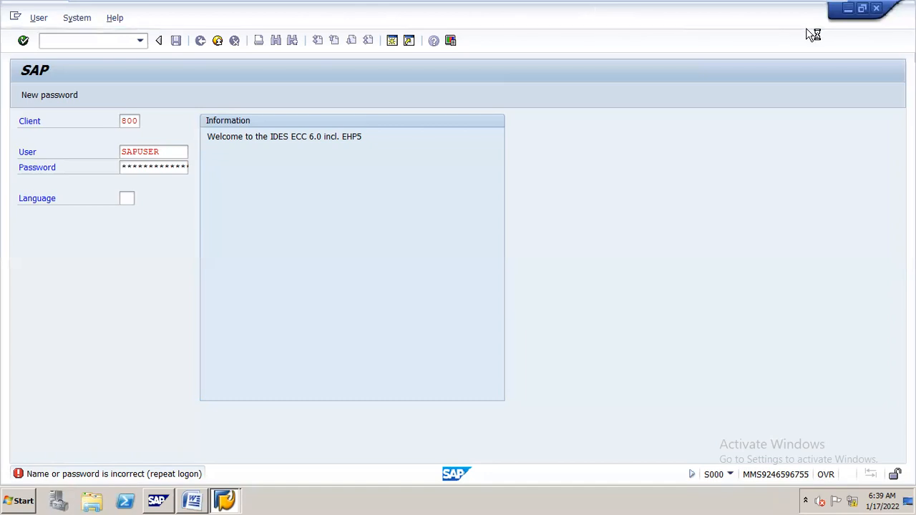
mouse_move(798, 16)
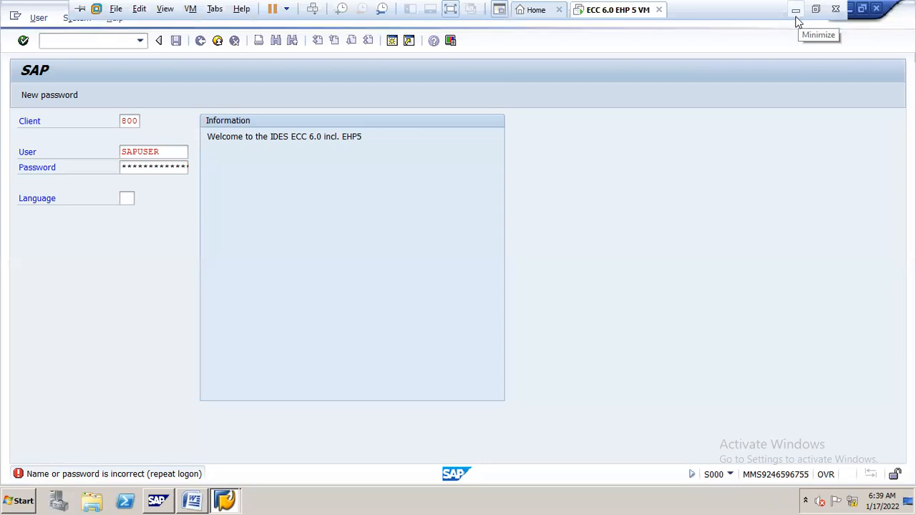
left_click(796, 16)
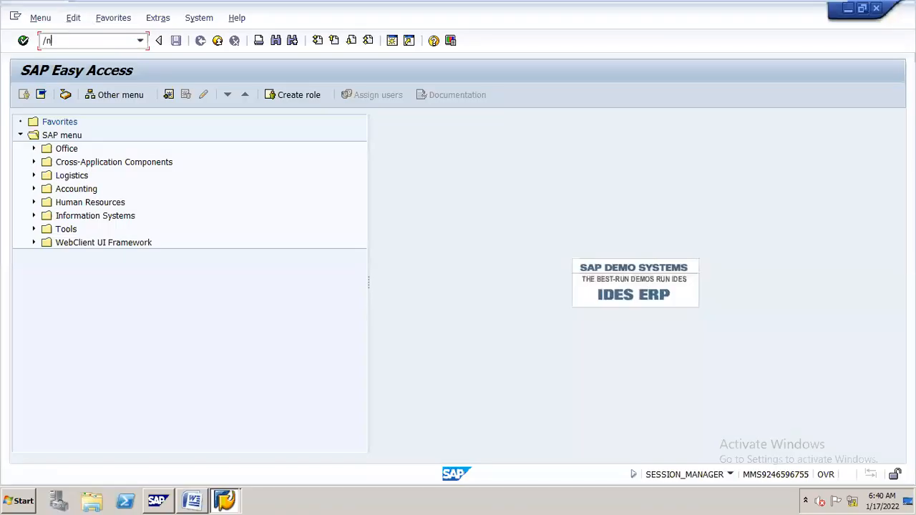
Run transaction OBA7, locate document type RV in the list and open its details
type("oba7")
key("Return")
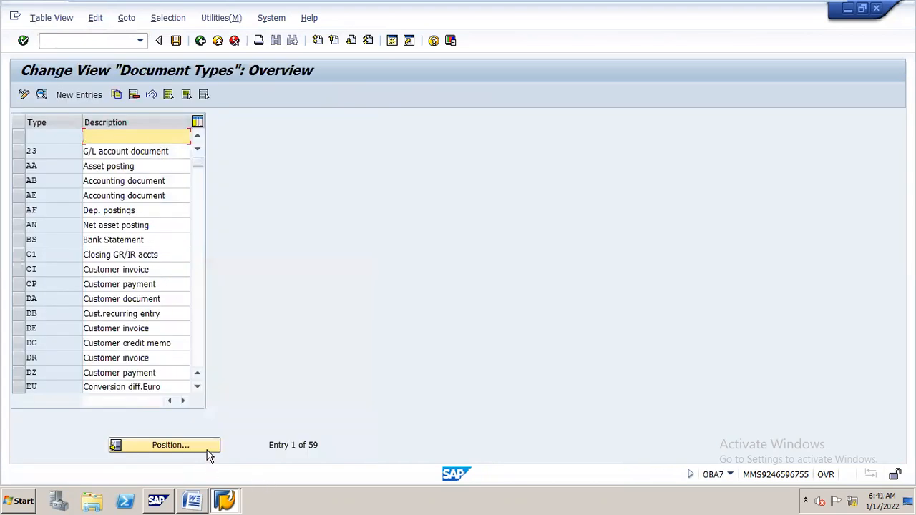
left_click(207, 457)
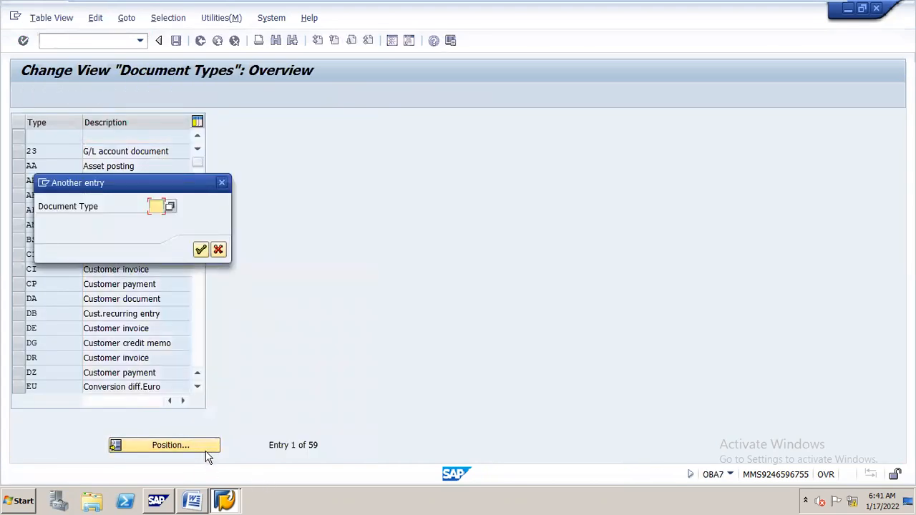
type("RV")
key("Return")
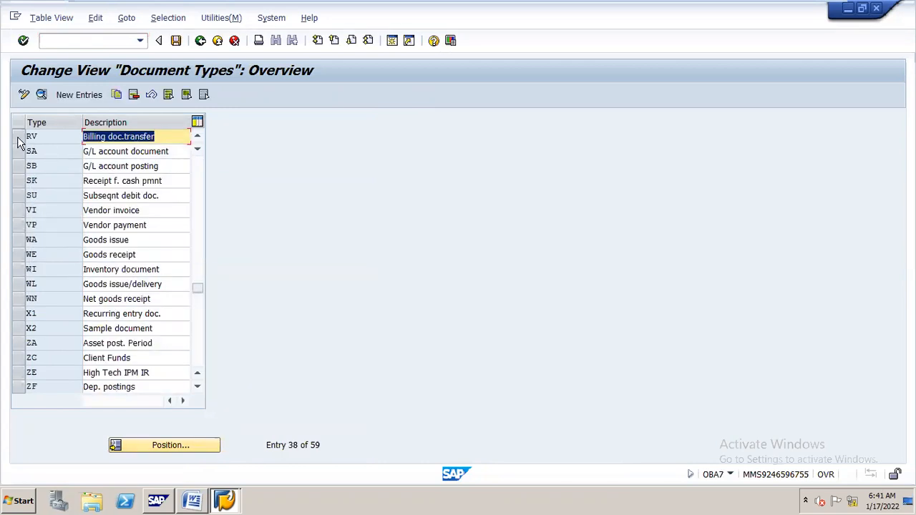
left_click_drag(53, 139, 77, 138)
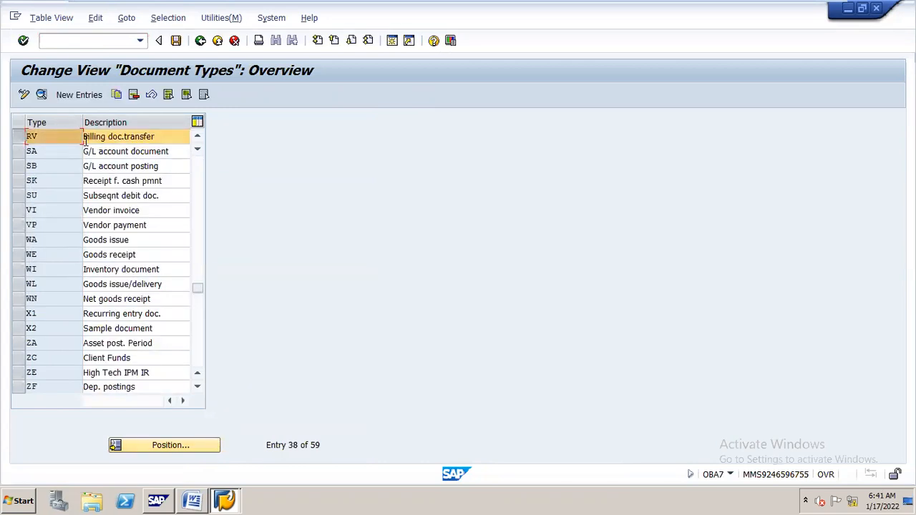
double_click(124, 139)
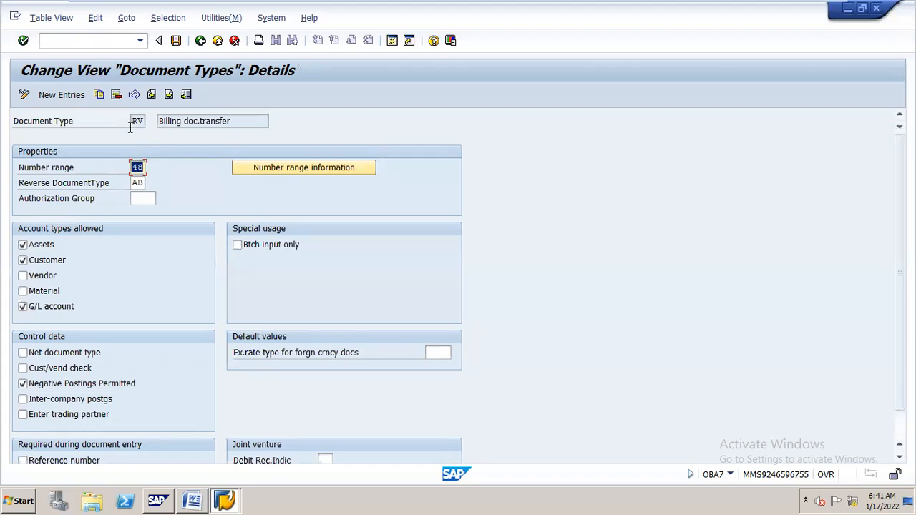
left_click(254, 166)
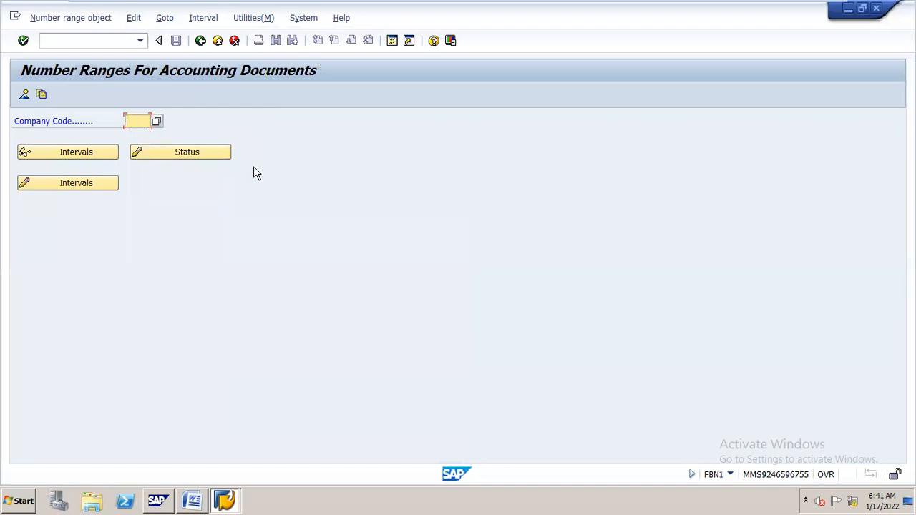
type("n16")
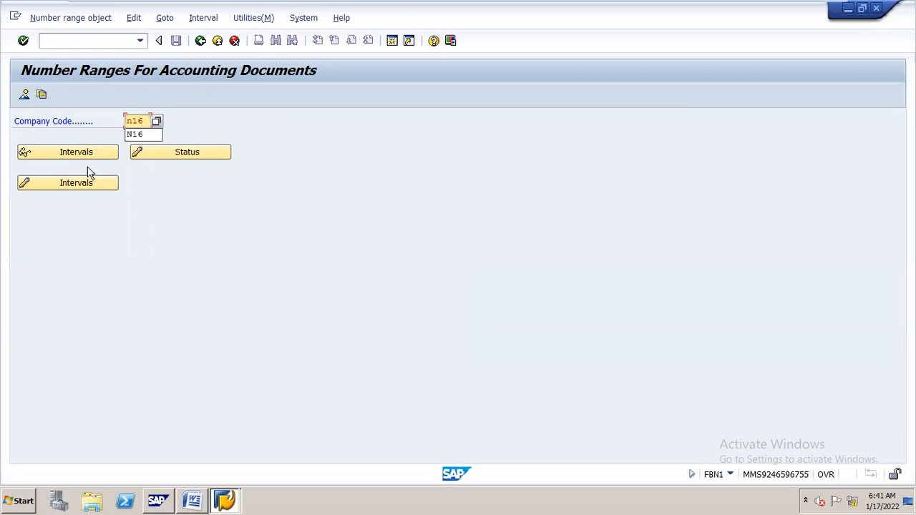
left_click(200, 41)
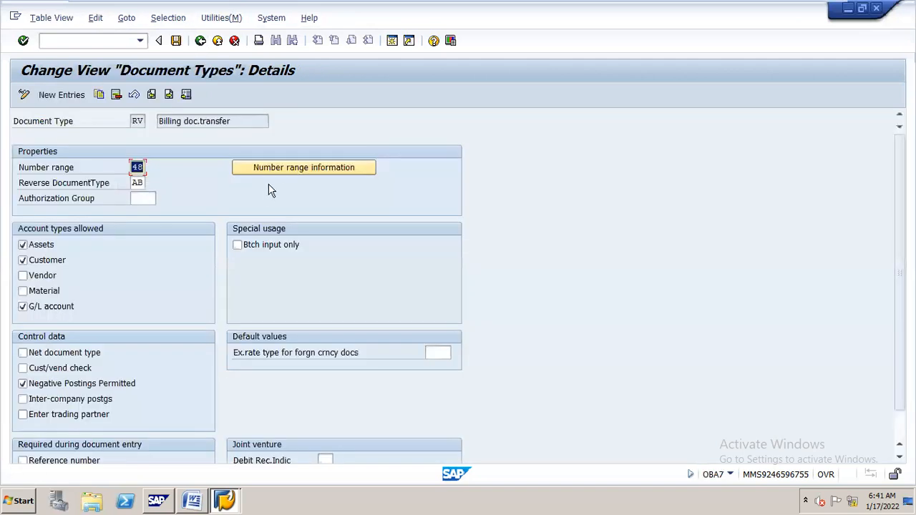
Open the number range intervals of company code N16 for editing from the RV document type's number range information
left_click(284, 169)
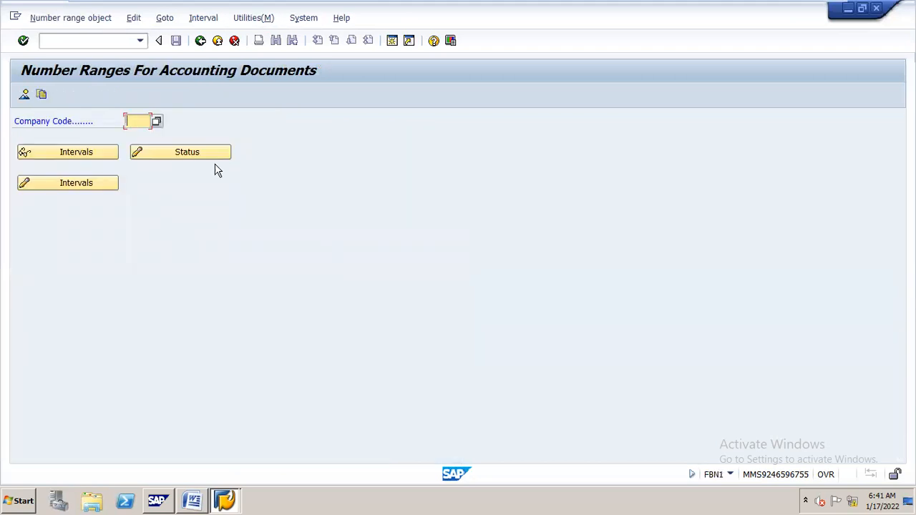
type("n16")
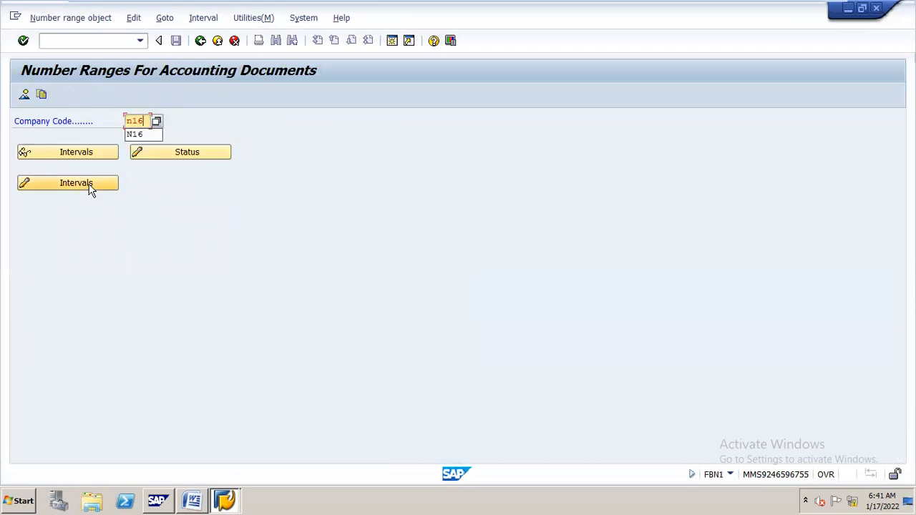
left_click(88, 185)
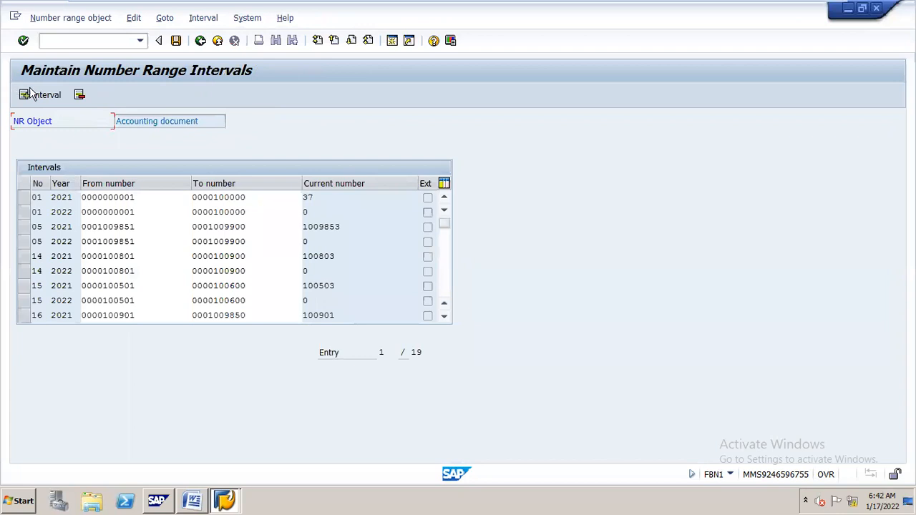
Start a new interval 48 for year 2021 and take its From number 1020001 from the free intervals
left_click(35, 94)
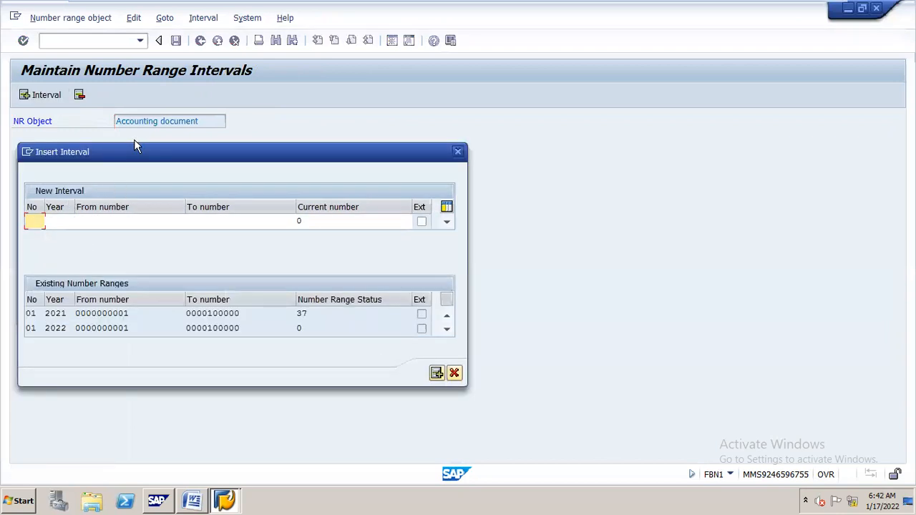
left_click_drag(136, 146, 306, 119)
type("48")
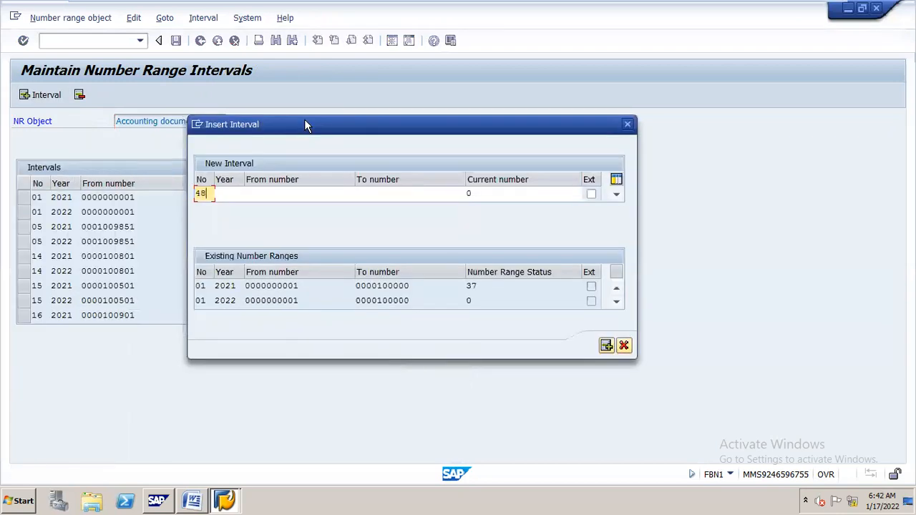
key("Tab")
type("2021")
key("Tab")
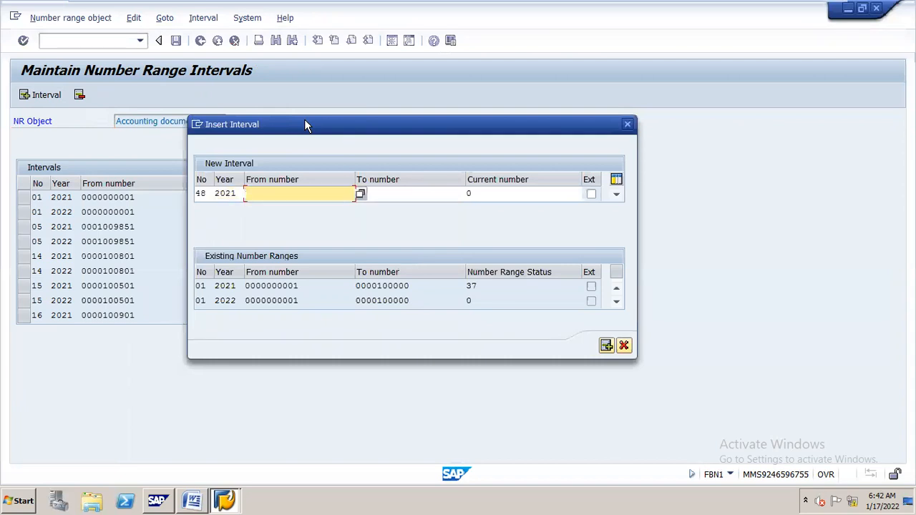
key("Return")
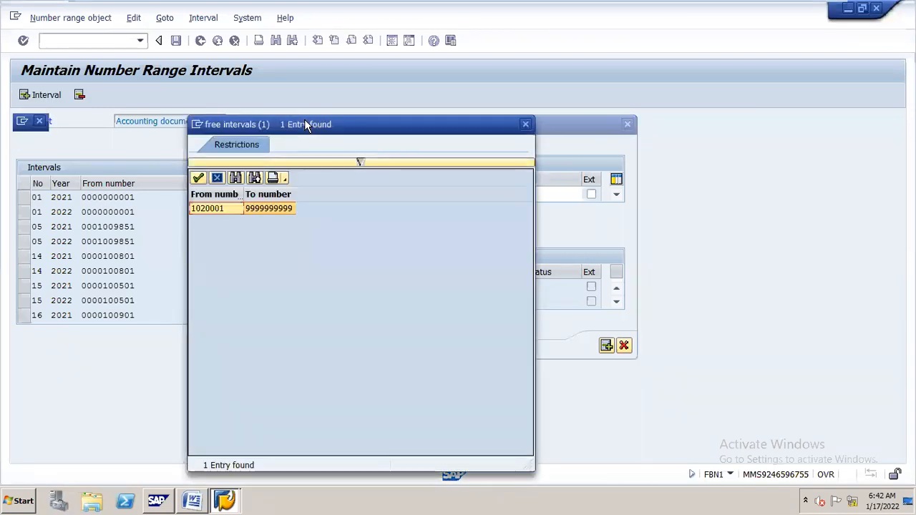
key("Return")
key("Tab")
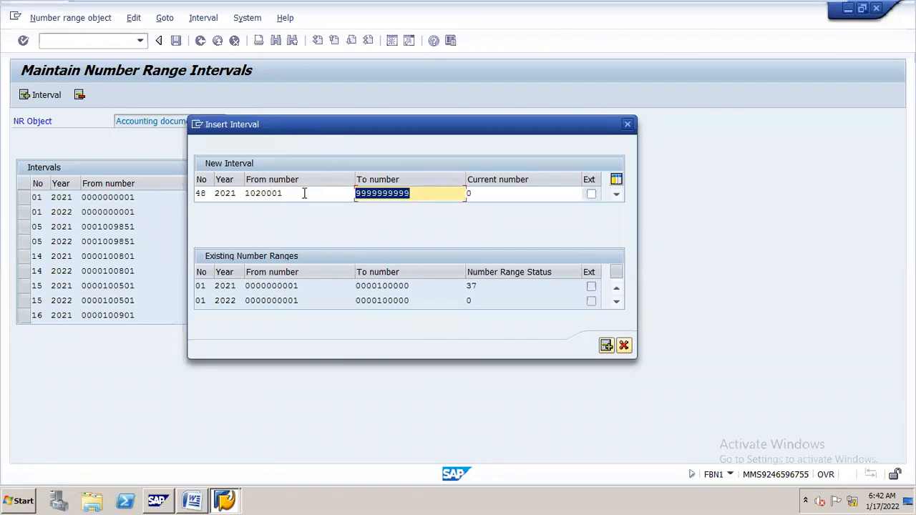
Set the new interval's To number to a copy of the From number with its ending replaced by 50, insert the interval and save
left_click_drag(304, 193, 136, 205)
key("ctrl+c")
key("Tab")
key("ctrl+v")
key("BackSpace")
key("BackSpace")
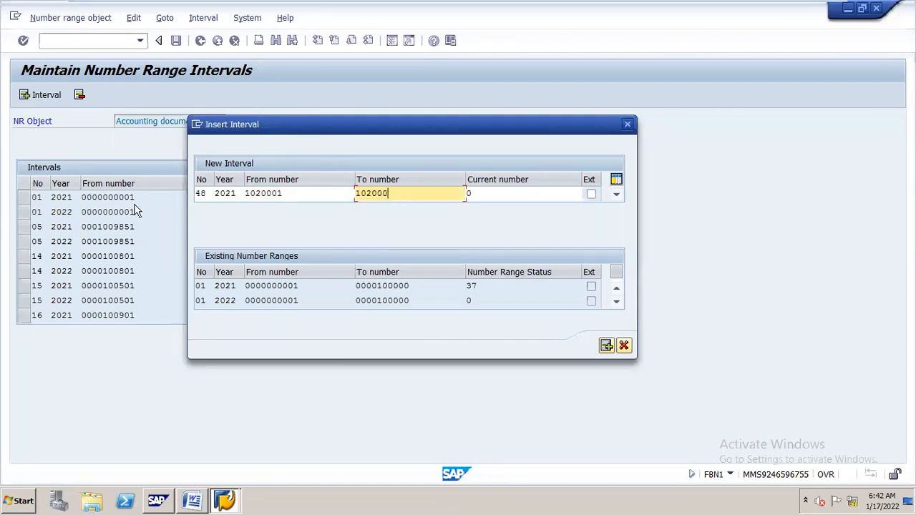
type("50")
key("Return")
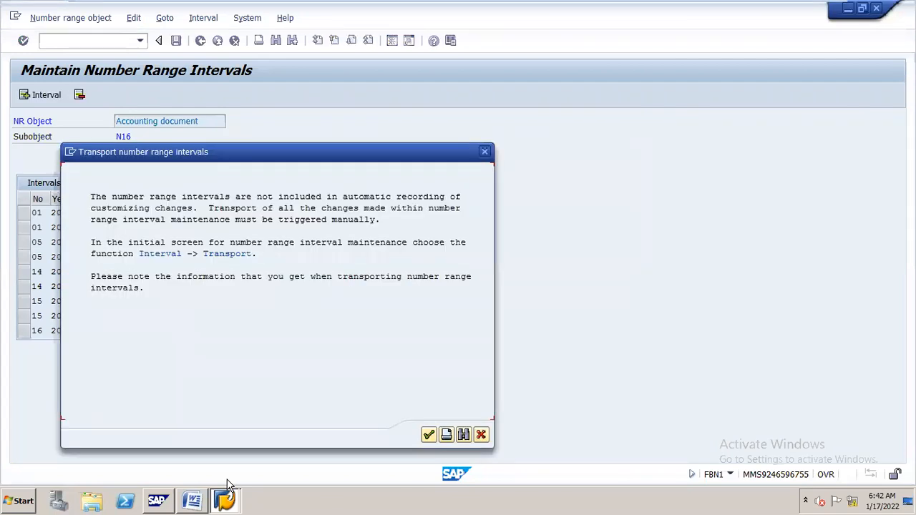
Acknowledge the transport notice, check the customer master transaction in the Word document's SD end user area and return to the SAP session
key("Return")
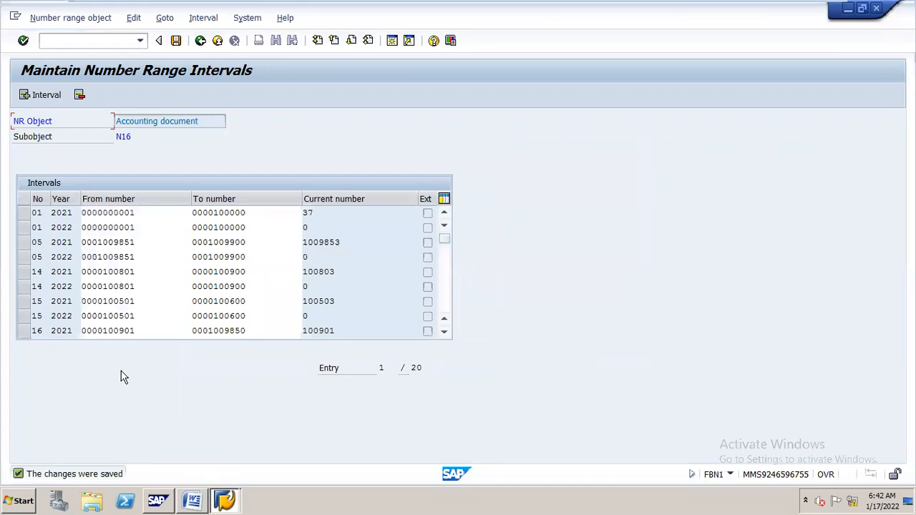
left_click(206, 484)
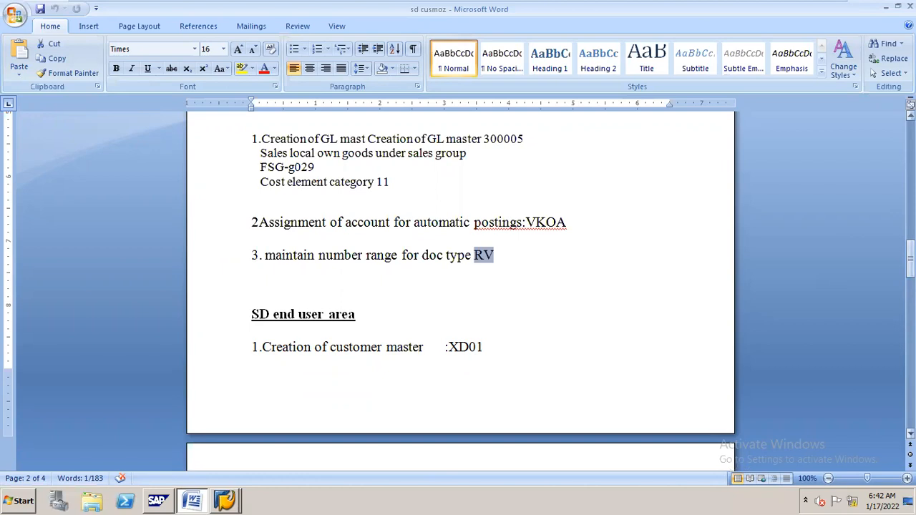
mouse_move(910, 258)
left_mouse_down()
mouse_move(910, 283)
mouse_move(910, 255)
left_mouse_up()
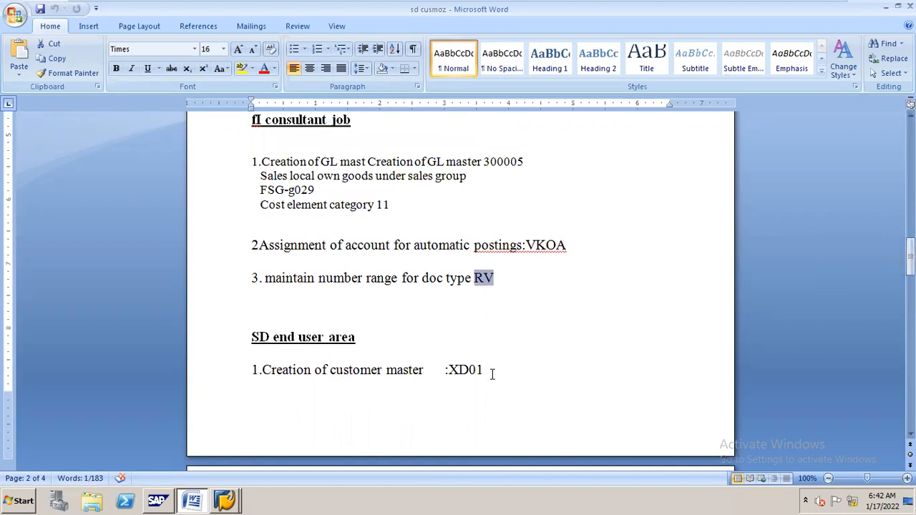
left_click(233, 492)
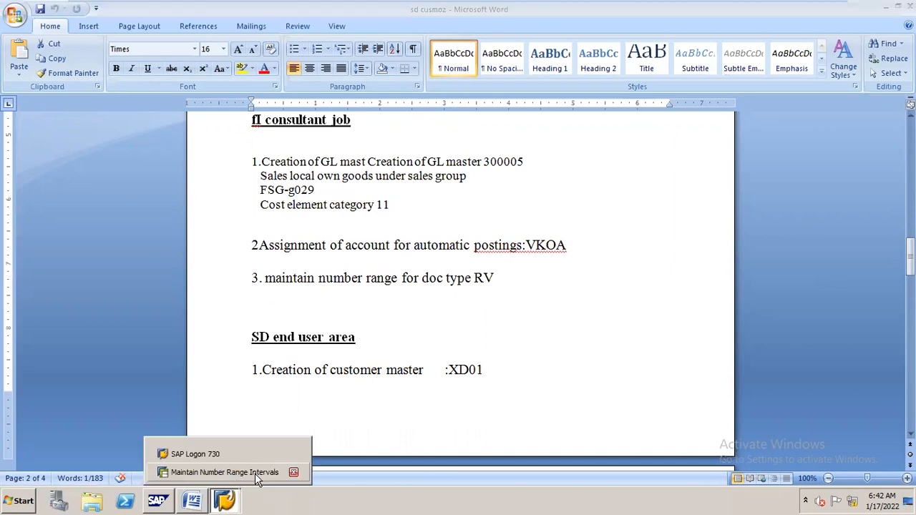
left_click(255, 473)
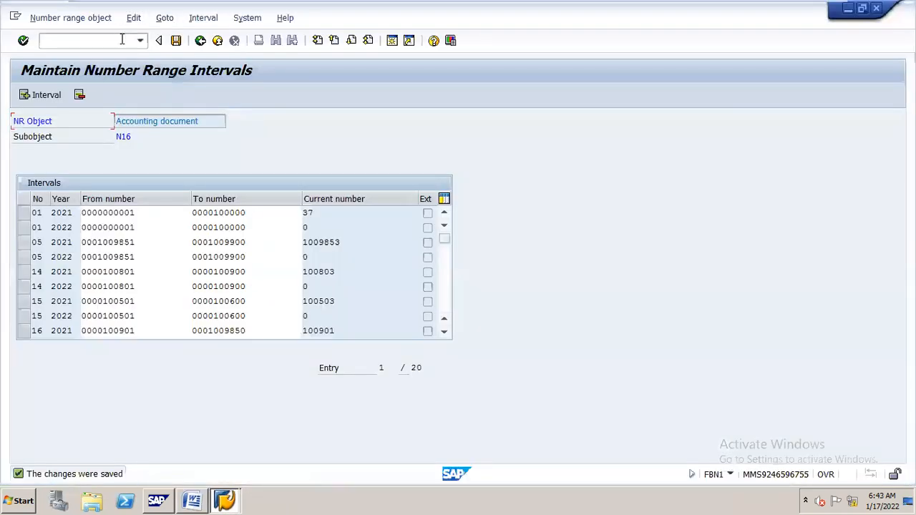
Run transaction XD01 and choose N16 CUSTOMER ACCOUNT GROUP as the new customer's account group
type("/nfbn1")
key("Return")
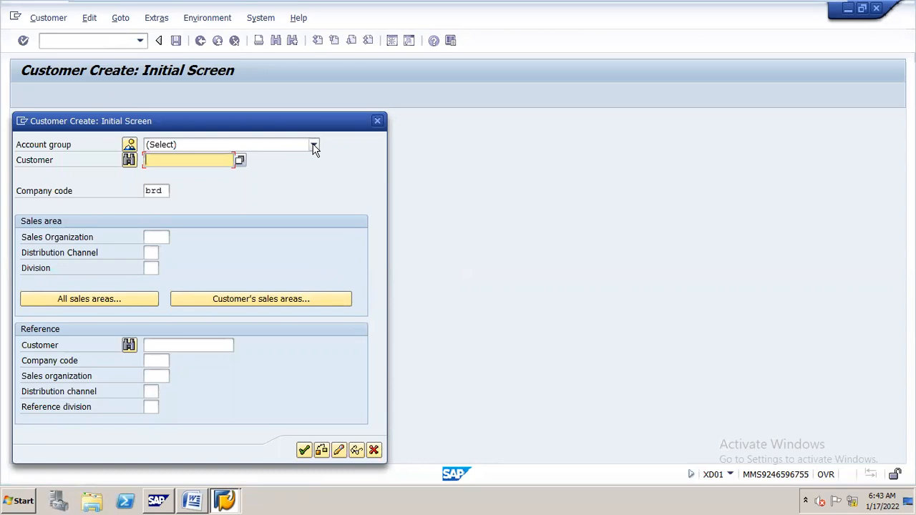
left_click(314, 146)
key("n")
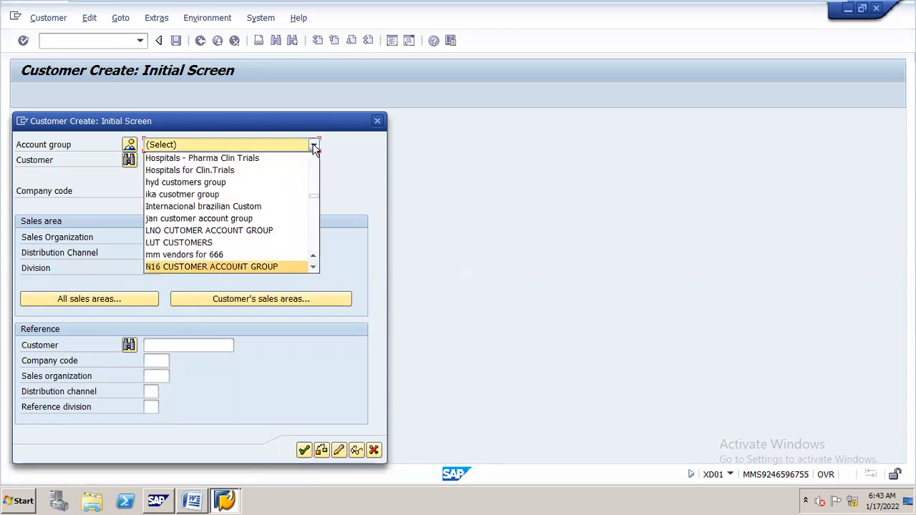
left_click(275, 266)
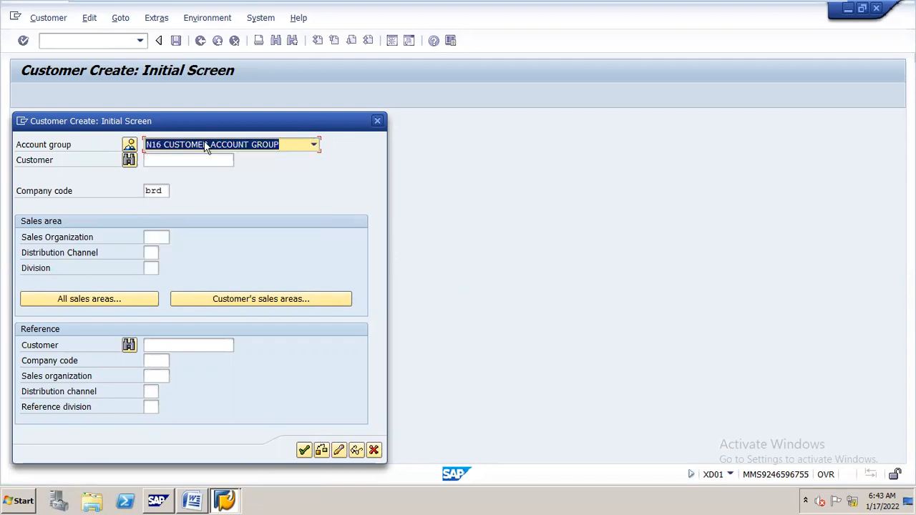
Move the customer creation dialog toward the centre and set the company code to n16
left_click_drag(178, 122, 387, 126)
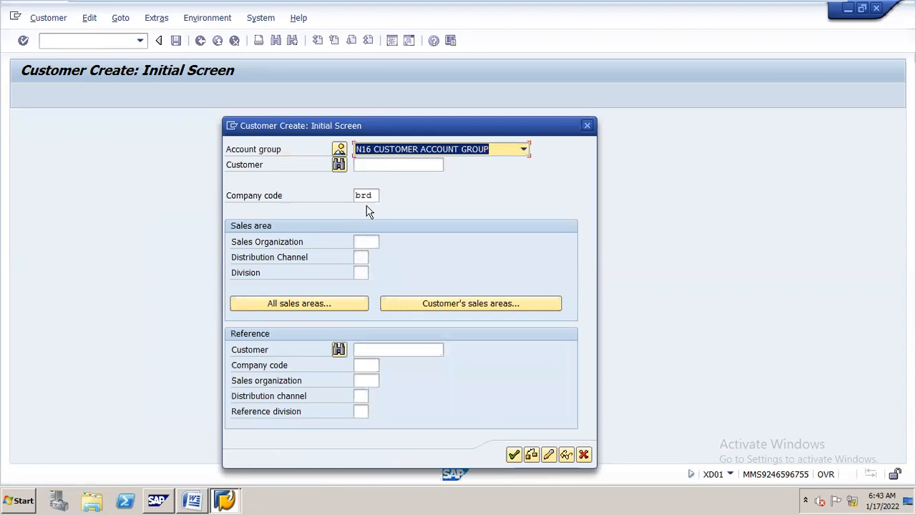
key("Tab")
key("Tab")
type("n1")
left_click(365, 209)
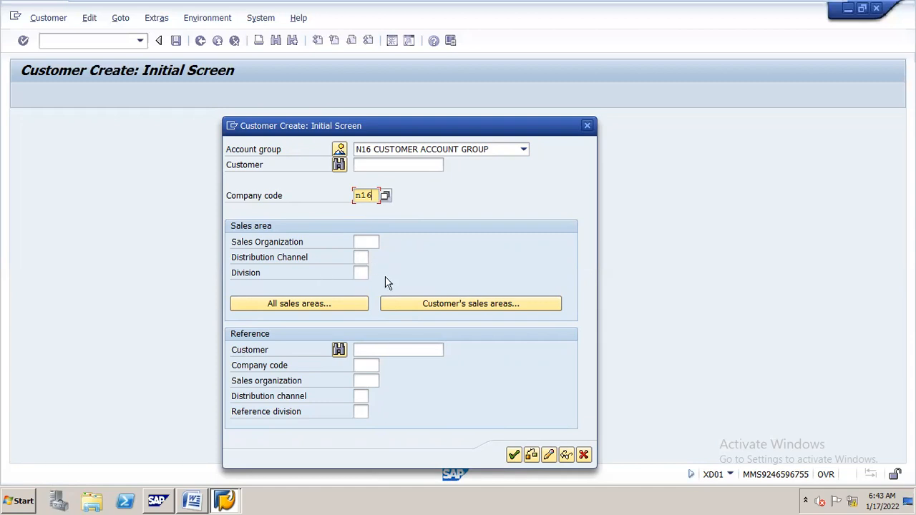
Enter sales organization n16s, distribution channel n1 and division n1, and continue to the customer's general data
left_click(367, 242)
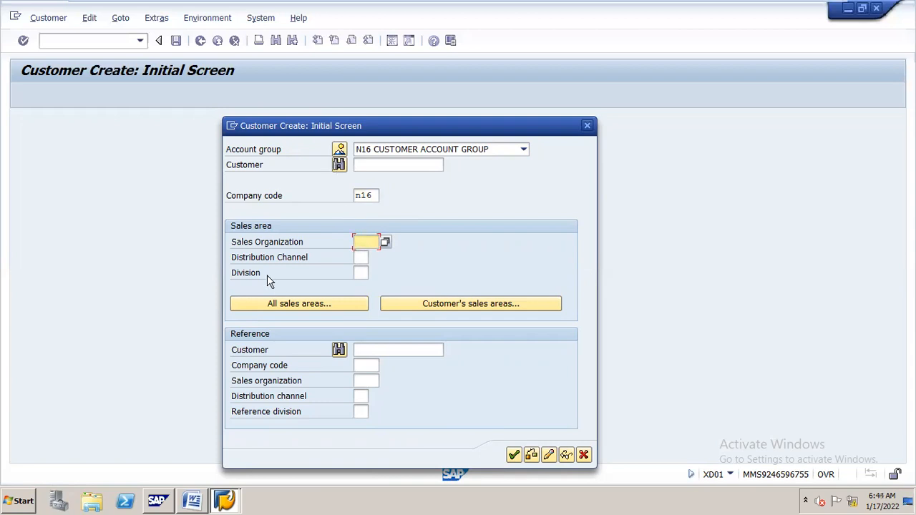
left_click(366, 244)
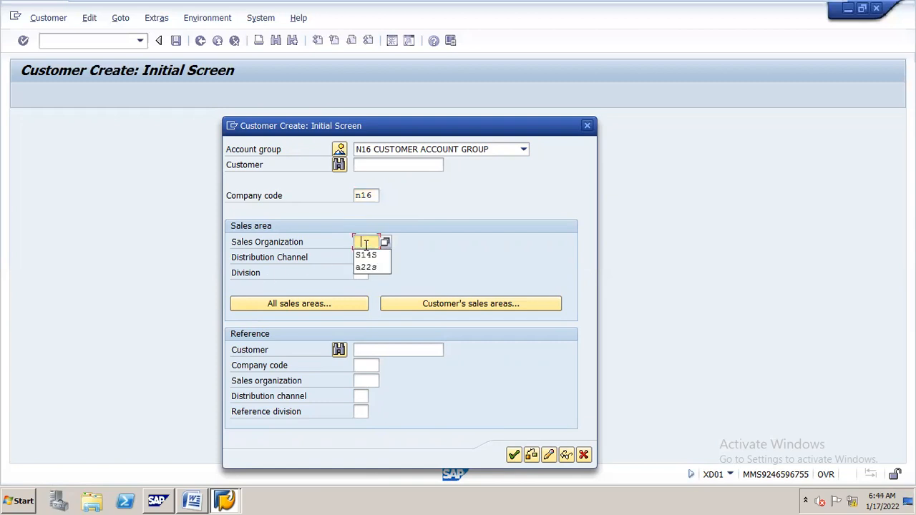
type("s14")
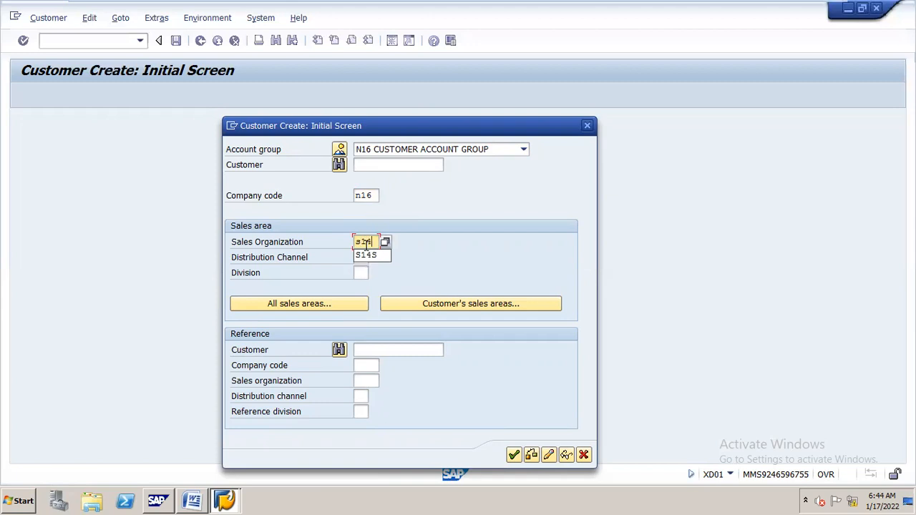
key("BackSpace")
key("BackSpace")
key("BackSpace")
type("n16s")
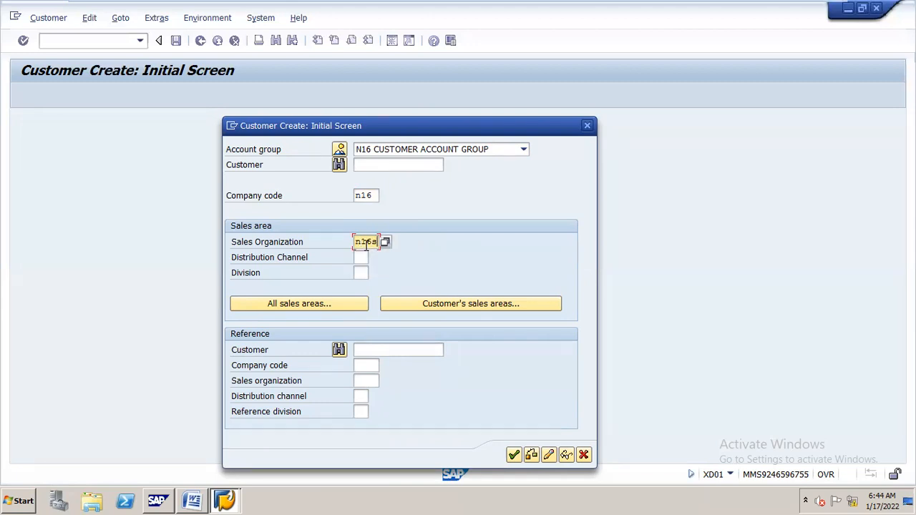
key("Tab")
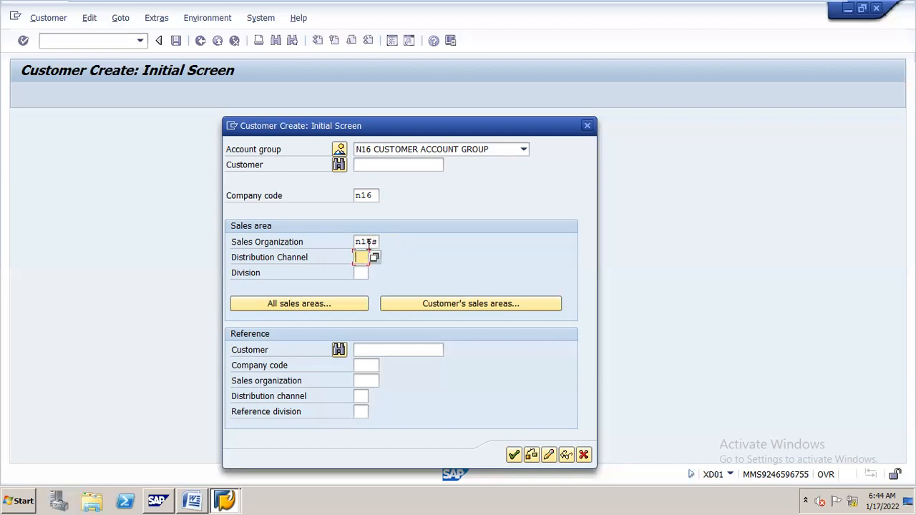
type("n1")
key("Tab")
type("n1")
key("Return")
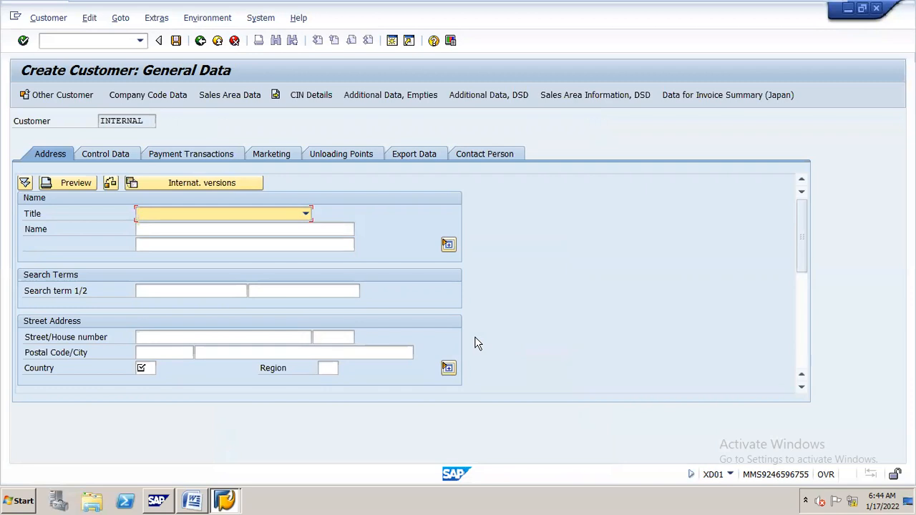
Set the customer's title to Company and the name to "sd customer for n16"
key("Down")
key("Tab")
type("sd")
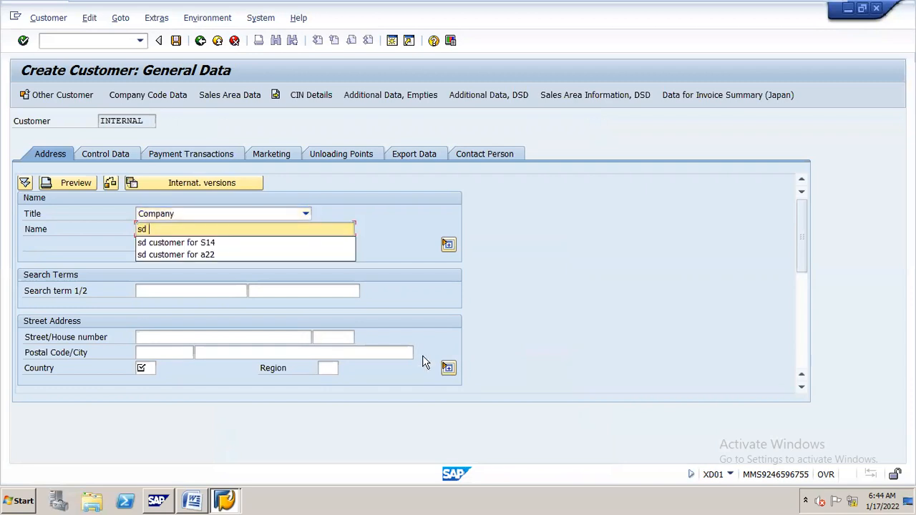
key("Down")
key("Return")
key("BackSpace")
key("BackSpace")
key("BackSpace")
type("n16")
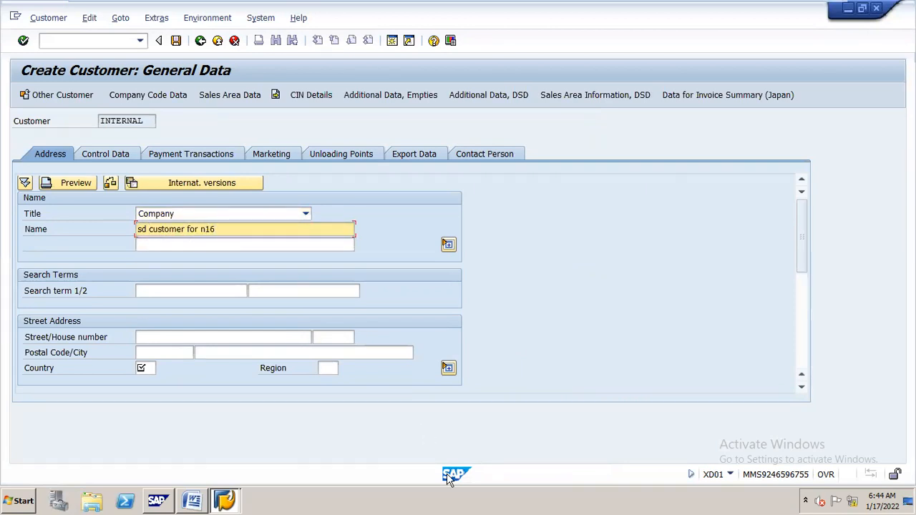
Enter N16CUSTOMERS as the first search term and IN as the country in the customer's address data
left_click(209, 289)
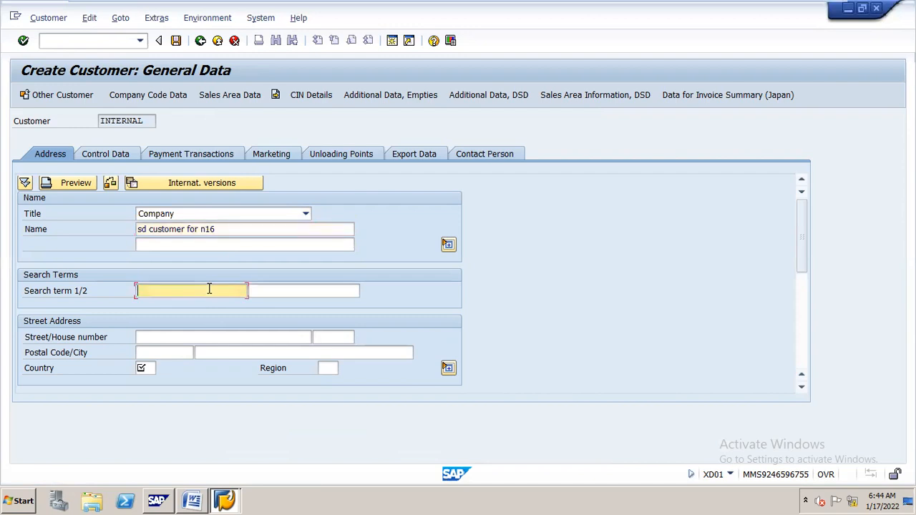
type("N16")
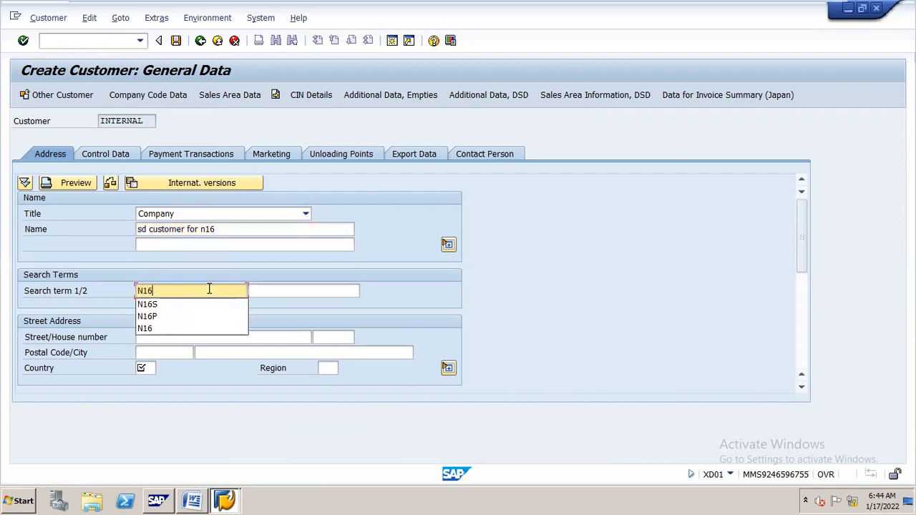
type("CUSTOMERS")
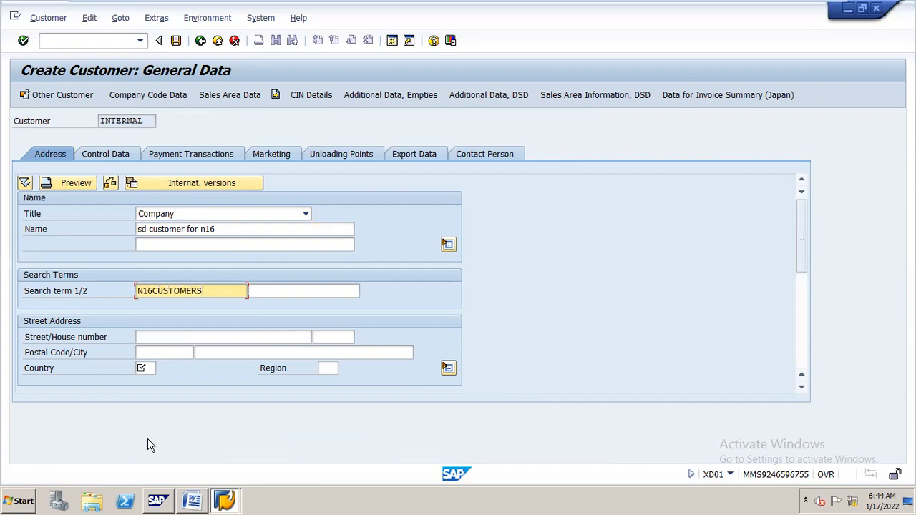
left_click(147, 368)
type("IN")
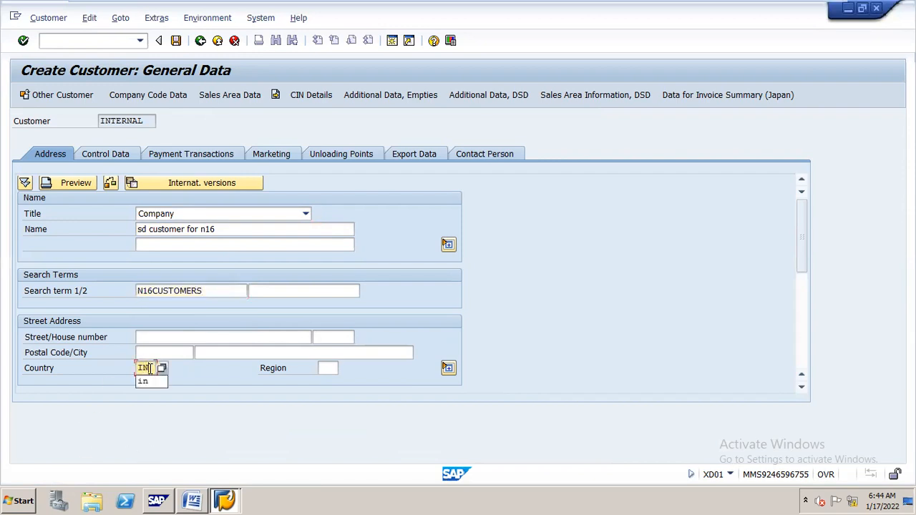
In the company code data, choose the DEBTORS reconciliation account, sort key 031 and terms of payment 0001
left_click(177, 96)
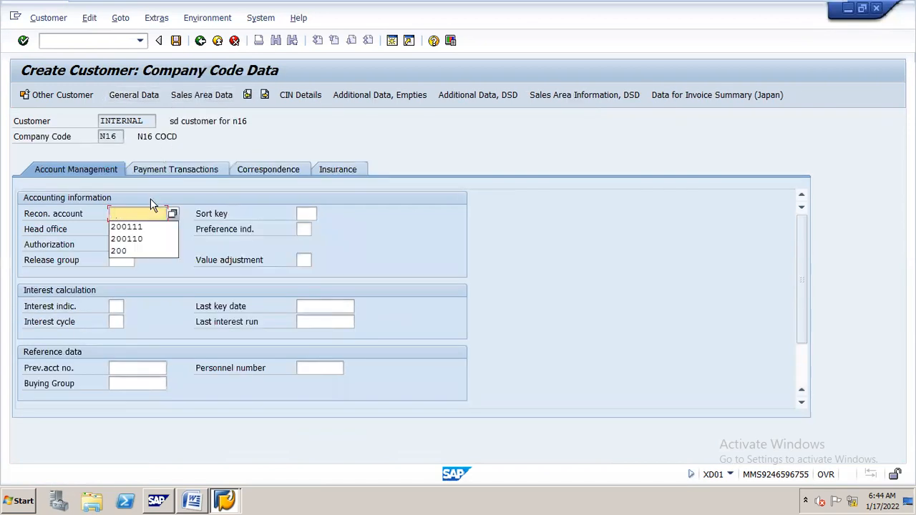
left_click(172, 214)
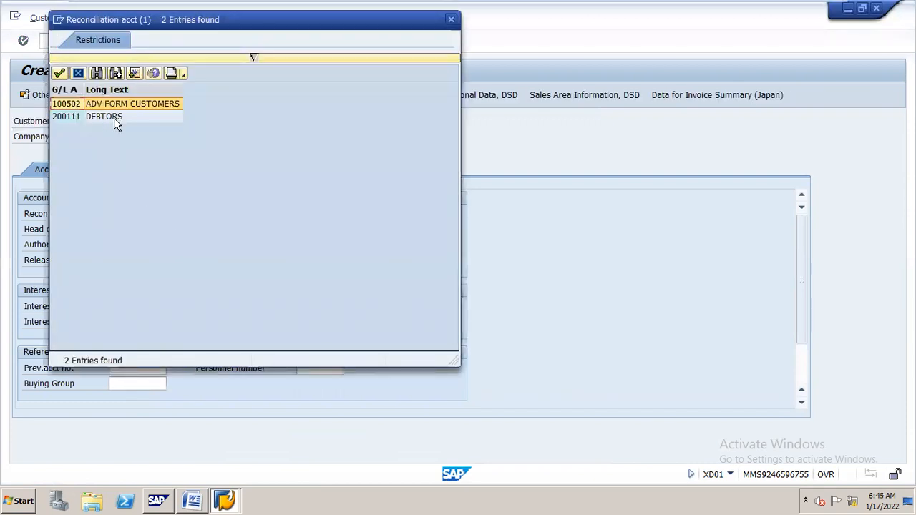
double_click(117, 119)
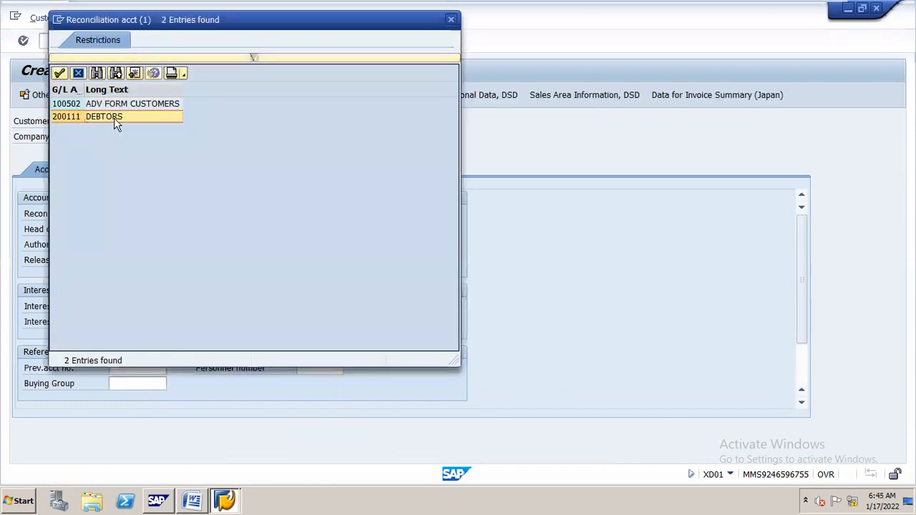
left_click(307, 213)
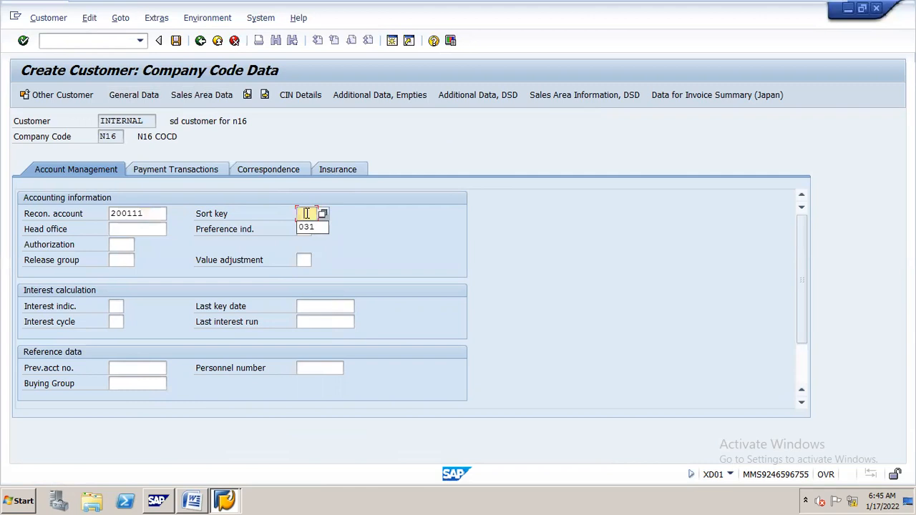
left_click(300, 225)
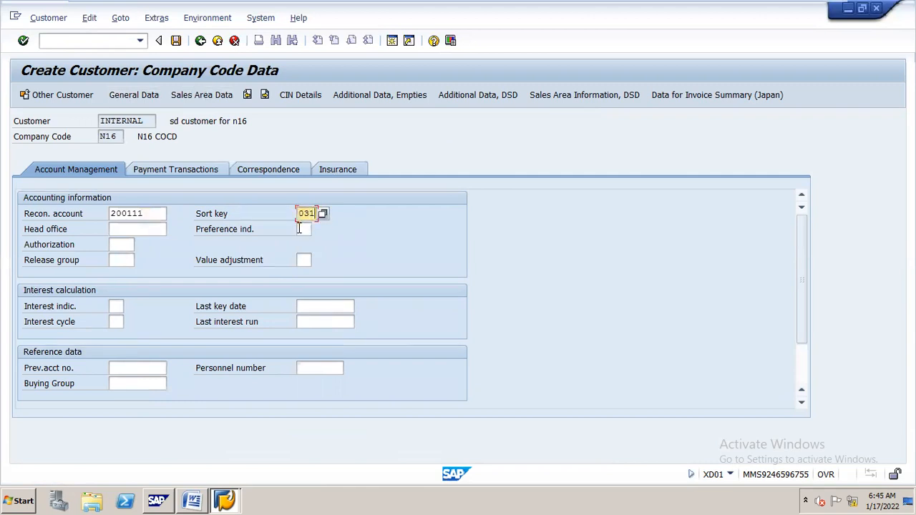
left_click(209, 172)
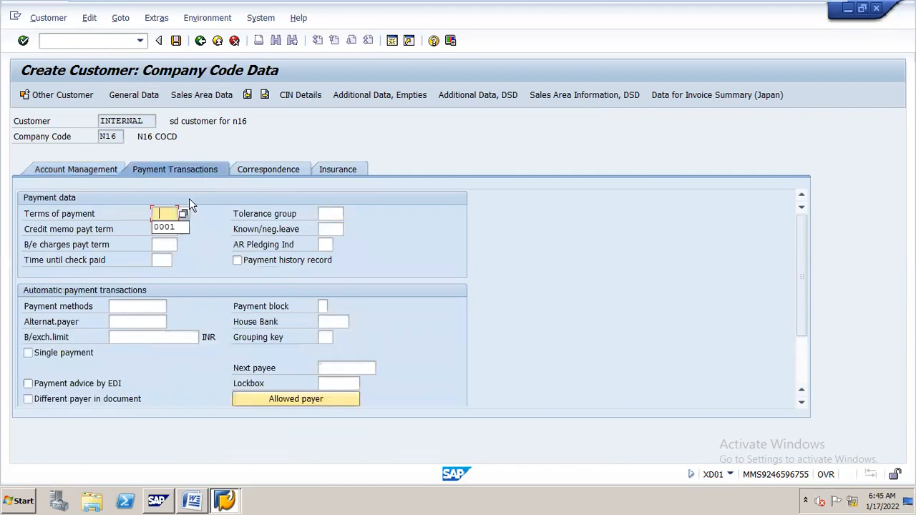
left_click(169, 228)
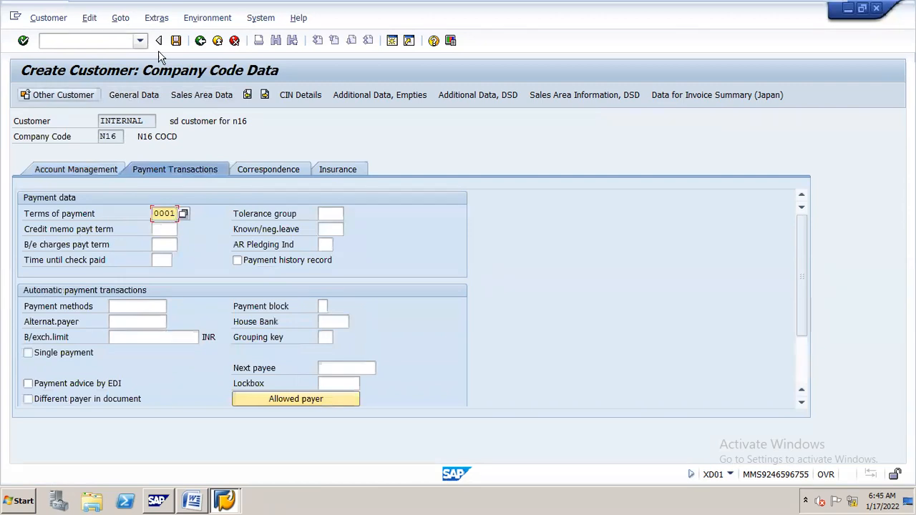
In the sales area data, set the customer pricing procedure to 1 (Standard)
left_click(193, 97)
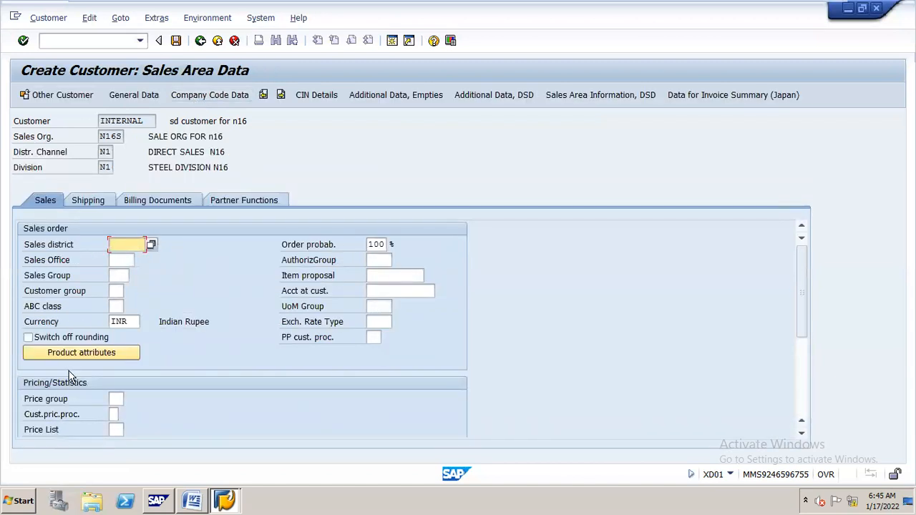
left_click(113, 413)
left_click(123, 413)
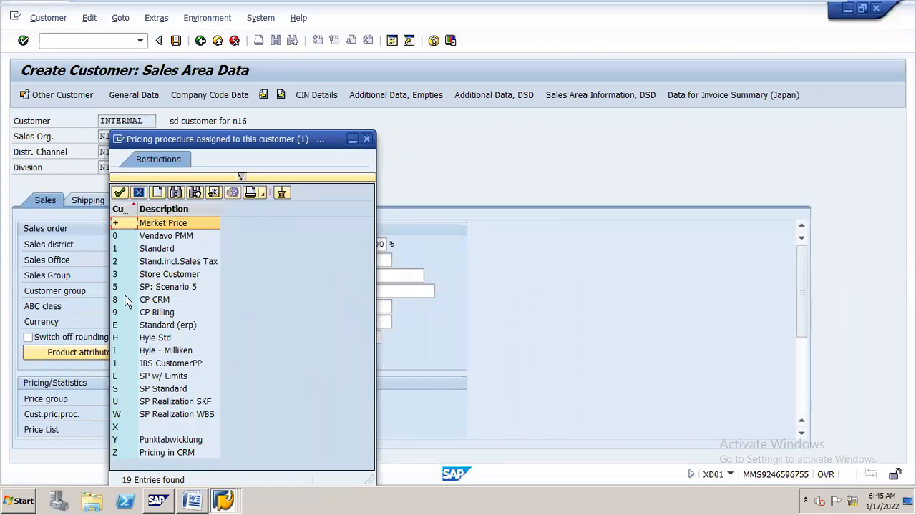
left_click(167, 250)
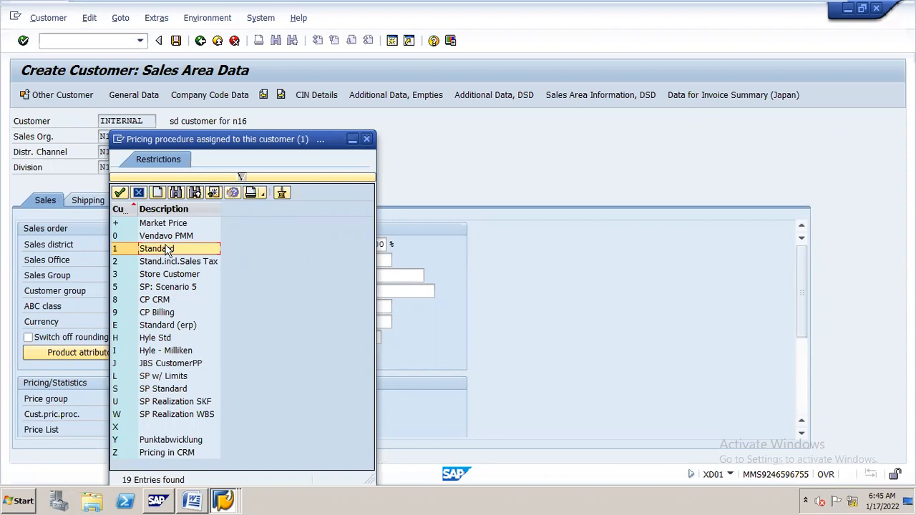
double_click(165, 249)
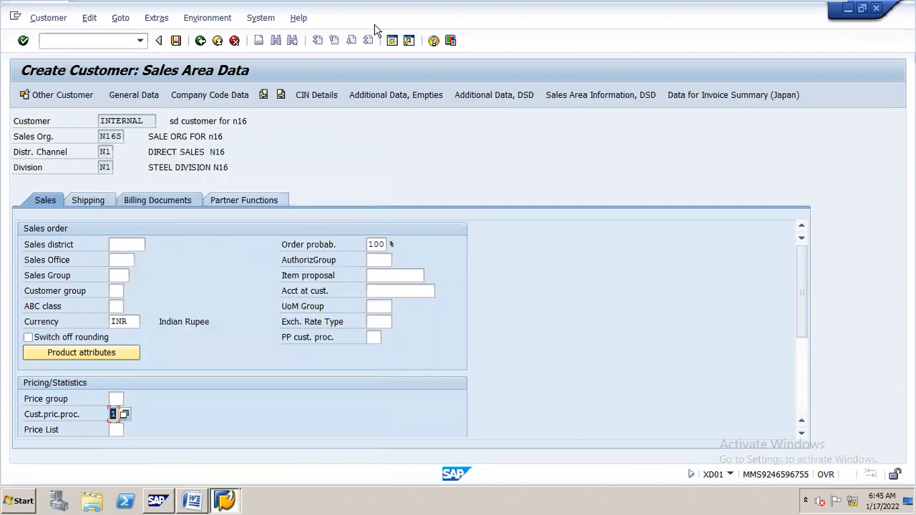
Start transaction VKOA in a new session and open the Cust.Grp/MaterialGrp/AcctKey table for G/L account assignment
left_click(392, 41)
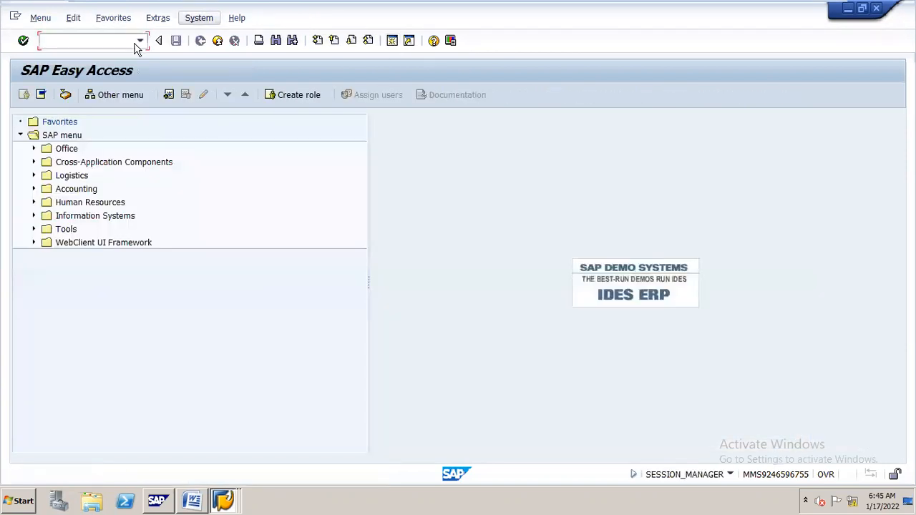
type("/NK")
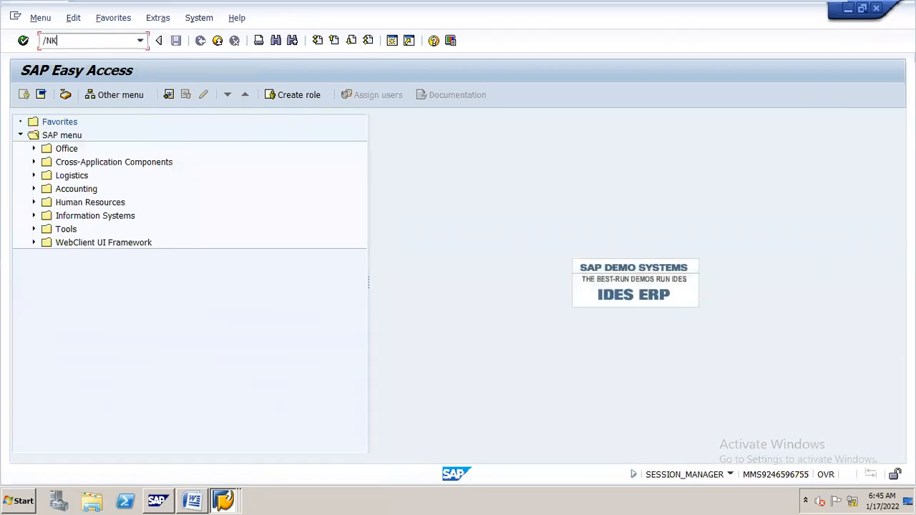
key("BackSpace")
key("BackSpace")
key("BackSpace")
type("/NVKOA")
key("Return")
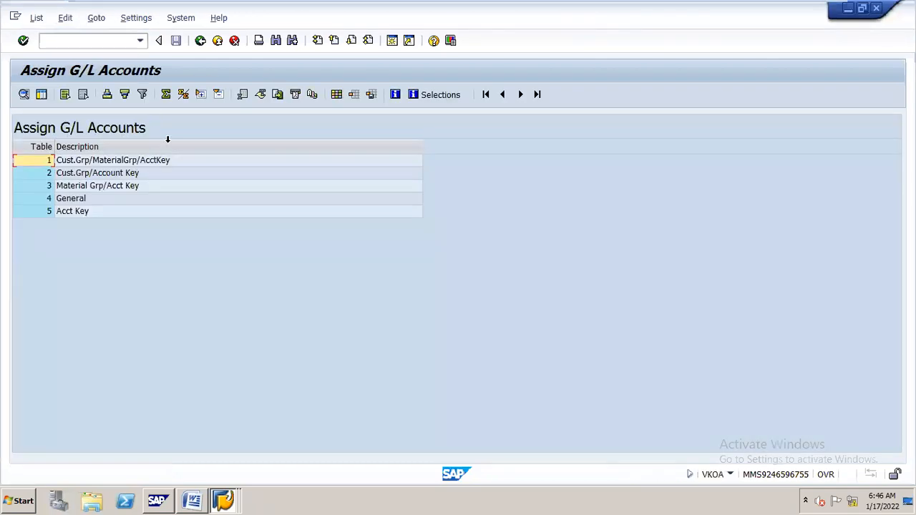
double_click(152, 162)
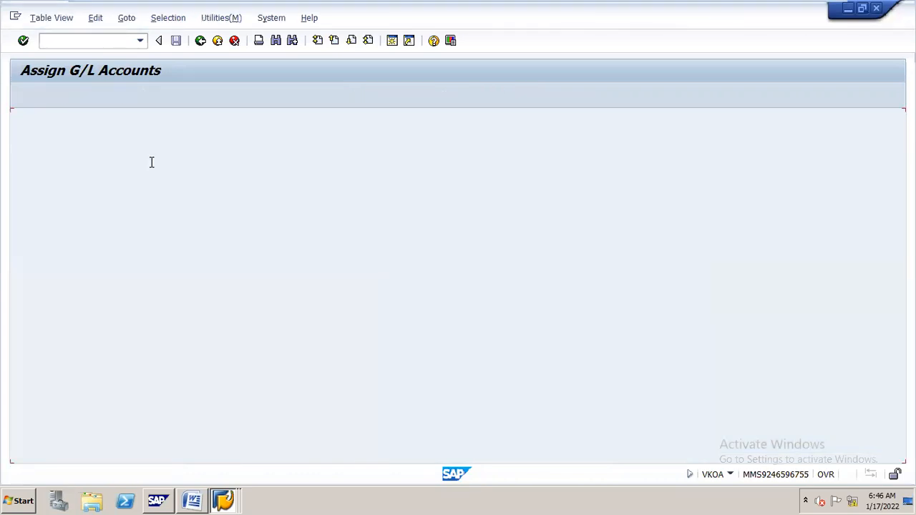
Position the table on the entry with application V, condition type KOFI, chart of accounts N16 and sales organization N16S
left_click(191, 445)
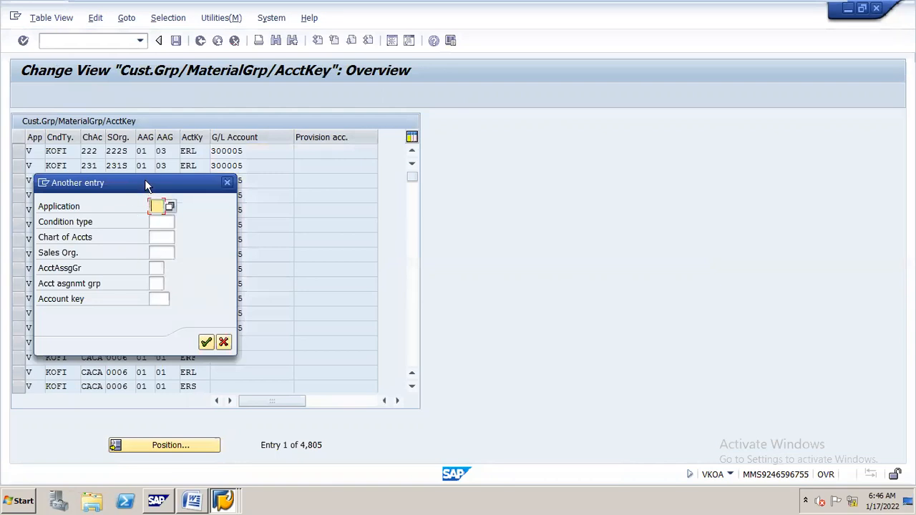
left_click_drag(144, 181, 293, 164)
type("V")
key("Tab")
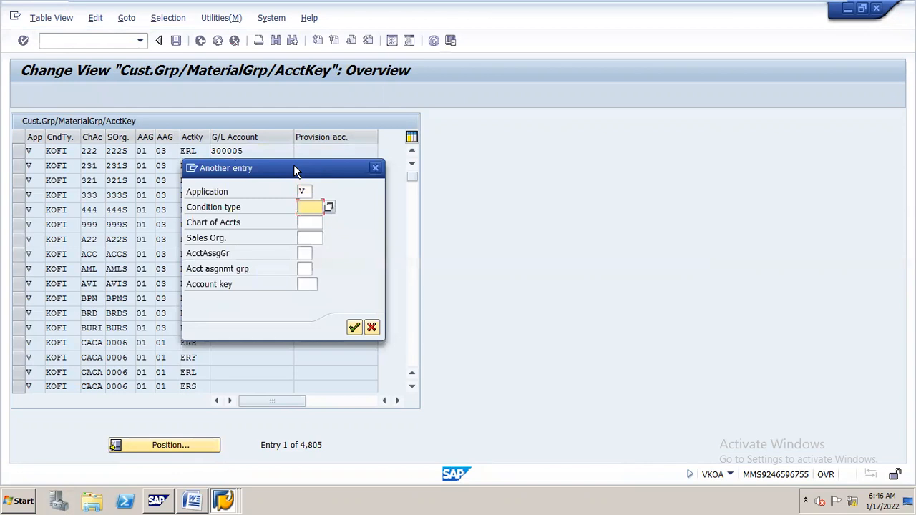
type("KOFI")
key("Tab")
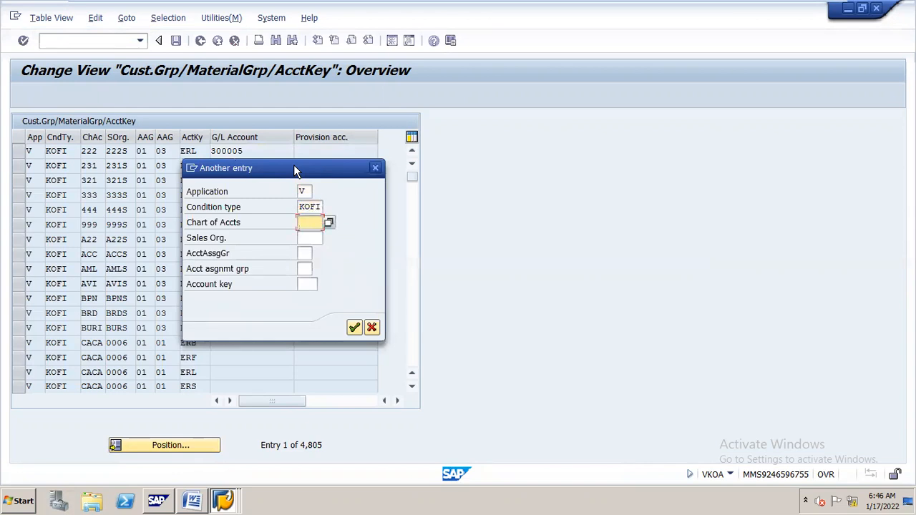
type("N16")
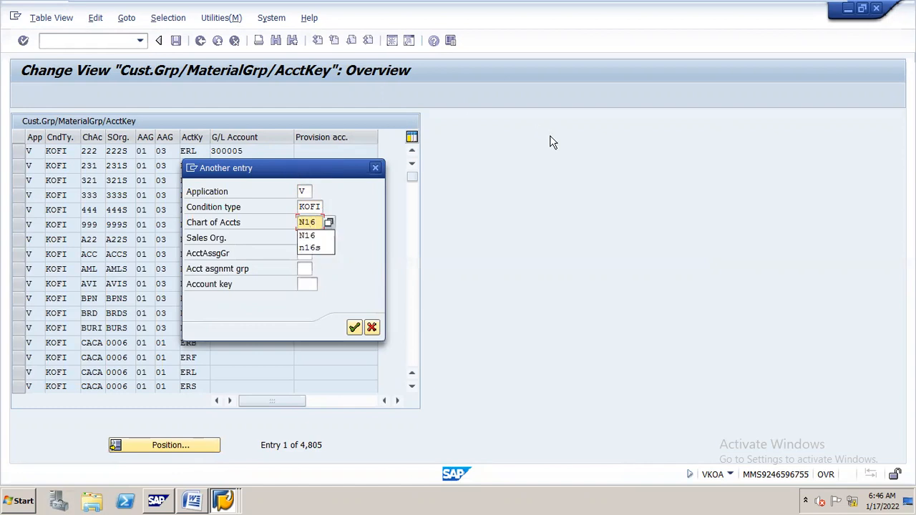
left_click(547, 179)
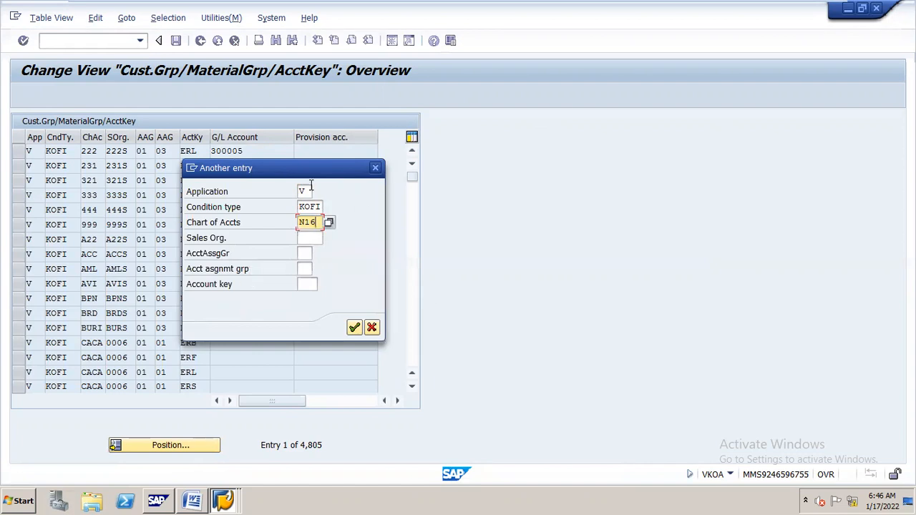
left_click(313, 222)
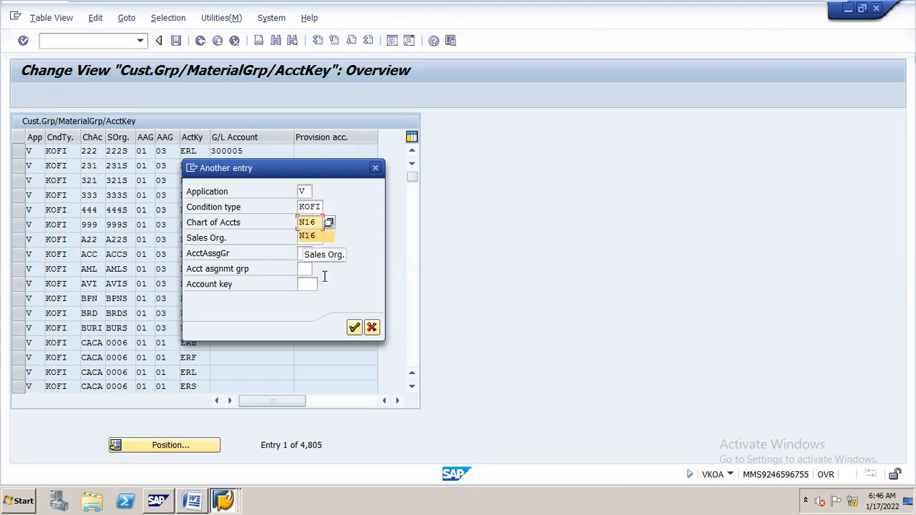
key("Escape")
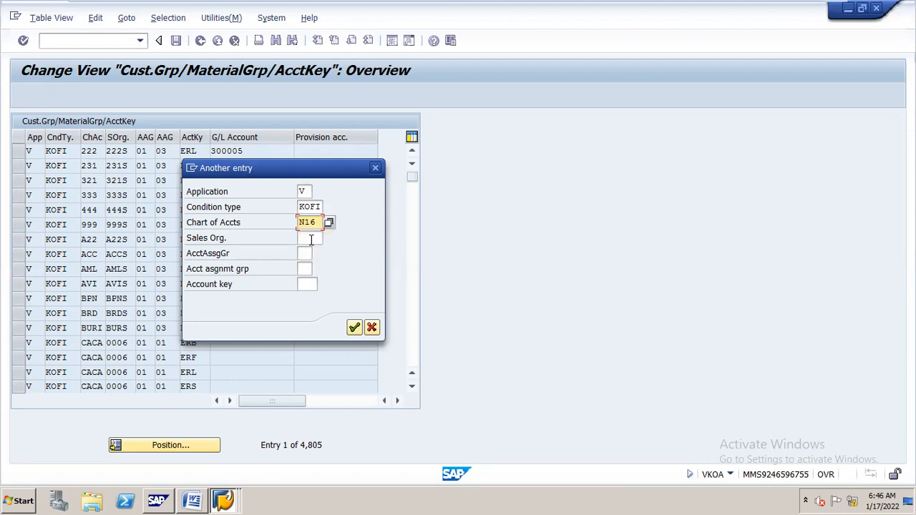
left_click(311, 238)
type("N16S")
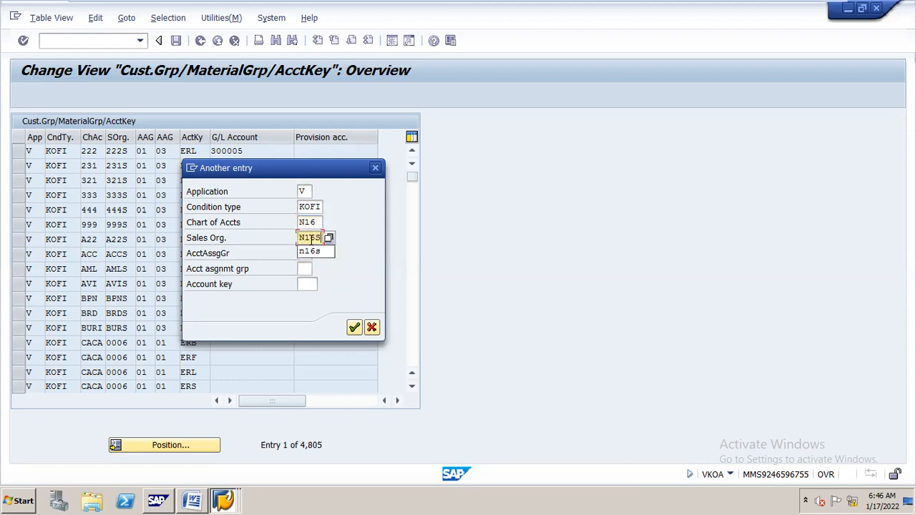
key("Tab")
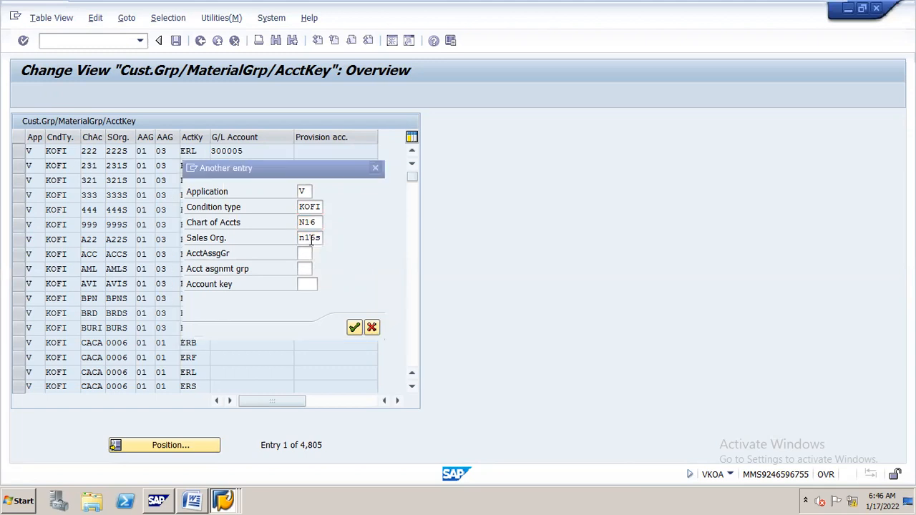
key("Return")
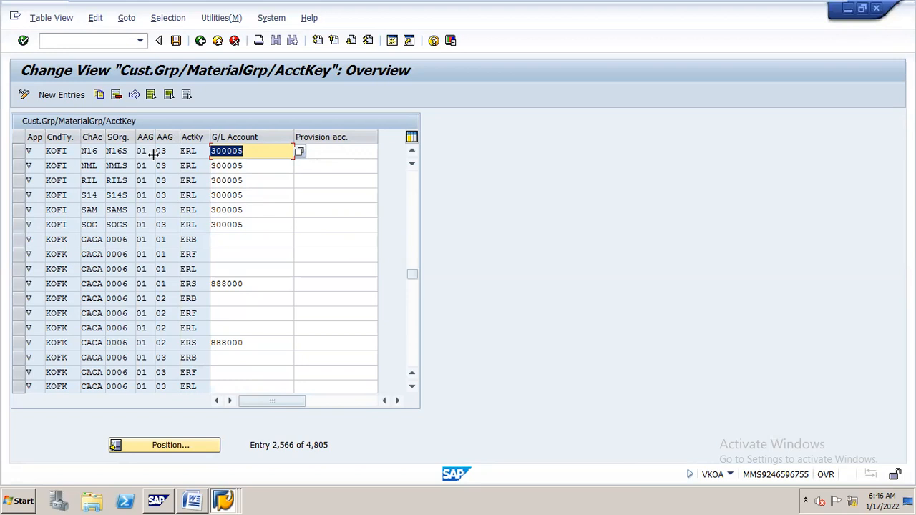
Switch to the Word document sd cusmoz and insert a screenshot of the G/L account assignment table above the Control data picture
mouse_move(197, 485)
left_click(190, 485)
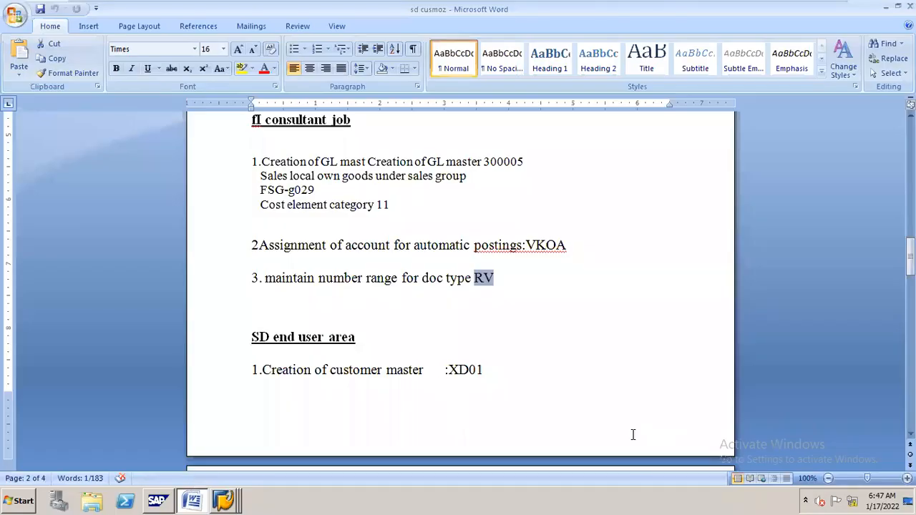
left_click_drag(910, 252, 910, 401)
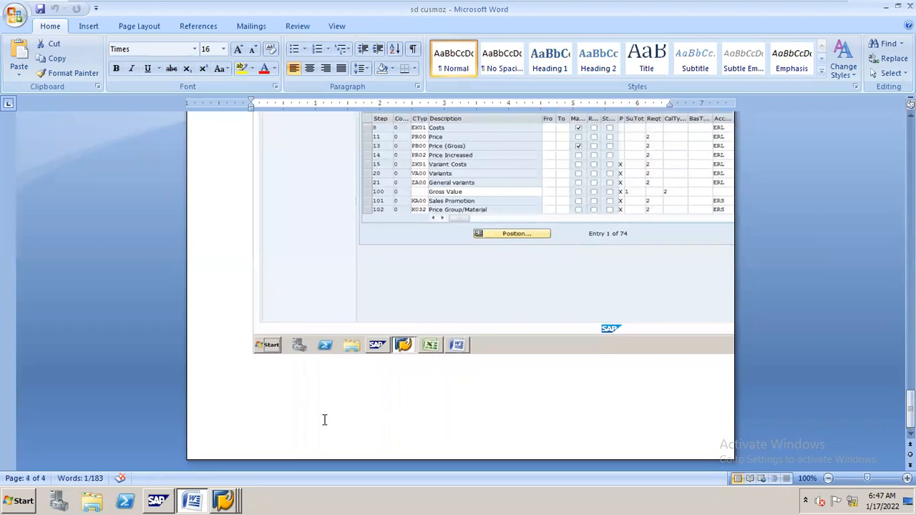
left_click(251, 348)
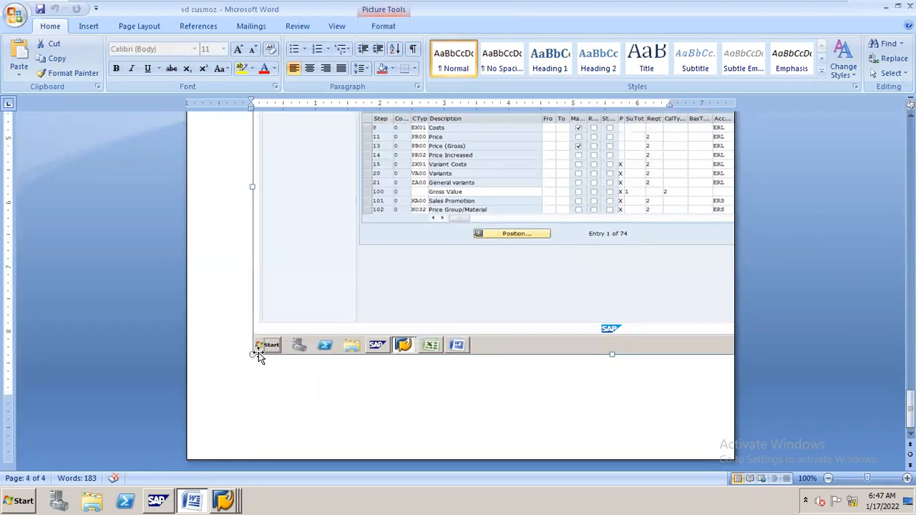
key("Return")
key("Return")
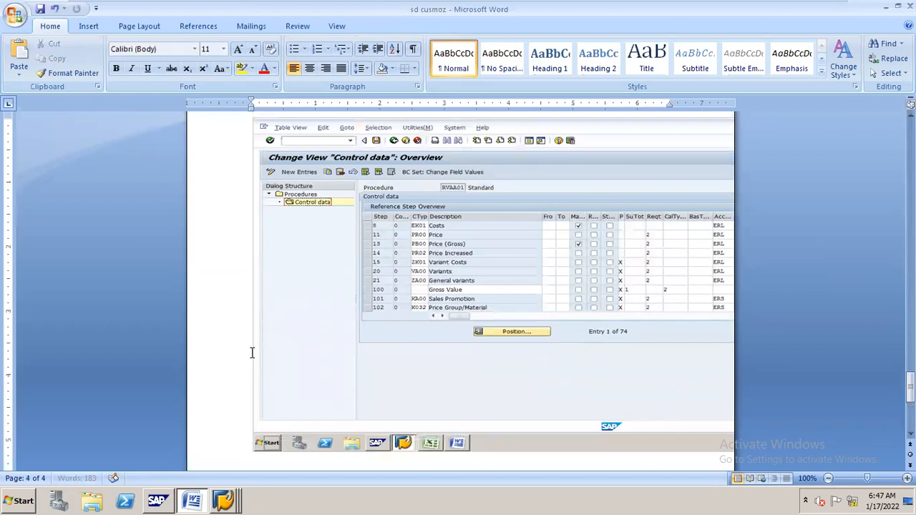
scroll(821, 410, "up", 3)
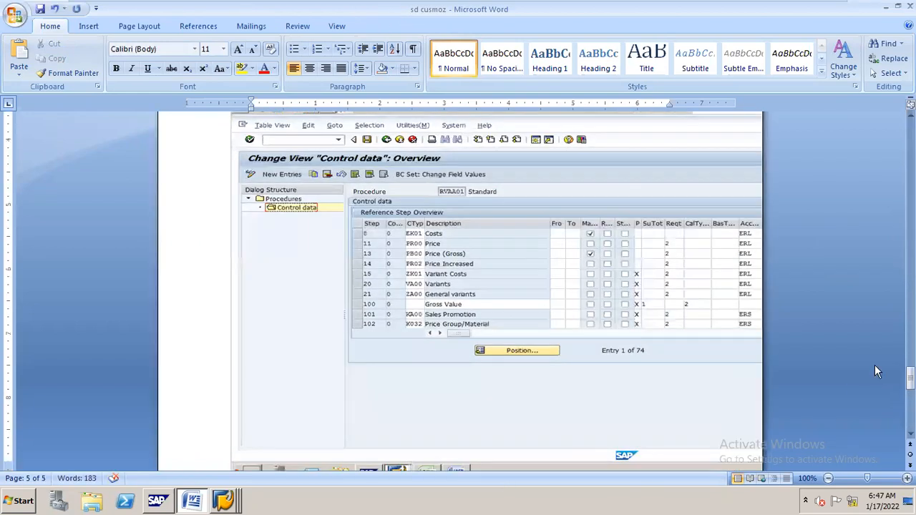
left_click_drag(910, 406, 910, 387)
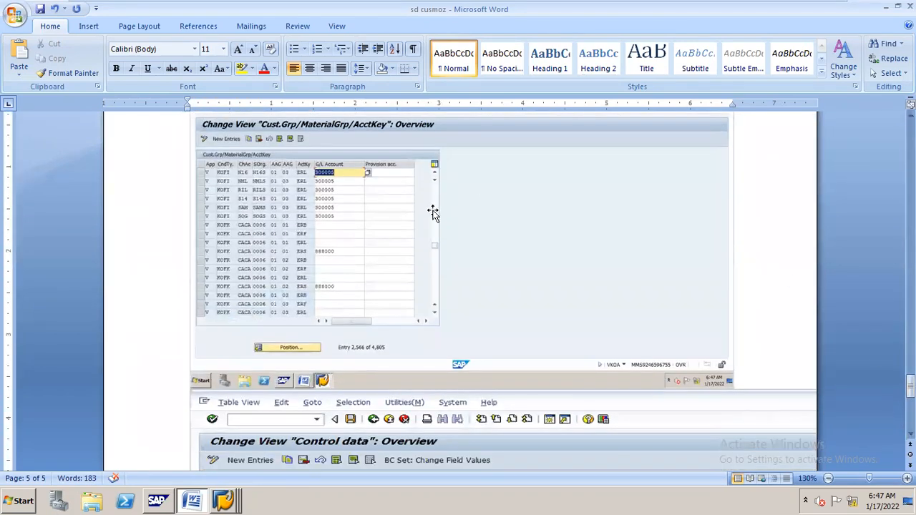
left_click(433, 212)
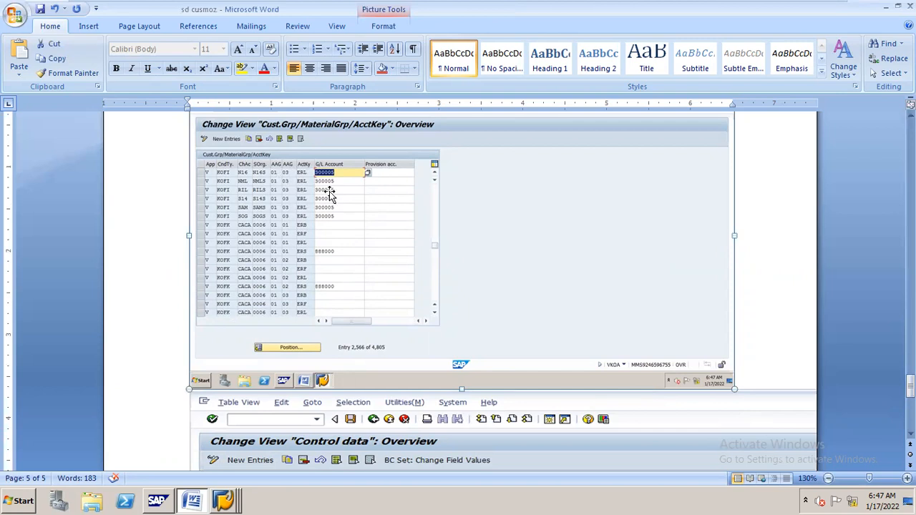
Return to the SAP account assignment table and display the possible customer account assignment groups for the N16 entry
left_click(157, 500)
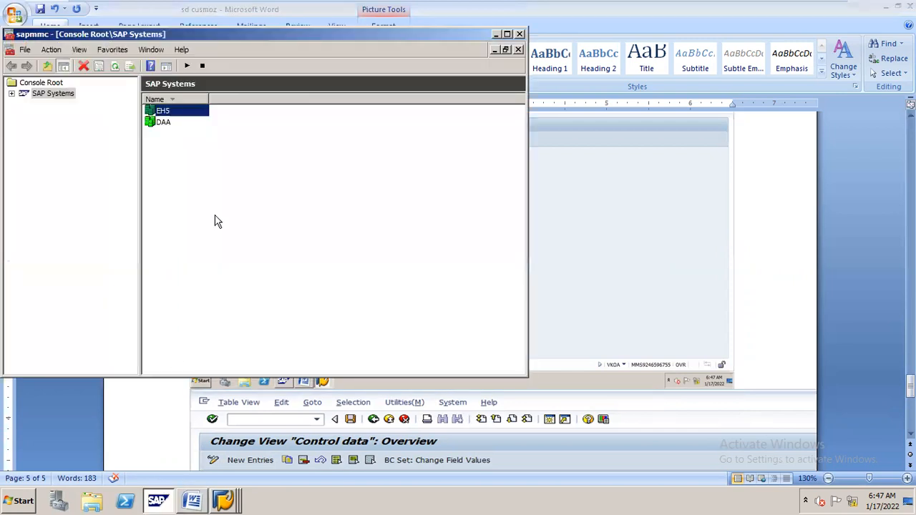
left_click(496, 35)
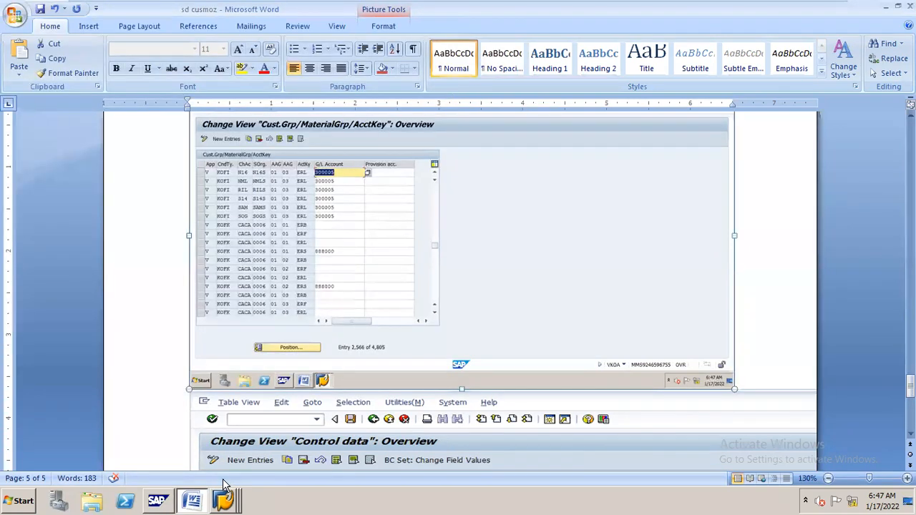
mouse_move(228, 492)
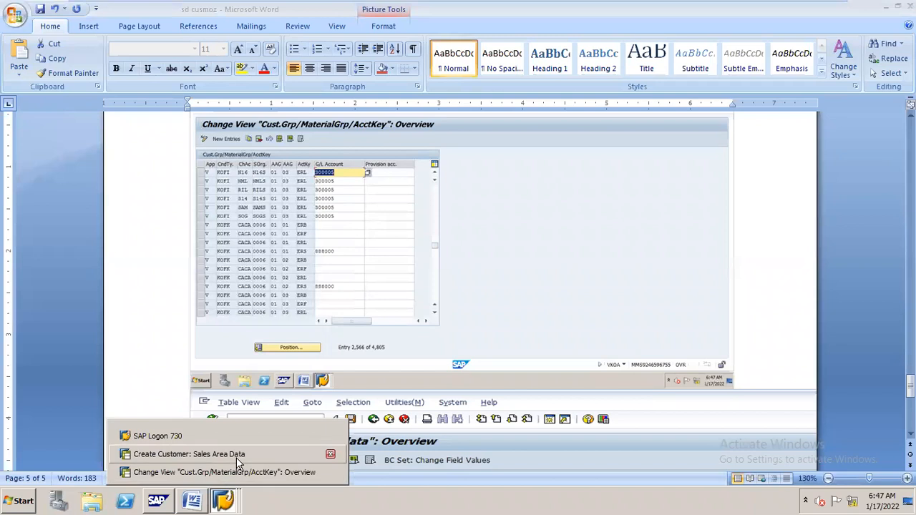
left_click(238, 473)
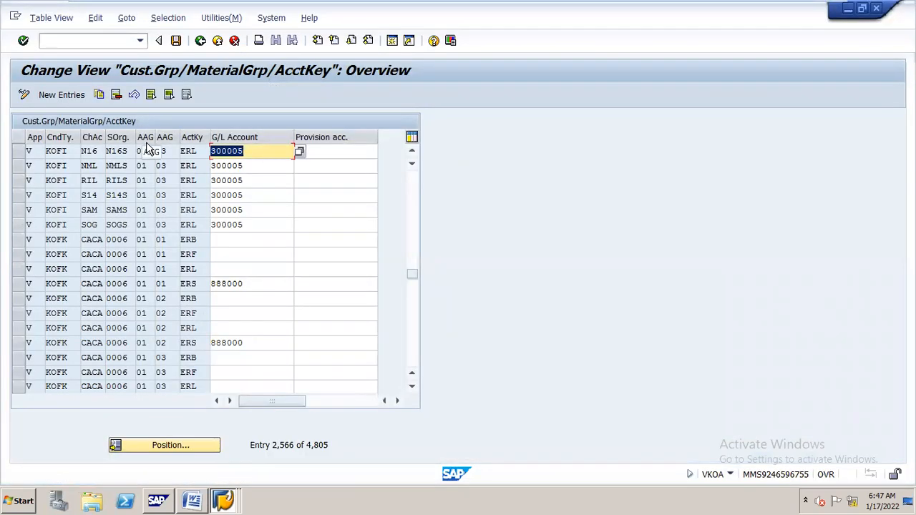
double_click(154, 151)
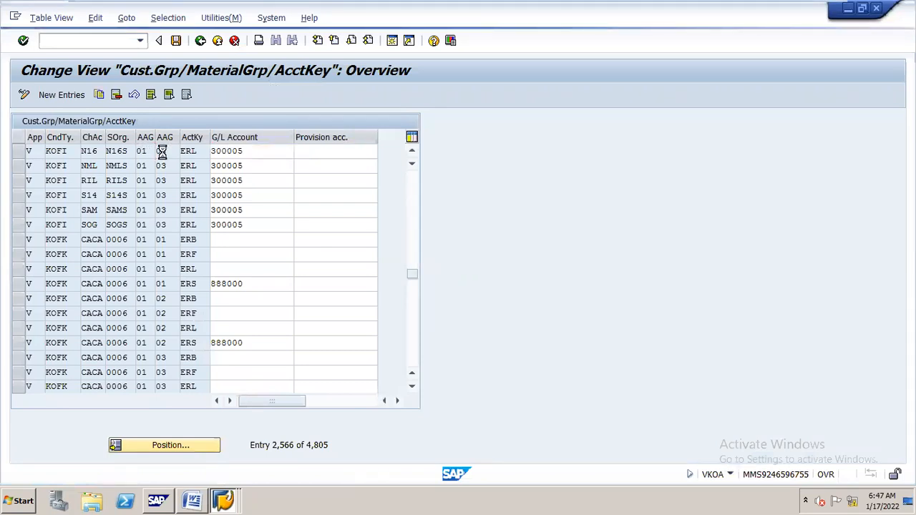
left_click_drag(167, 119, 601, 47)
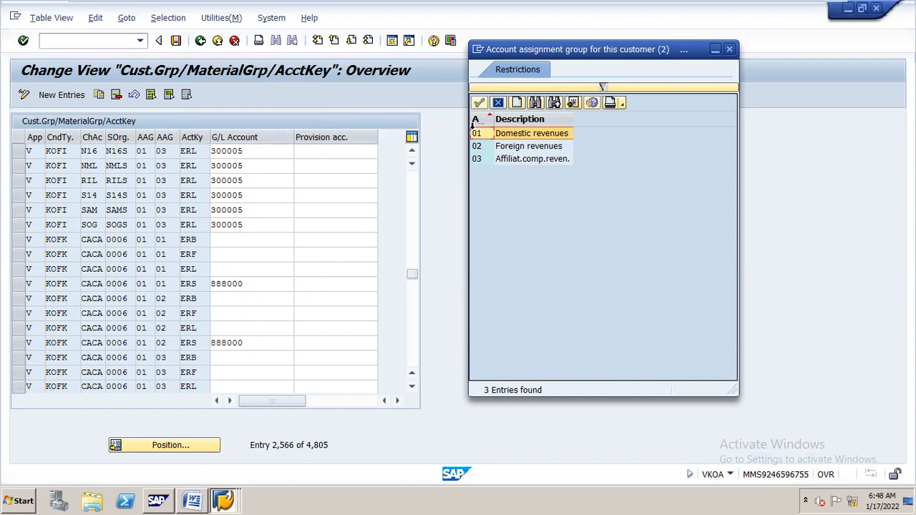
Go back to the customer's sales area data in SAP and reselect 1 (Standard) from the list of customer pricing procedures
left_click(197, 494)
scroll(319, 342, "down", 5)
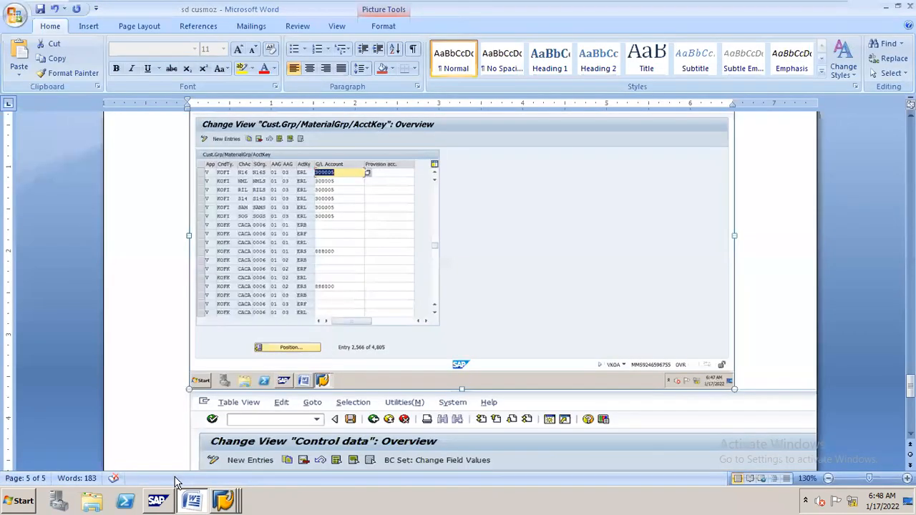
left_click(226, 497)
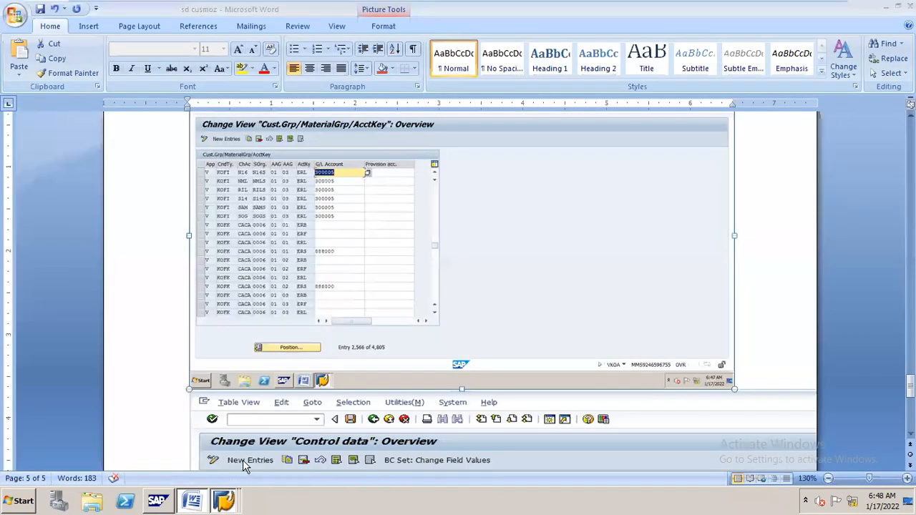
left_click(234, 454)
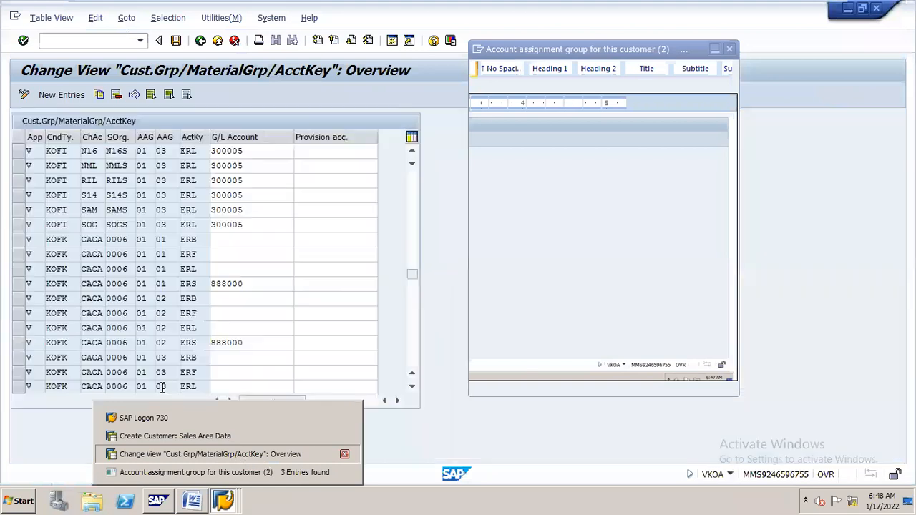
left_click(199, 479)
left_click(222, 500)
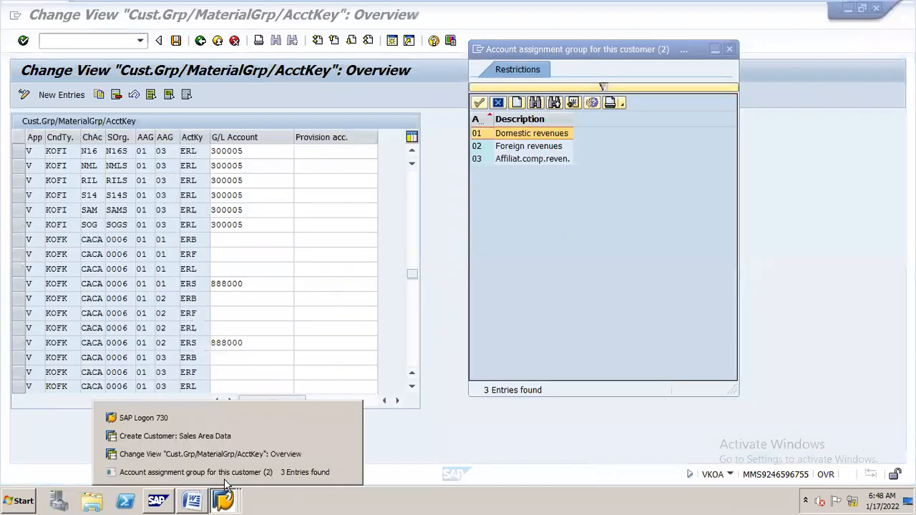
left_click(218, 436)
left_click(124, 415)
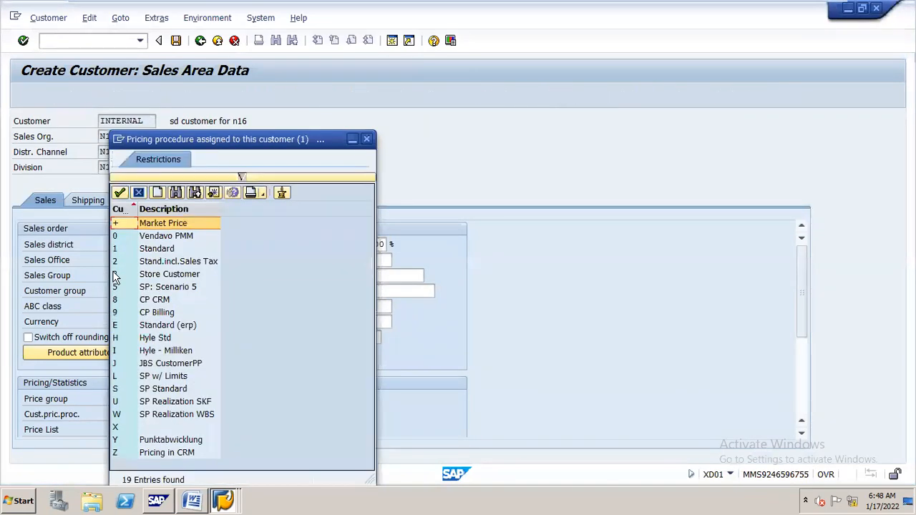
left_click(160, 254)
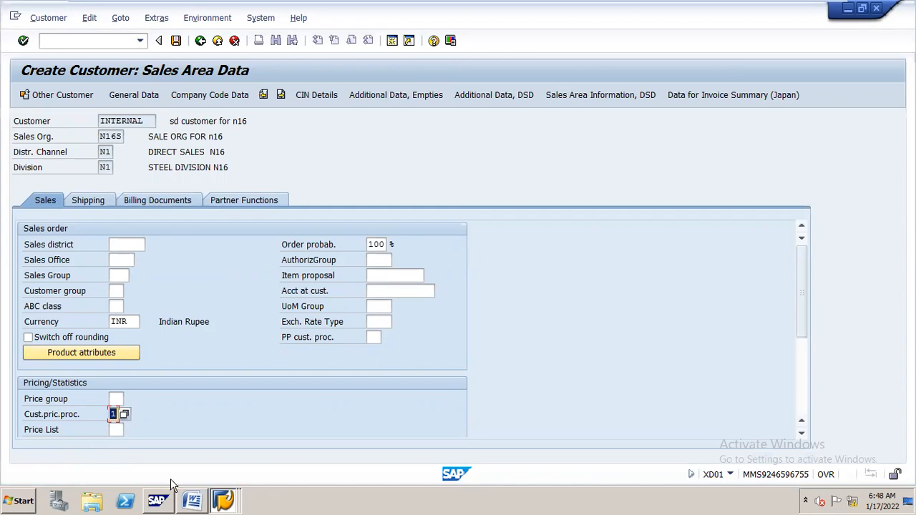
Switch to the Word document and stretch the account assignment screenshot horizontally to the page edge
left_click(191, 499)
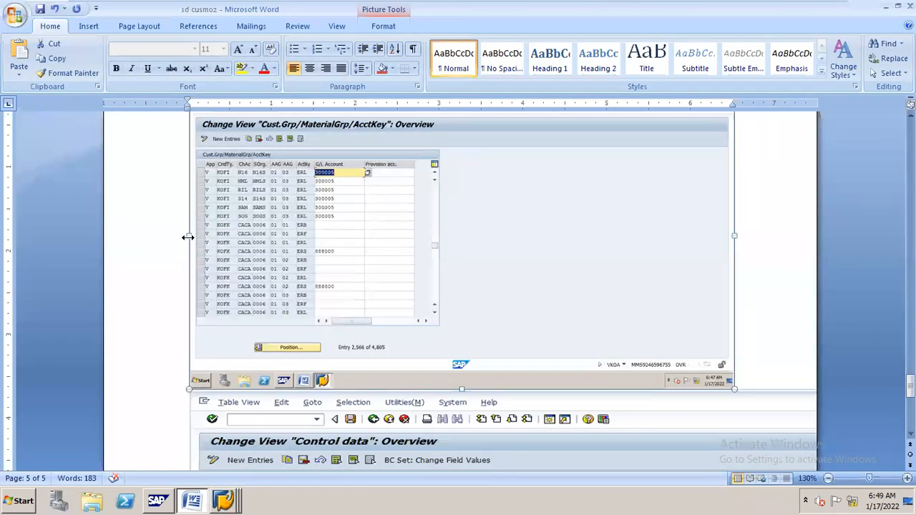
left_click_drag(187, 237, 105, 242)
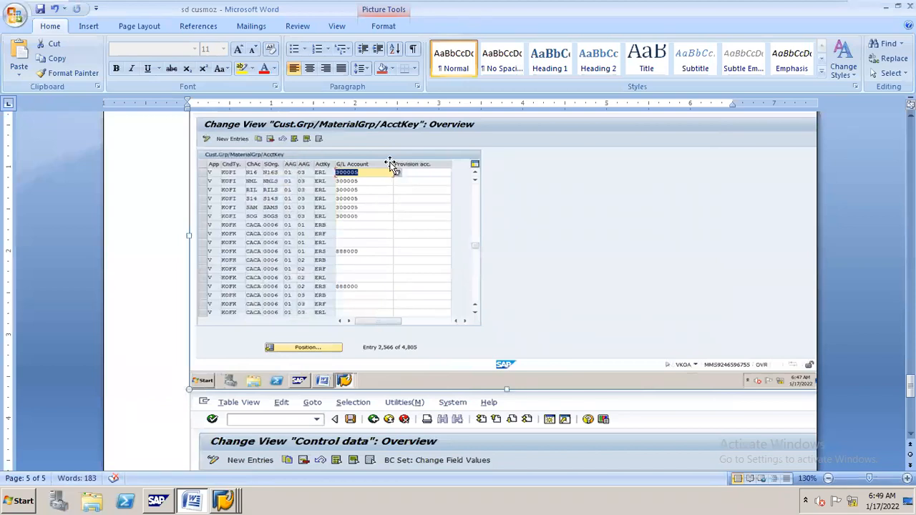
Switch to the customer's sales area data in SAP and choose 1 (Standard) again as the customer pricing procedure
key("alt+Tab")
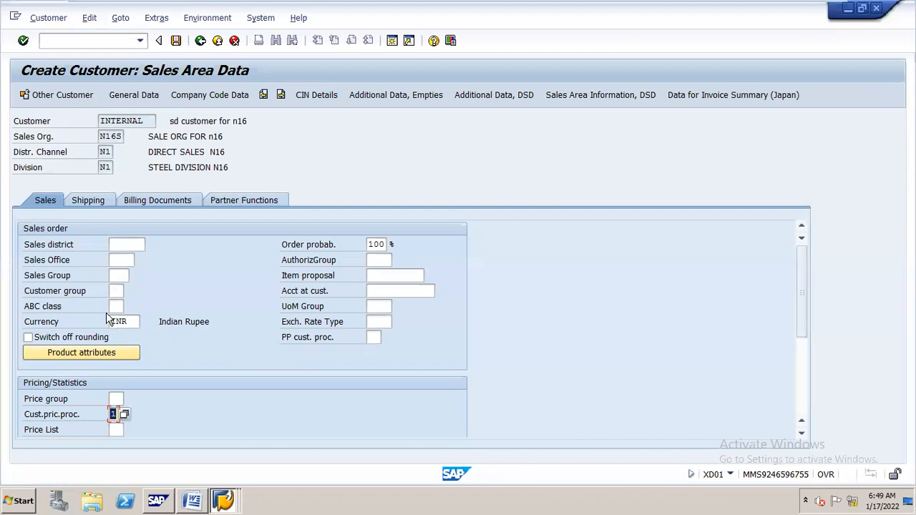
left_click(124, 412)
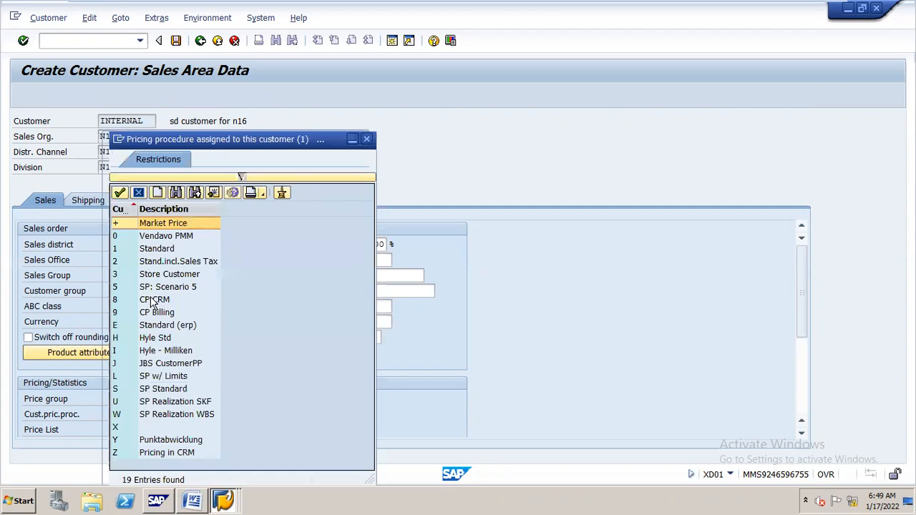
double_click(163, 251)
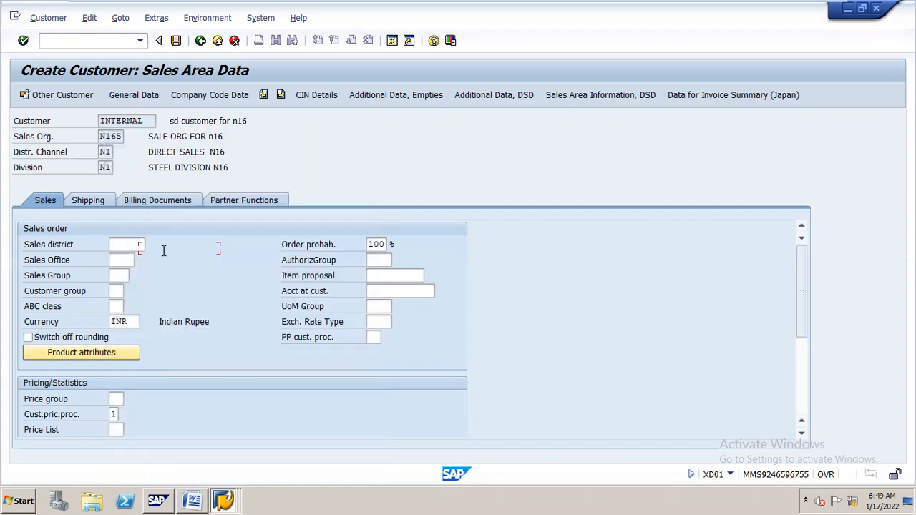
Switch to the SAP account assignment table, close its customer account assignment group list, and return to SAP Easy Access
mouse_move(200, 485)
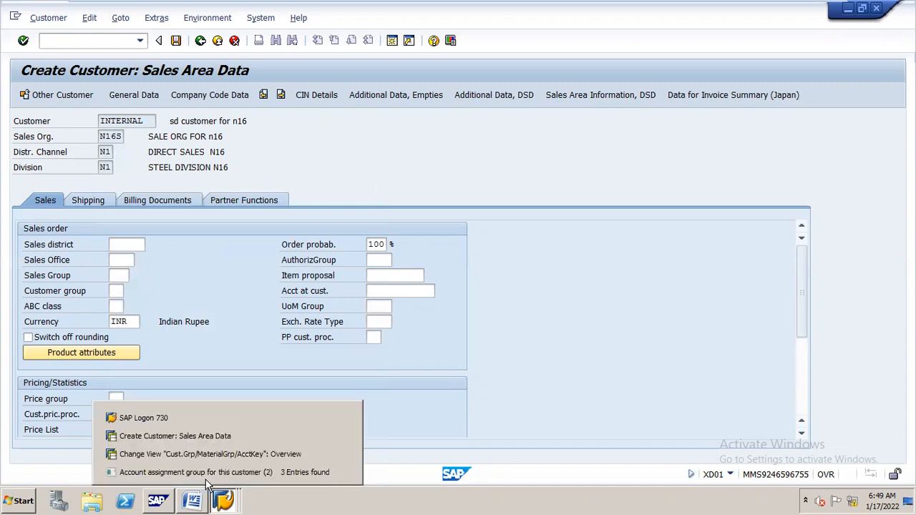
left_click(199, 478)
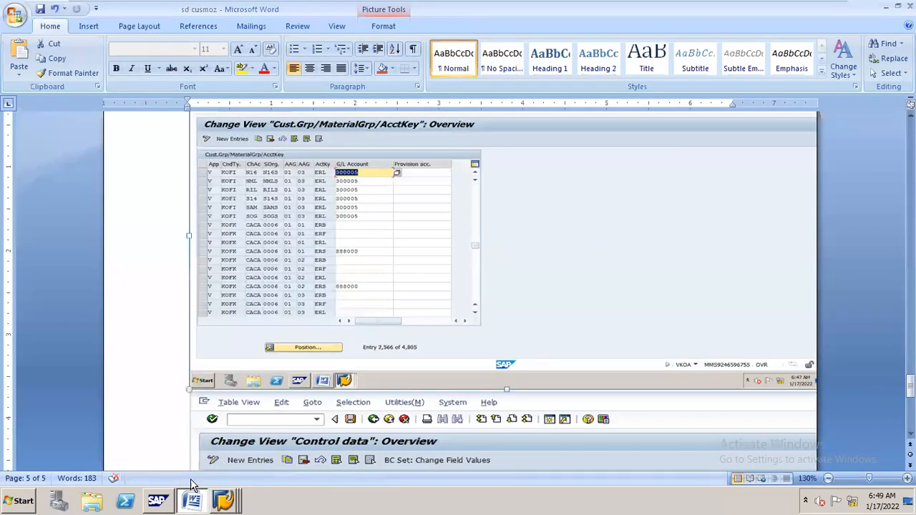
mouse_move(227, 493)
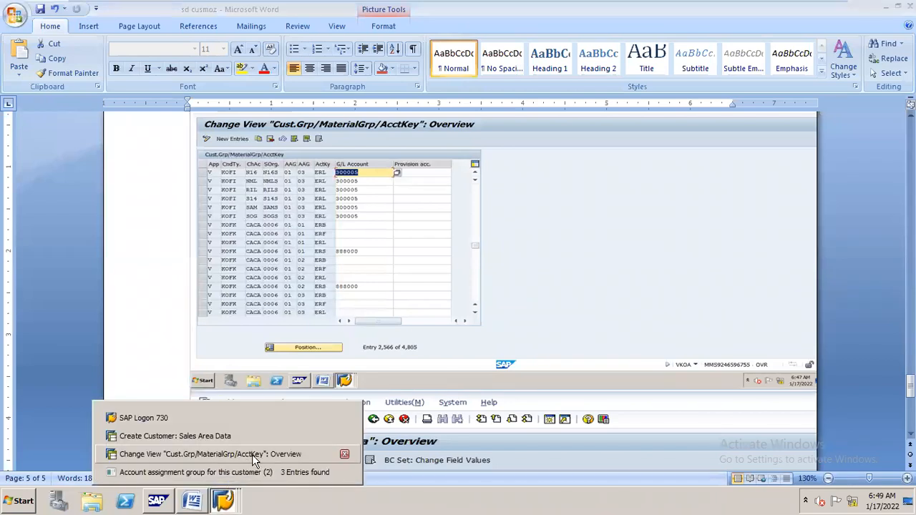
left_click(252, 455)
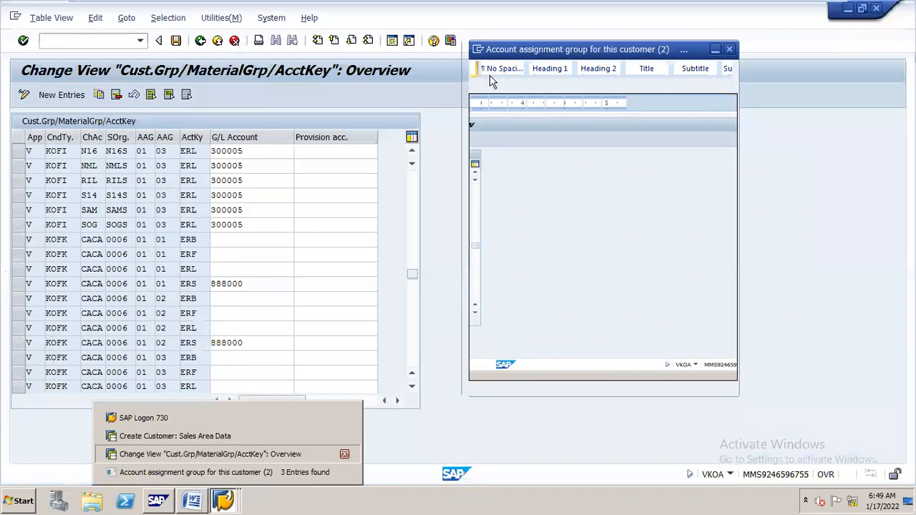
left_click(729, 49)
left_click(201, 41)
left_click(201, 41)
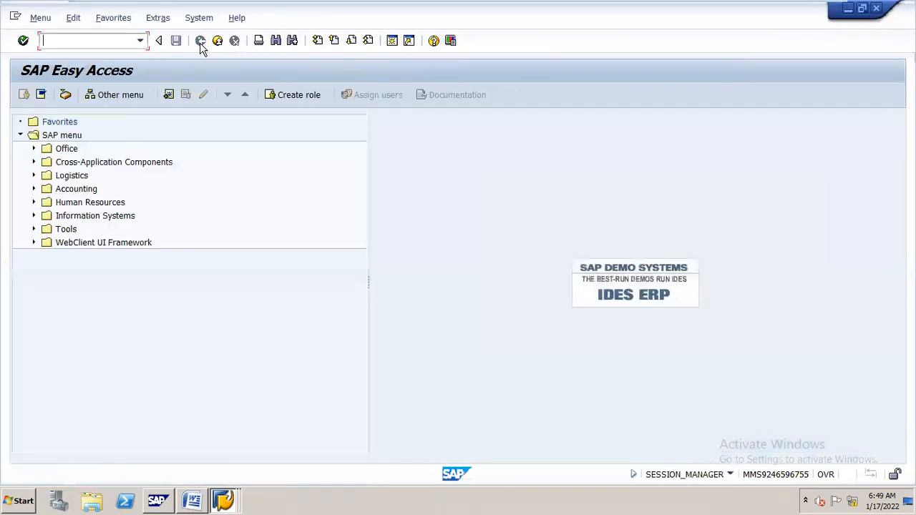
Run transaction SPRO and display the SAP Customizing Implementation Guide
type("SPRO")
key("Return")
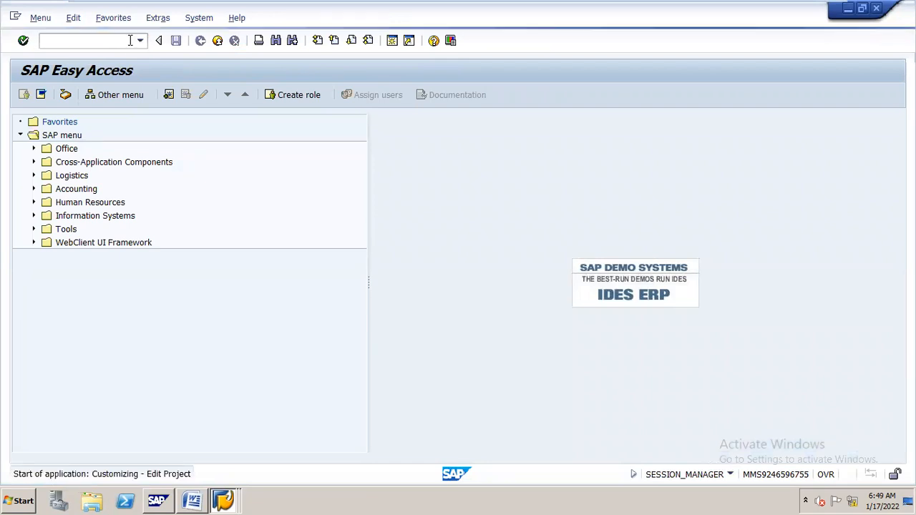
left_click(103, 99)
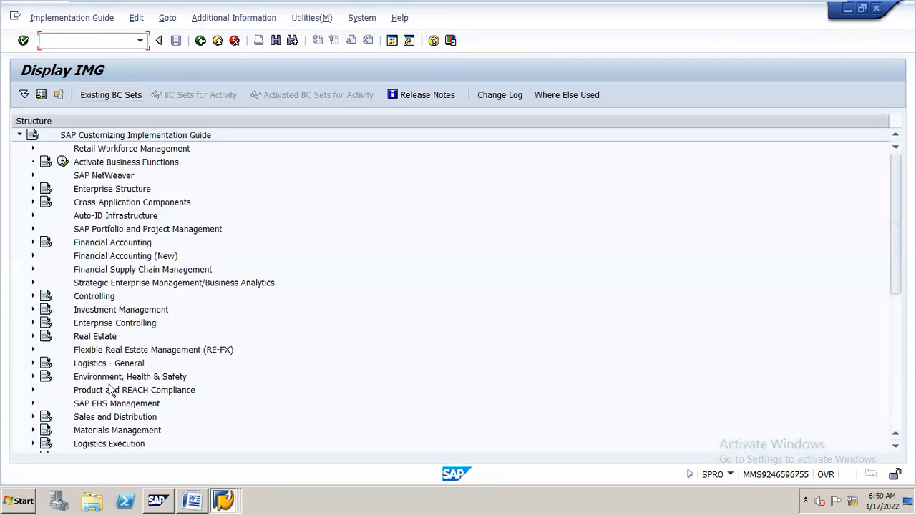
Expand Sales and Distribution in the implementation guide, including its Basic Functions node
double_click(106, 421)
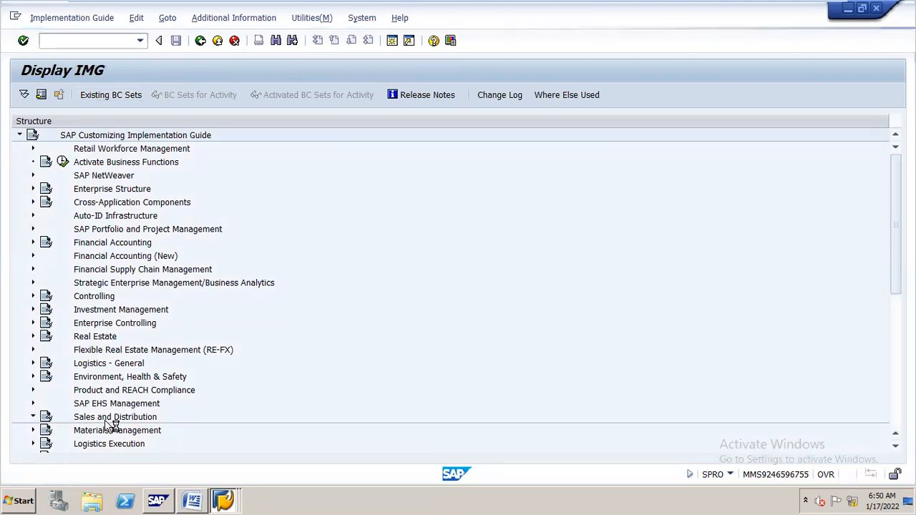
key("Down")
key("Down")
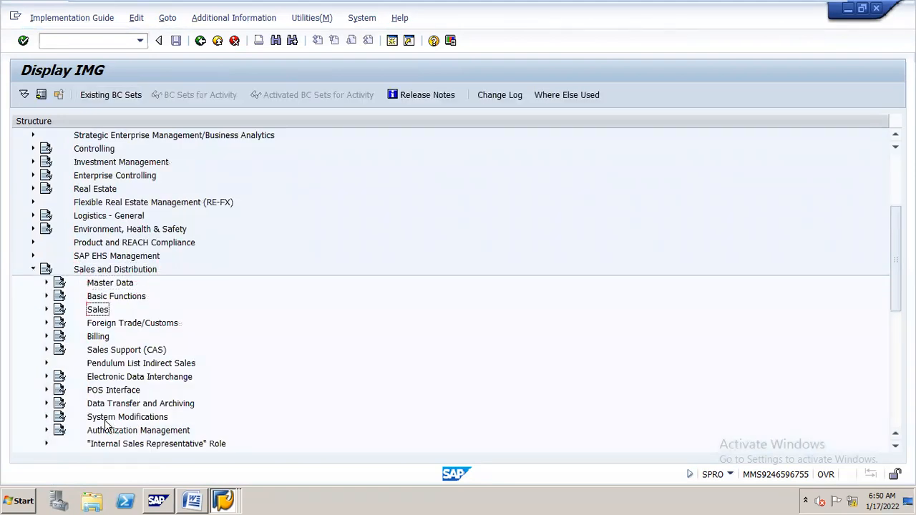
key("Up")
key("Right")
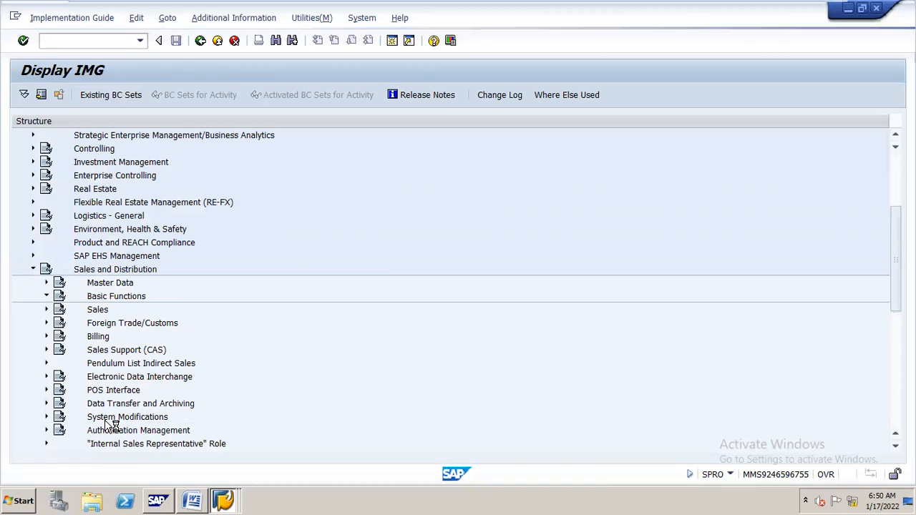
Look through the Basic Functions entries and expand the Pricing node
key("Down")
key("Down")
key("Down")
key("Down")
key("Down")
key("Down")
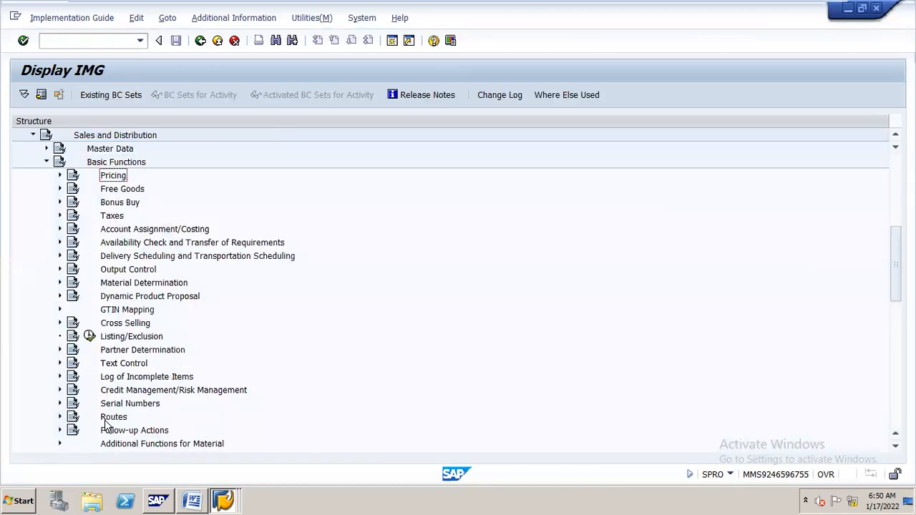
key("Down")
key("Down")
key("Down")
key("Down")
key("Down")
key("Down")
key("Down")
key("Down")
key("Down")
key("Down")
key("Down")
key("Down")
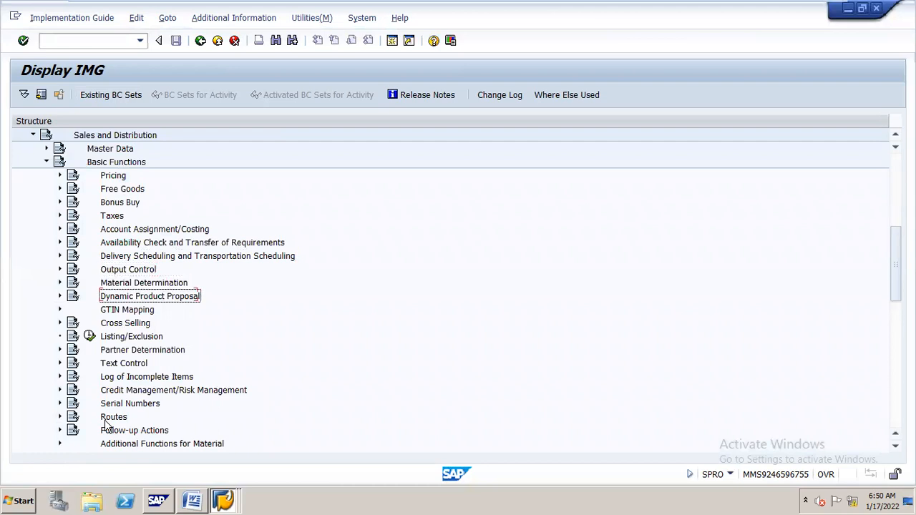
key("Down")
key("Down")
key("Down")
key("Down")
key("Down")
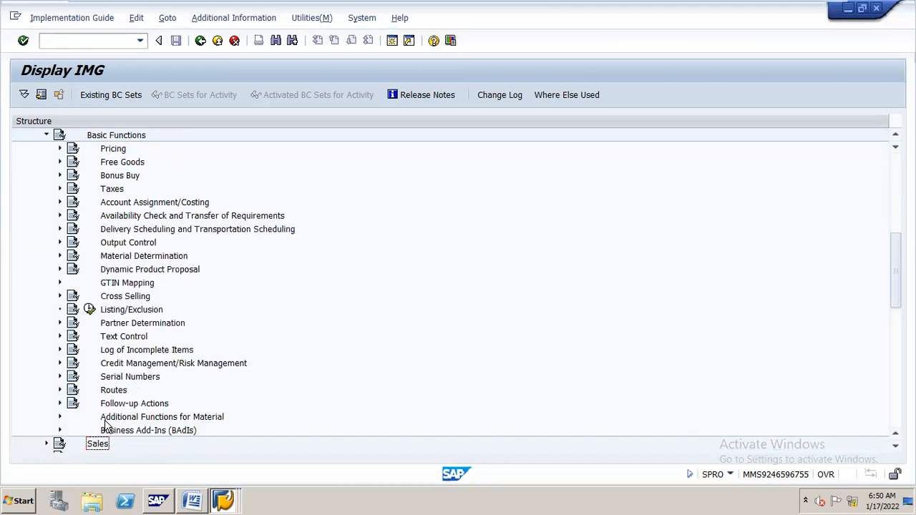
key("Down")
key("Up")
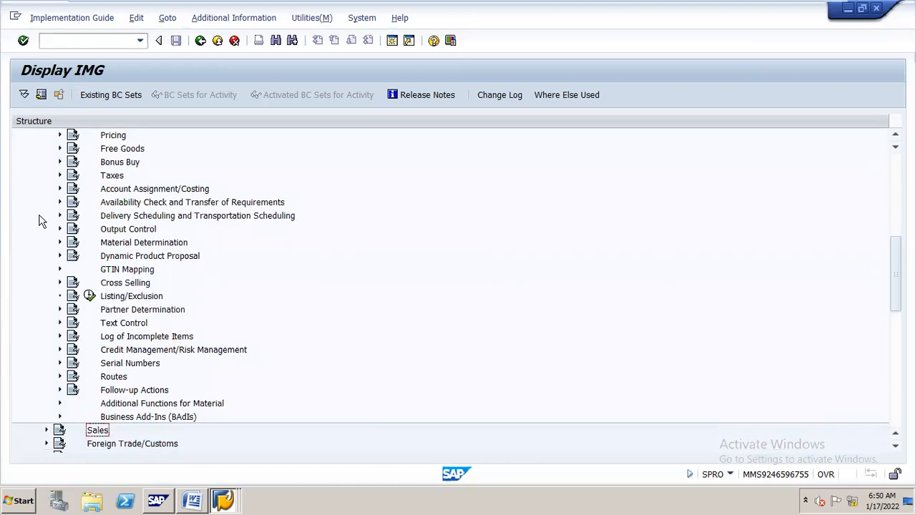
left_click(109, 138)
double_click(109, 139)
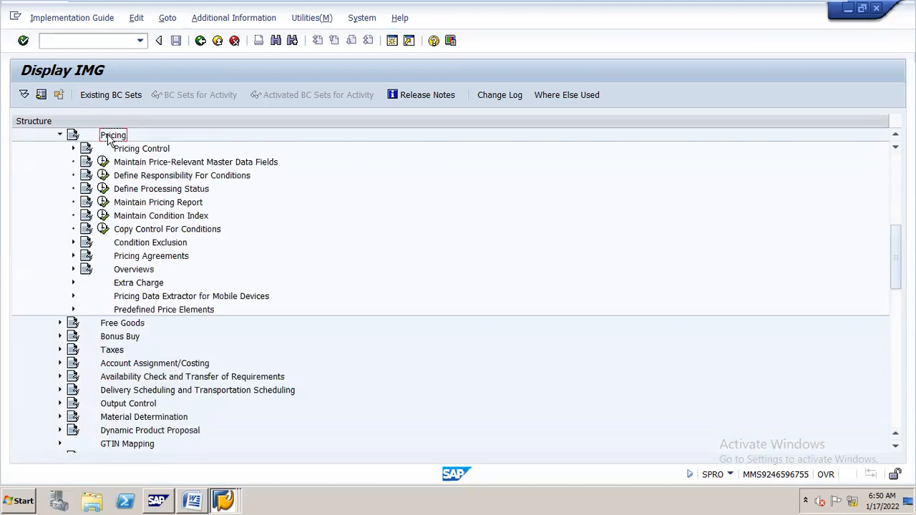
Expand Pricing Control under Pricing to list its customizing activities
key("Down")
key("Down")
key("Down")
key("Up")
key("Up")
key("Down")
key("Down")
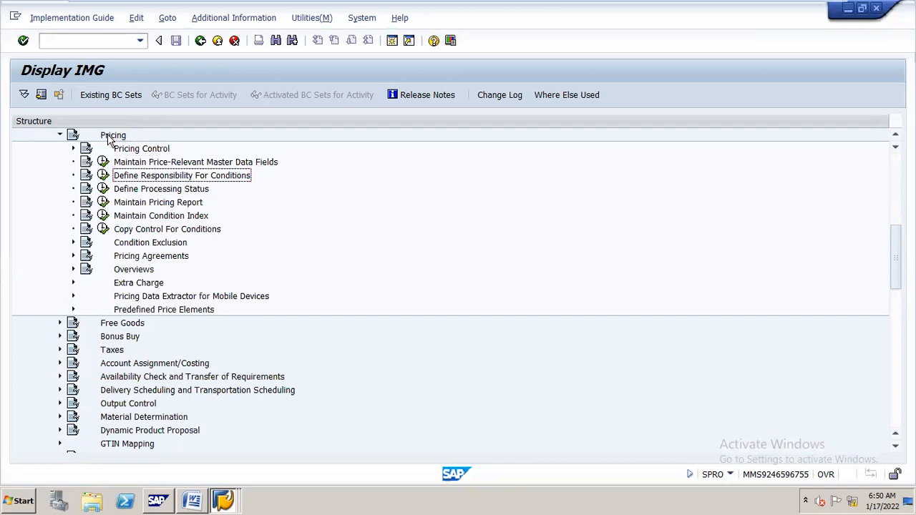
key("Up")
key("Up")
key("Right")
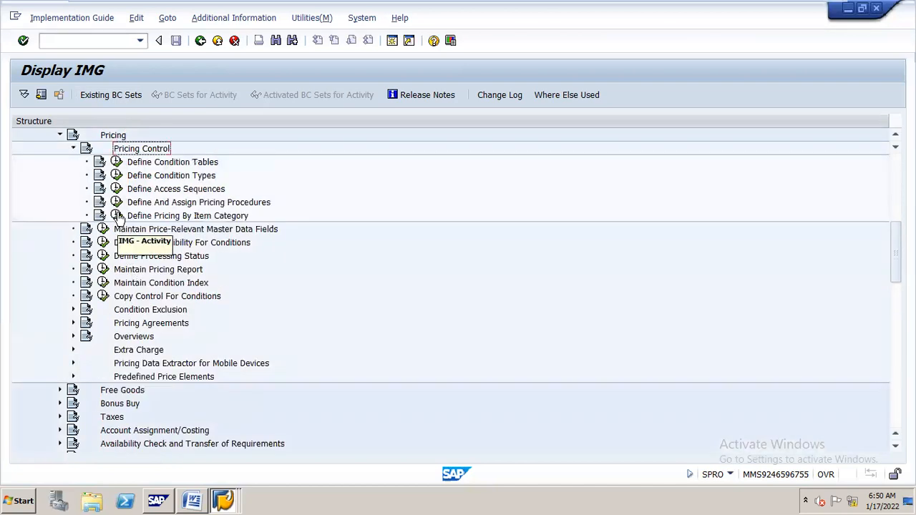
Open Maintain pricing procedures from Define And Assign Pricing Procedures, locate and select procedure RVAA01, and return to the activity list
left_click(117, 202)
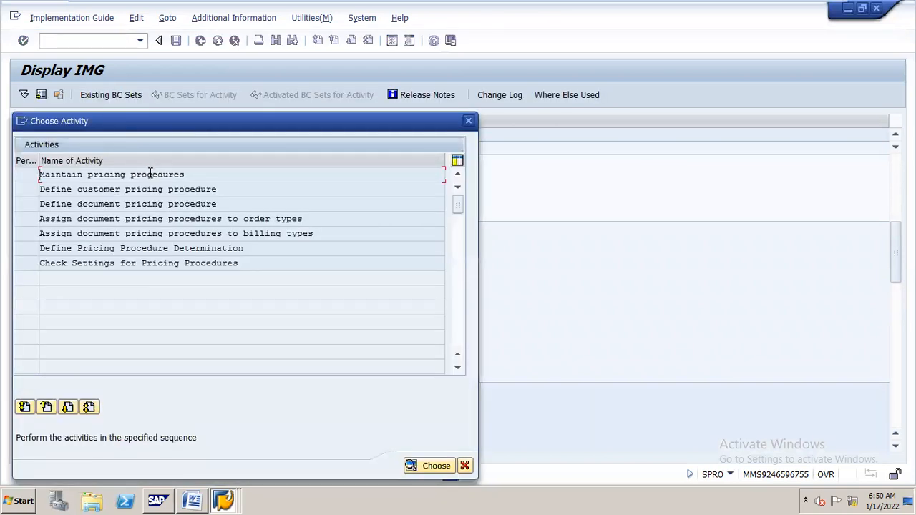
double_click(150, 174)
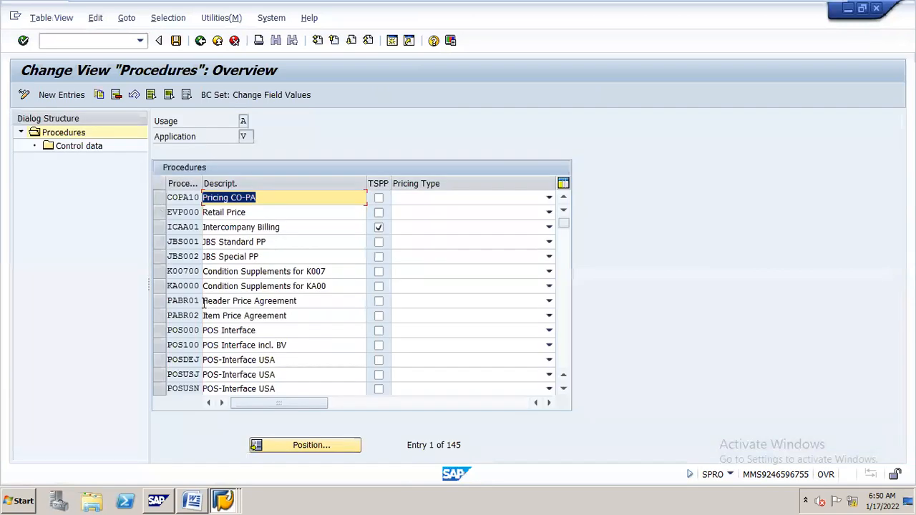
left_click(312, 445)
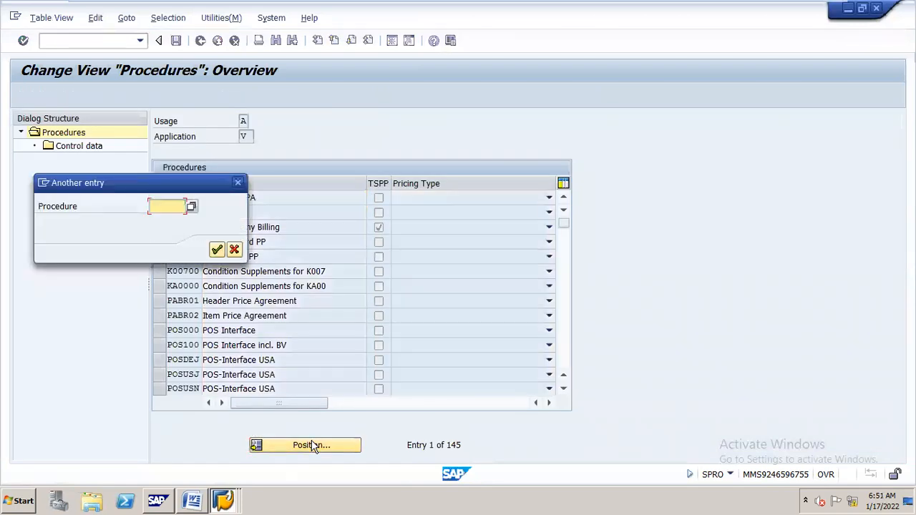
type("RVAA01")
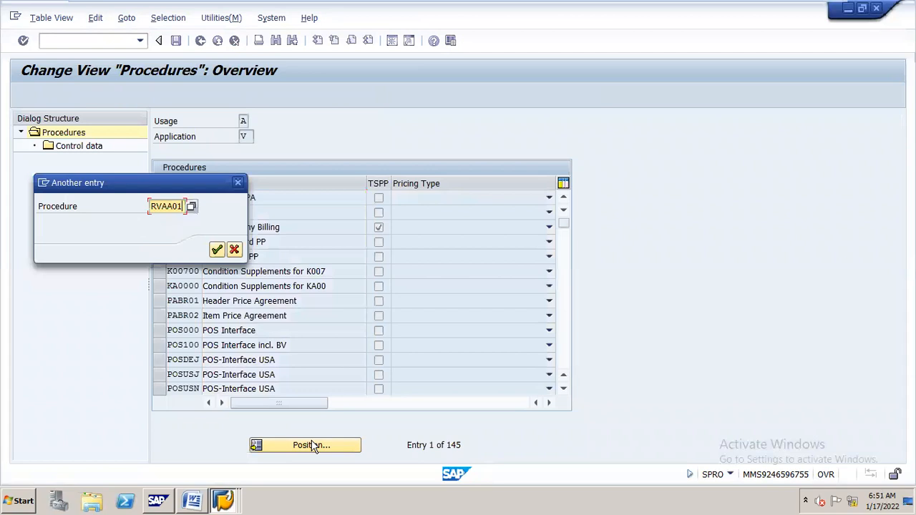
key("Return")
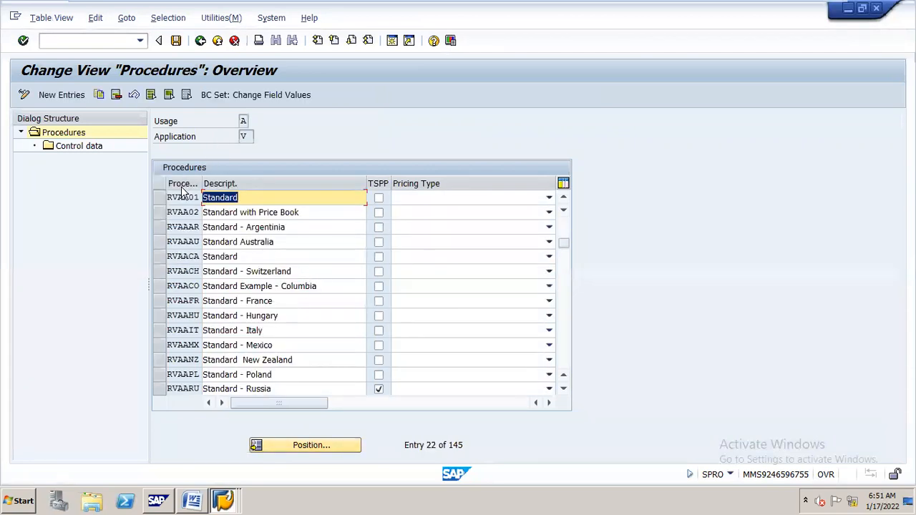
left_click(160, 197)
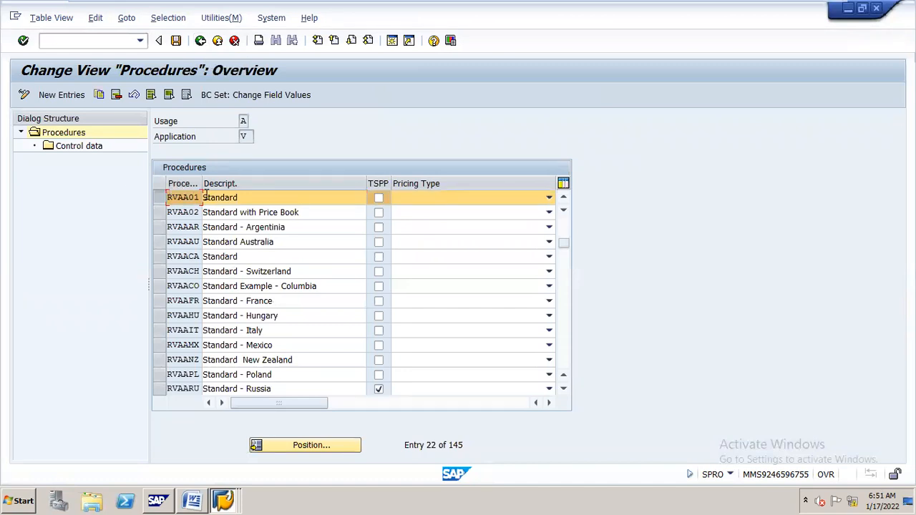
left_click(201, 40)
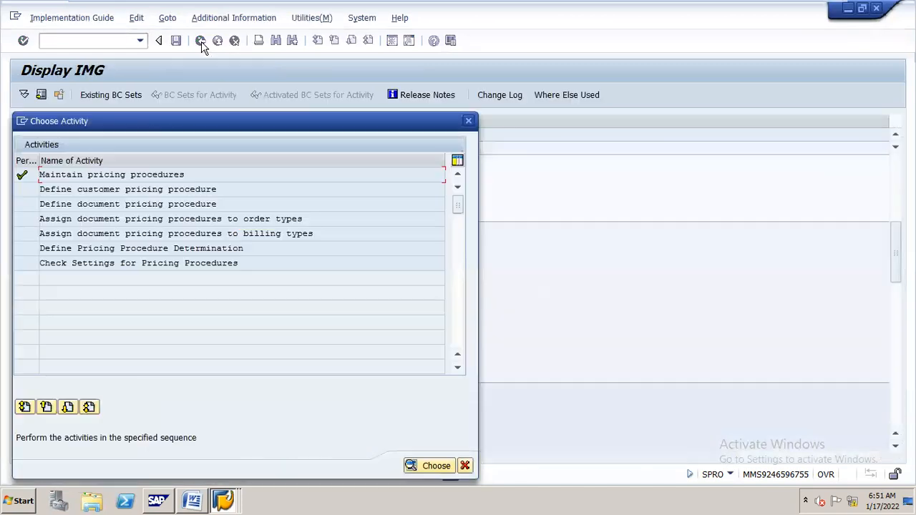
View the customer pricing procedures through Define customer pricing procedure and return to the activity list
left_click_drag(194, 122, 385, 99)
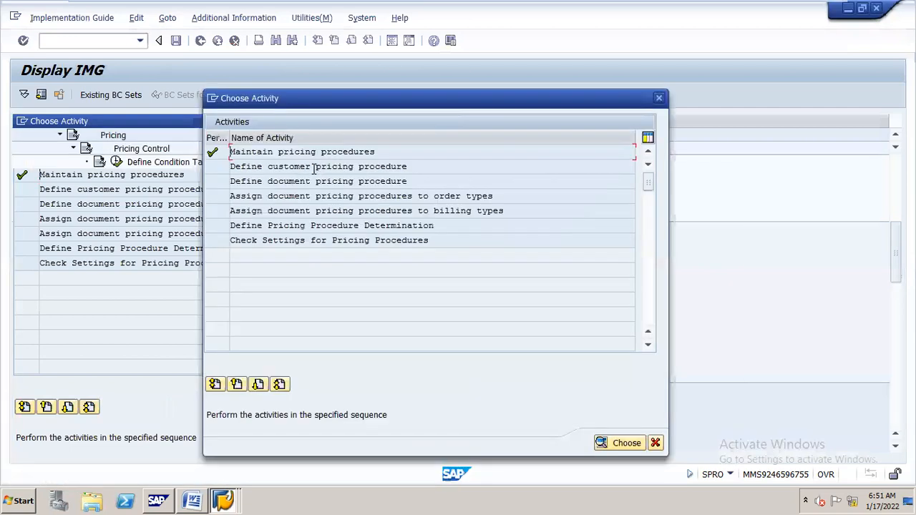
double_click(297, 166)
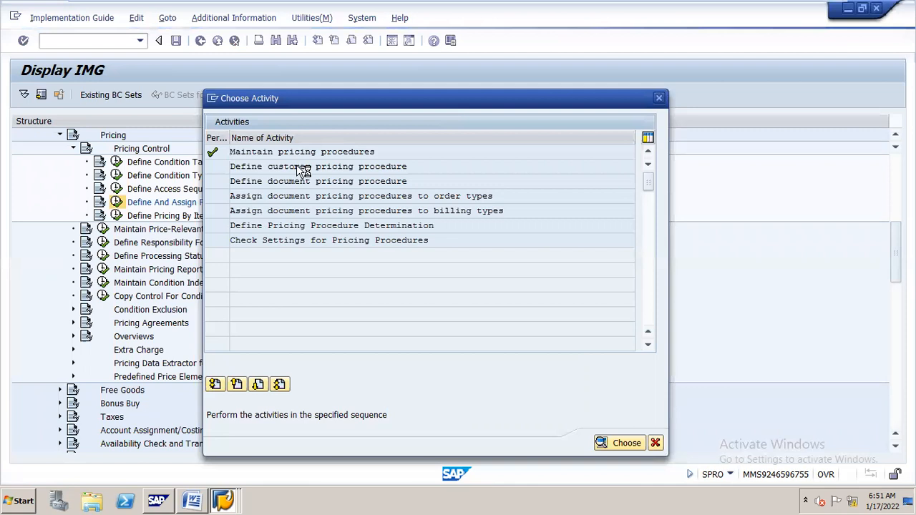
left_click(201, 41)
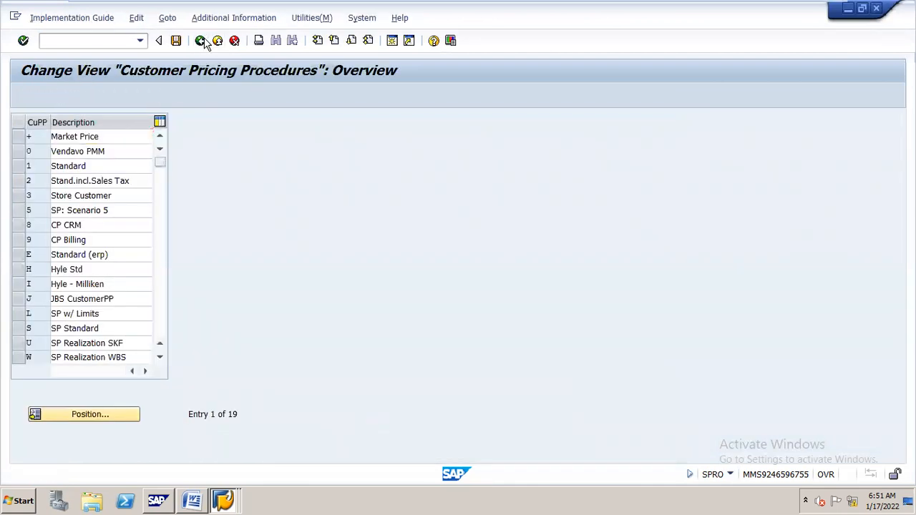
View the document pricing procedures through Define document pricing procedure and close the activity list
left_click_drag(205, 123, 317, 114)
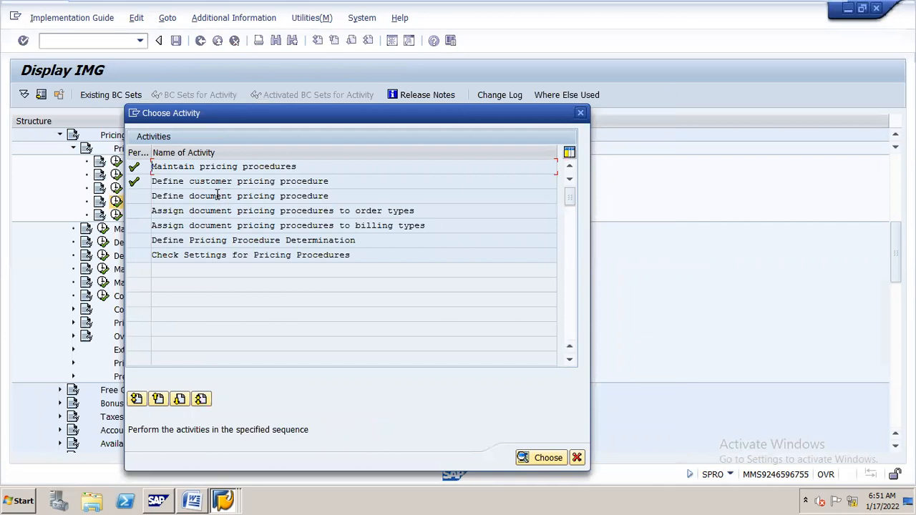
double_click(216, 195)
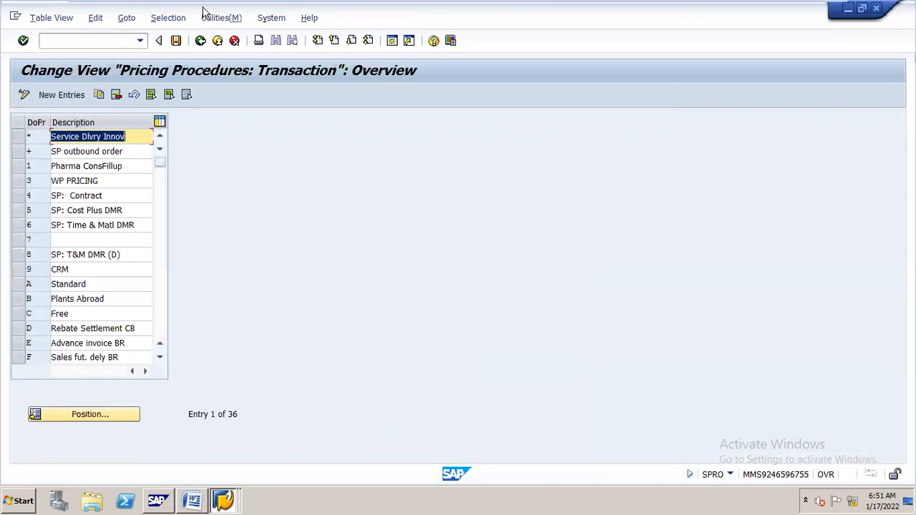
left_click(202, 41)
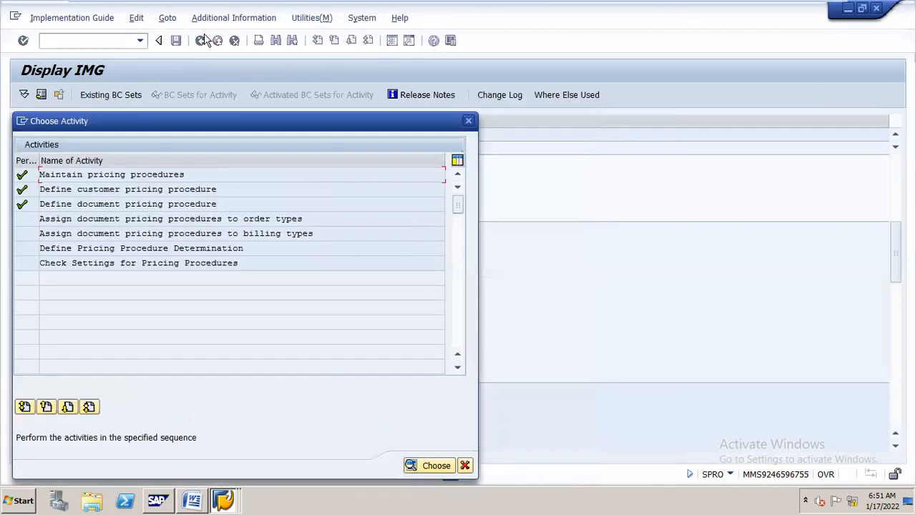
key("Escape")
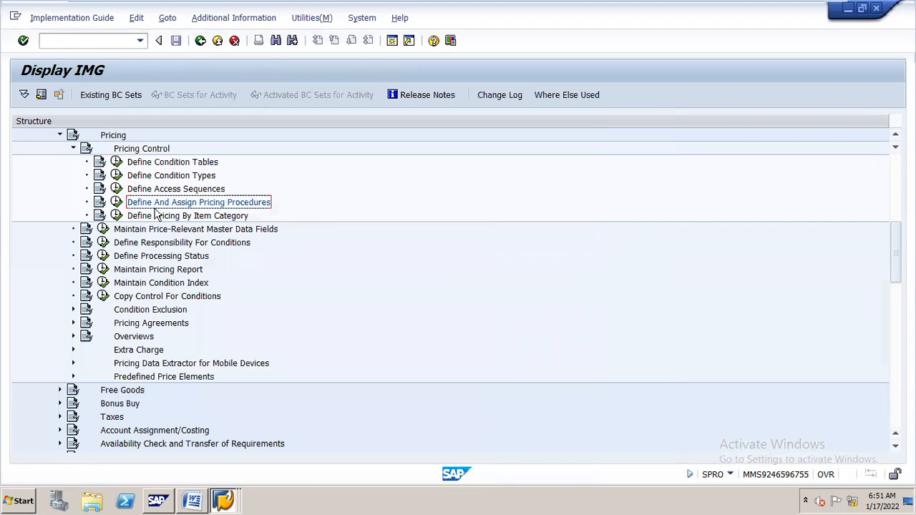
Open Maintain pricing procedures from Define And Assign Pricing Procedures and return to the activity list
left_click(119, 204)
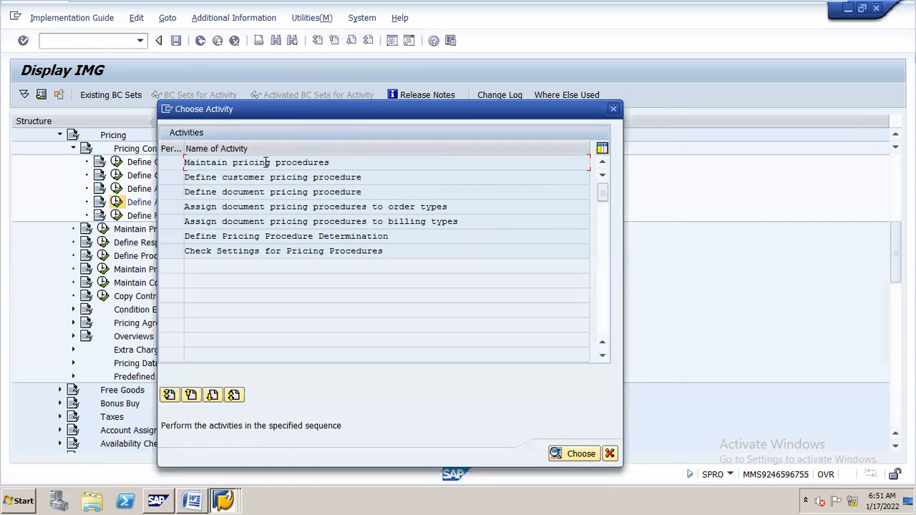
double_click(266, 162)
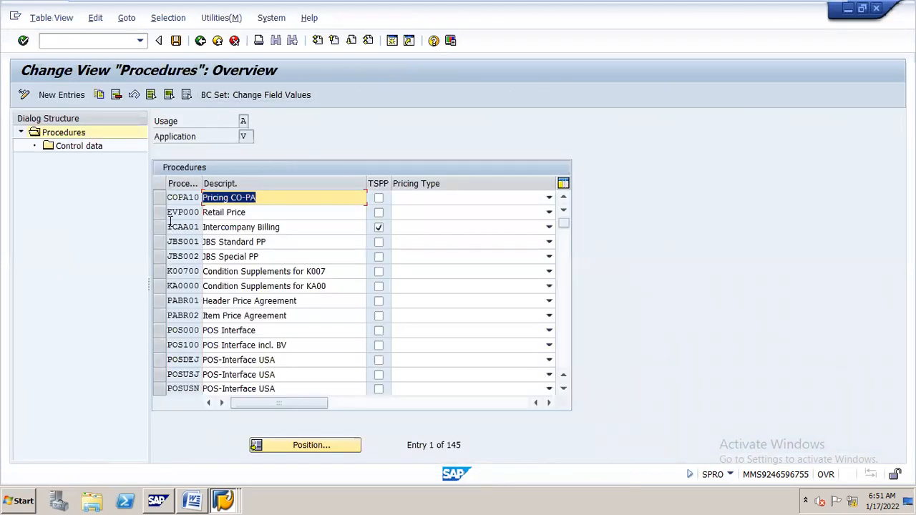
left_click(200, 41)
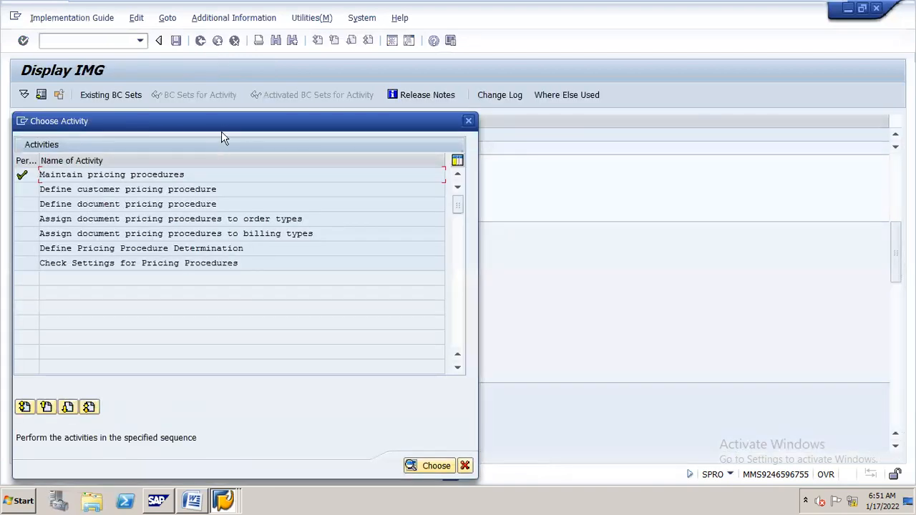
Open Define Pricing Procedure Determination and position the list at sales organization N16S, distribution channel N1, division N1
left_click_drag(224, 124, 335, 96)
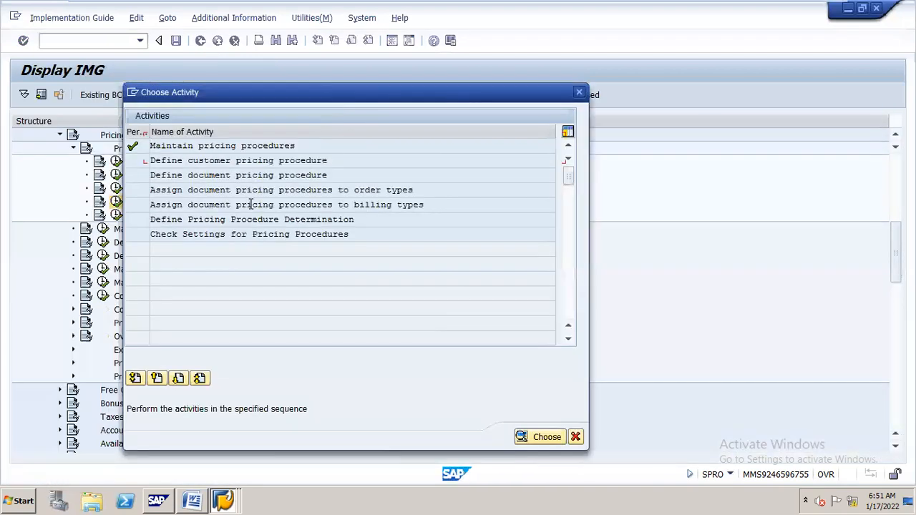
double_click(194, 223)
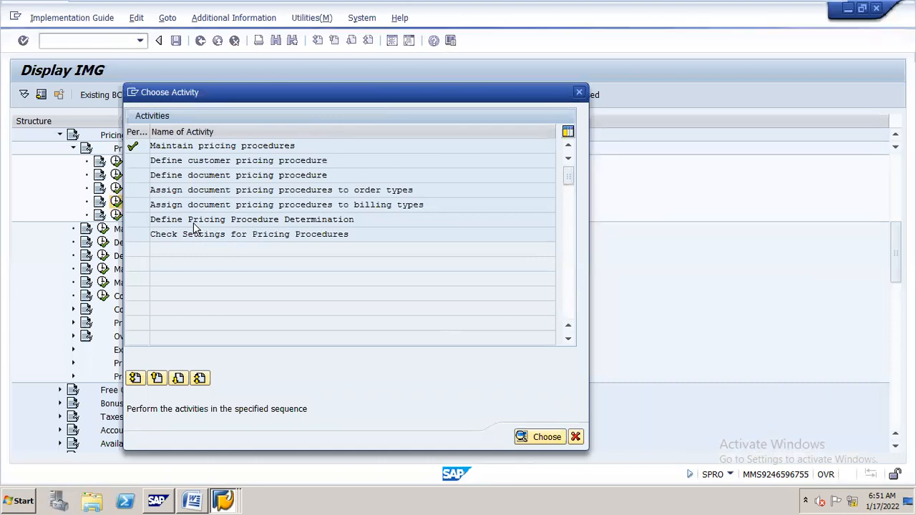
left_click(189, 414)
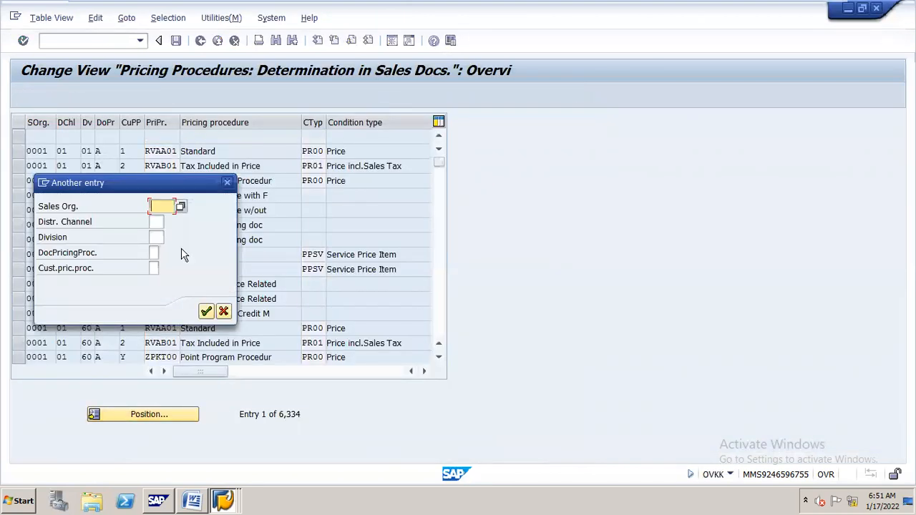
left_click_drag(209, 182, 320, 167)
type("N16s")
key("Down")
key("Tab")
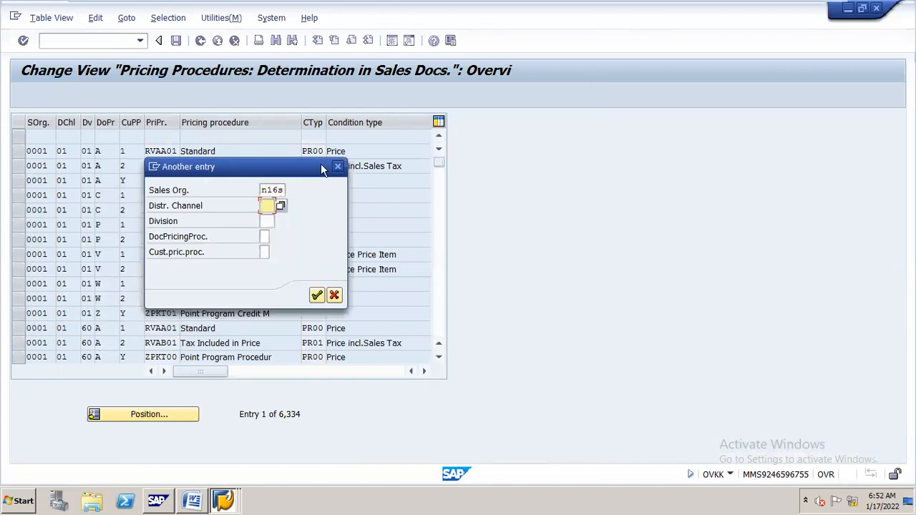
type("N1")
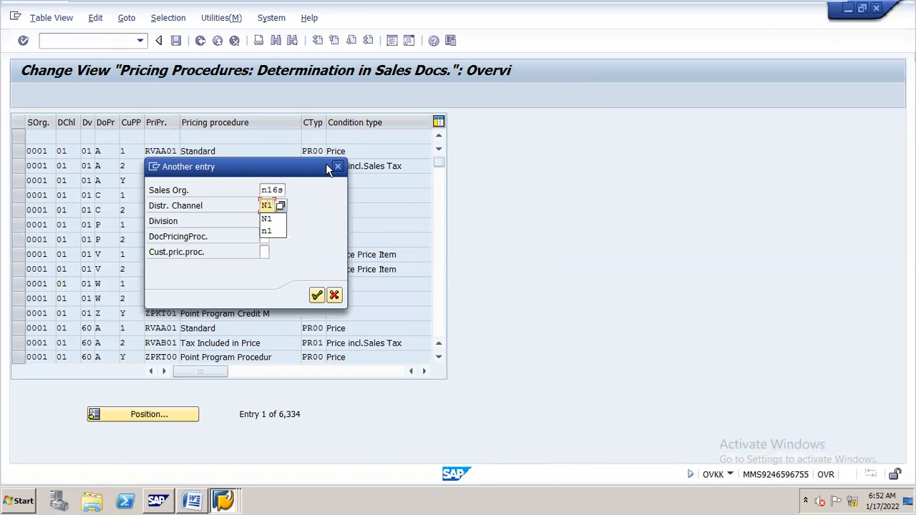
key("Down")
key("Tab")
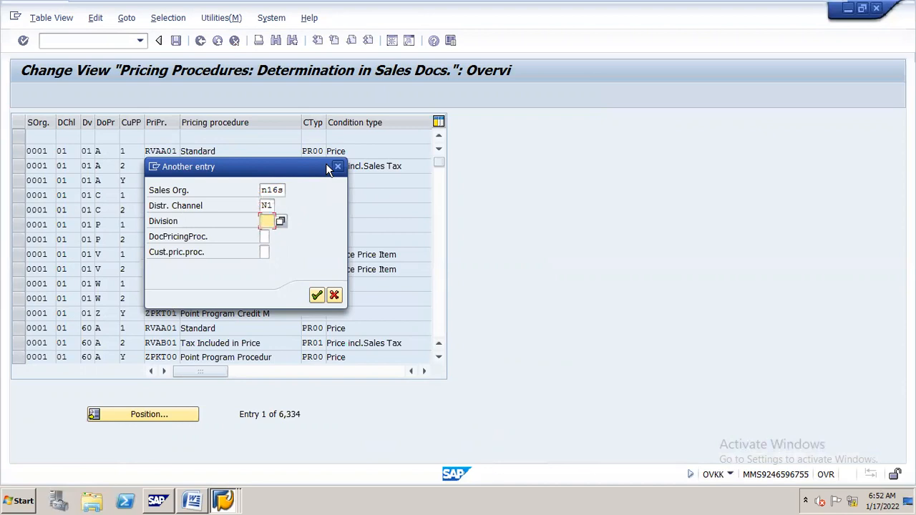
type("N1")
key("Return")
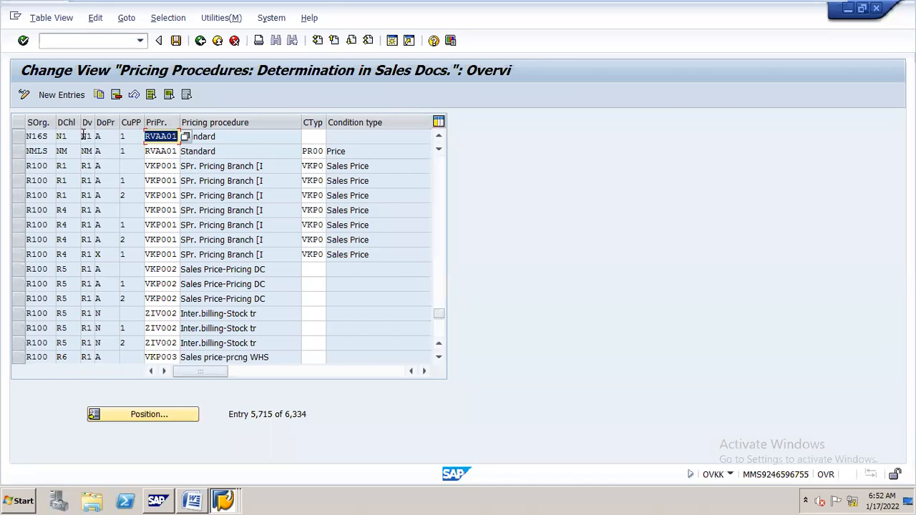
Check the N16S row's customer pricing procedure, then switch to the customer creation session and set Cust.pric.proc. to 1 (Standard)
left_click(140, 130)
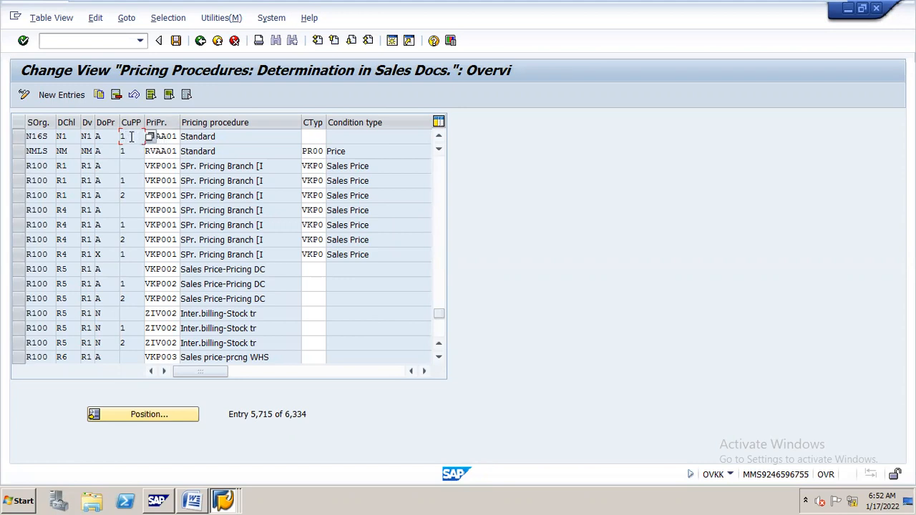
key("alt+Tab")
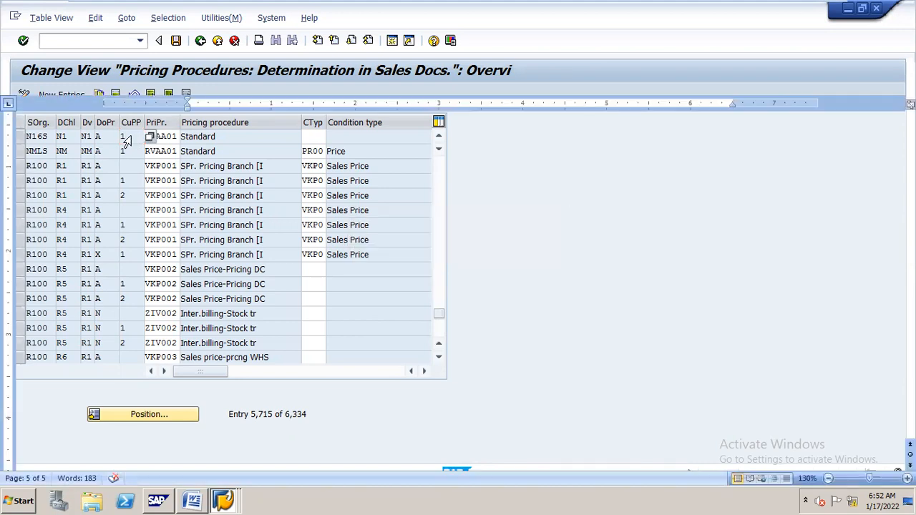
key("alt+Tab")
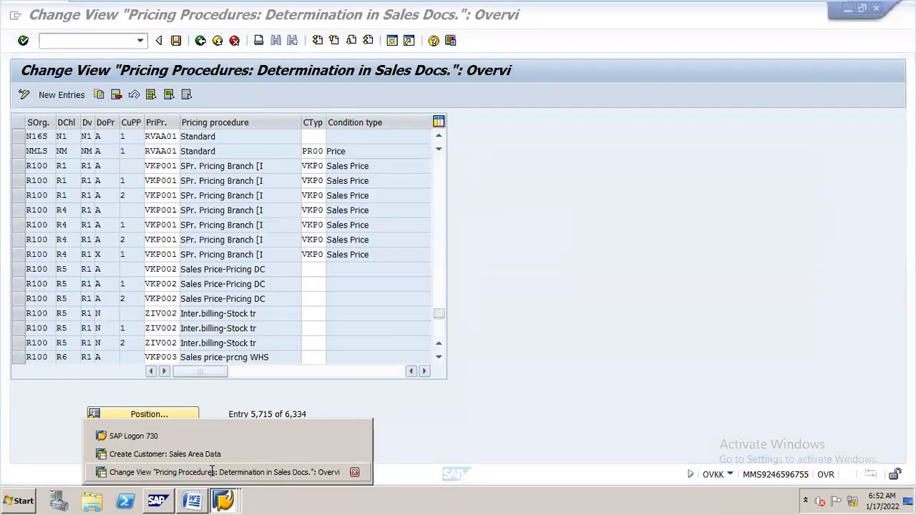
left_click(221, 474)
left_click(223, 500)
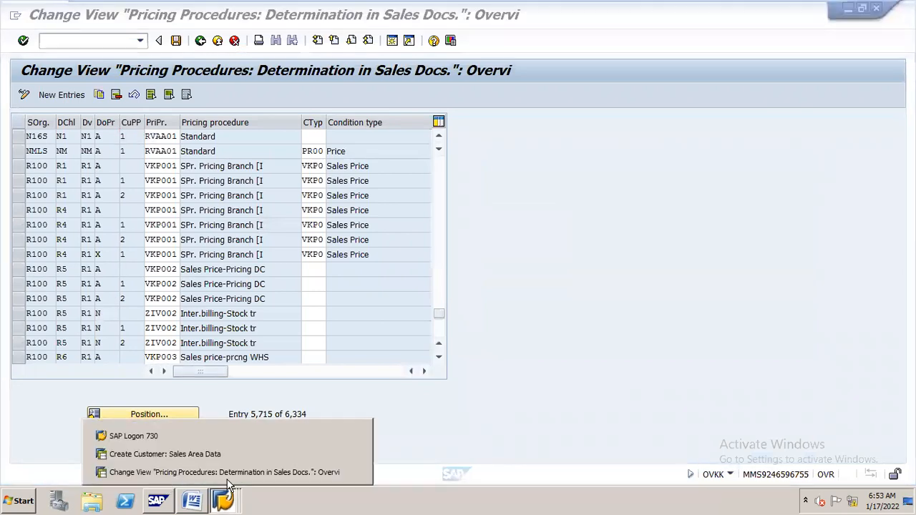
left_click(212, 454)
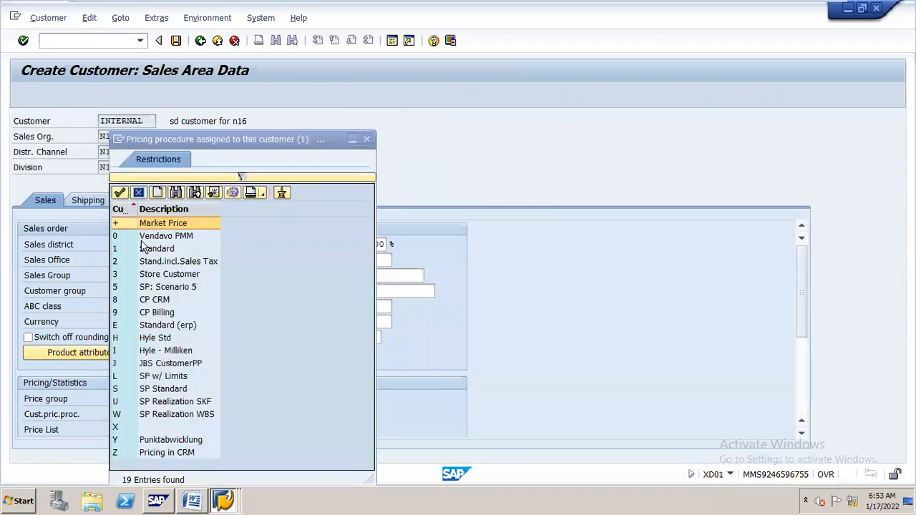
double_click(152, 251)
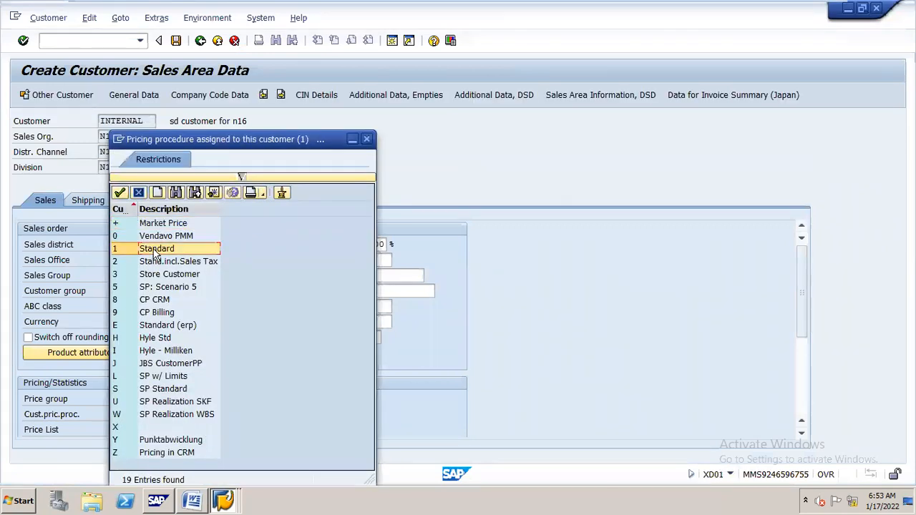
Compare the N16S row's pricing procedure determination with the customer pricing procedure in the new customer's sales area data
key("alt+Tab")
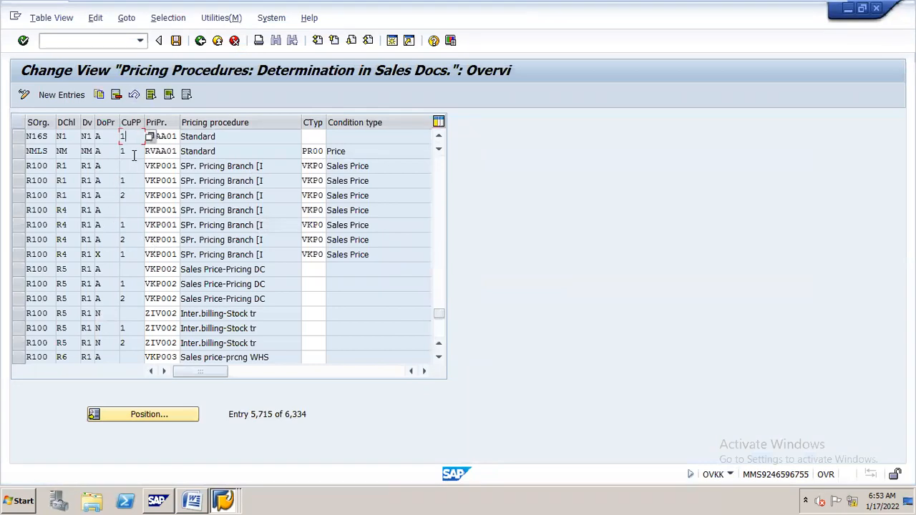
left_click(169, 136)
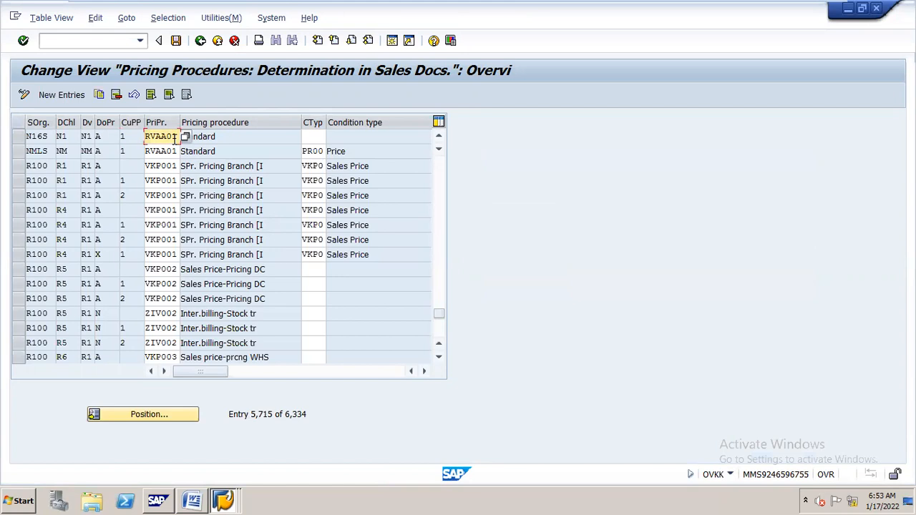
key("alt+Tab")
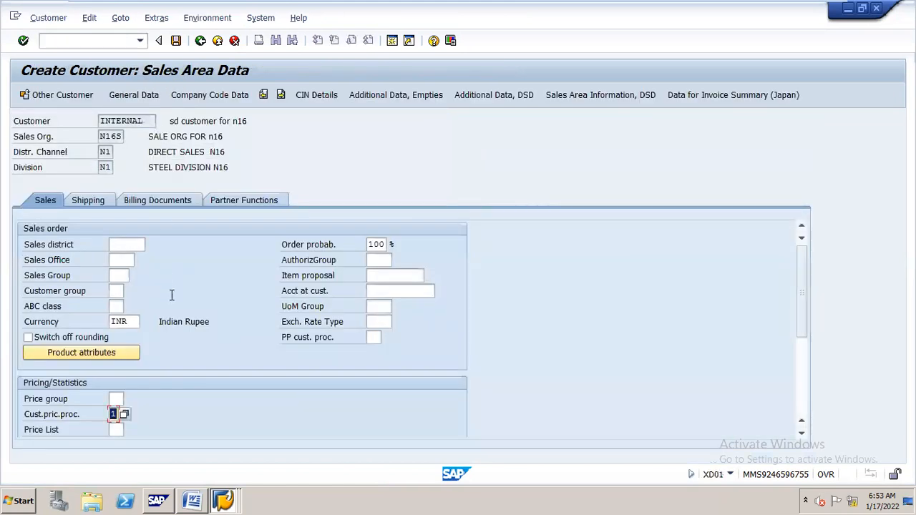
key("alt+Tab")
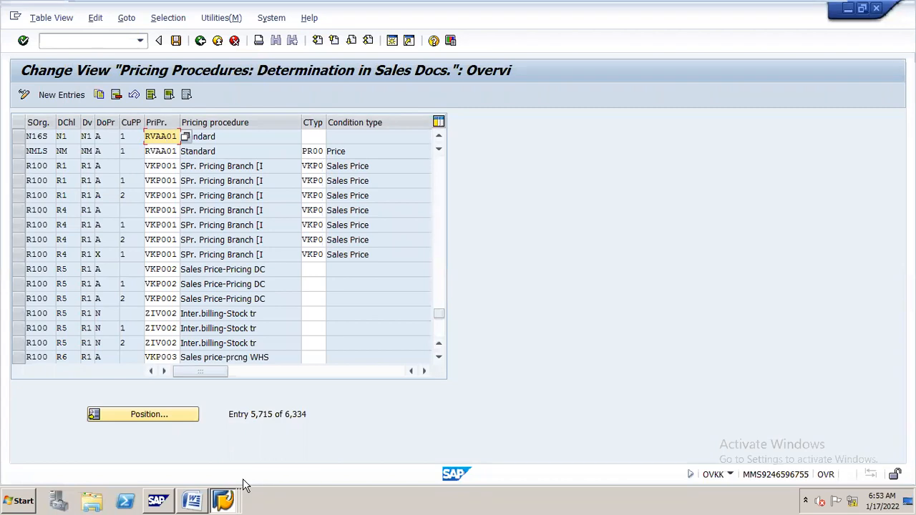
Paste the captured pricing procedure determination screen into the sd cusmoz Word document and save the document
left_click(189, 492)
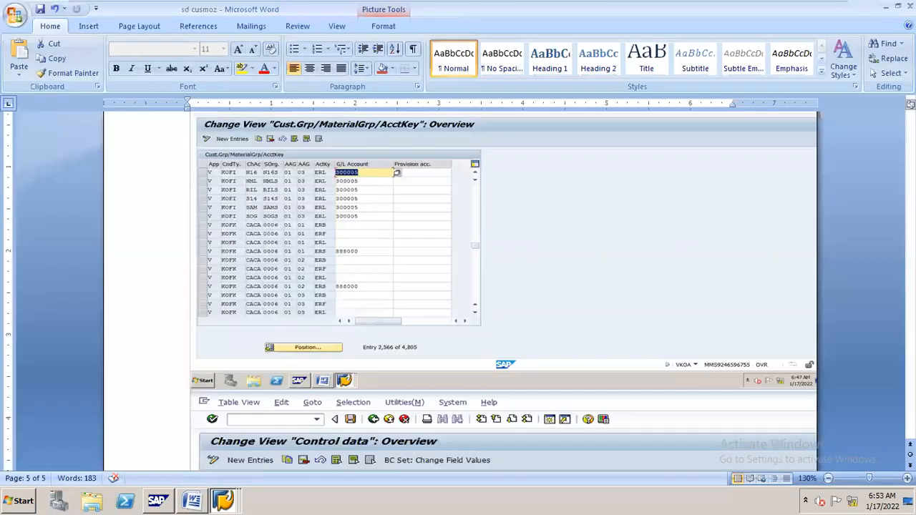
scroll(418, 455, "down", 10)
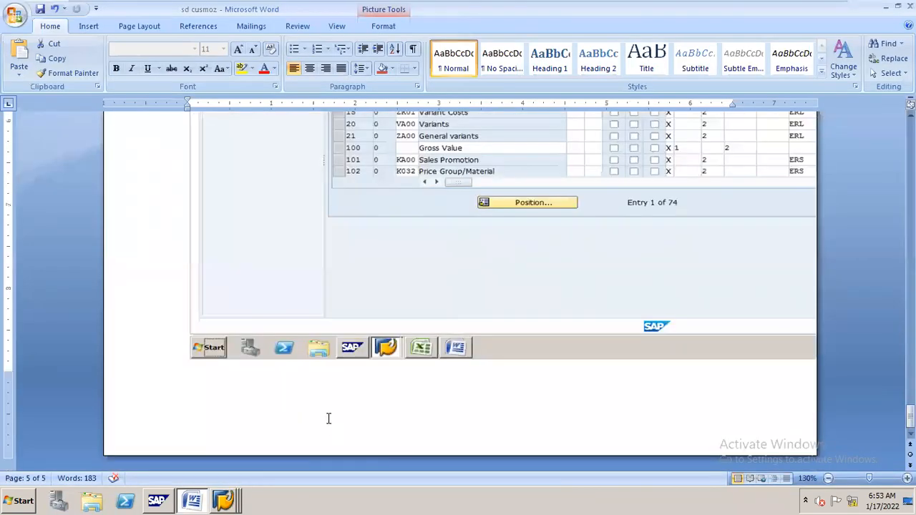
key("ctrl+v")
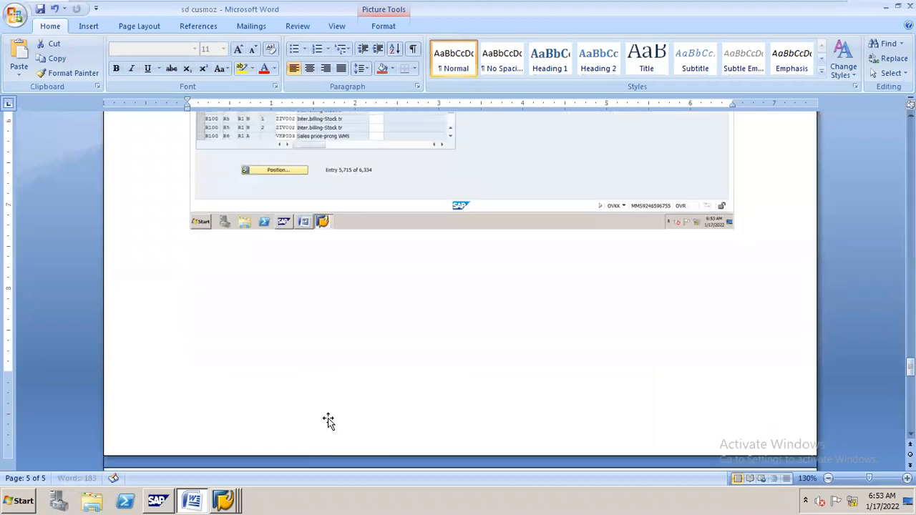
key("ctrl+v")
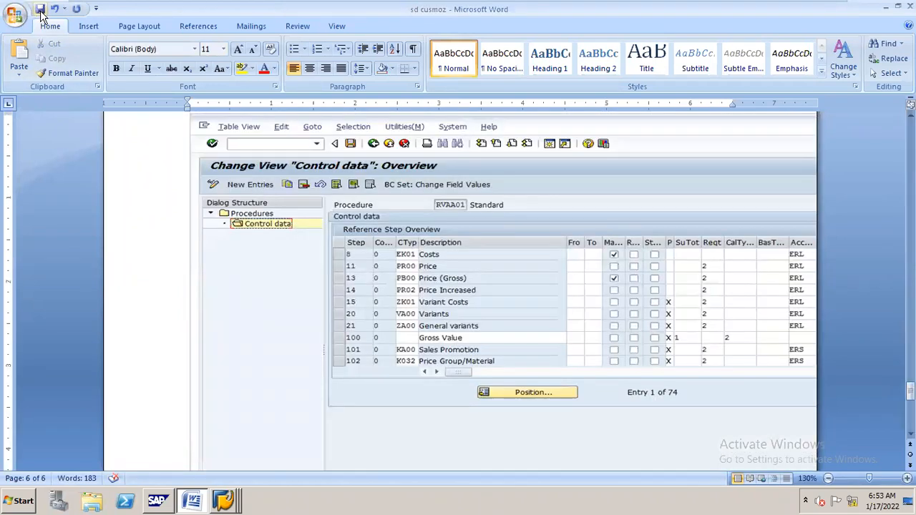
left_click(41, 13)
key("alt+Tab")
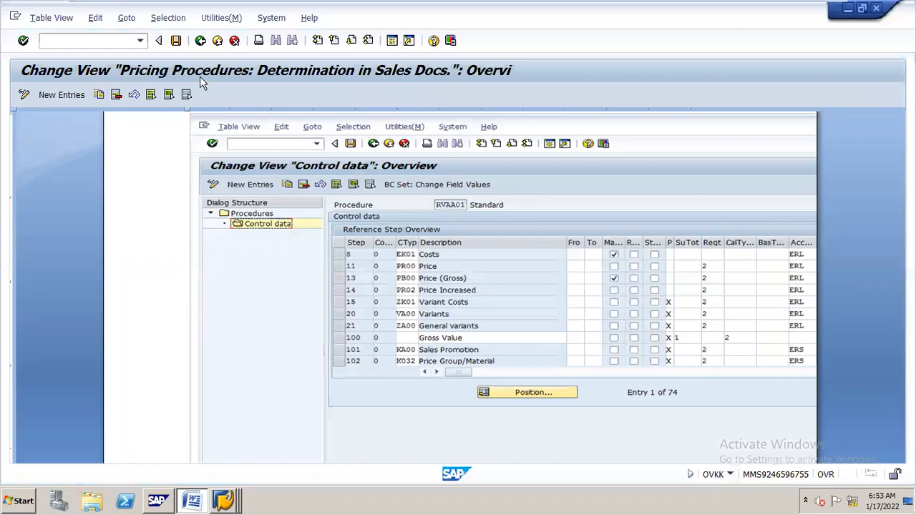
Return to the SAP customer creation session and set delivery priority 02 (Normal) and shipping conditions 01 (As soon as possible) in the shipping data
left_click(194, 495)
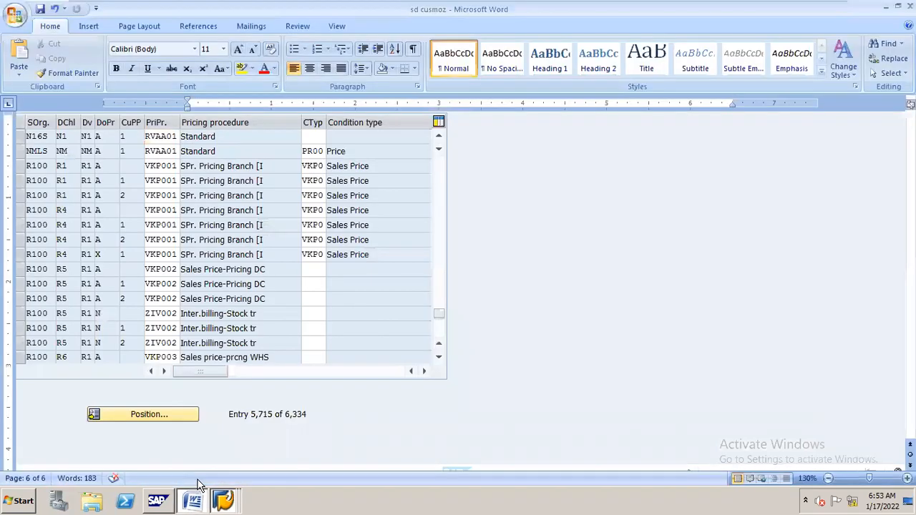
mouse_move(223, 498)
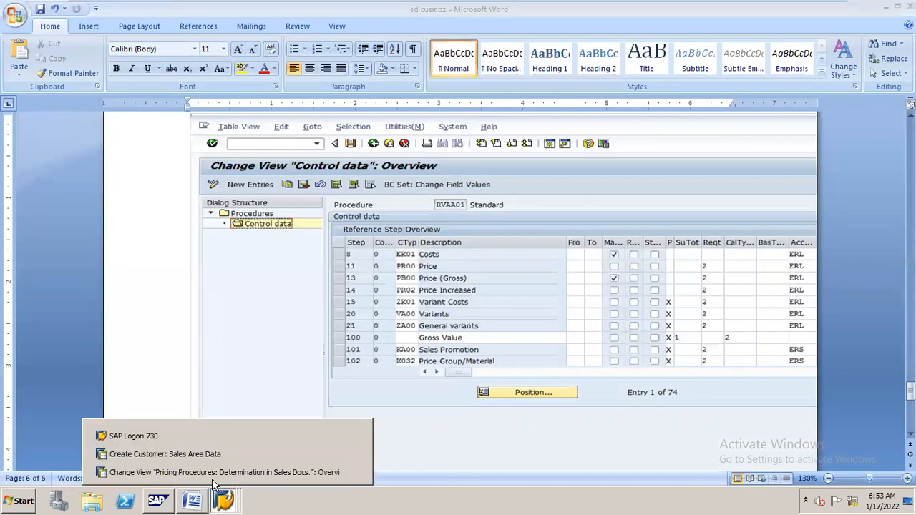
left_click(226, 453)
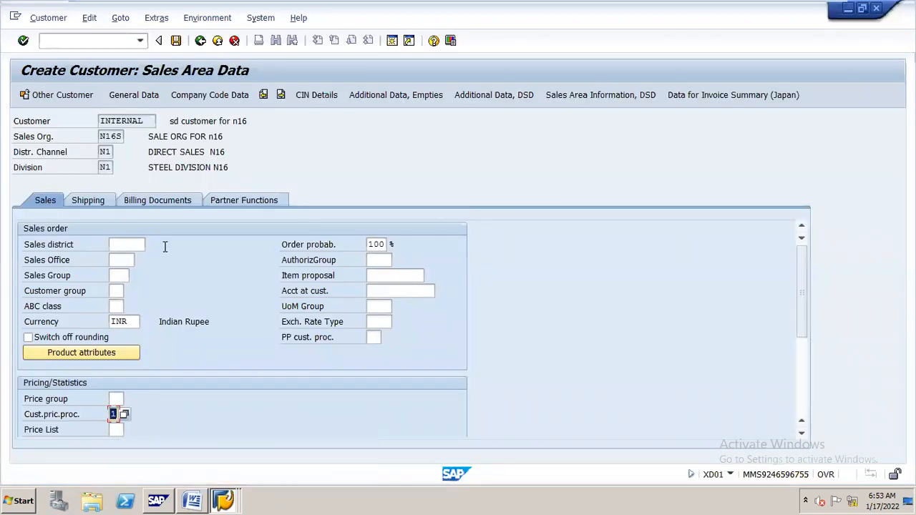
left_click(88, 200)
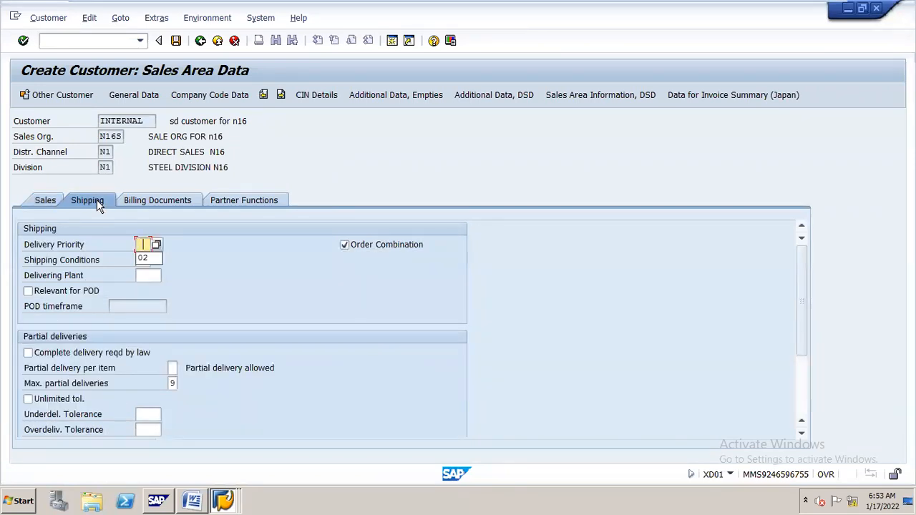
left_click(156, 246)
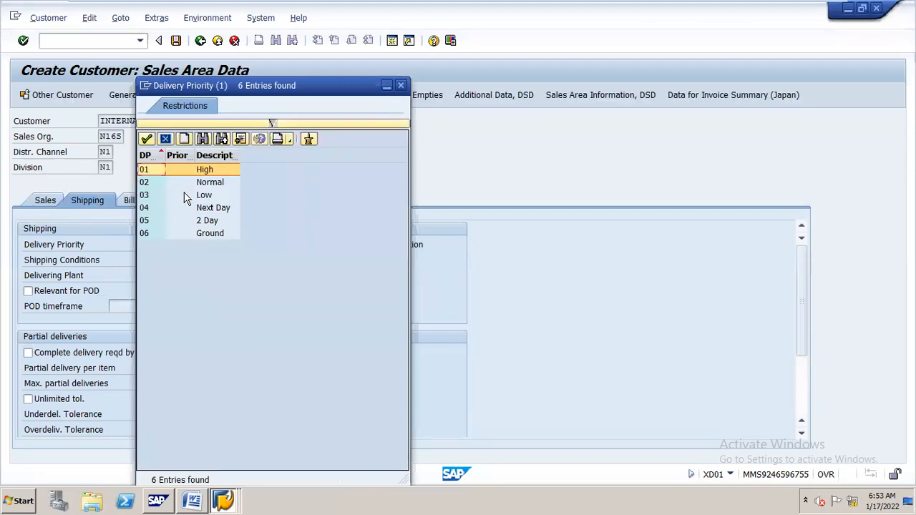
double_click(207, 183)
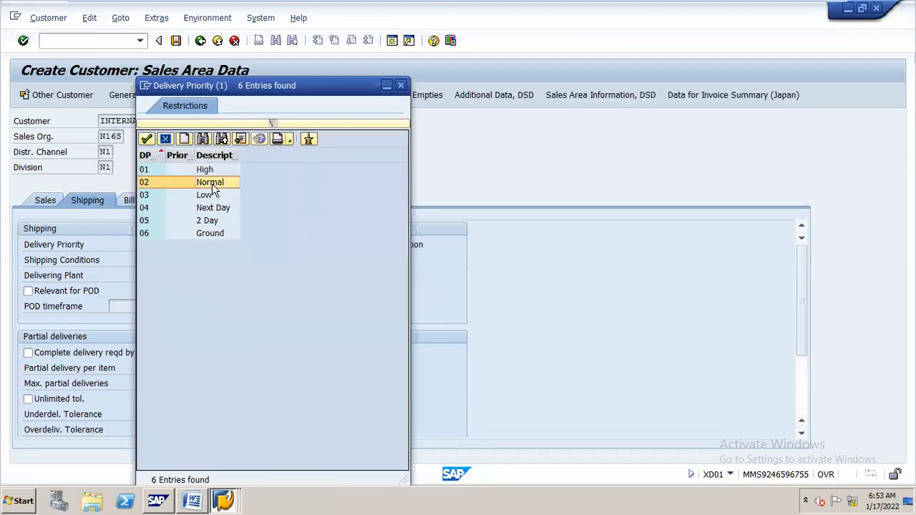
left_click(144, 259)
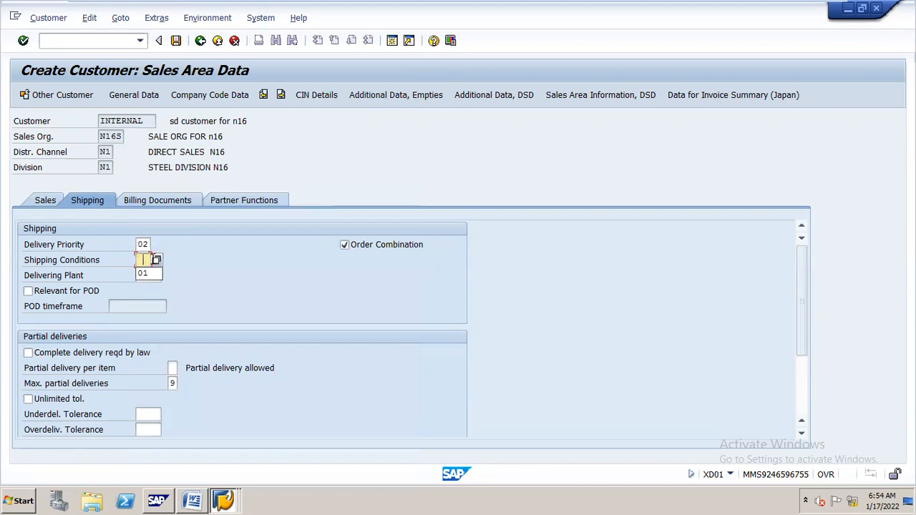
left_click(157, 259)
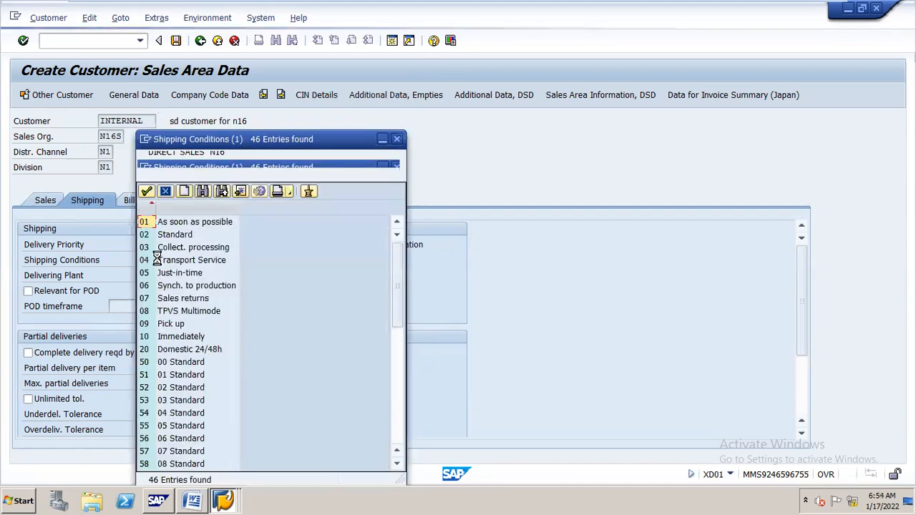
double_click(220, 227)
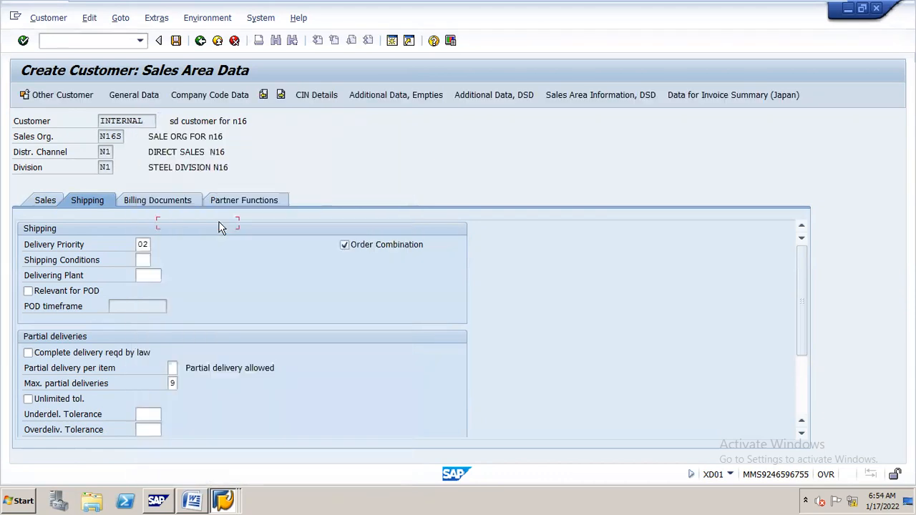
Set the delivering plant to N16P (plant for n16) in the customer's shipping data
left_click(150, 276)
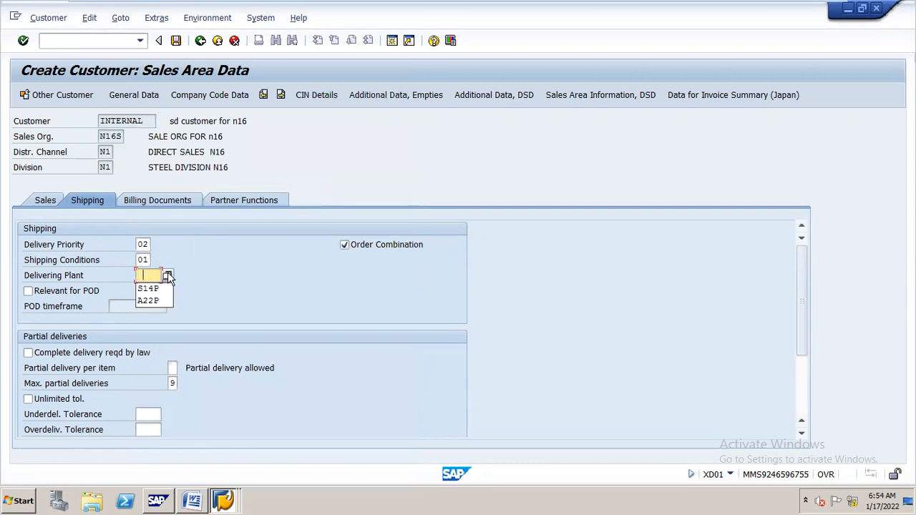
left_click(167, 274)
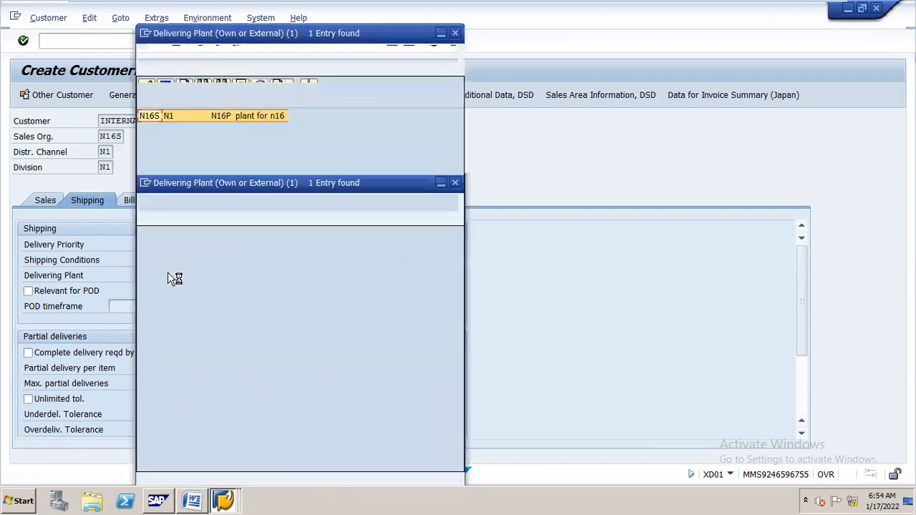
double_click(180, 119)
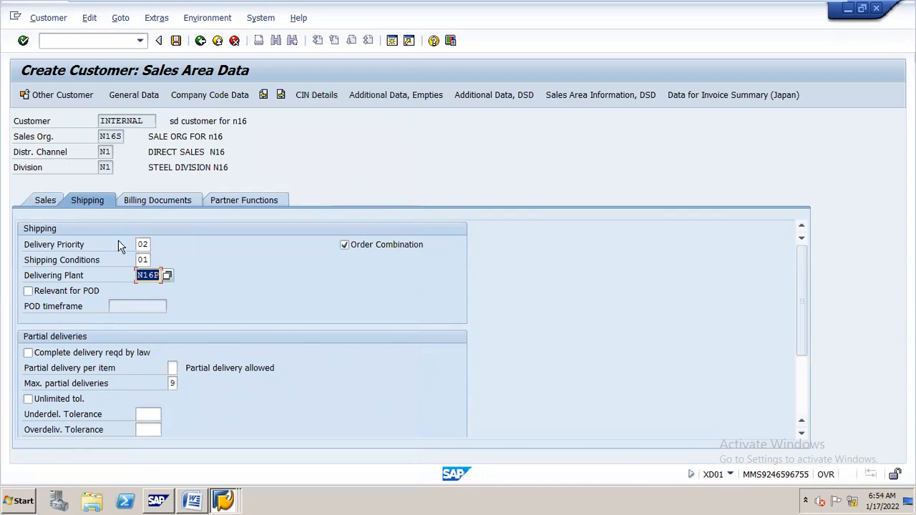
Set the Incoterms to EXW (From plant) in the customer's billing document data
left_click(158, 200)
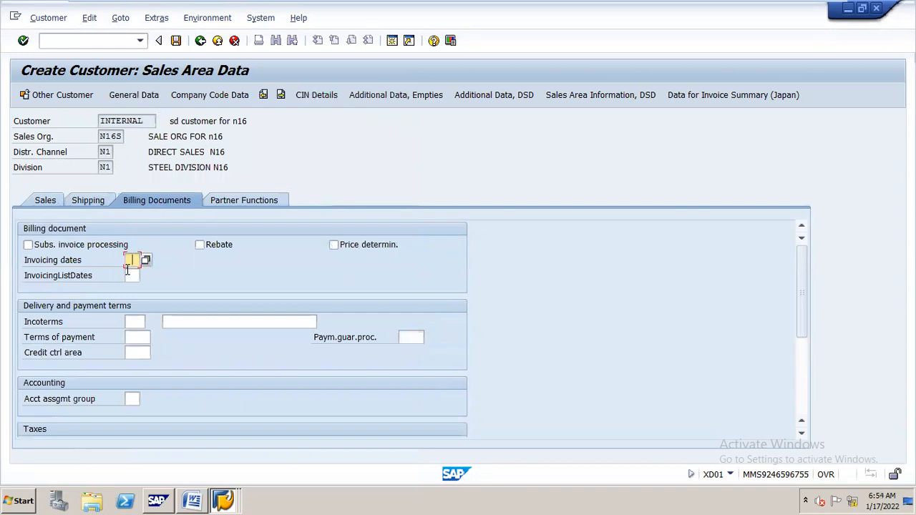
left_click(135, 275)
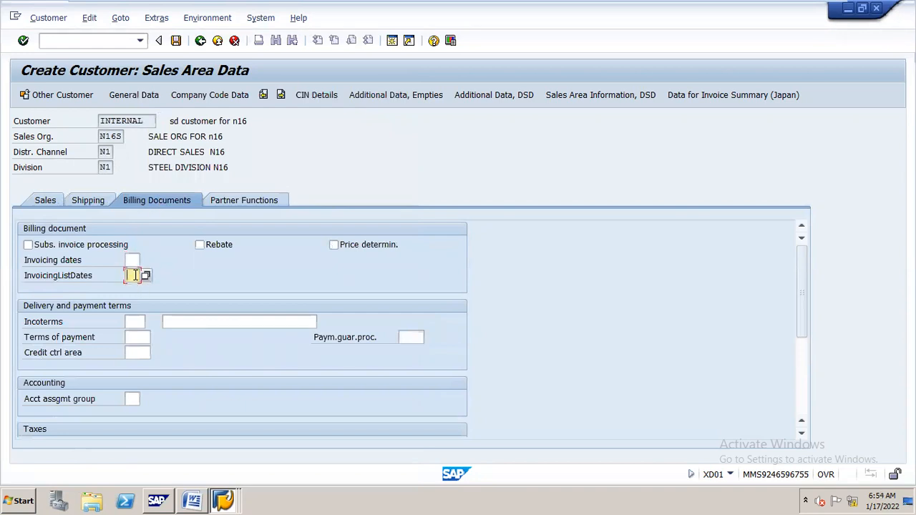
left_click(137, 321)
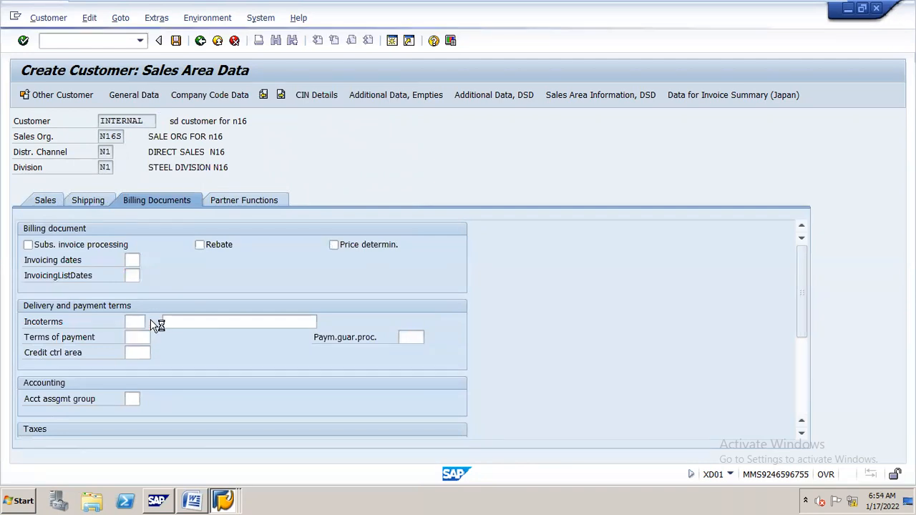
left_click(149, 321)
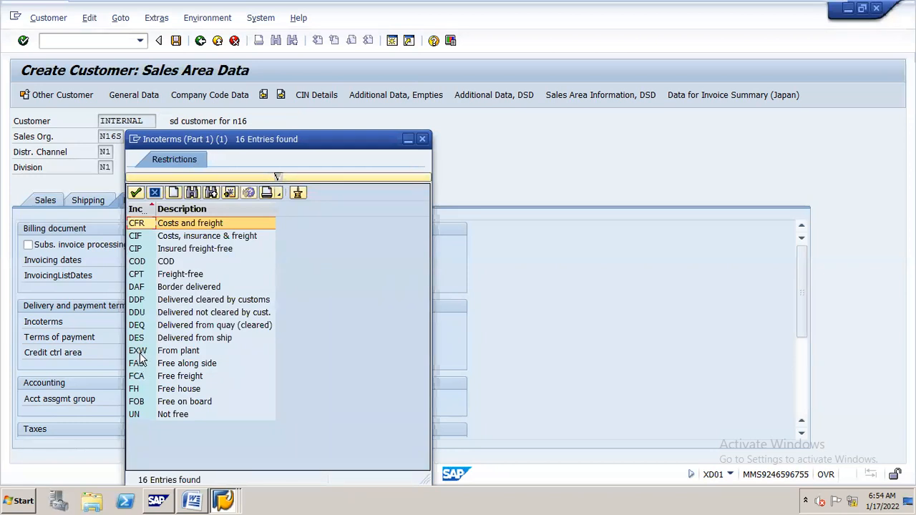
double_click(139, 351)
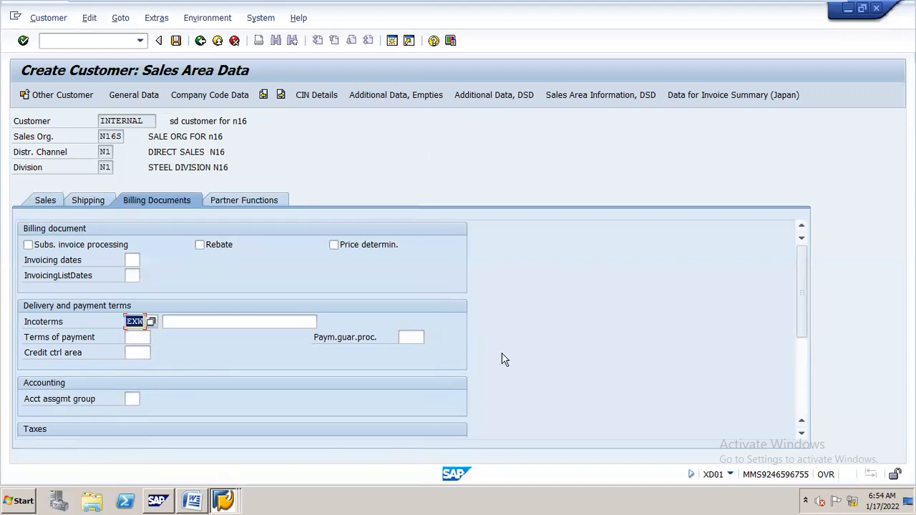
Set the tax classification for India's tax category UTXJ to 1 (Liable for Tax)
left_click_drag(803, 287, 807, 313)
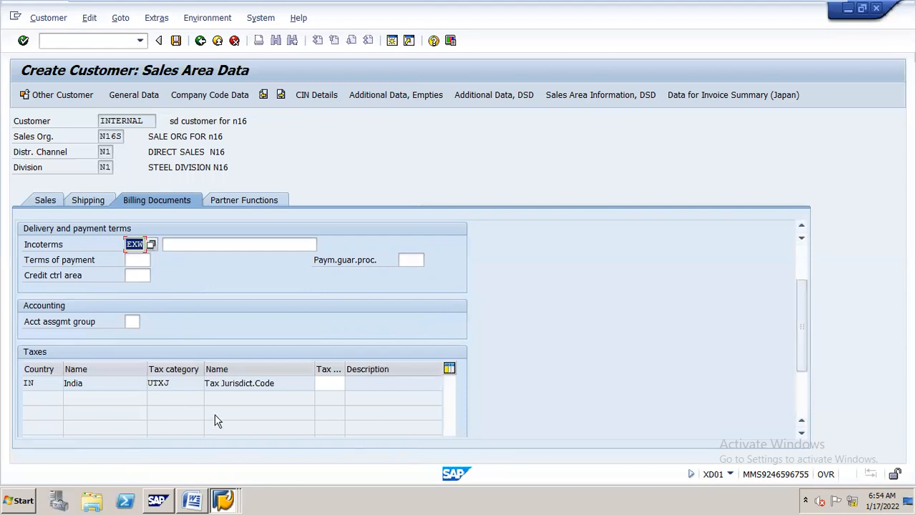
left_click(335, 381)
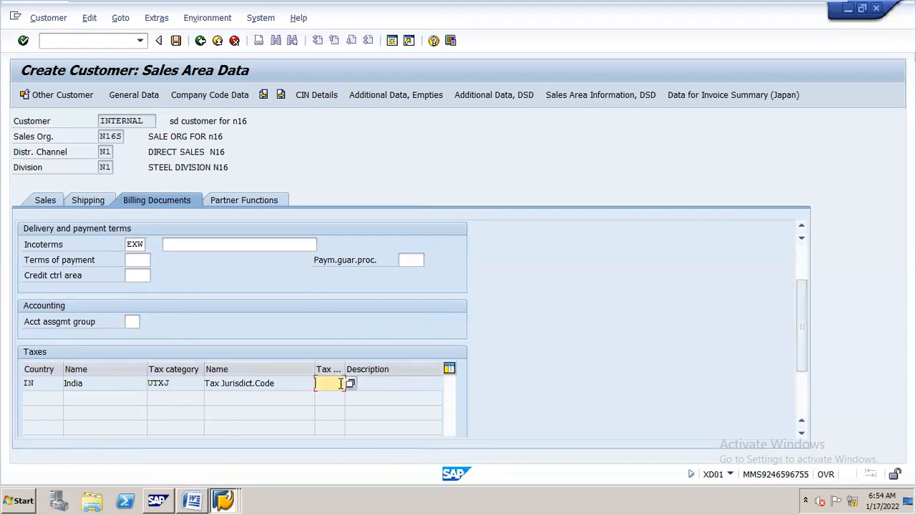
left_click(350, 383)
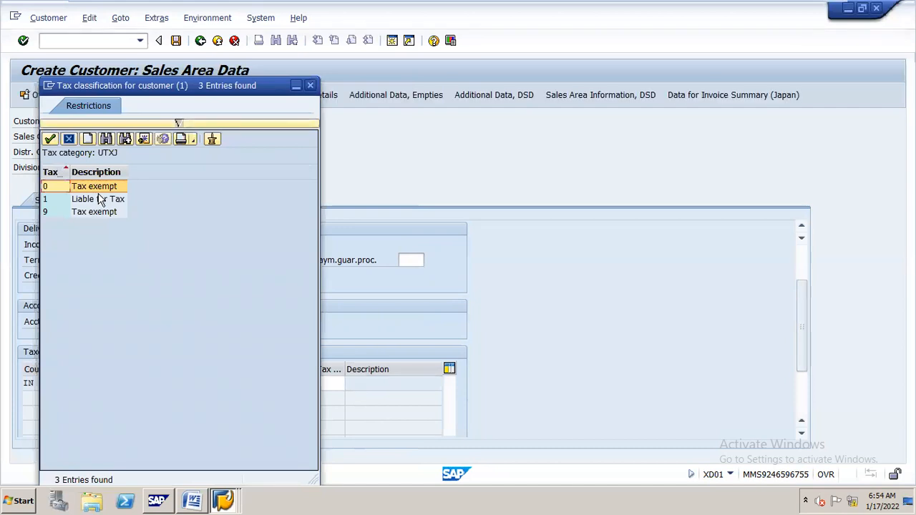
double_click(113, 205)
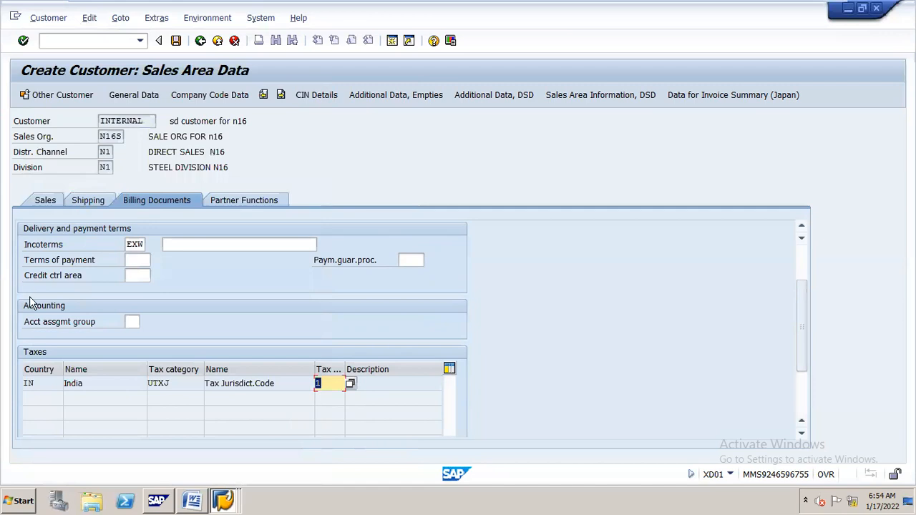
Set the customer's account assignment group to 01 (Domestic revenues)
left_click(128, 323)
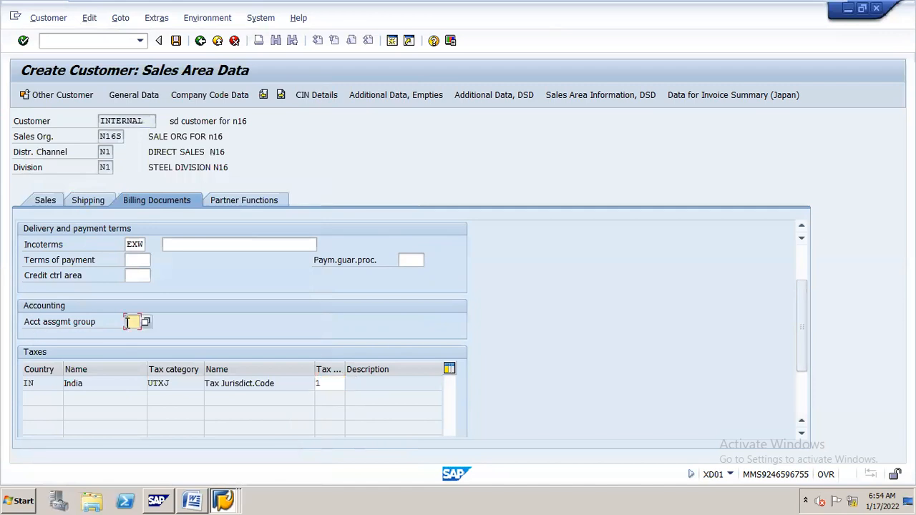
left_click(145, 322)
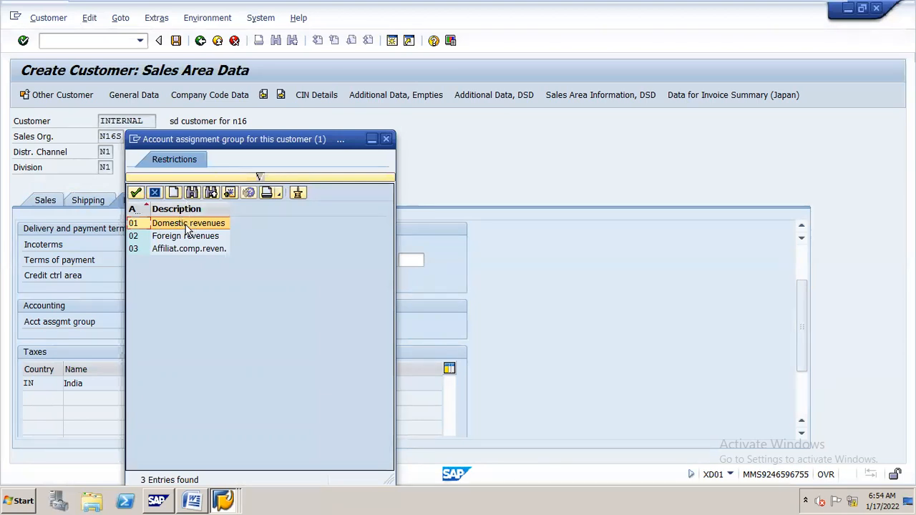
double_click(186, 226)
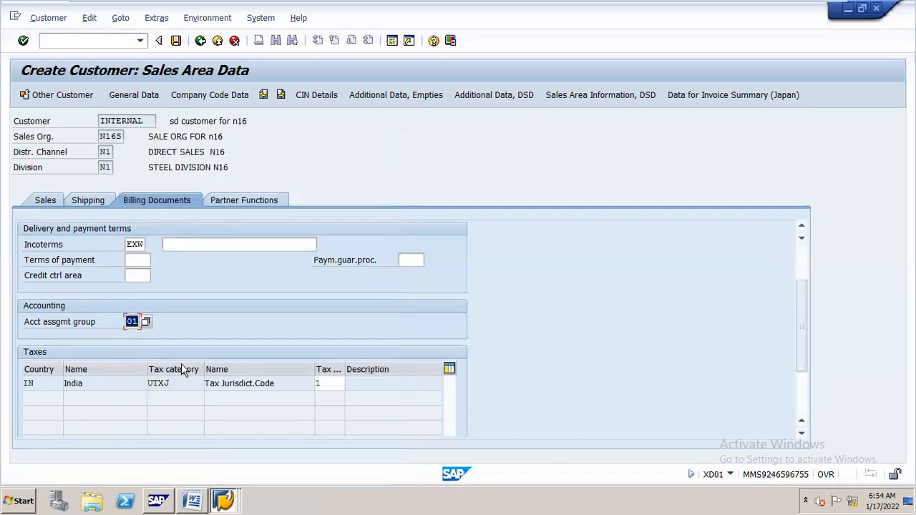
Switch to the sd cusmoz Word document and widen the Cust.Grp/MaterialGrp/AcctKey screenshot on page 5
left_click(191, 499)
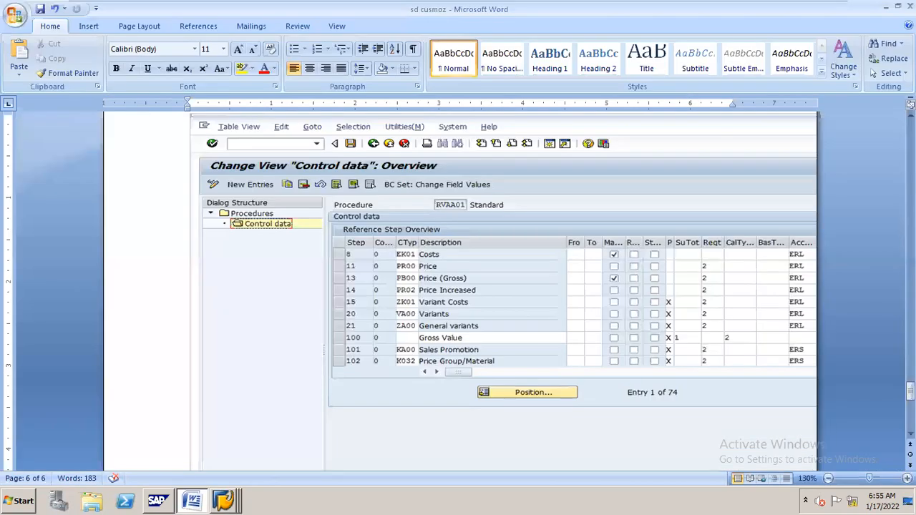
left_click_drag(910, 391, 910, 337)
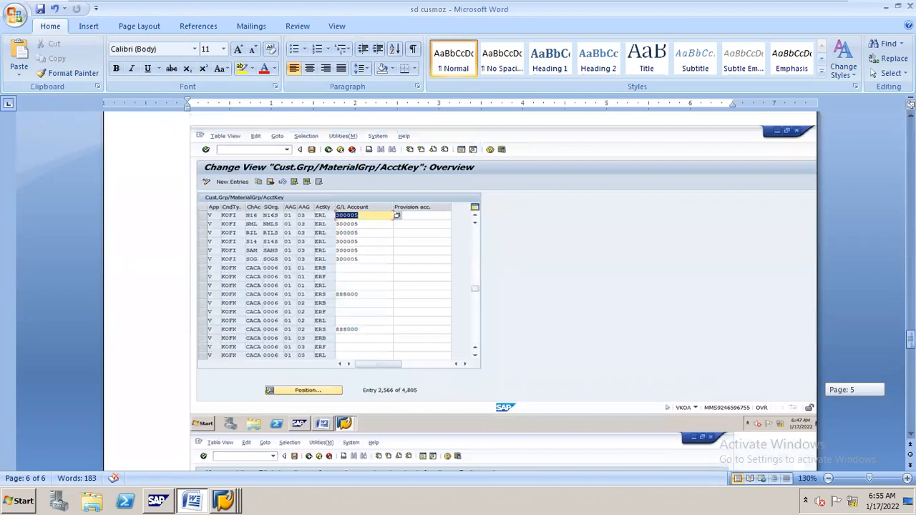
left_click_drag(910, 337, 910, 336)
left_click(231, 262)
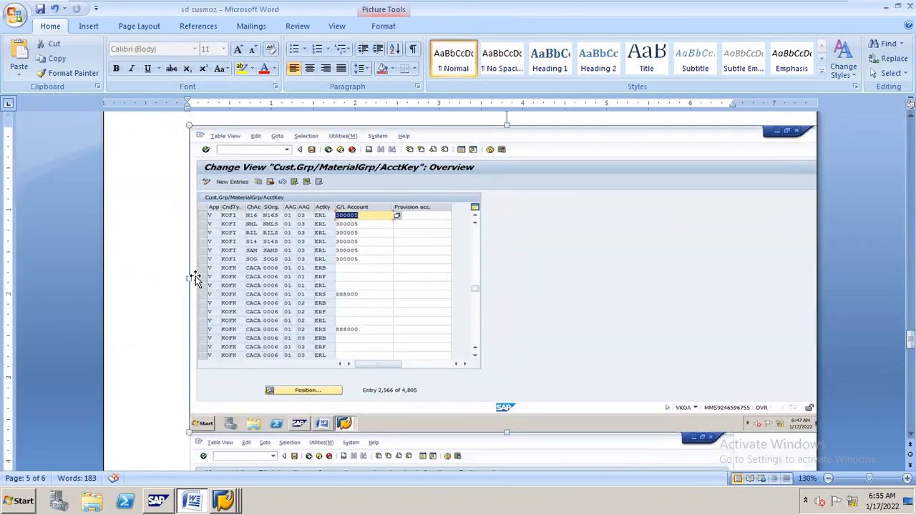
left_click_drag(171, 279, 114, 271)
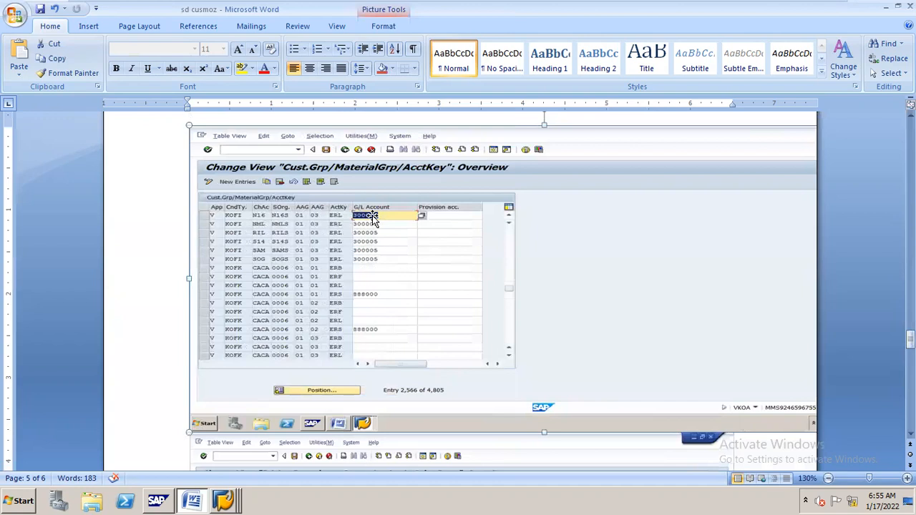
Compare the customer's account assignment group in SAP with the N16S row of the account determination screenshot in Word
key("alt+Tab")
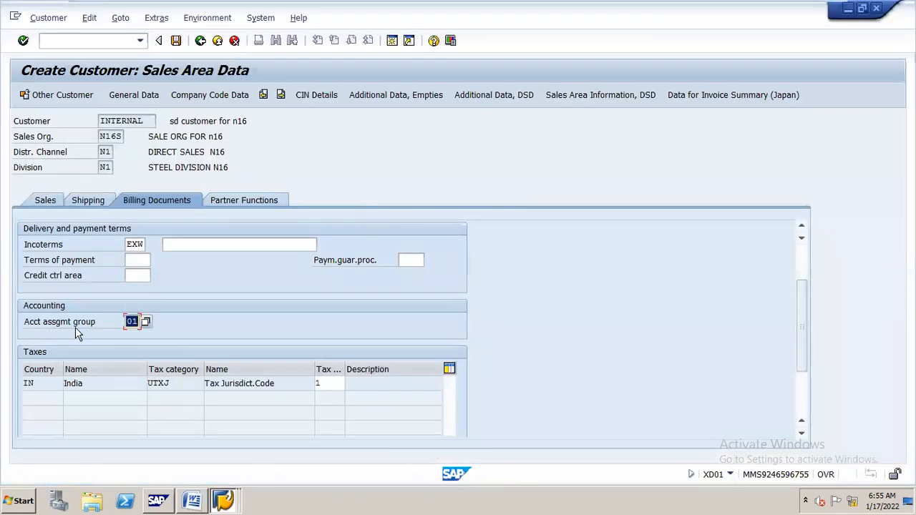
key("alt+Tab")
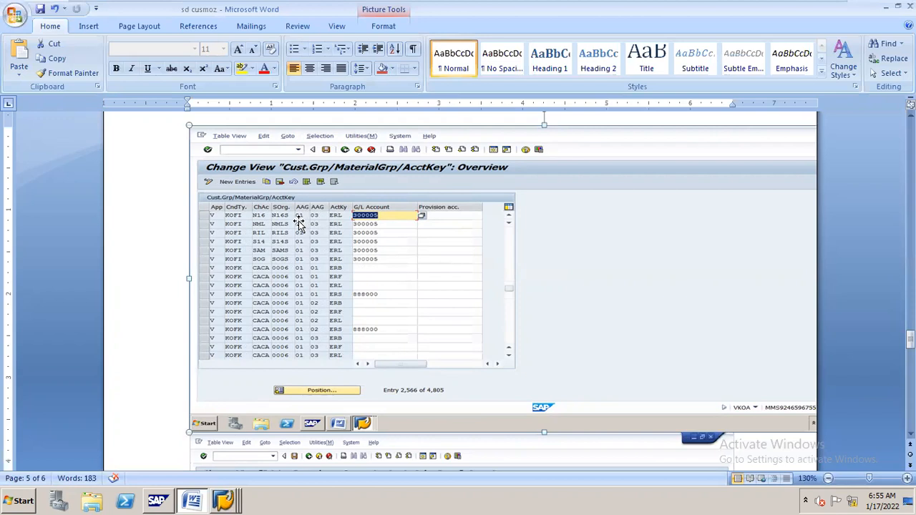
key("alt+Tab")
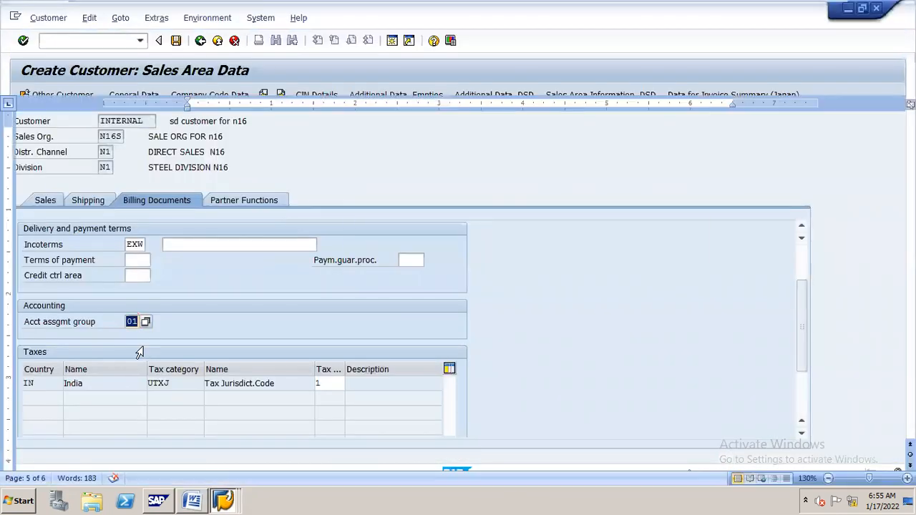
key("alt+Tab")
left_click(299, 222)
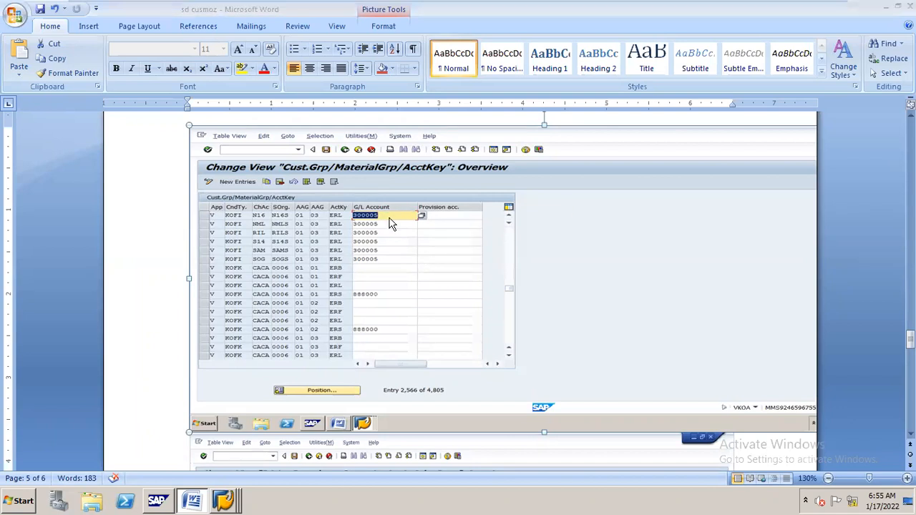
key("alt+Tab")
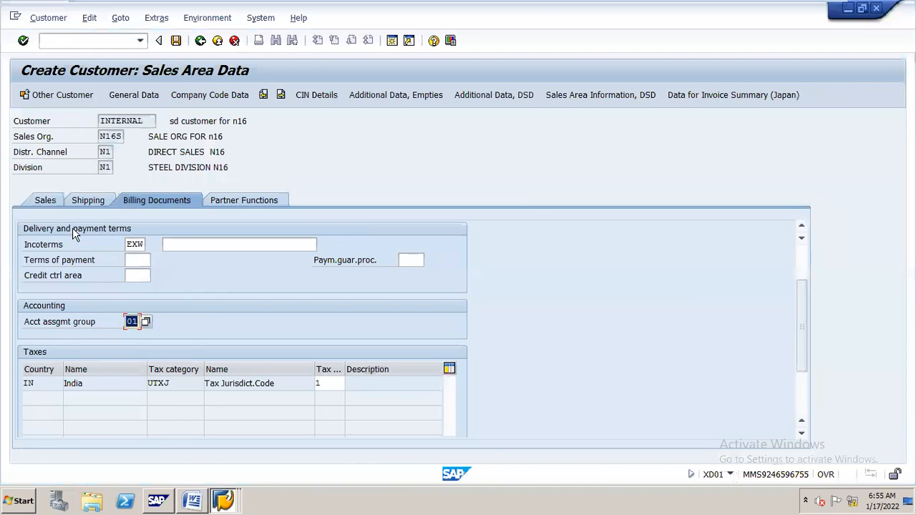
Review the new customer's sales data and partner functions, then save the customer master
left_click(82, 202)
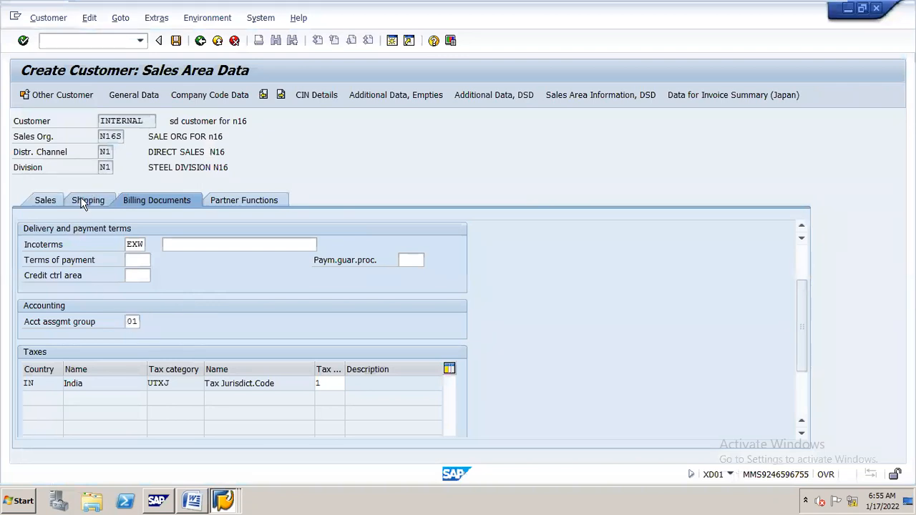
left_click(48, 202)
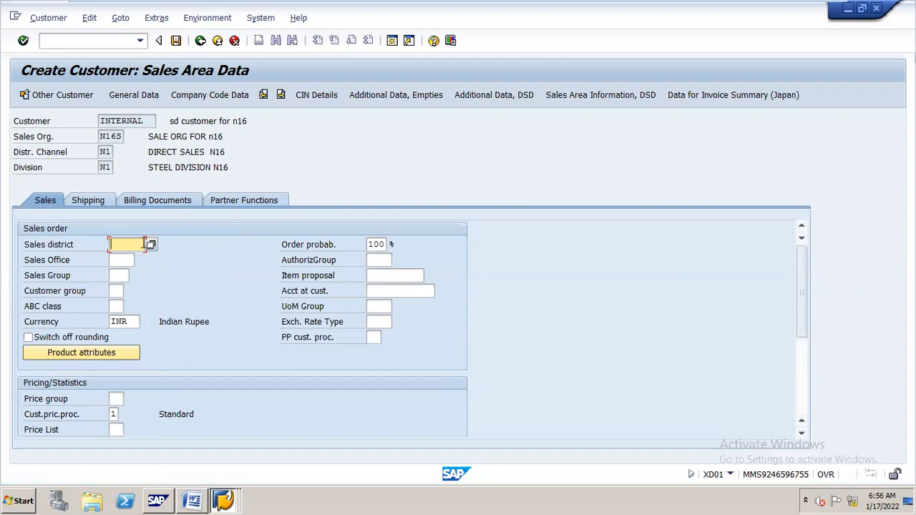
left_click(168, 200)
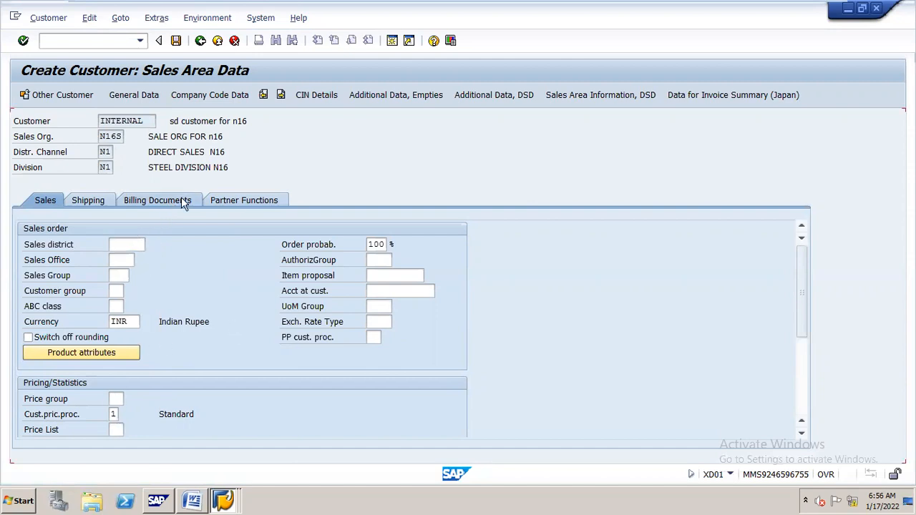
left_click(261, 200)
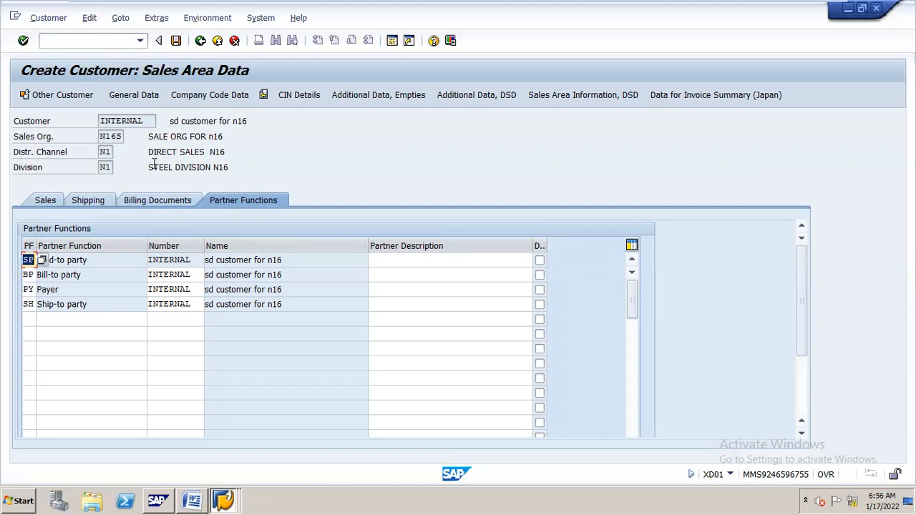
left_click(177, 40)
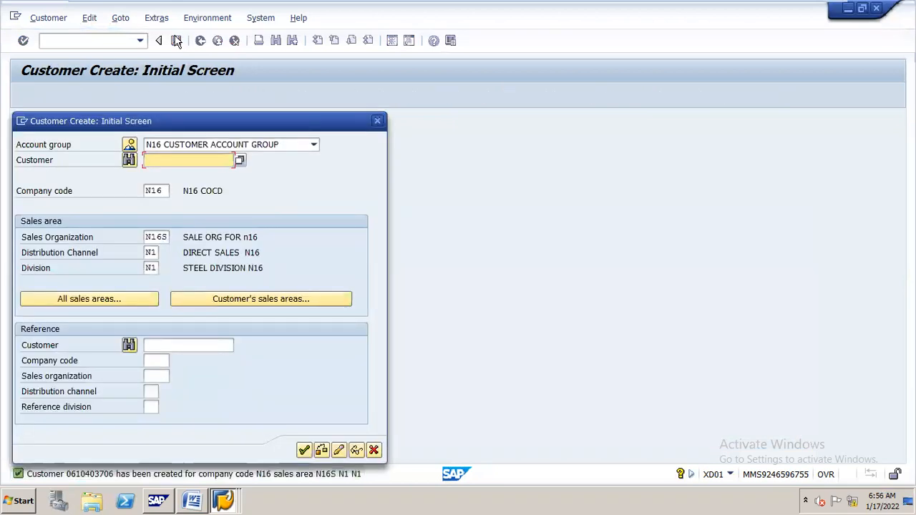
Close the customer creation dialog and find the finished goods material master item in the sd cusmoz Word document
left_click(194, 501)
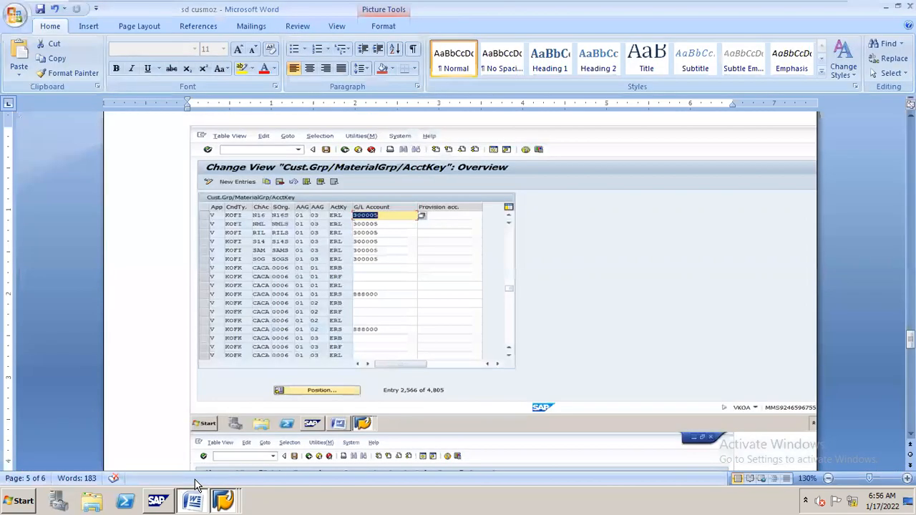
key("alt+Tab")
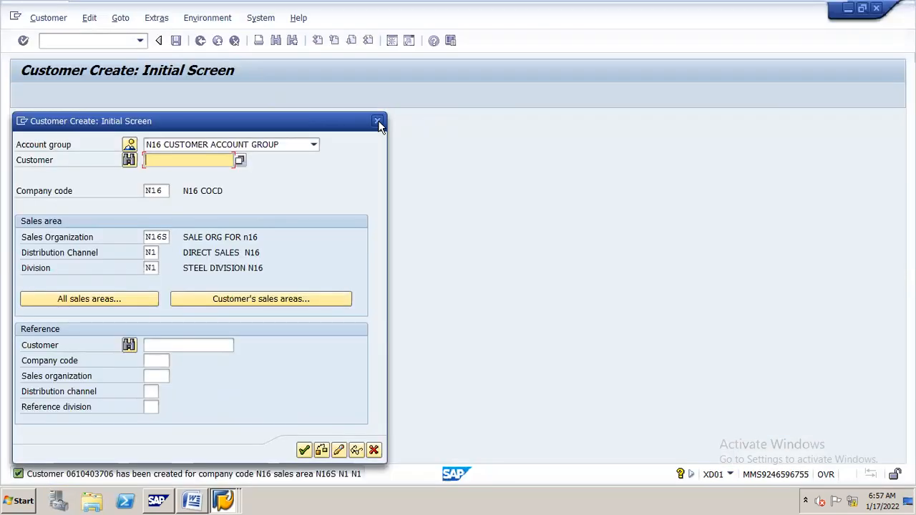
left_click(377, 122)
left_click(204, 485)
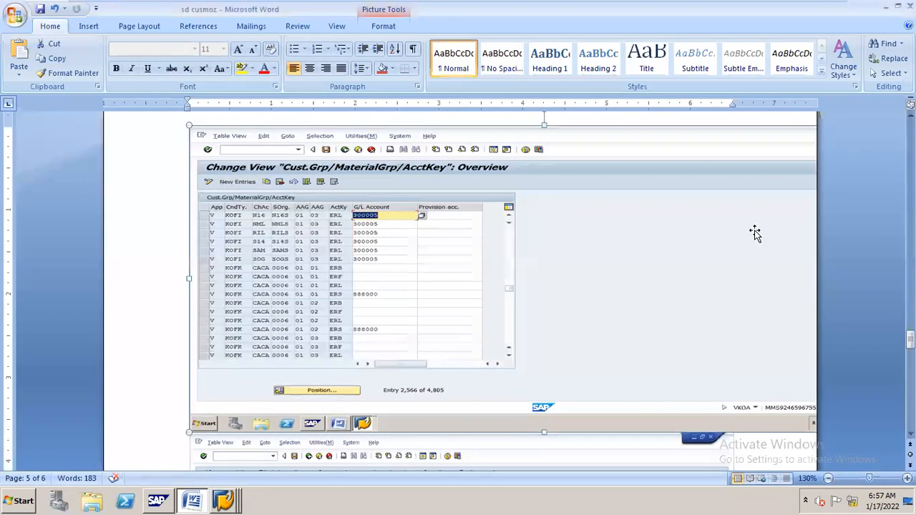
left_click_drag(910, 340, 910, 227)
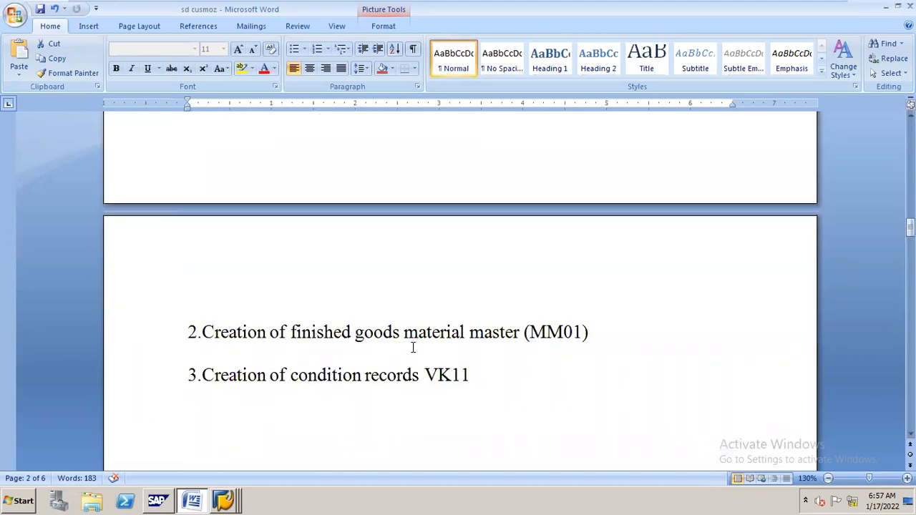
Switch back to SAP and start material creation with transaction code /NMM01
key("alt+Tab")
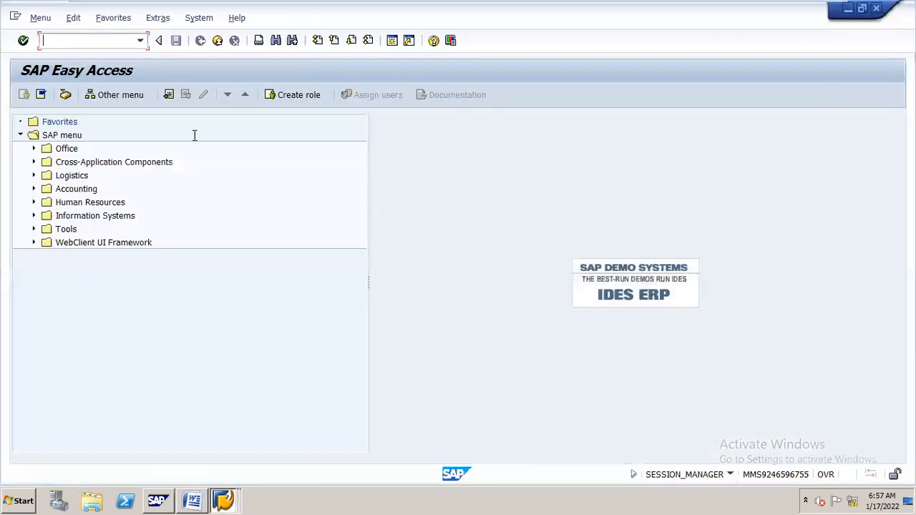
type("/NMM01")
key("Return")
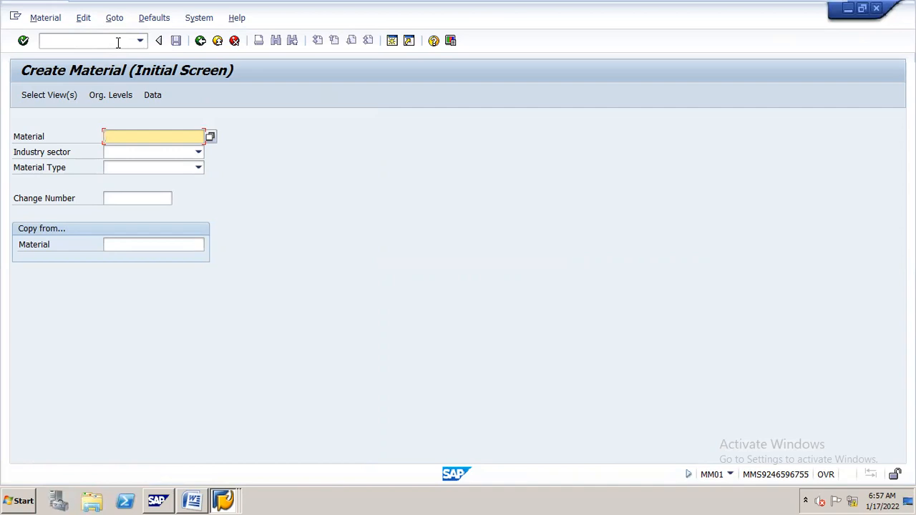
Enter N16 FG as the new material with industry sector Chemical Industry and material type Finished product
type("N16 F")
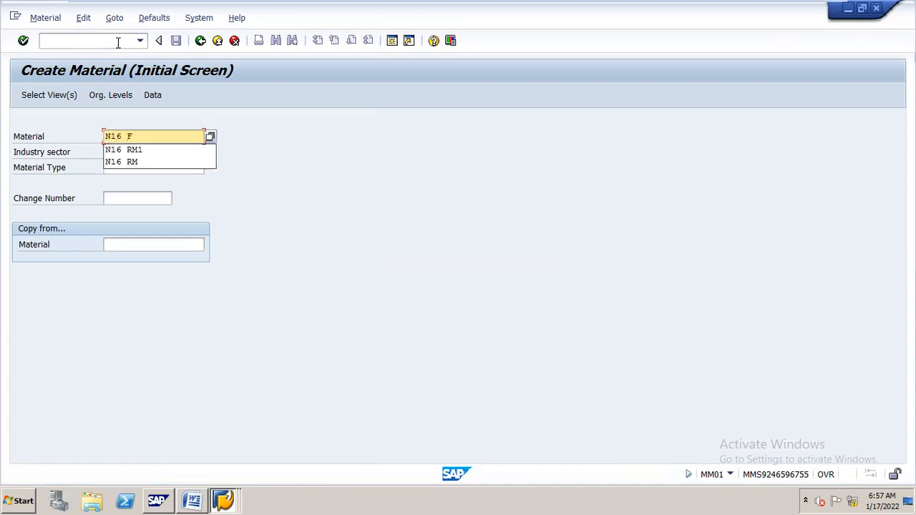
type("G")
key("Tab")
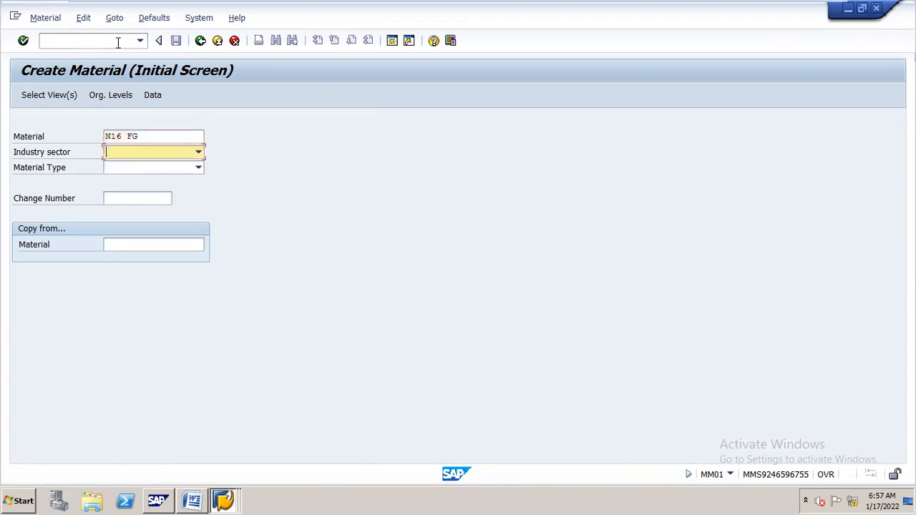
key("c")
key("Tab")
key("f")
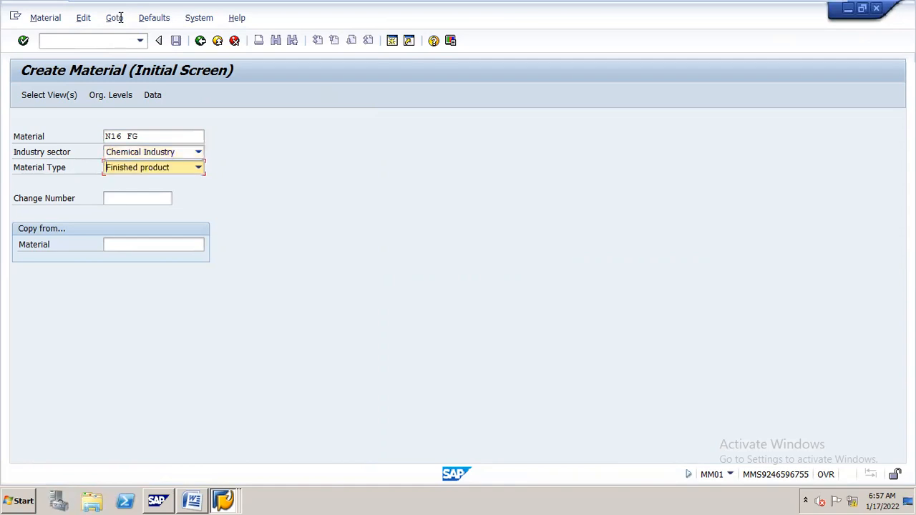
Open the material's view selection and choose Basic Data 1, Sales Org. Data 1 and 2, Sales: General/Plant Data and MRP 1
left_click(128, 100)
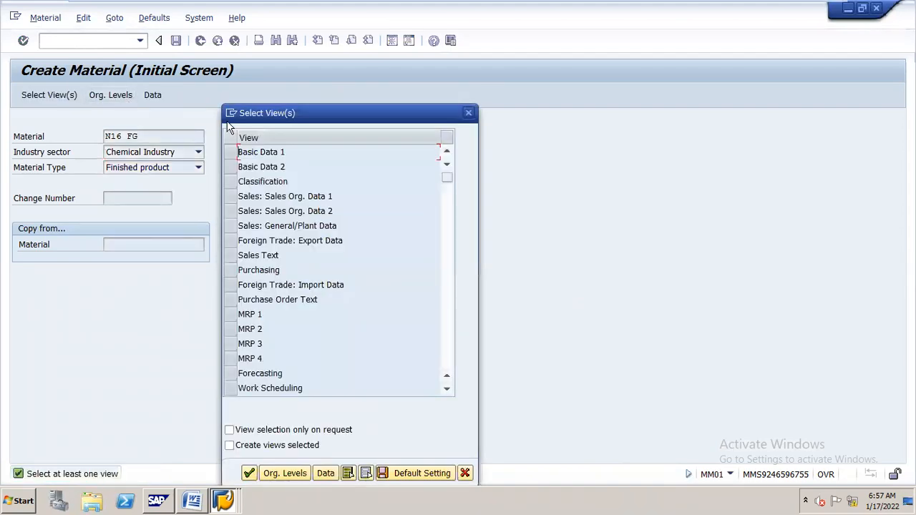
left_click(230, 152)
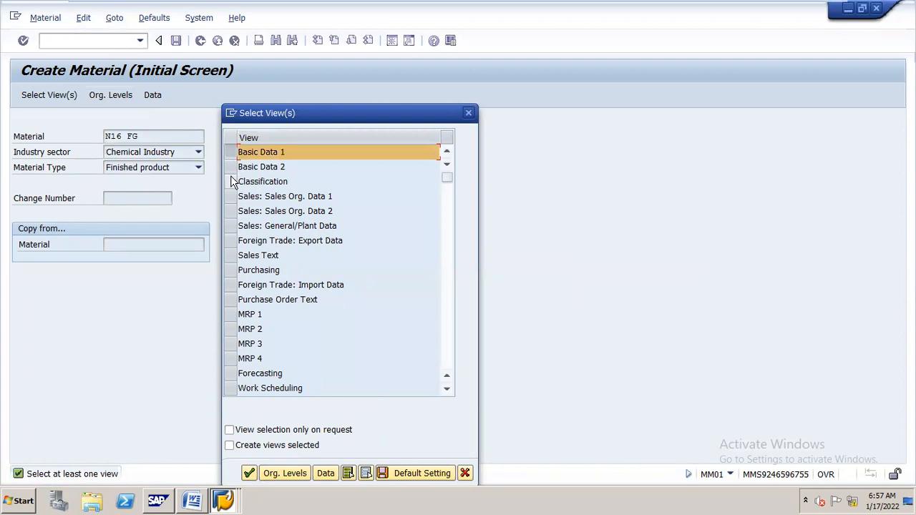
left_click(231, 196)
left_click(231, 211)
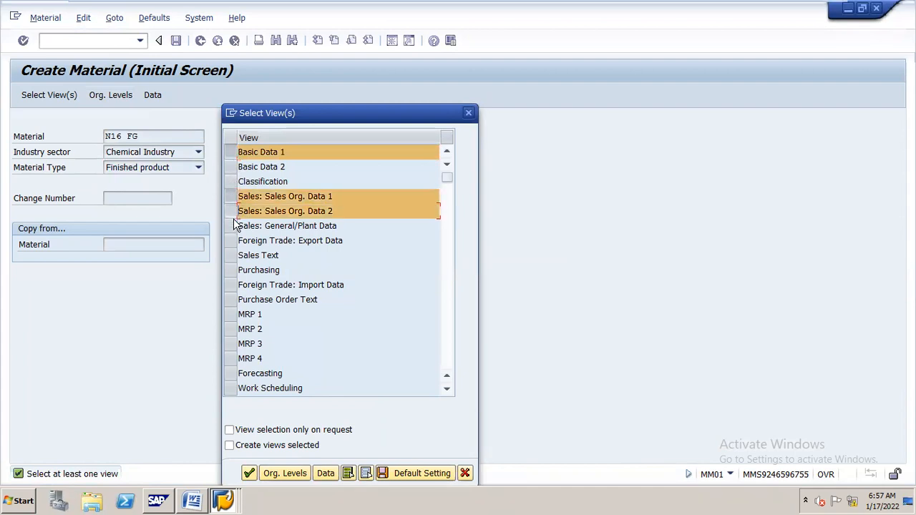
left_click(232, 225)
left_click(231, 315)
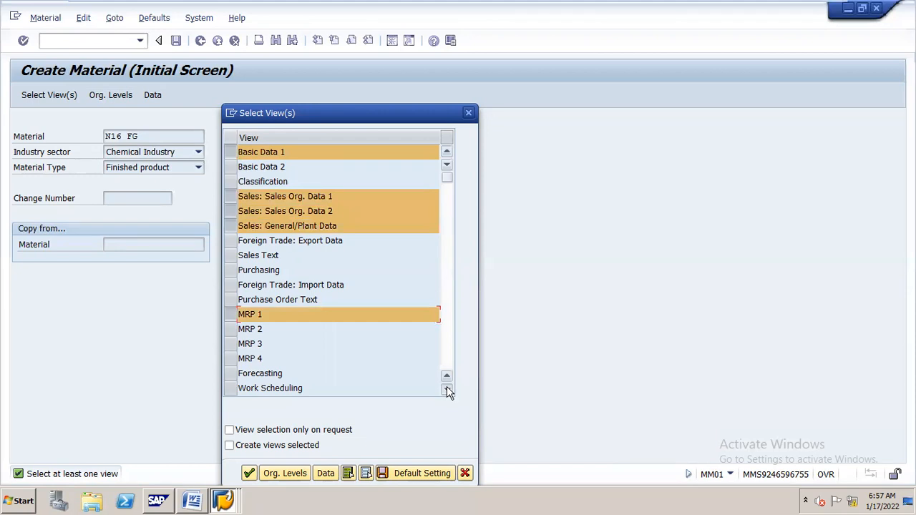
Add the General Plant Data / Storage 1, Accounting 1 and Costing 1 views to the selection
scroll(436, 382, "down", 4)
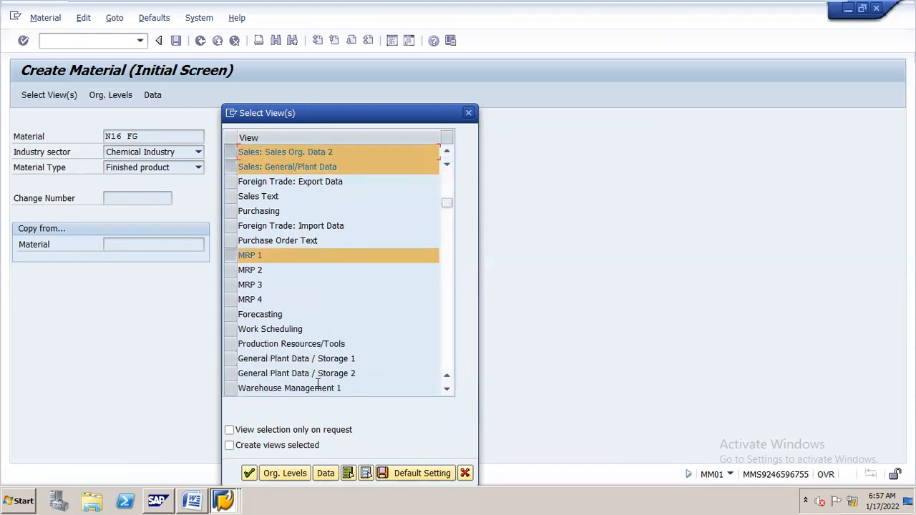
left_click(231, 358)
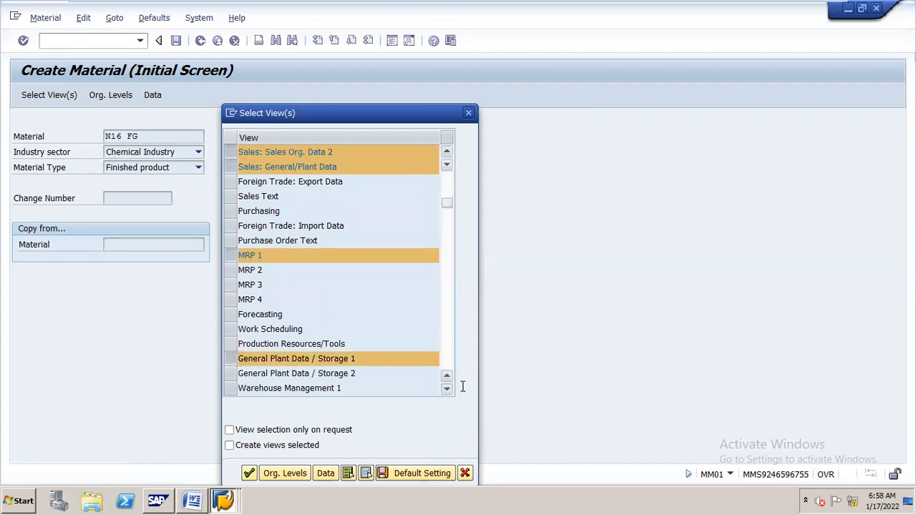
scroll(462, 387, "down", 2)
scroll(462, 387, "down", 3)
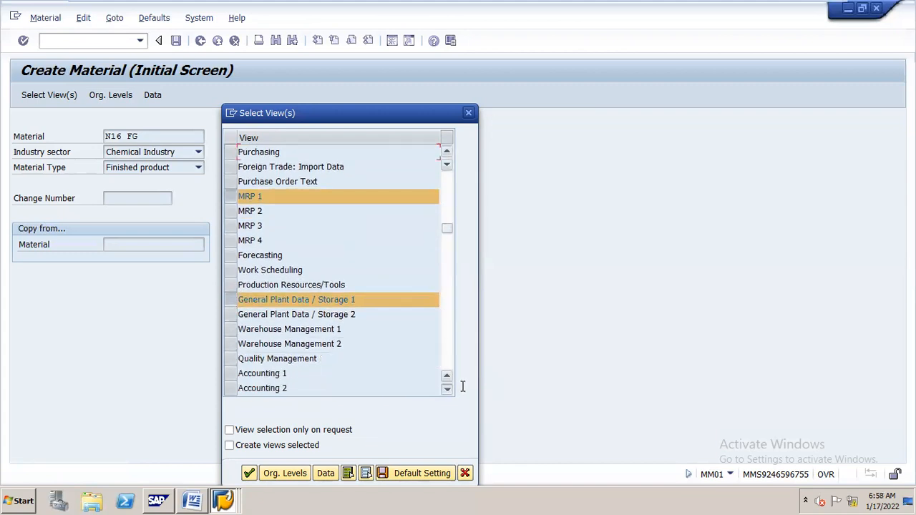
left_click(276, 359)
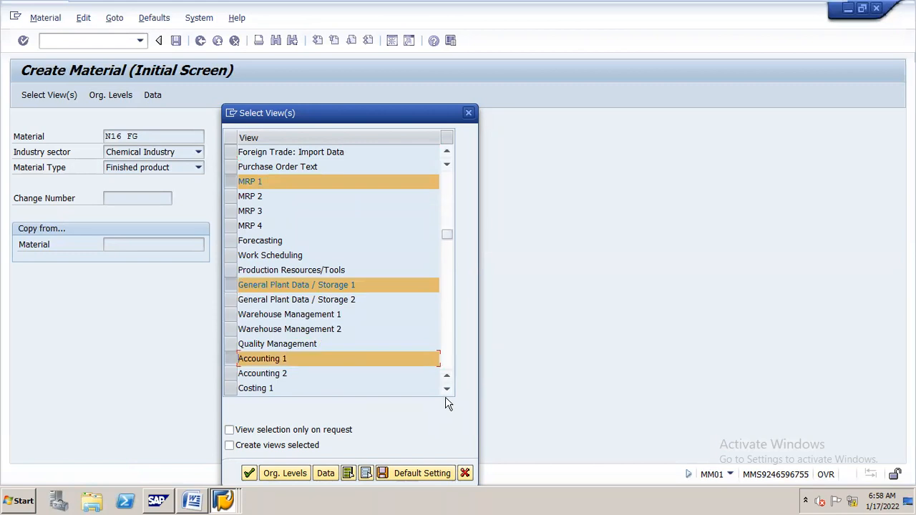
left_click(447, 389)
left_click(447, 390)
left_click(447, 390)
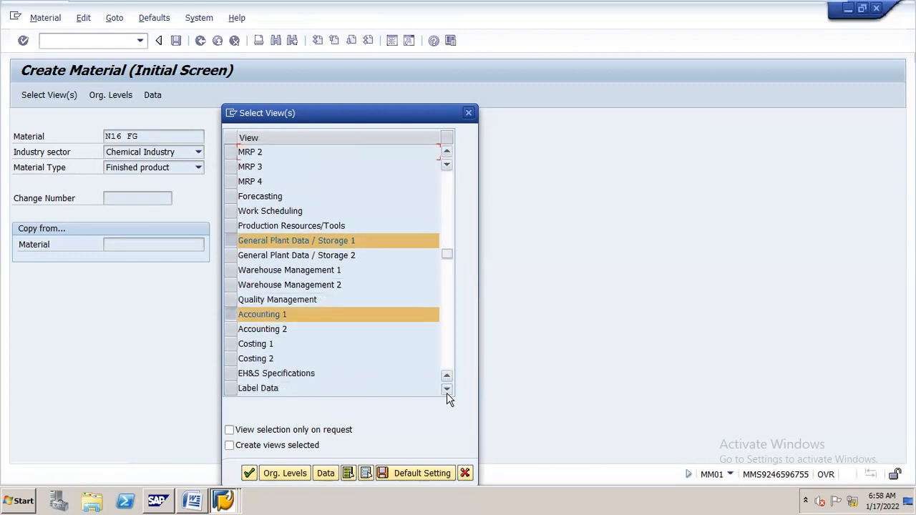
left_click(236, 345)
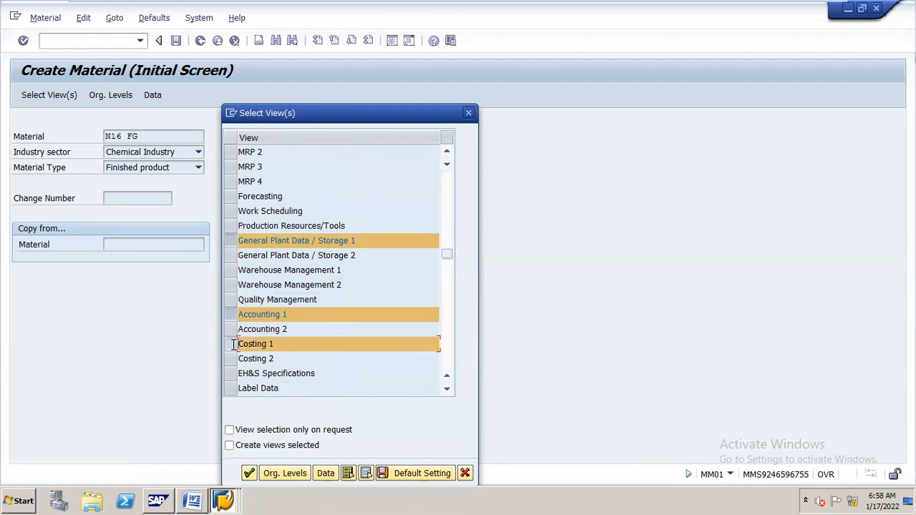
Set the organizational levels to plant N16P, storage location N16S, sales organization N16S and distribution channel N1, then confirm them
left_click(276, 478)
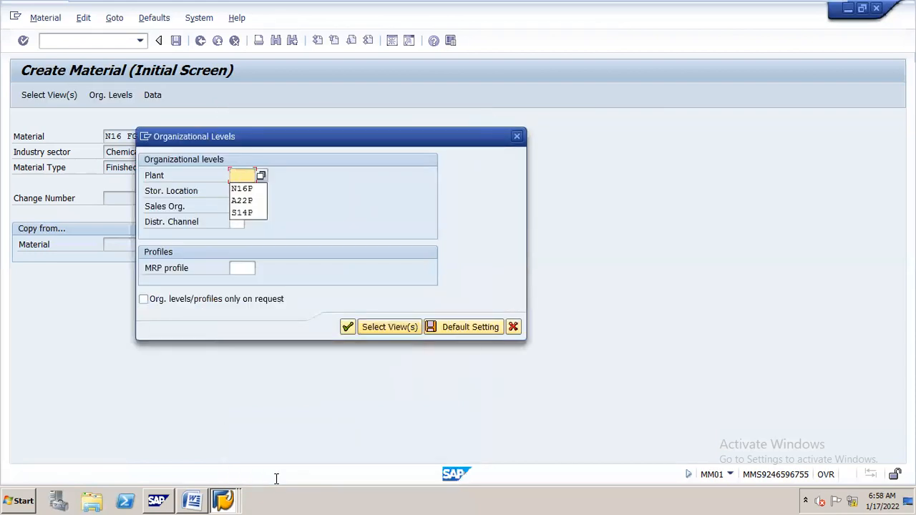
type("N16")
key("BackSpace")
key("BackSpace")
key("BackSpace")
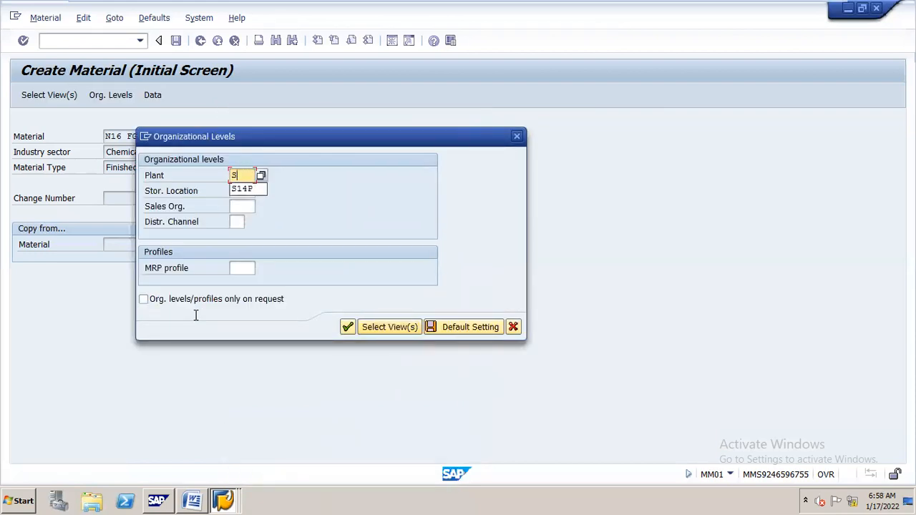
type("N16P")
key("Tab")
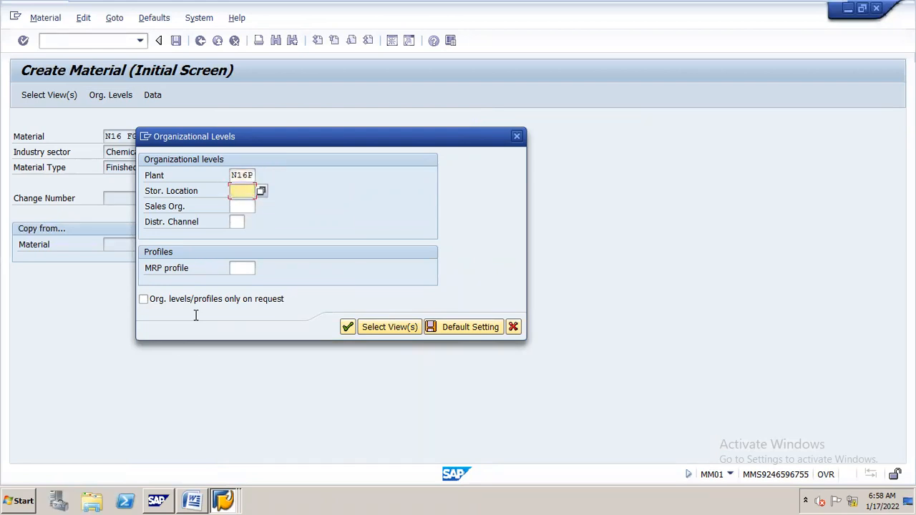
type("N16S")
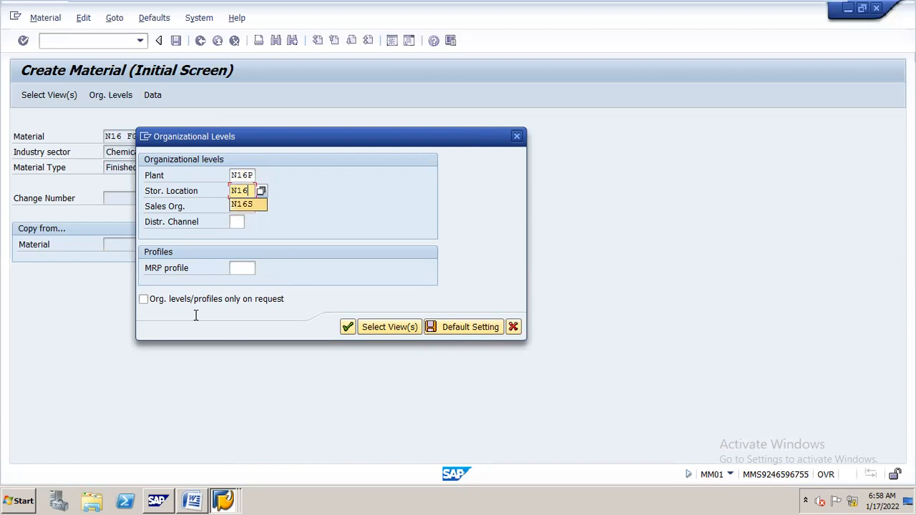
key("Tab")
type("N16S")
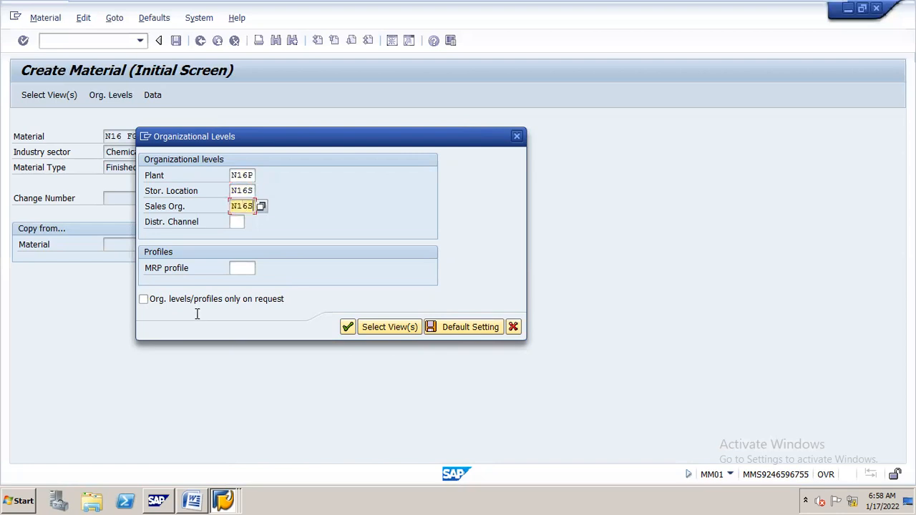
key("Tab")
type("N1")
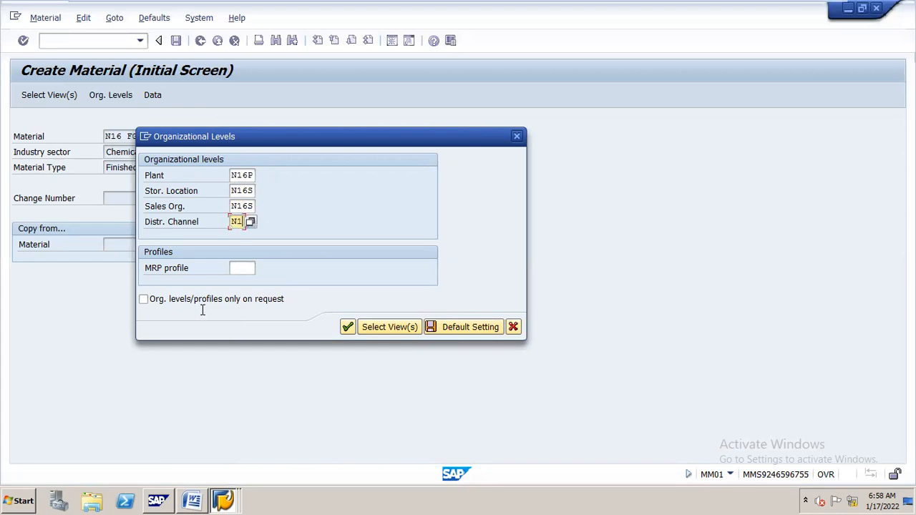
key("Return")
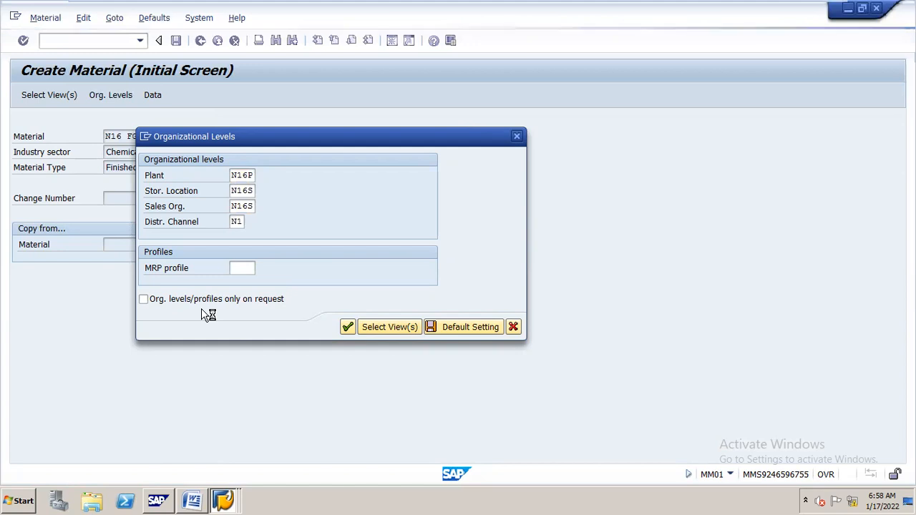
Enter N16 FG as the material description and KG as the base unit of measure in the basic data
type("C")
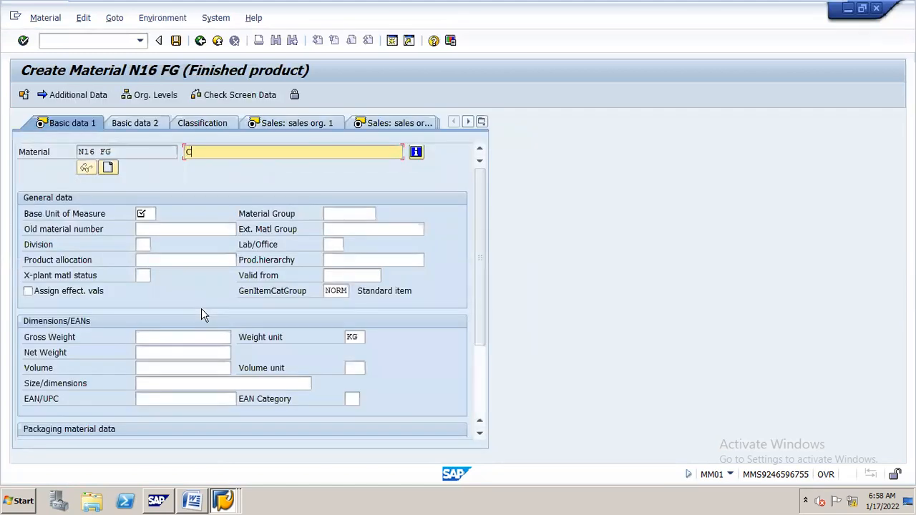
key("BackSpace")
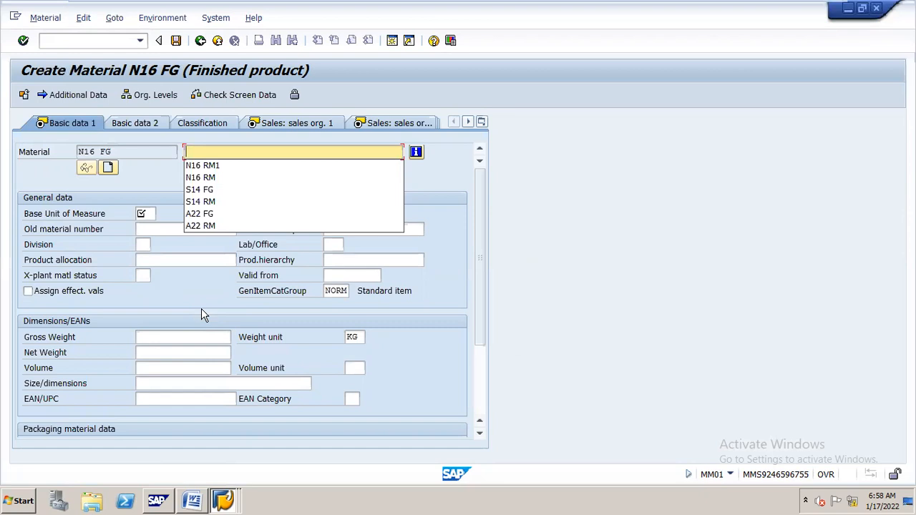
type("N16S")
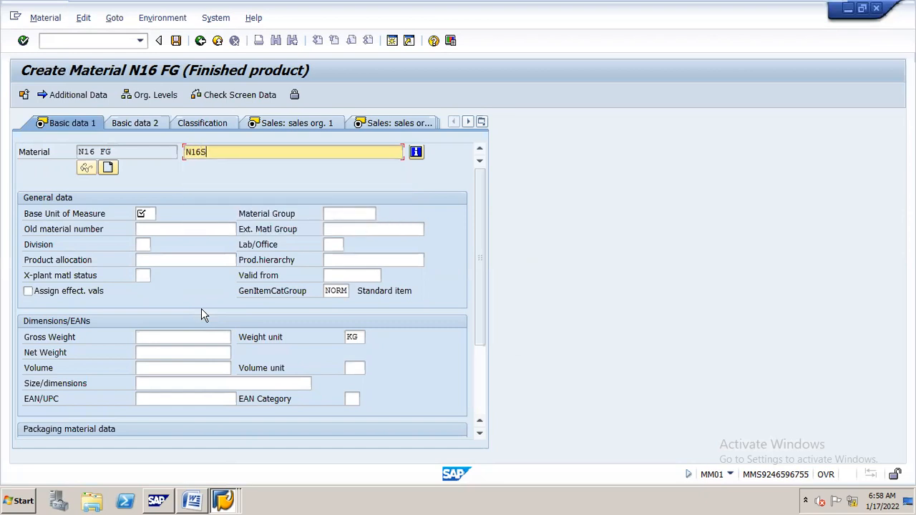
key("BackSpace")
key("BackSpace")
key("BackSpace")
key("BackSpace")
type("N16 FG")
left_click(146, 213)
left_click(147, 228)
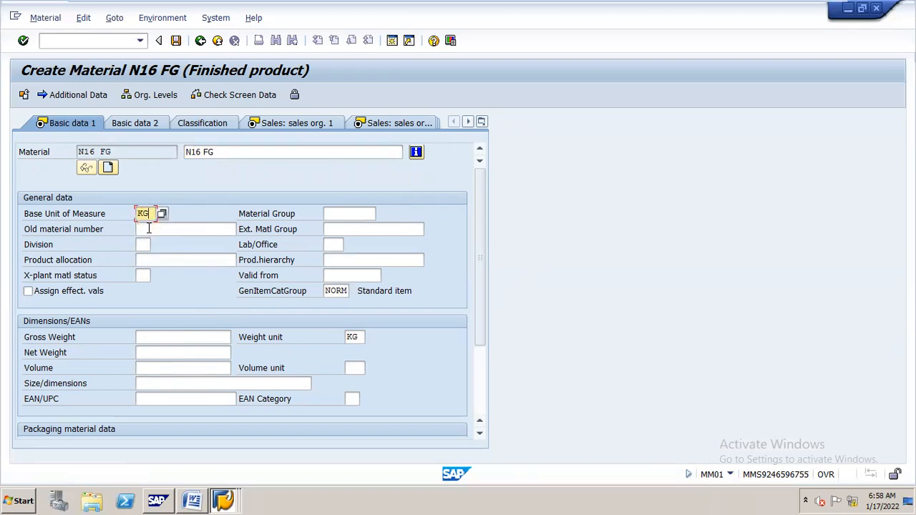
Search the division value help for N1 and assign STEEL DIVISION N16 as the material's division
left_click(344, 216)
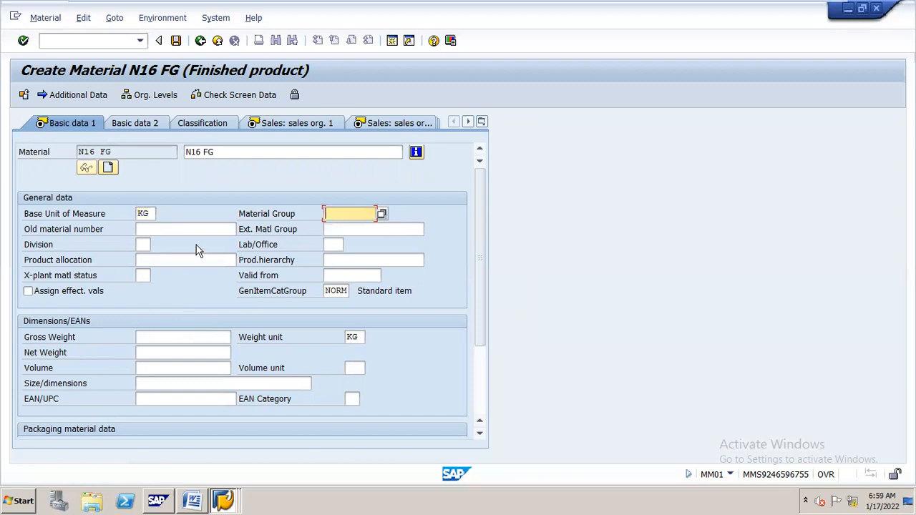
left_click(147, 245)
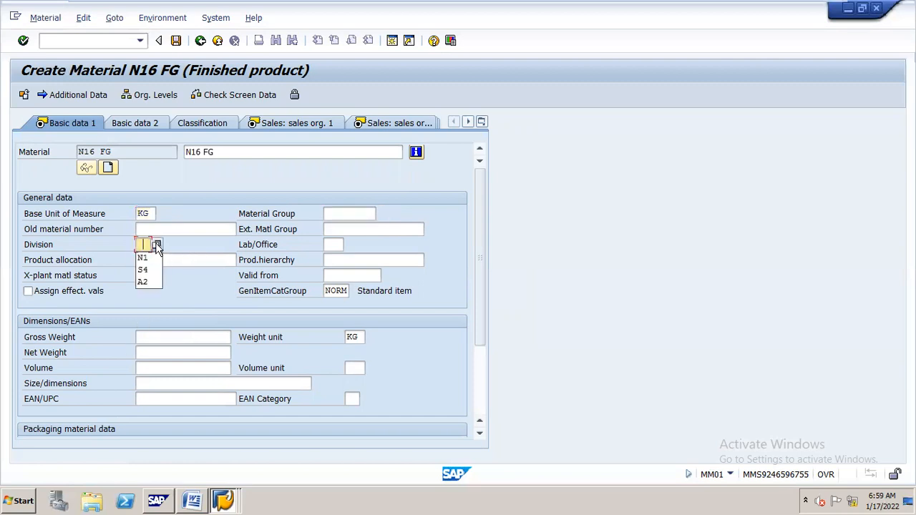
left_click(157, 245)
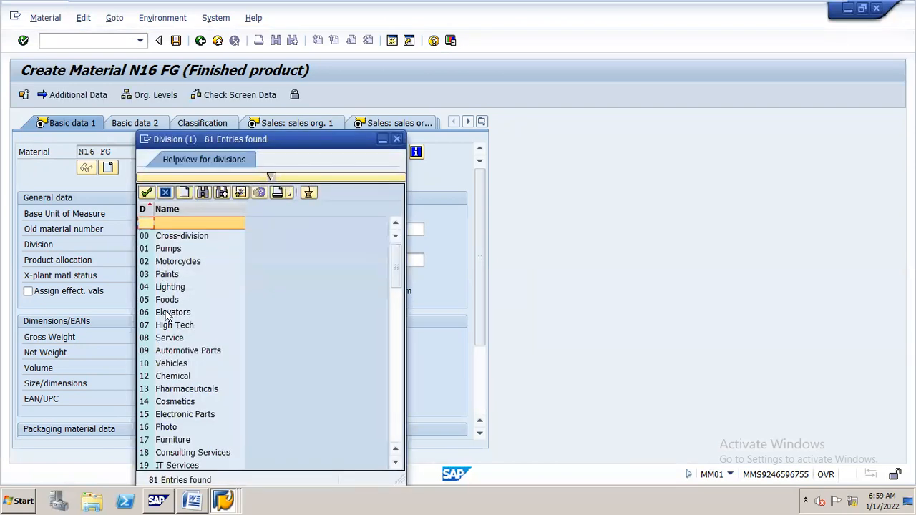
left_click(203, 193)
type("N1")
key("Return")
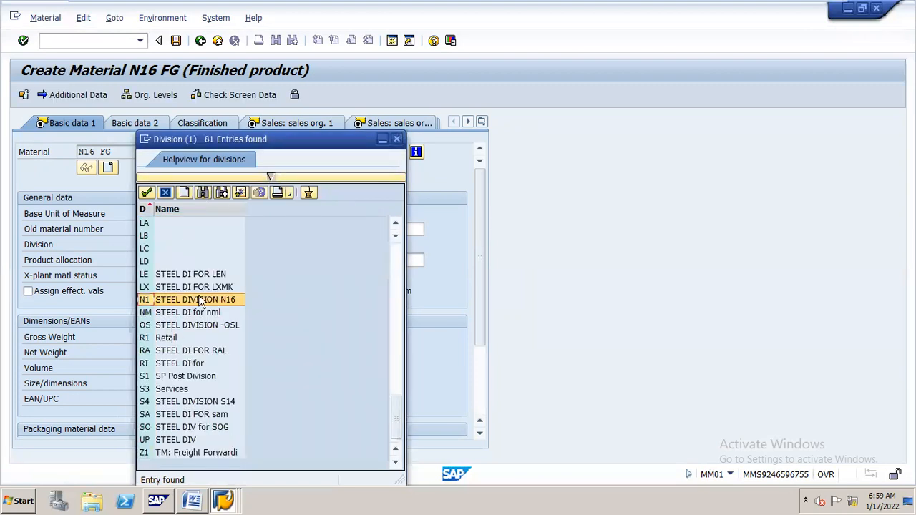
double_click(211, 301)
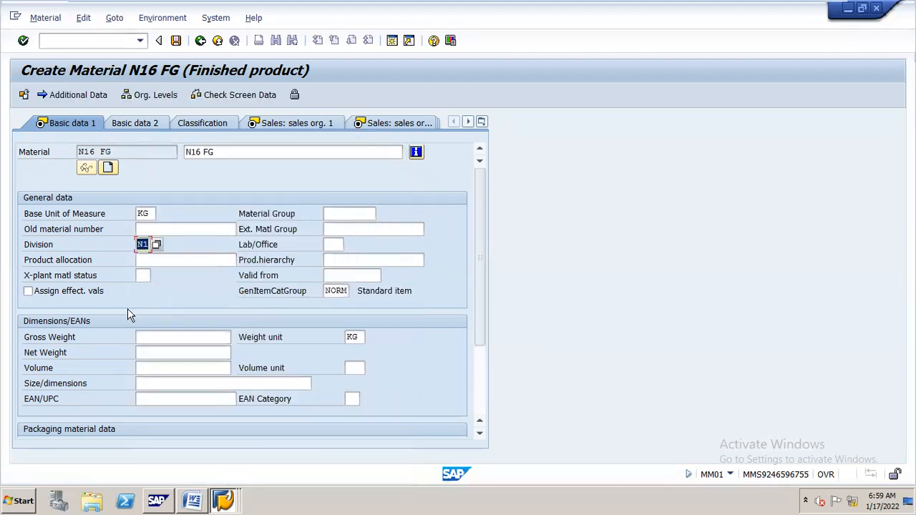
Set the gross weight to 1 KG and the net weight to 0.99 KG, then open the sales org. 1 view
left_click(180, 340)
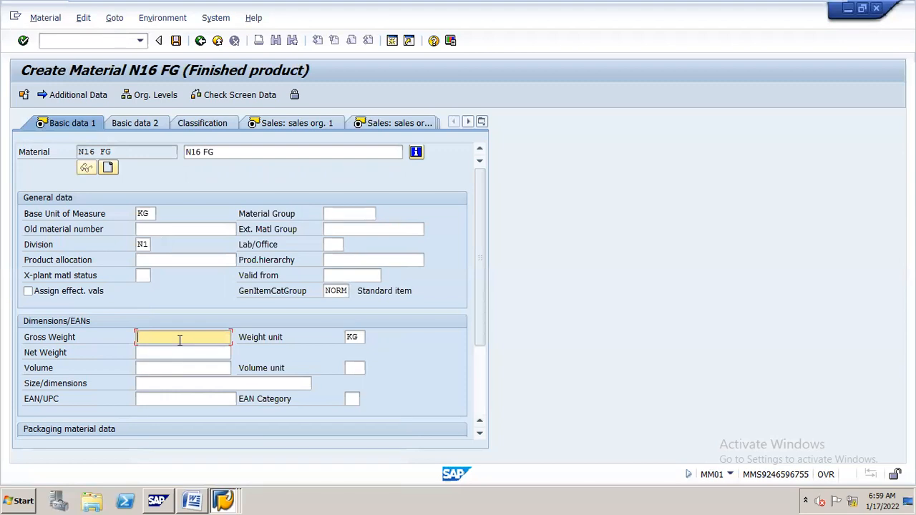
type("1")
key("Tab")
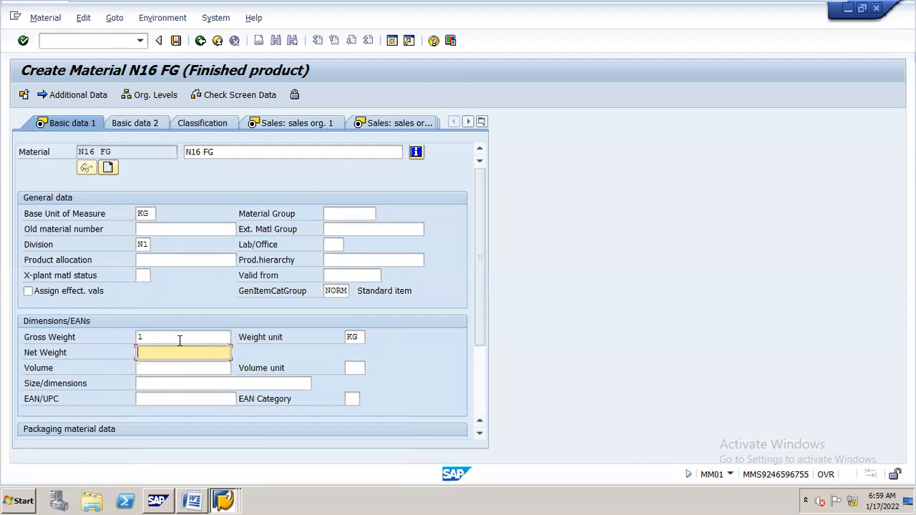
type("0.99")
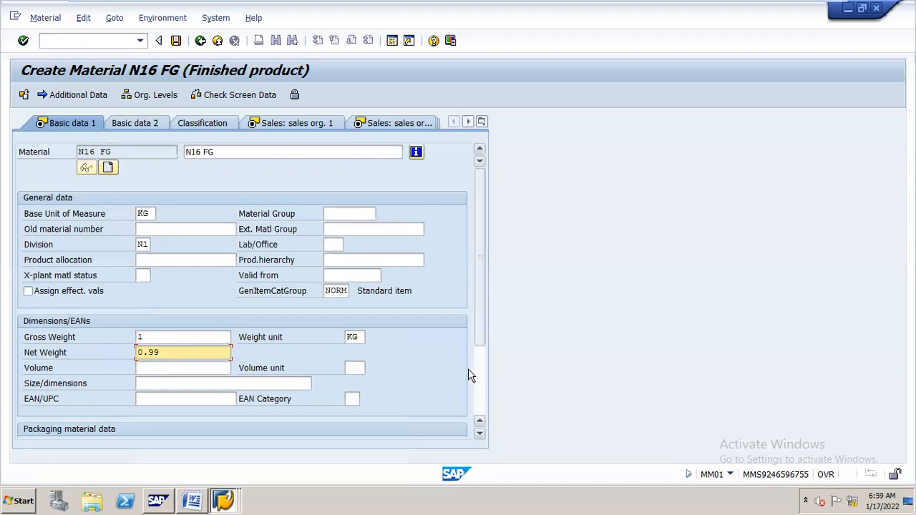
scroll(480, 343, "down", 5)
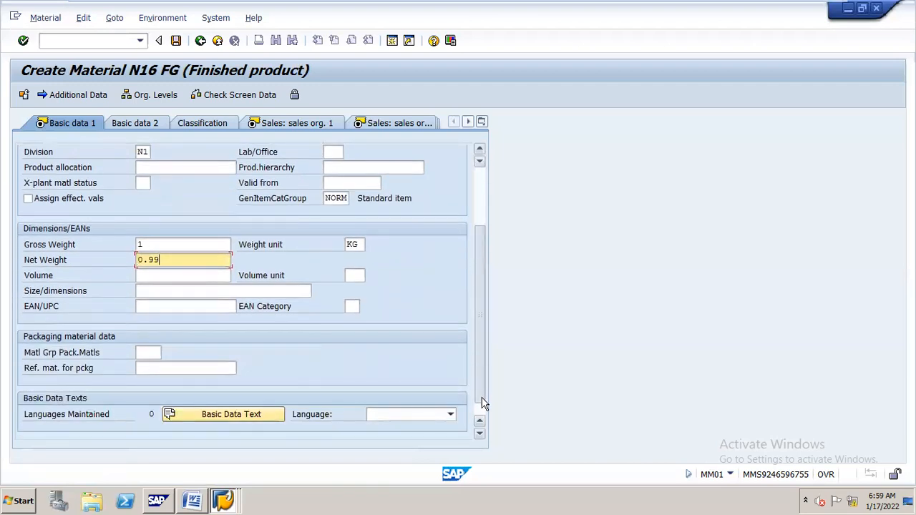
scroll(467, 186, "up", 5)
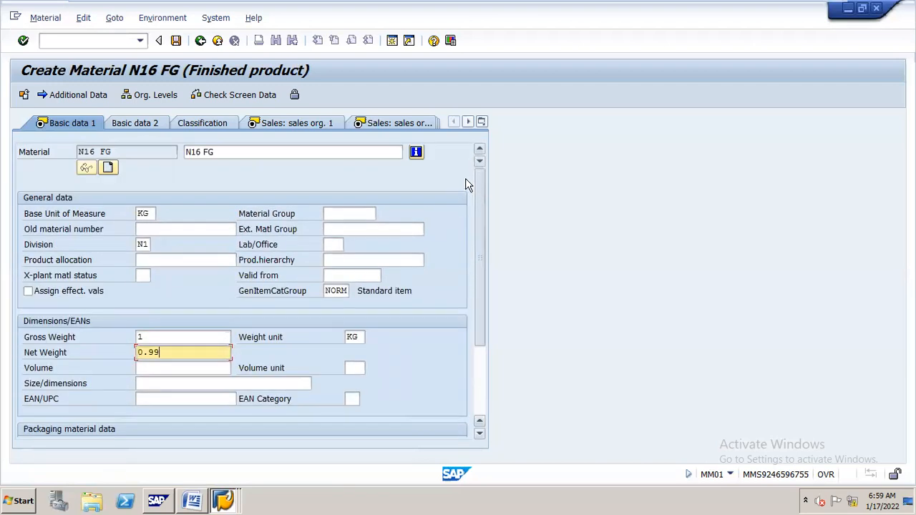
left_click(278, 124)
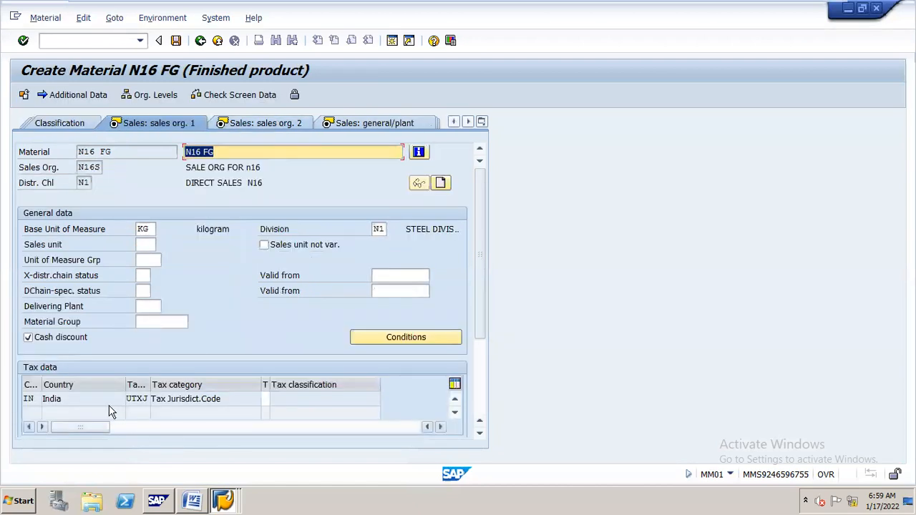
Set the tax classification for India's UTXJ tax category to 1 (Taxable)
left_click(264, 400)
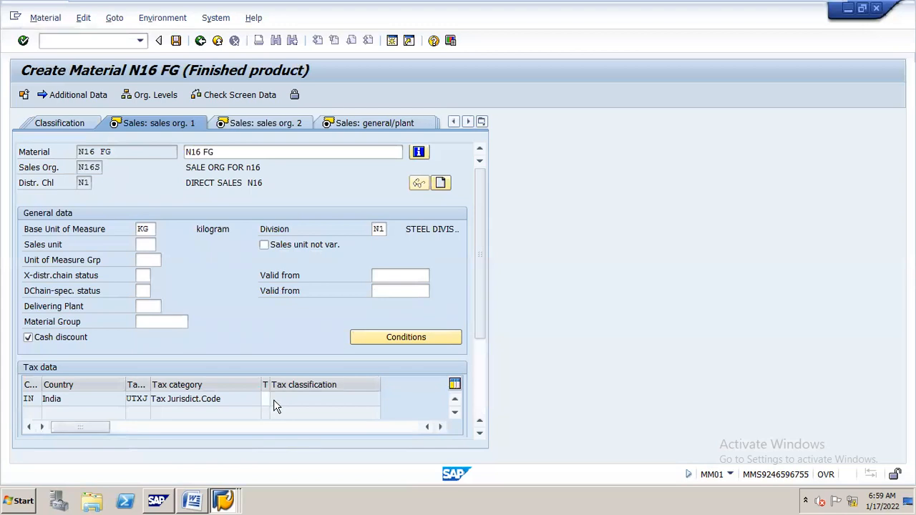
left_click(274, 399)
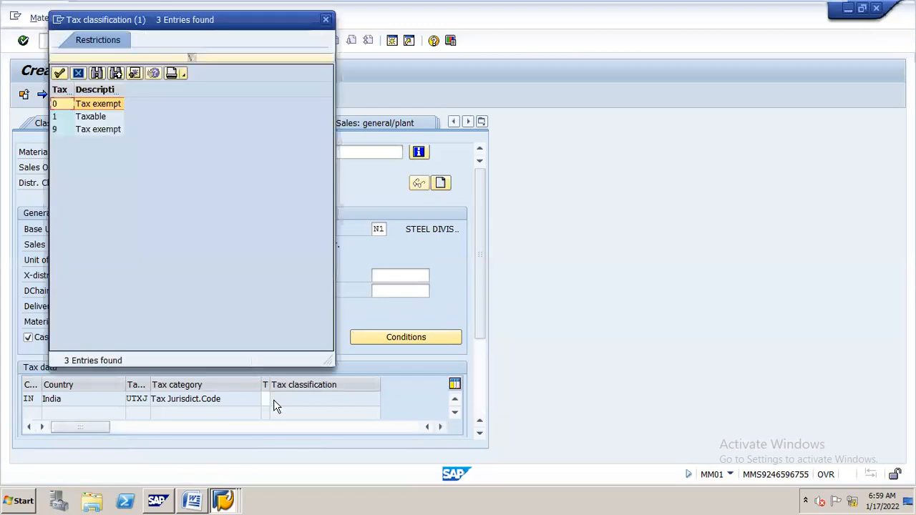
double_click(110, 117)
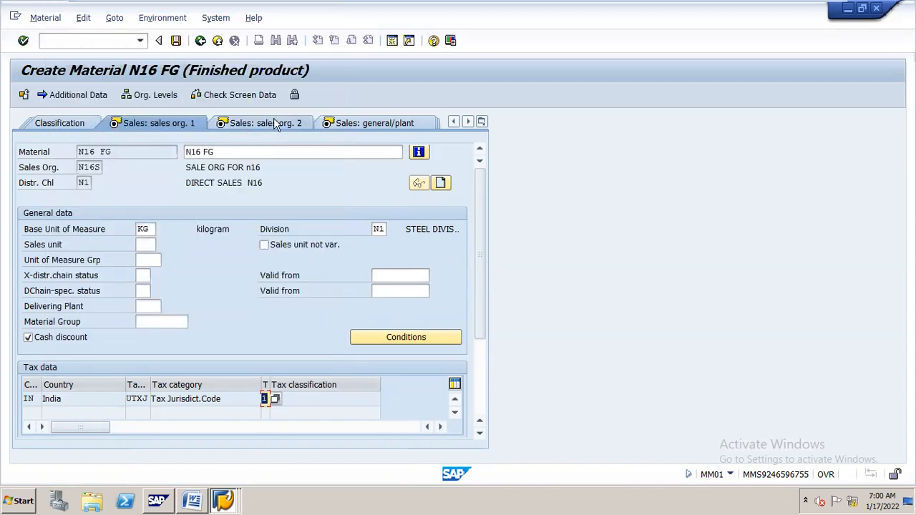
In the sales org. 2 view, set the account assignment group to 03 (Finished goods)
left_click(273, 121)
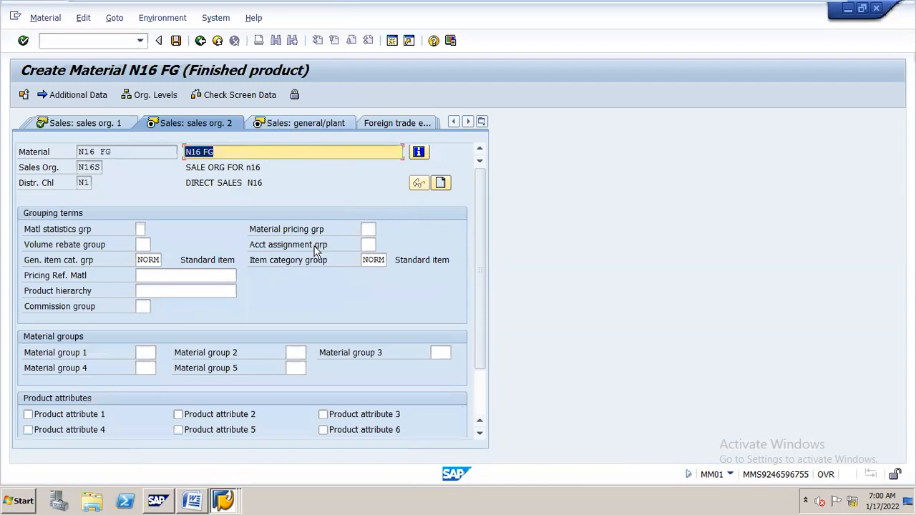
left_click(369, 246)
left_click(381, 245)
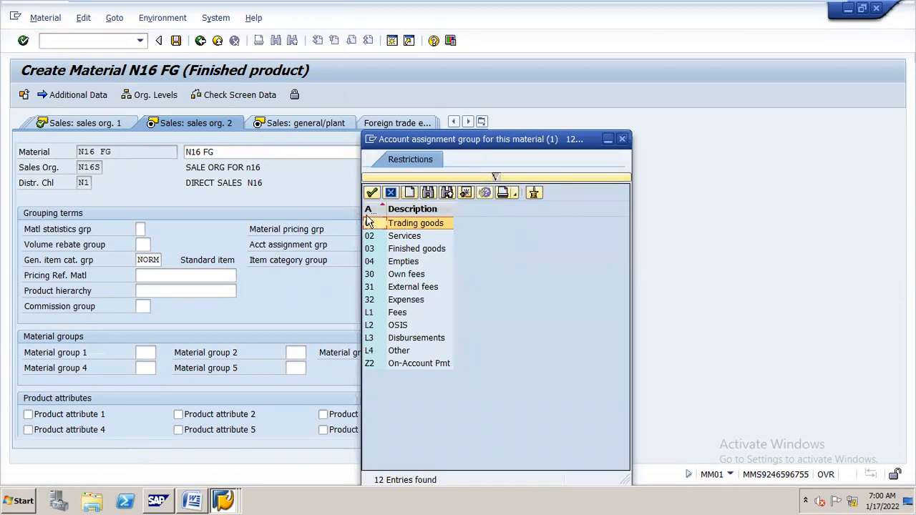
double_click(416, 250)
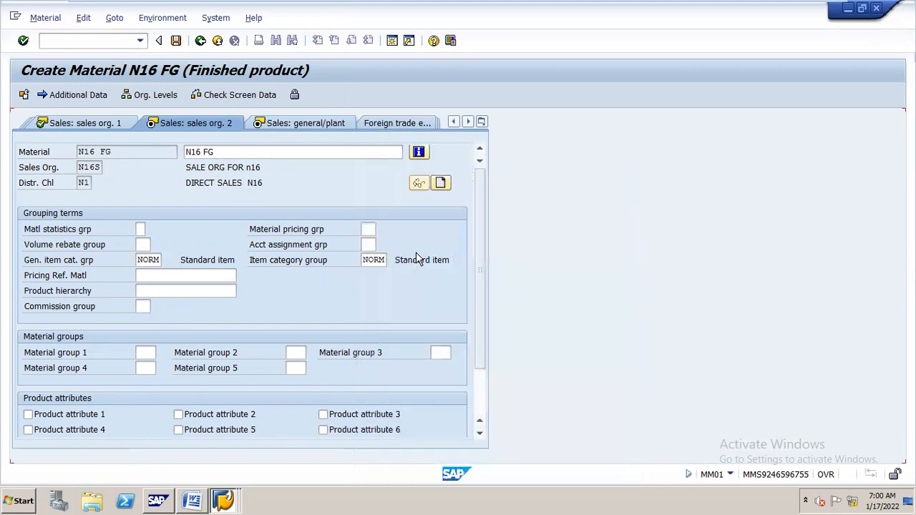
Switch to the Word document, review the account assignment screenshot for Cust.Grp/MaterialGrp/AcctKey, and return to the SAP material screen
right_click(193, 496)
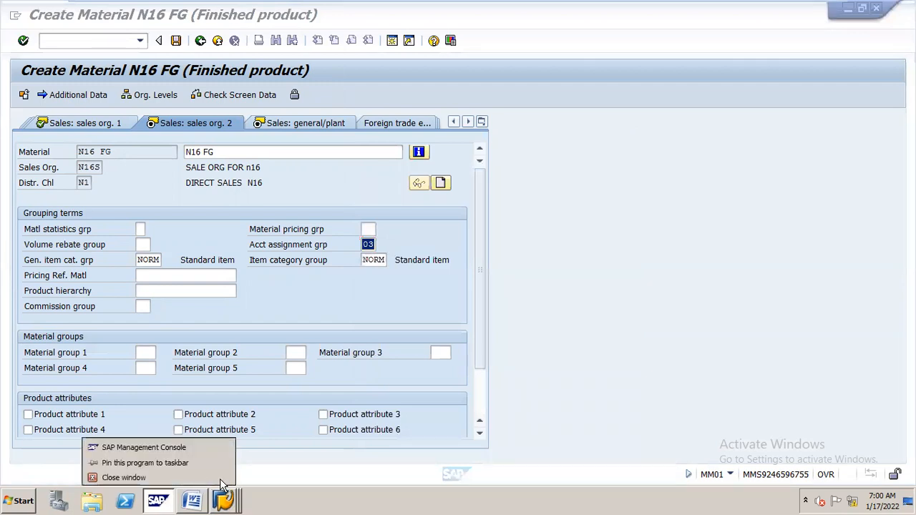
left_click(228, 484)
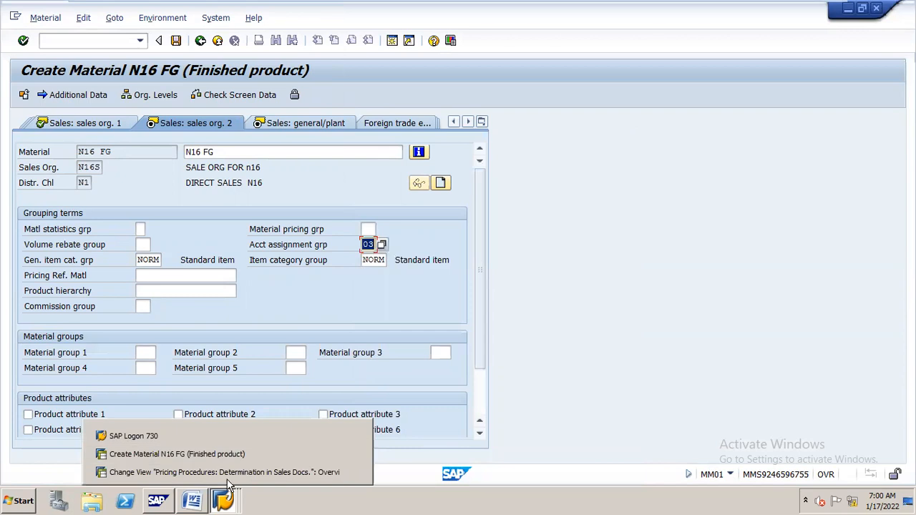
left_click(196, 481)
left_click(211, 476)
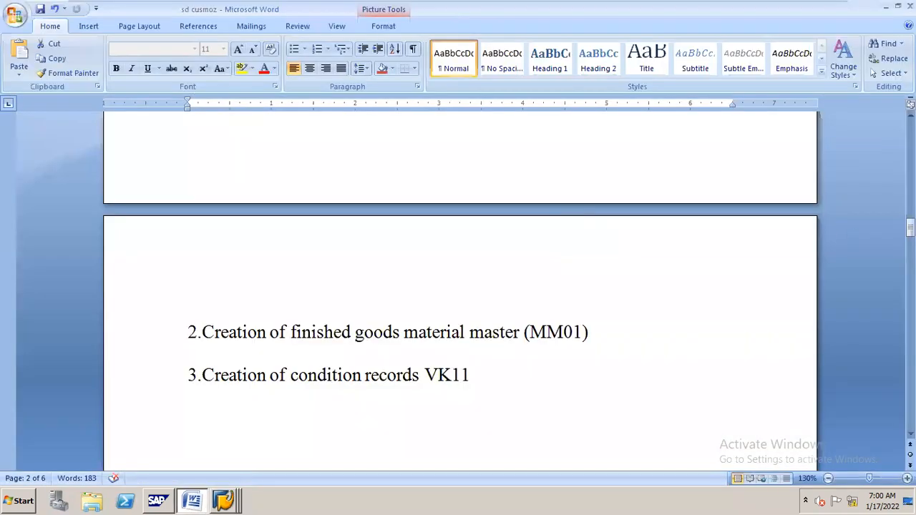
left_click_drag(910, 227, 909, 339)
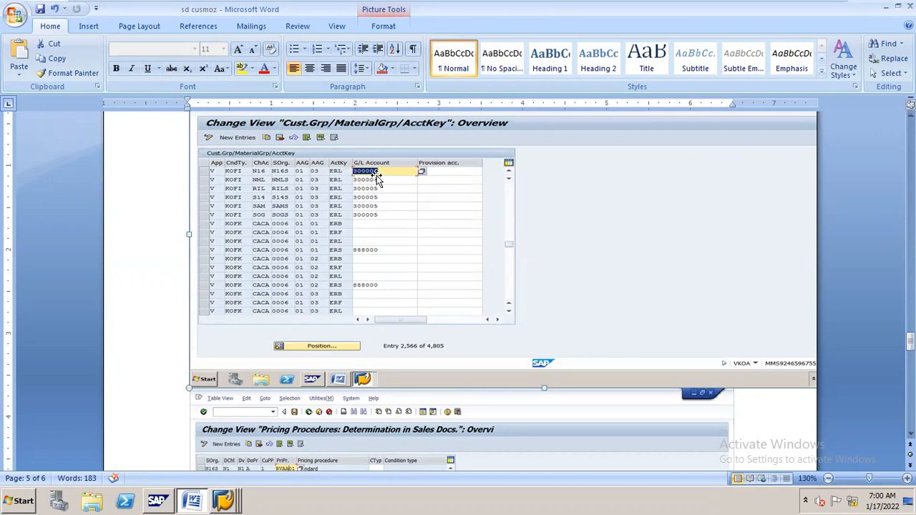
key("alt+Tab")
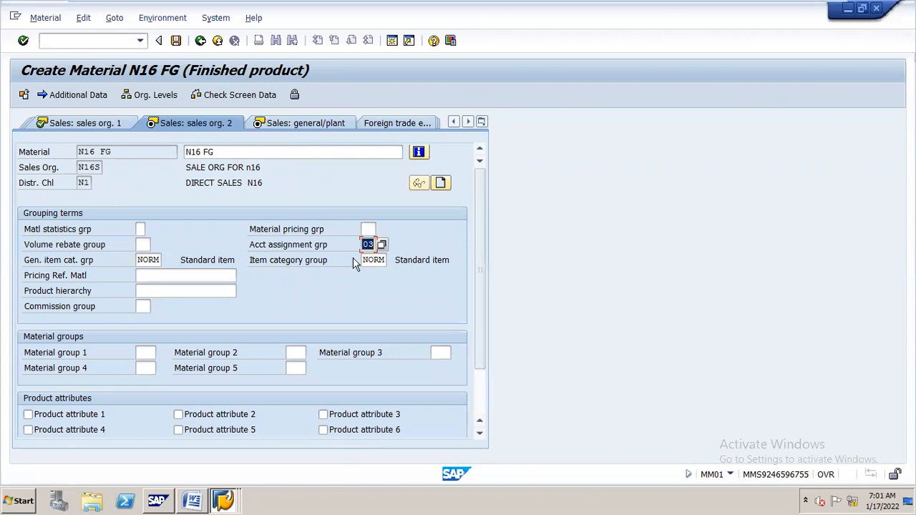
In the sales general/plant view, set the availability check to KP (No check)
left_click(322, 126)
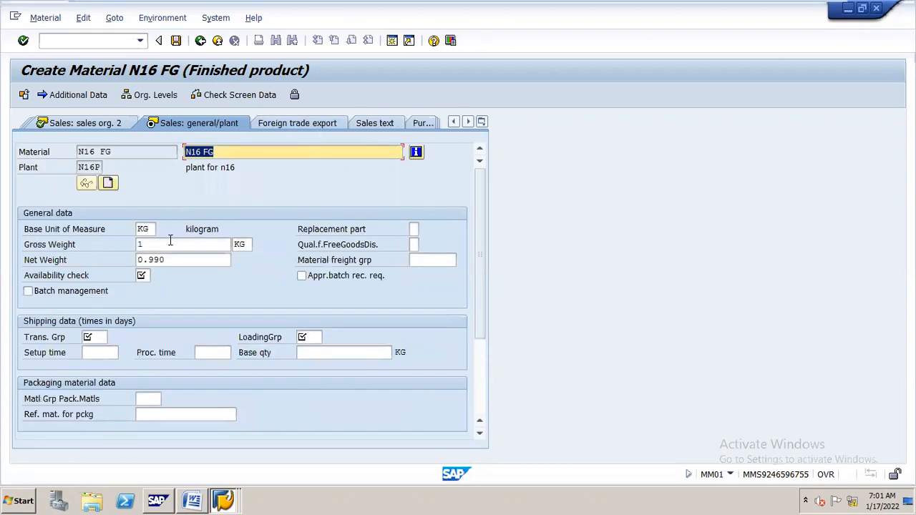
left_click(149, 277)
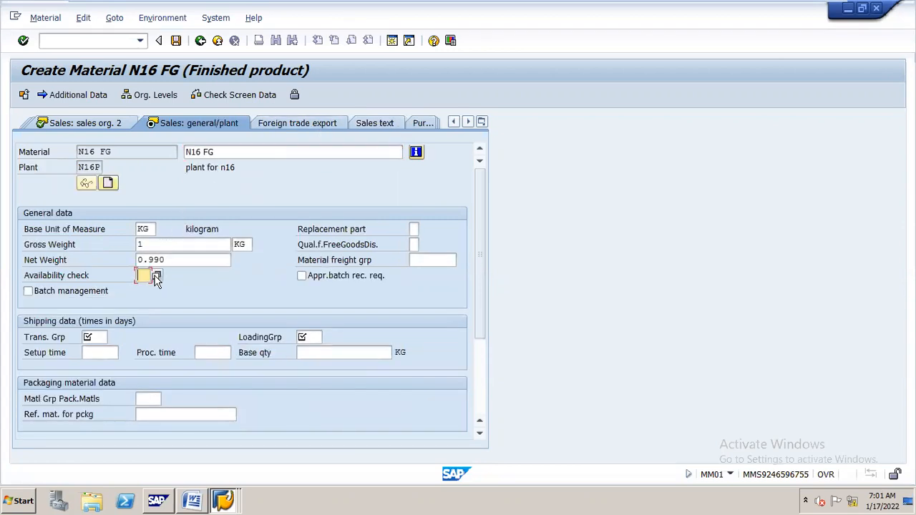
left_click(155, 277)
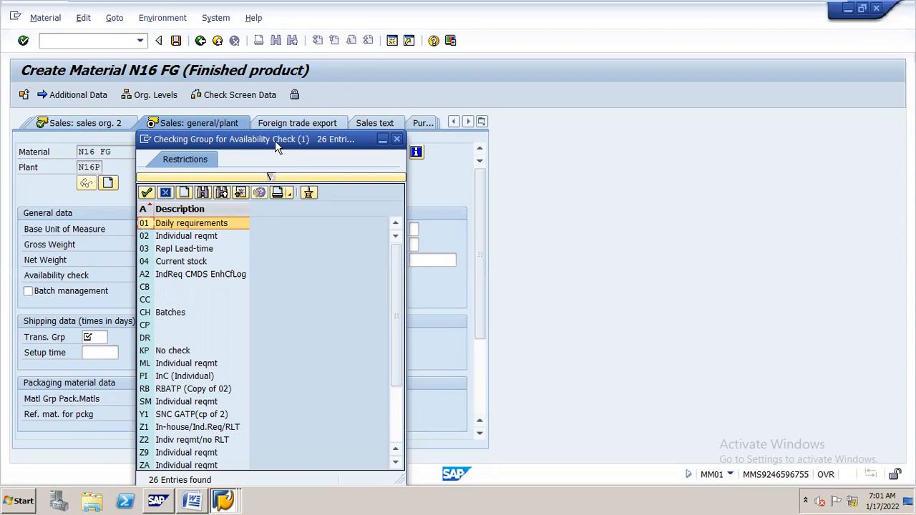
left_click_drag(275, 140, 442, 91)
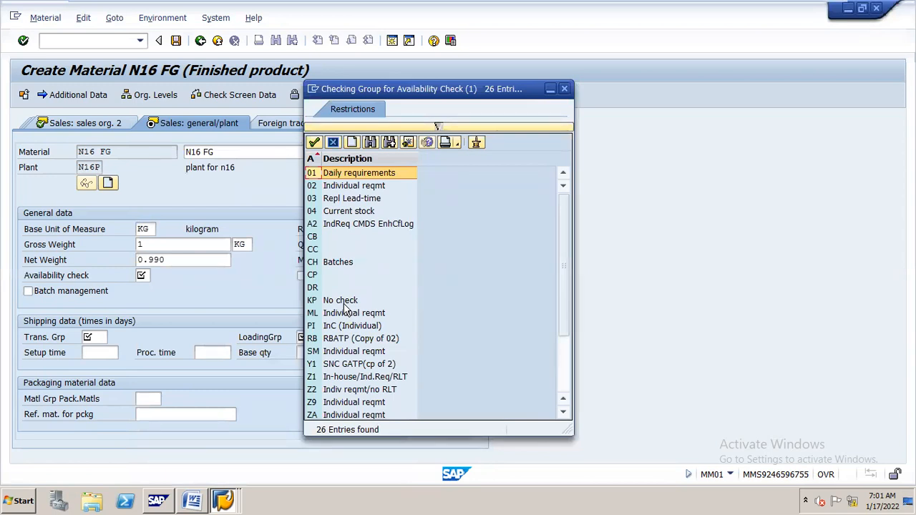
left_click(346, 301)
double_click(347, 301)
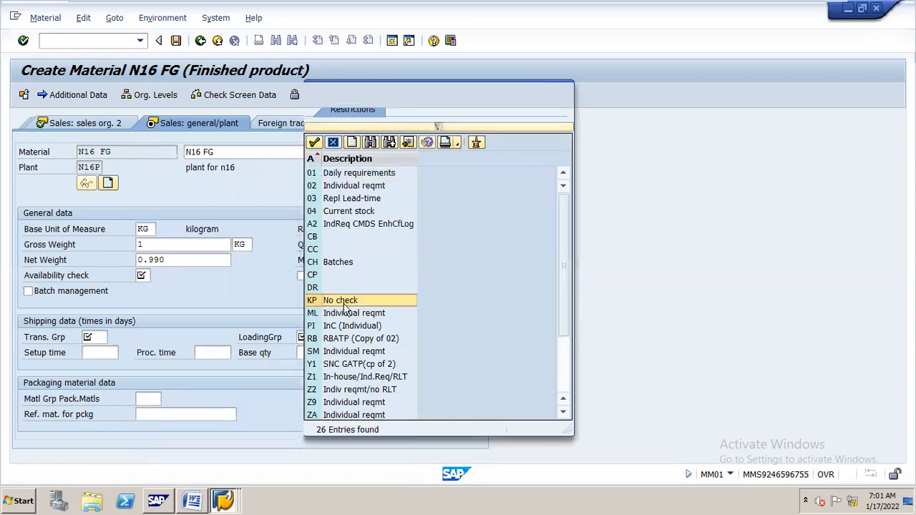
Set the transportation group to 0003 (Container) and the loading group to 0003 in the shipping data
left_click(106, 338)
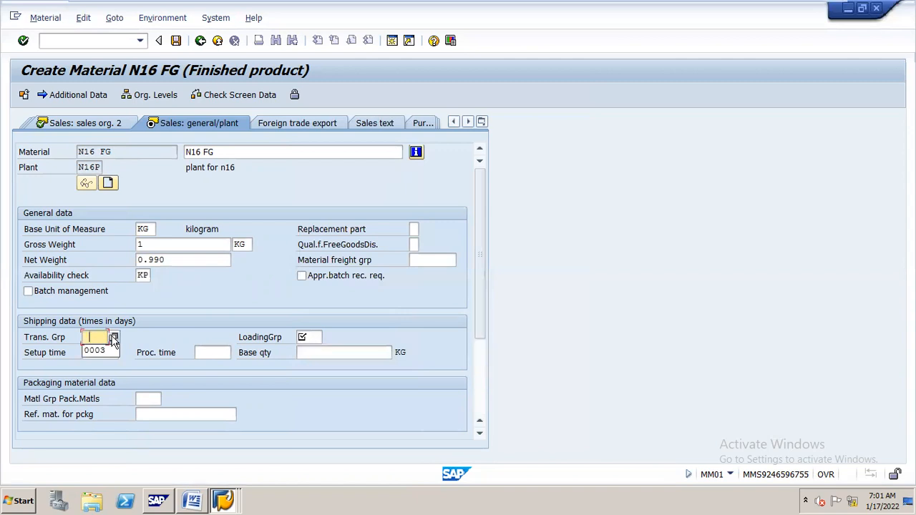
left_click(113, 337)
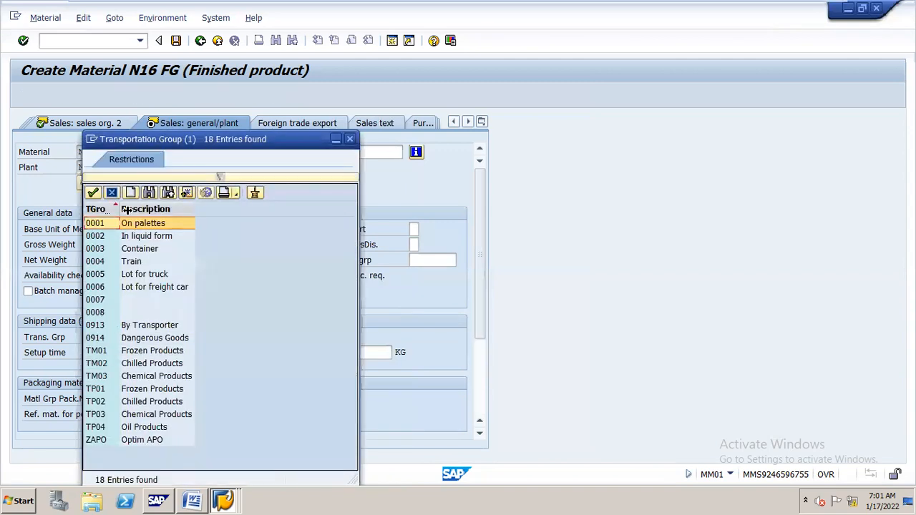
double_click(152, 254)
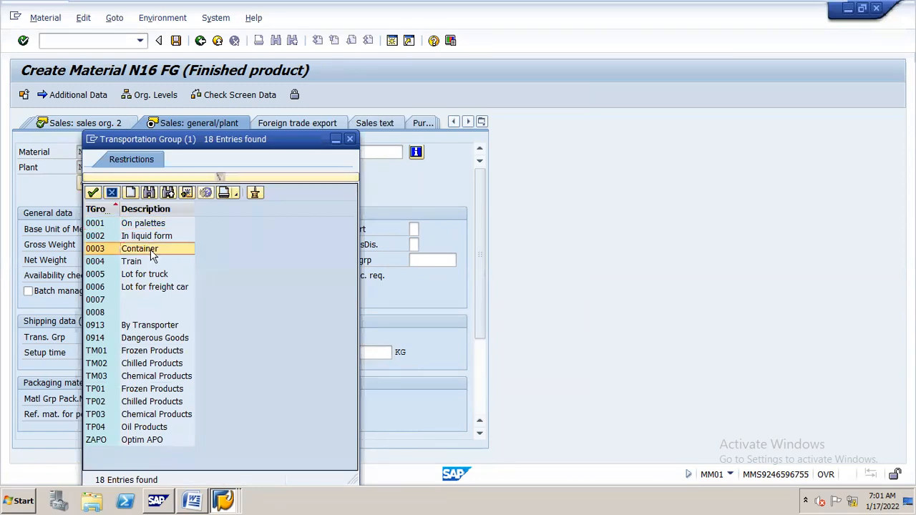
left_click(313, 337)
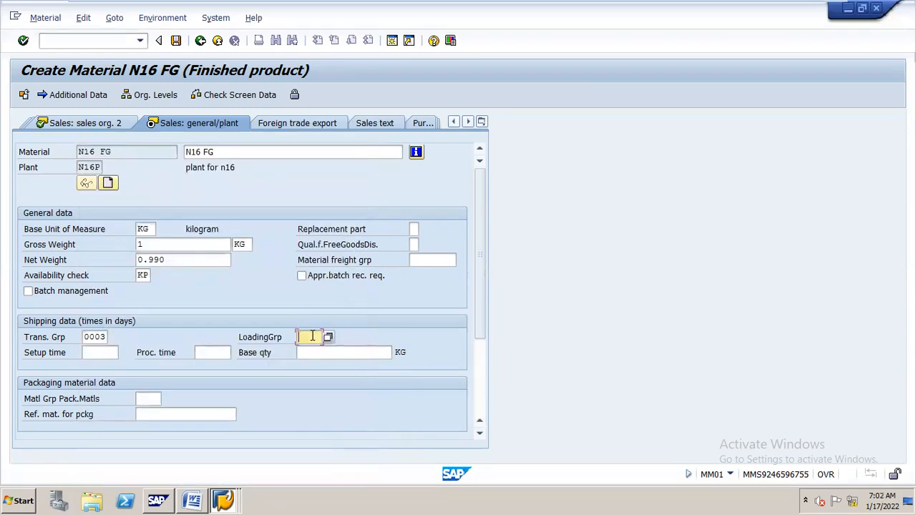
left_click(330, 337)
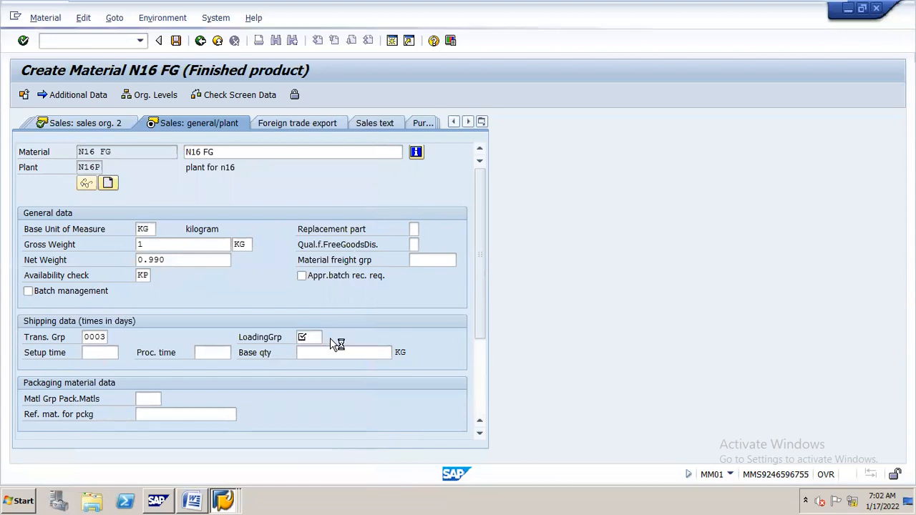
double_click(351, 248)
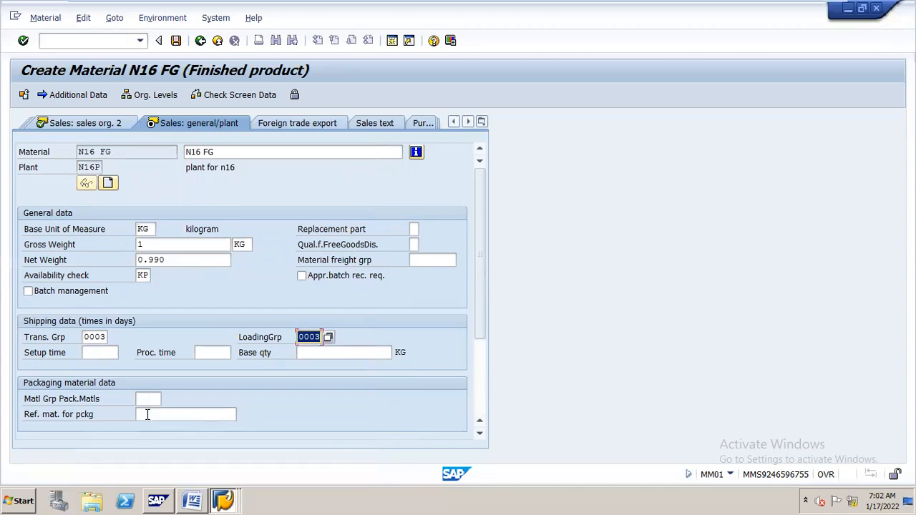
mouse_move(480, 269)
left_mouse_down()
mouse_move(481, 315)
mouse_move(479, 277)
left_mouse_up()
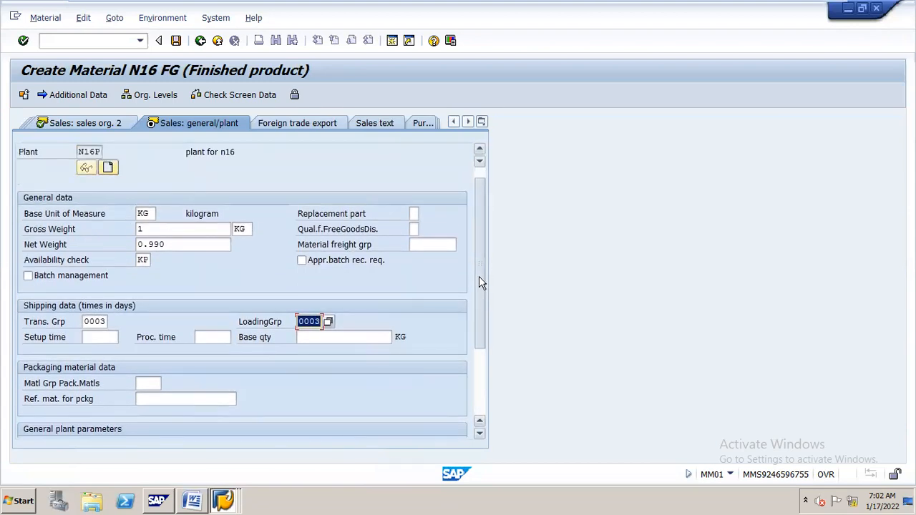
In the MRP 1 view, search the MRP type value help for ND and assign ND (No planning)
left_click(468, 122)
left_click(467, 122)
left_click(468, 122)
left_click(468, 121)
left_click(322, 125)
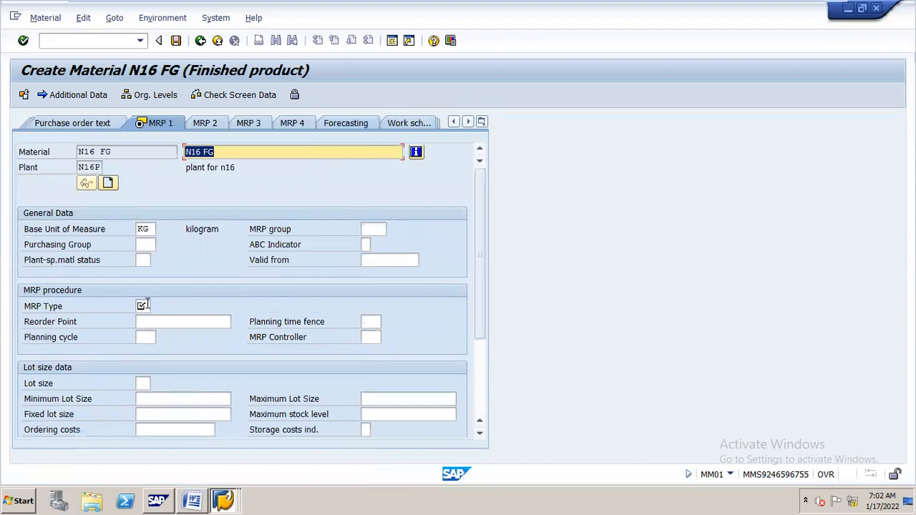
left_click(143, 306)
key("F4")
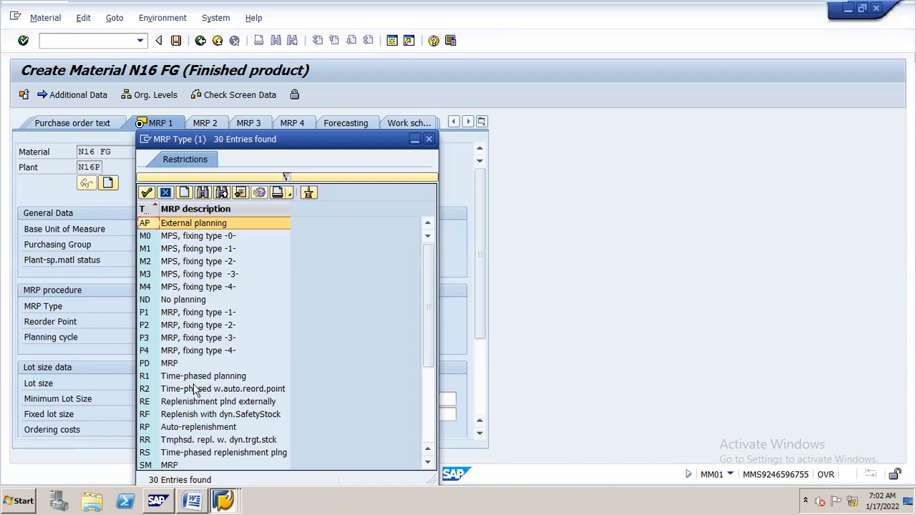
left_click_drag(430, 289, 433, 387)
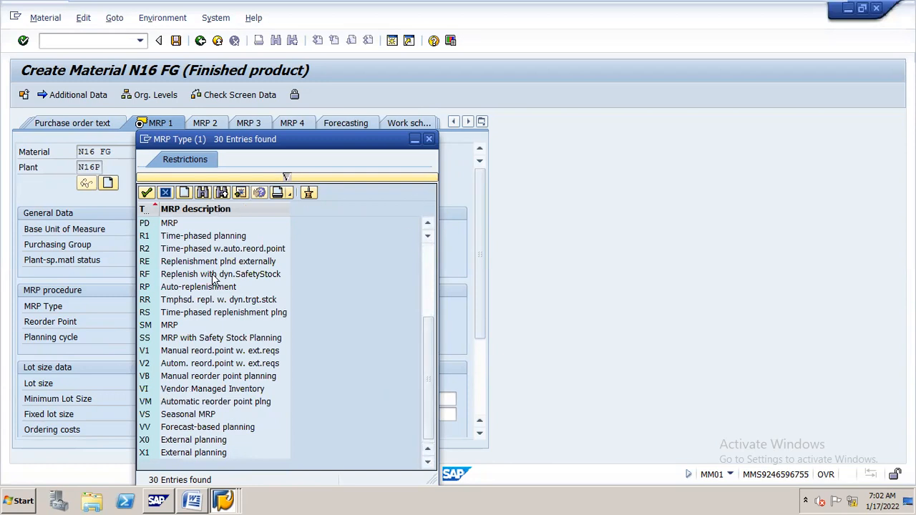
left_click(202, 194)
type("ND")
key("Return")
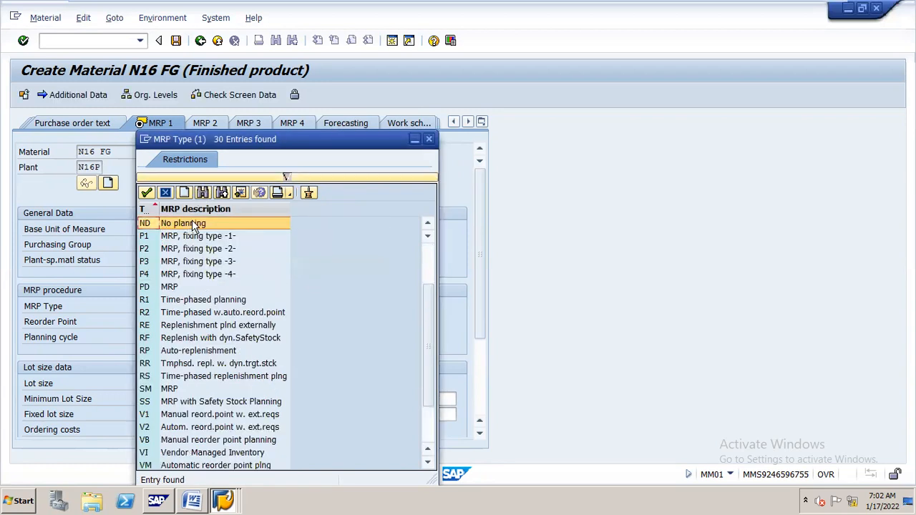
double_click(192, 222)
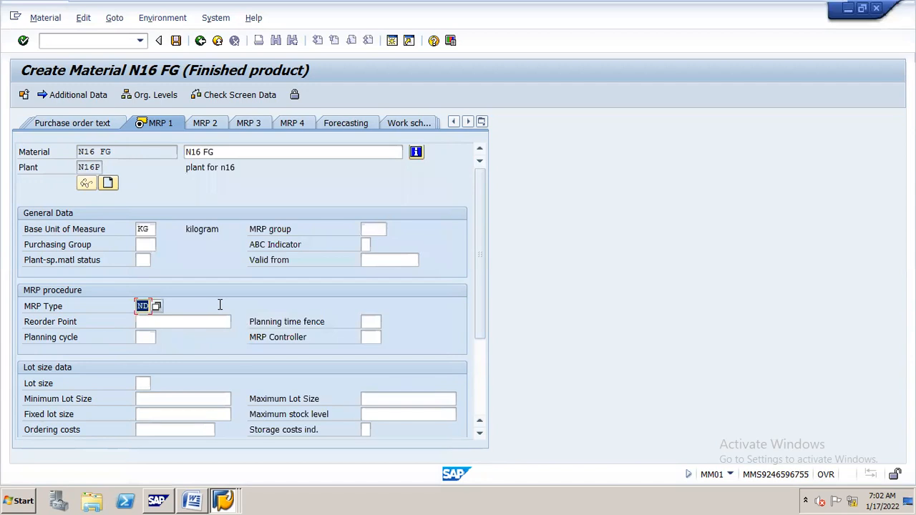
Open the material's Plant data / stor. 1 view
left_click(469, 123)
left_click(469, 124)
left_click(469, 123)
left_click(469, 123)
left_click(469, 123)
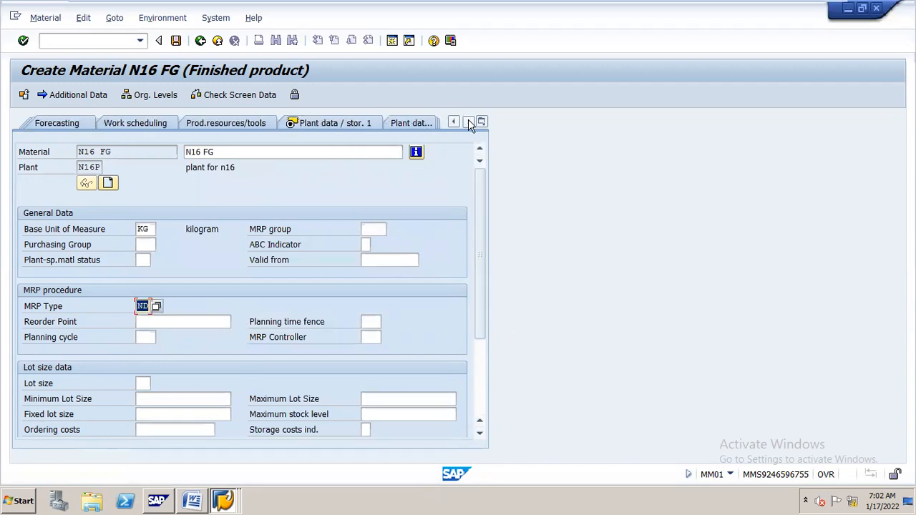
left_click(346, 128)
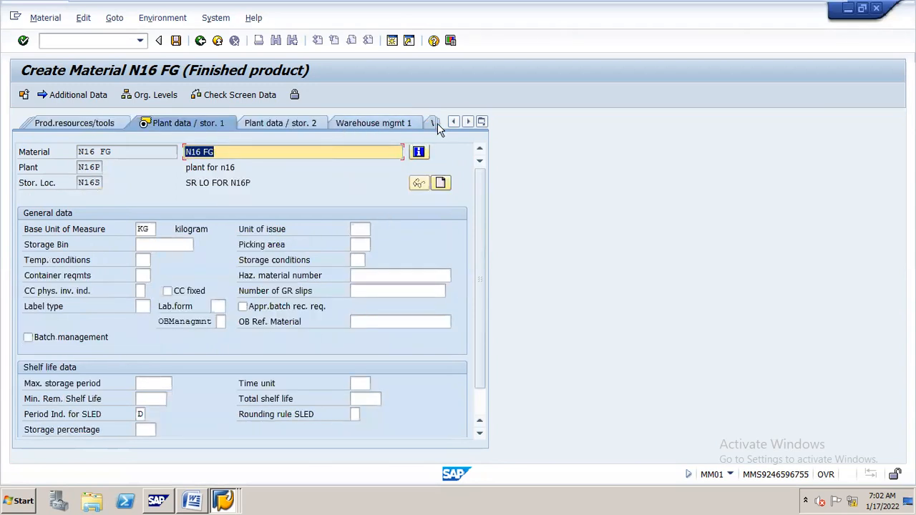
Open the material's Accounting 1 view
left_click(468, 123)
left_click(469, 123)
left_click(469, 123)
left_click(468, 123)
left_click(270, 123)
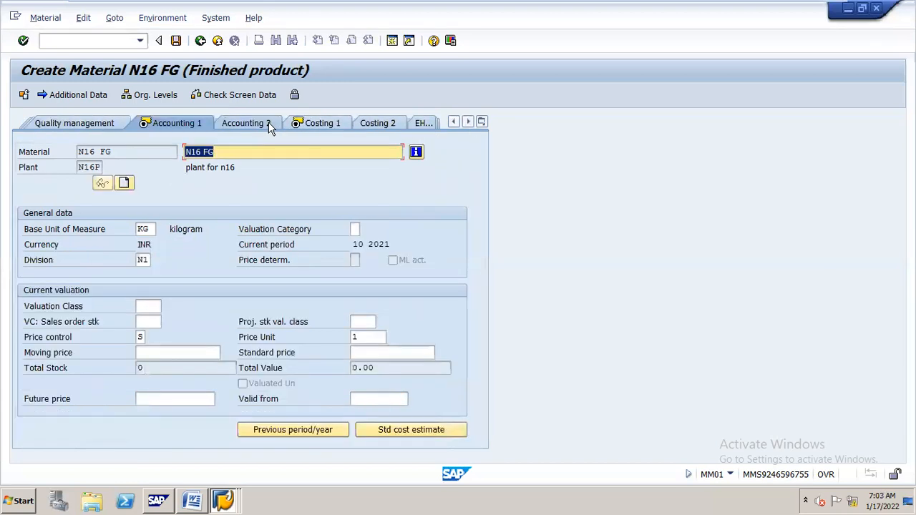
Search the valuation class value help for N162 and assign N162 (Finished products) to the material
left_click(153, 307)
left_click(167, 306)
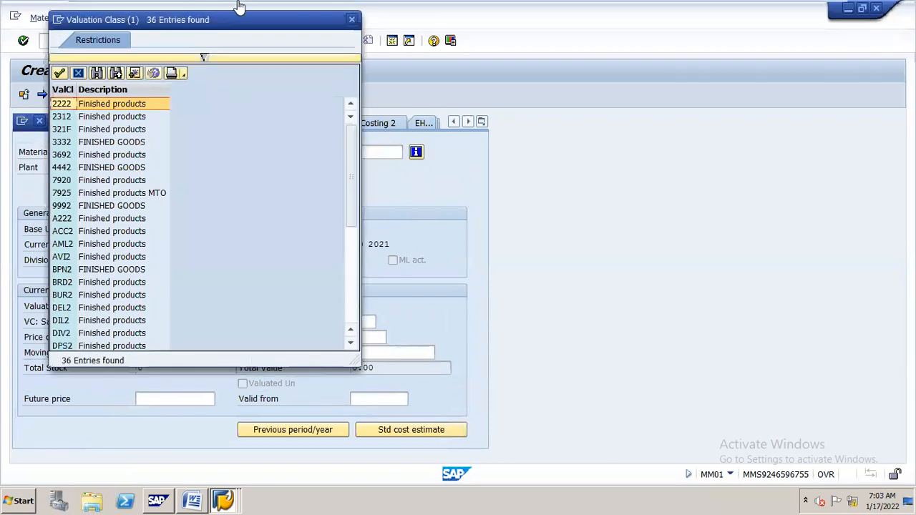
mouse_move(244, 4)
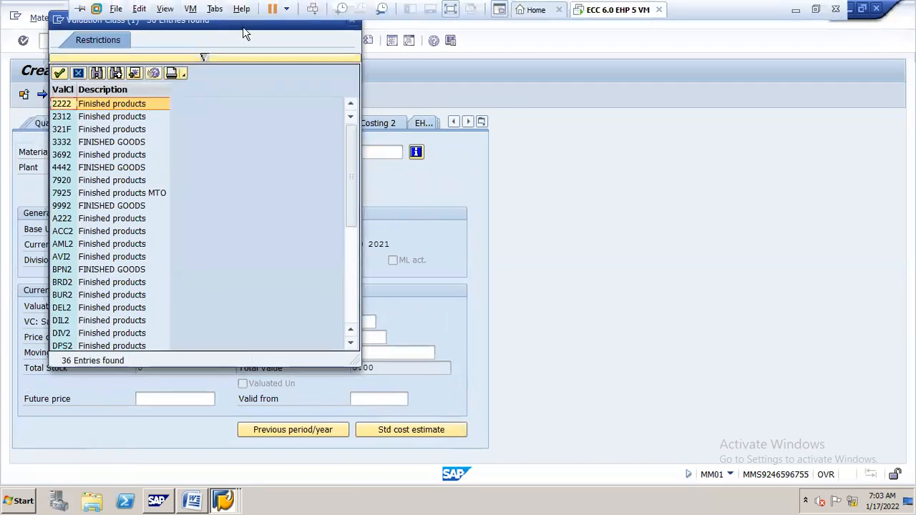
left_click_drag(300, 29, 498, 23)
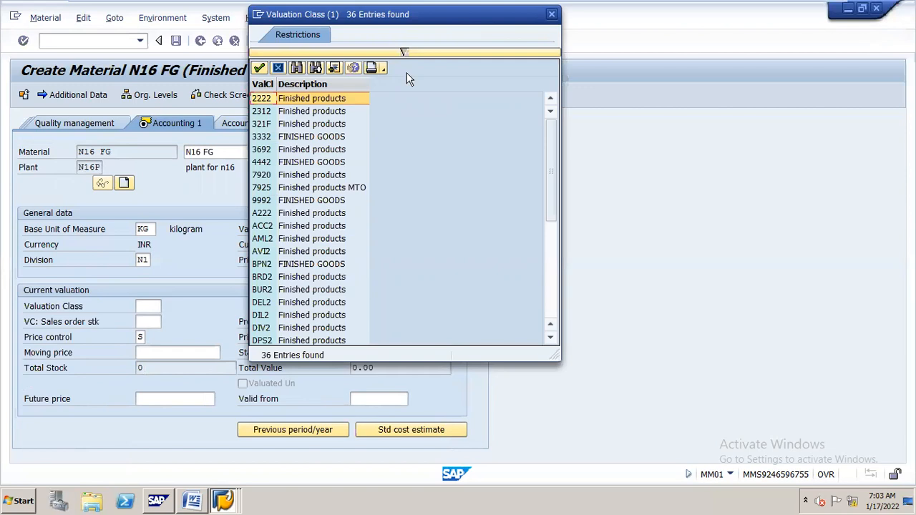
left_click(296, 68)
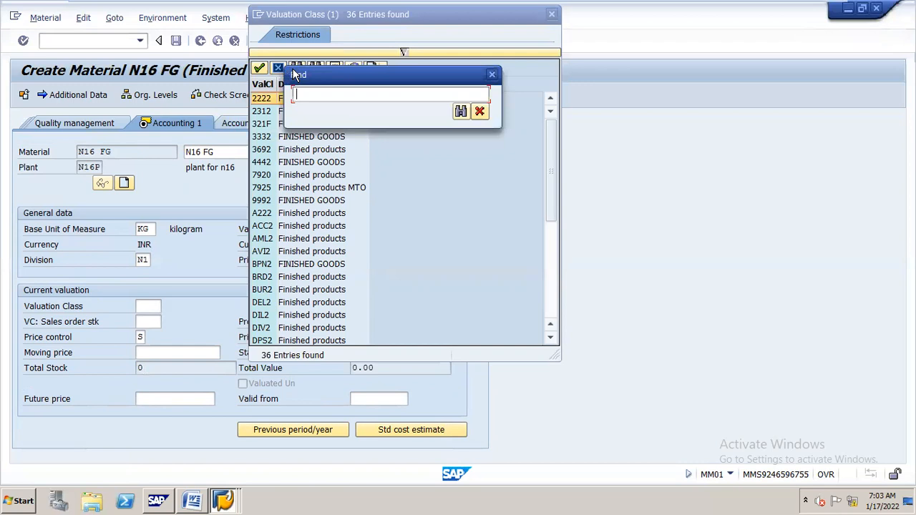
type("N162")
key("Return")
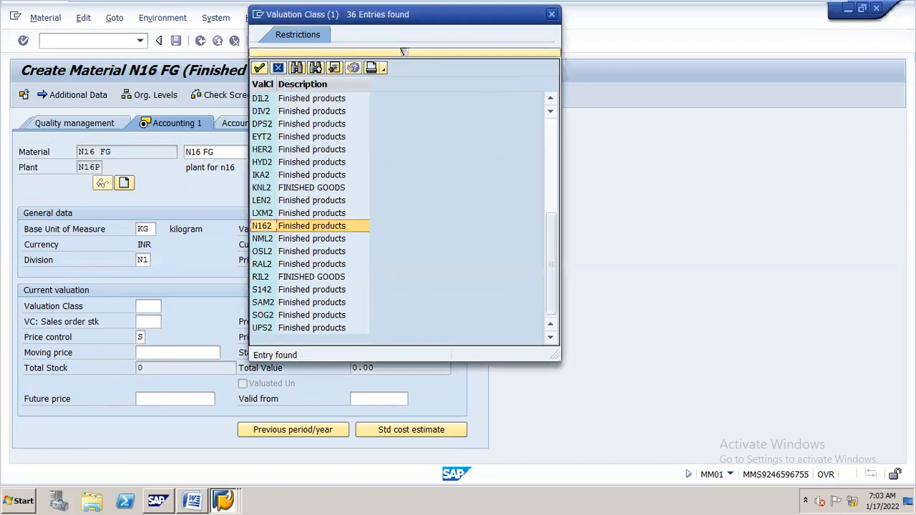
double_click(308, 226)
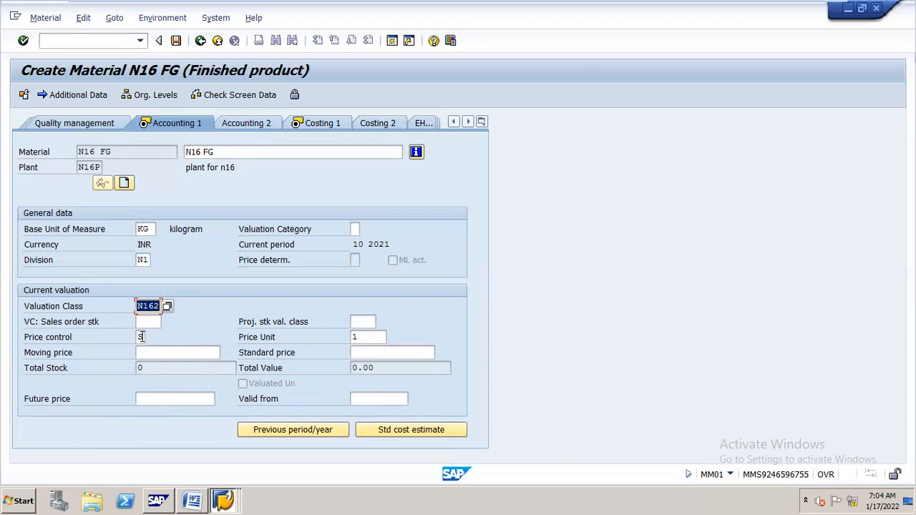
Choose S (Standard price) as the price control indicator in the current valuation data
left_click(141, 337)
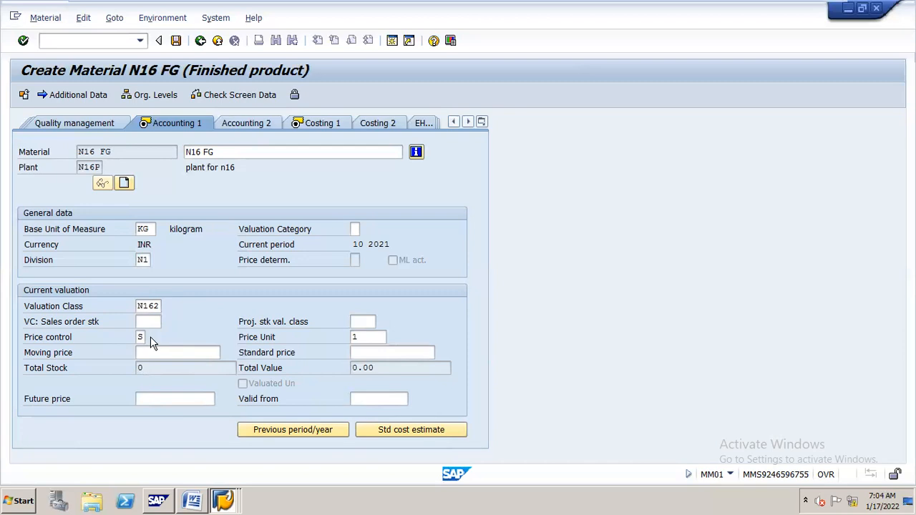
left_click(150, 337)
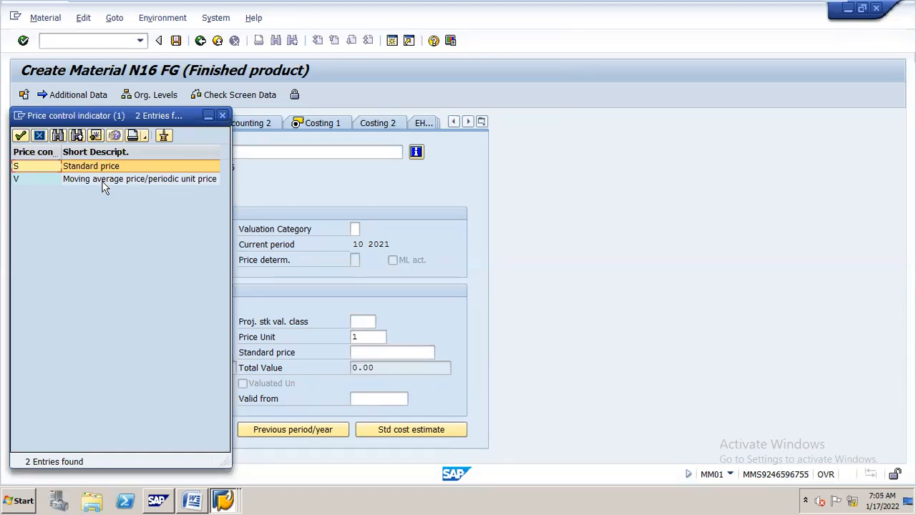
double_click(106, 166)
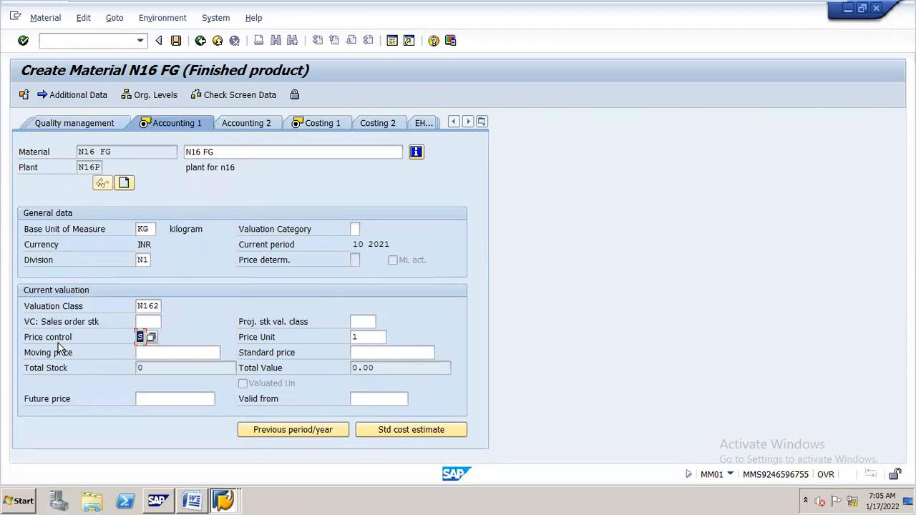
Set the standard price to 200 and save material N16 FG
left_click(386, 353)
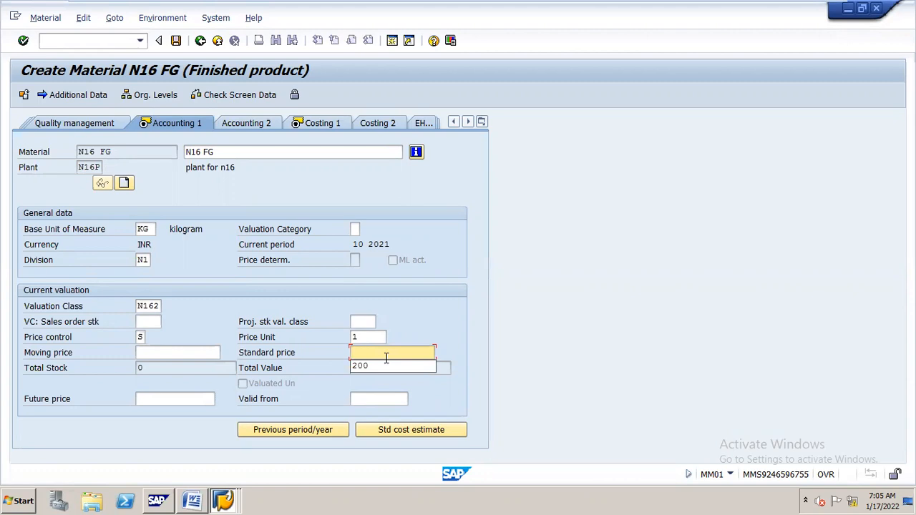
left_click(384, 365)
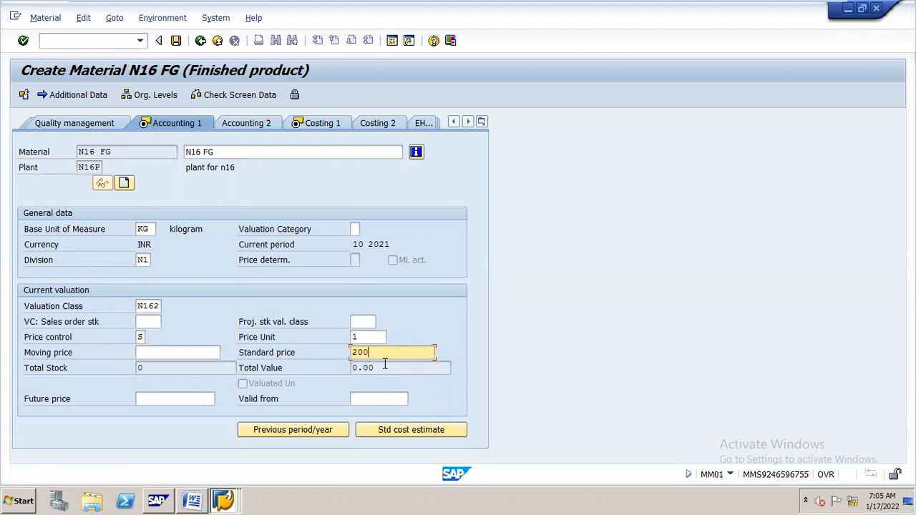
left_click(177, 40)
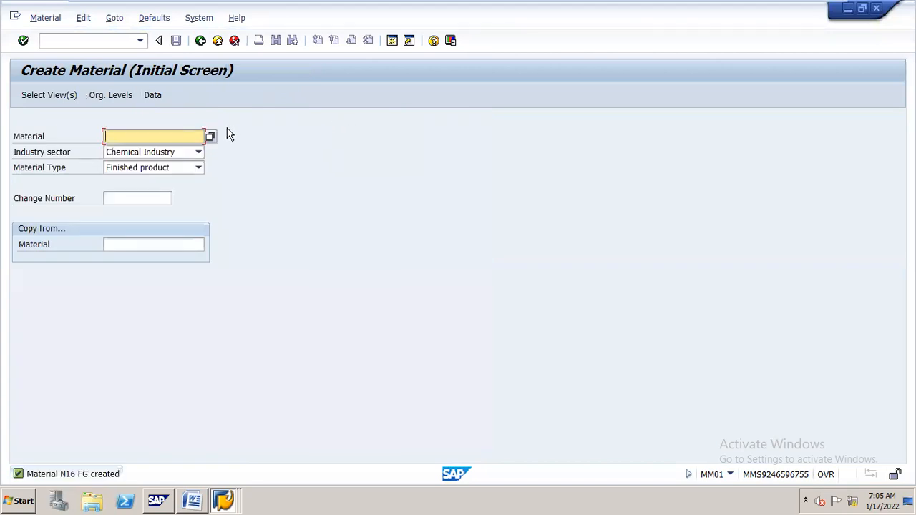
left_click(117, 102)
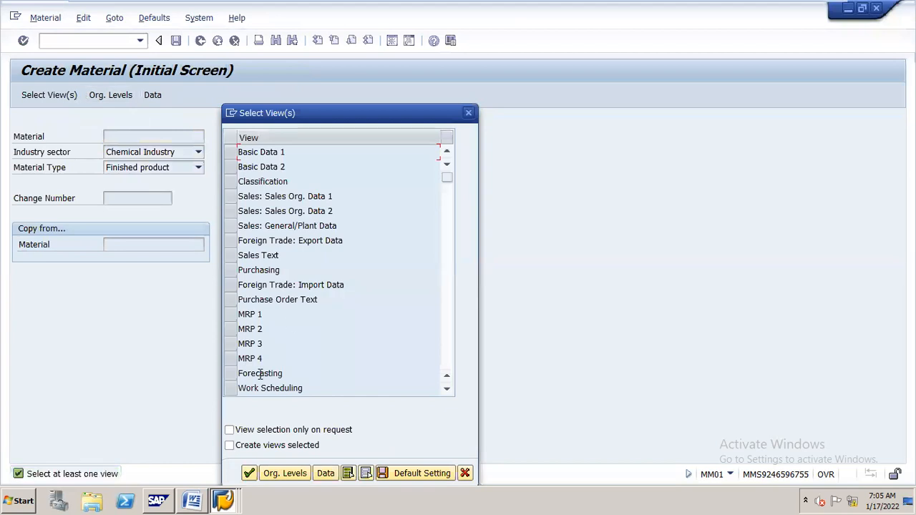
left_click(469, 114)
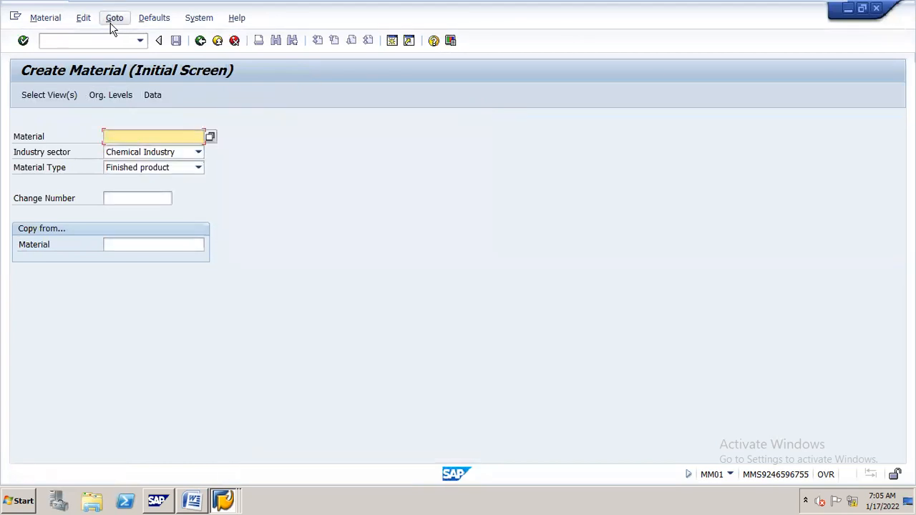
left_click(45, 18)
left_click(84, 18)
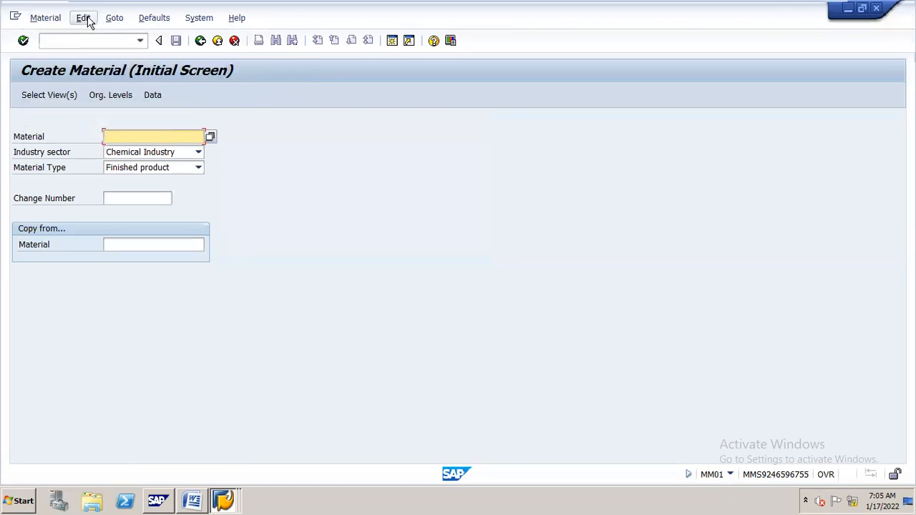
left_click(57, 20)
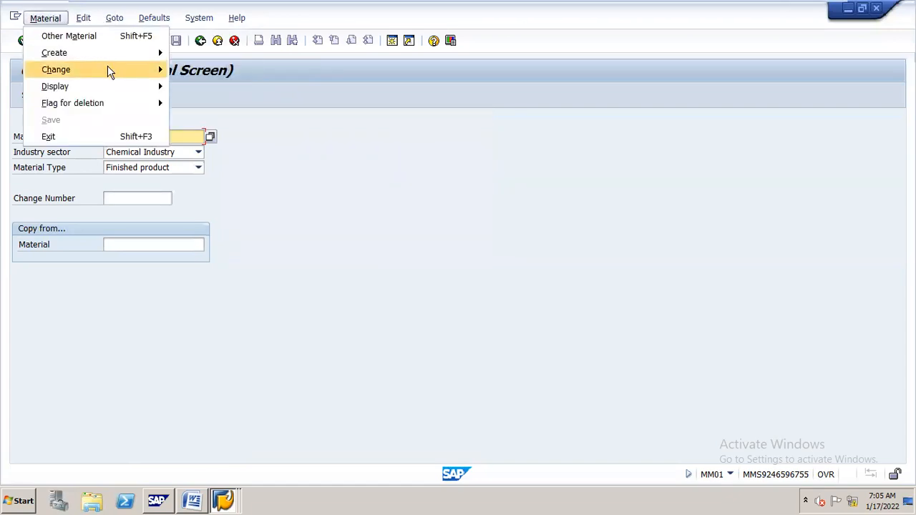
left_click(199, 18)
left_click_drag(322, 14, 396, 16)
left_click(382, 16)
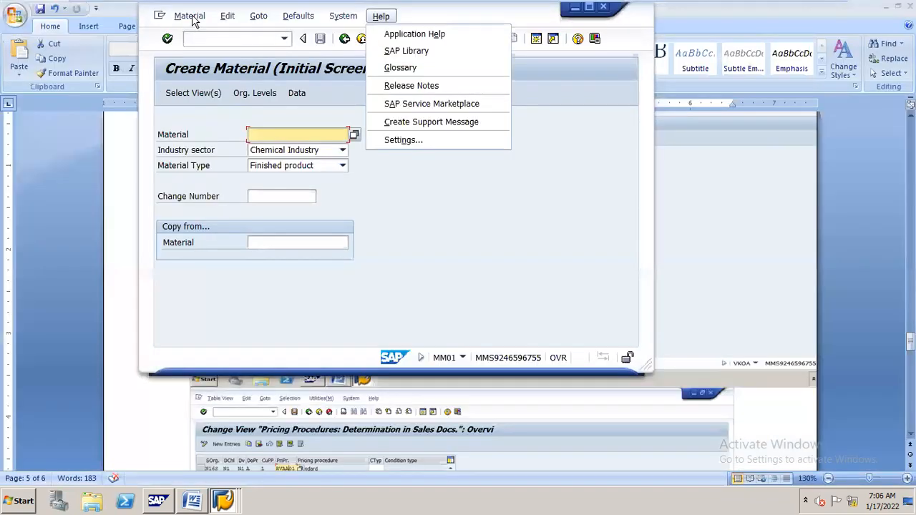
Switch to changing a material immediately and enter N16 FG as the material
left_click(191, 20)
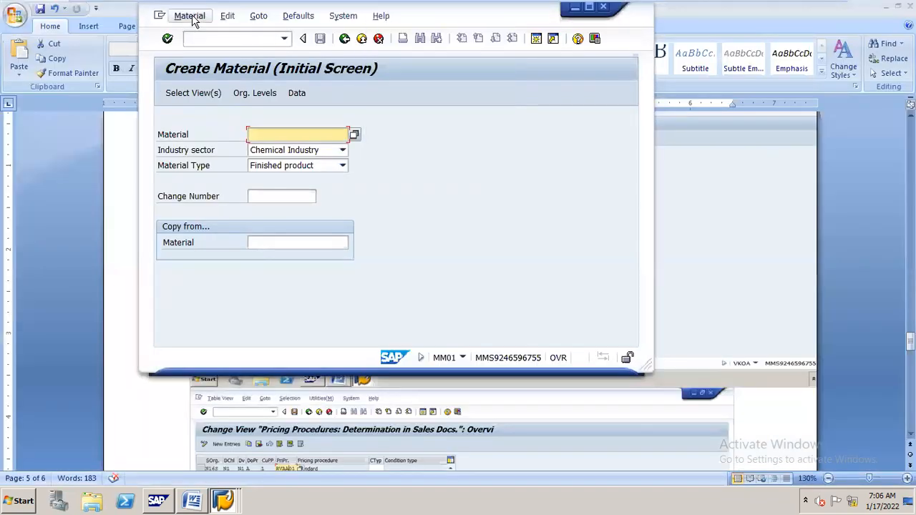
left_click(192, 20)
mouse_move(206, 74)
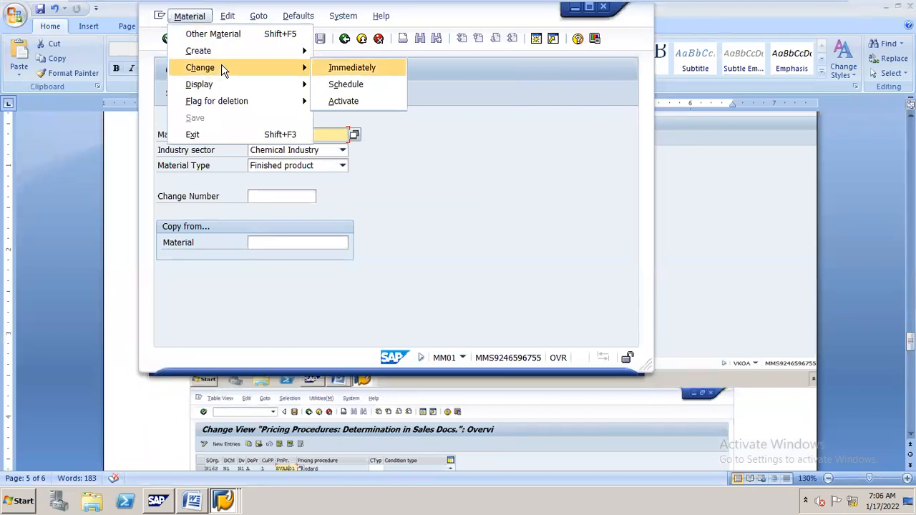
left_click(352, 68)
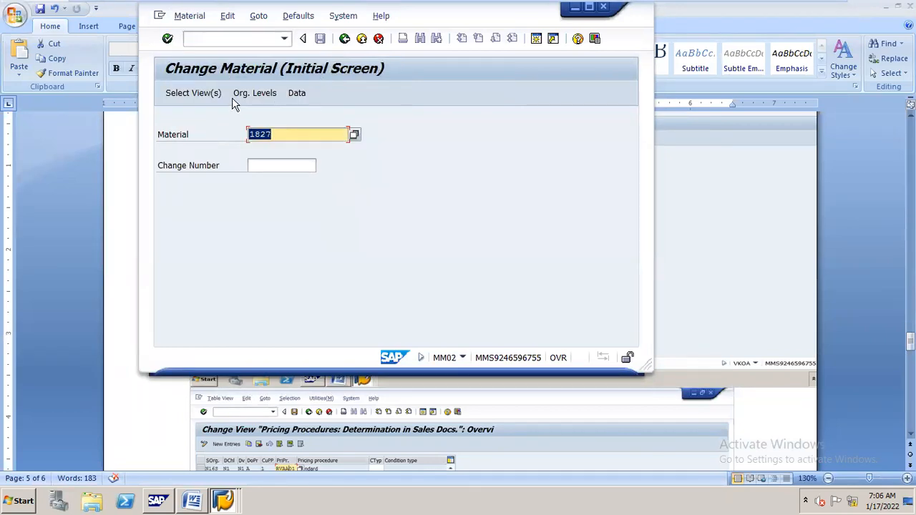
left_click(237, 96)
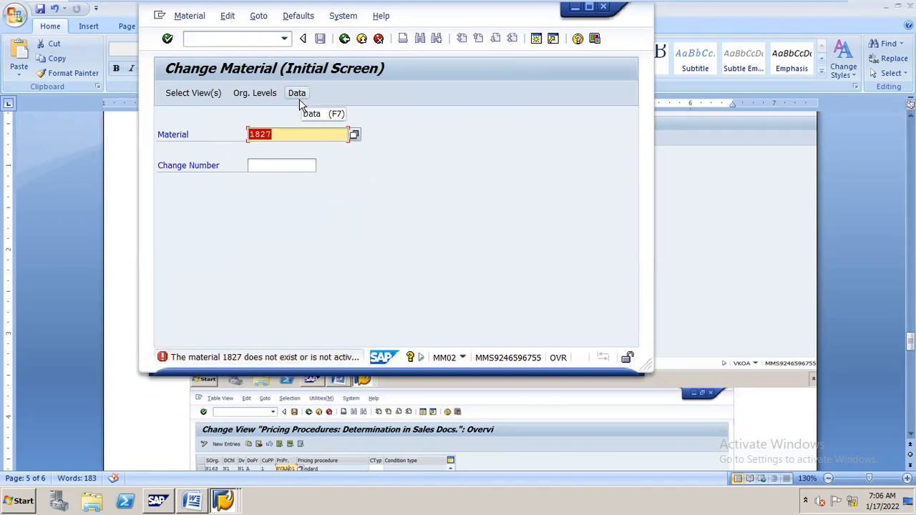
key("BackSpace")
left_click(287, 150)
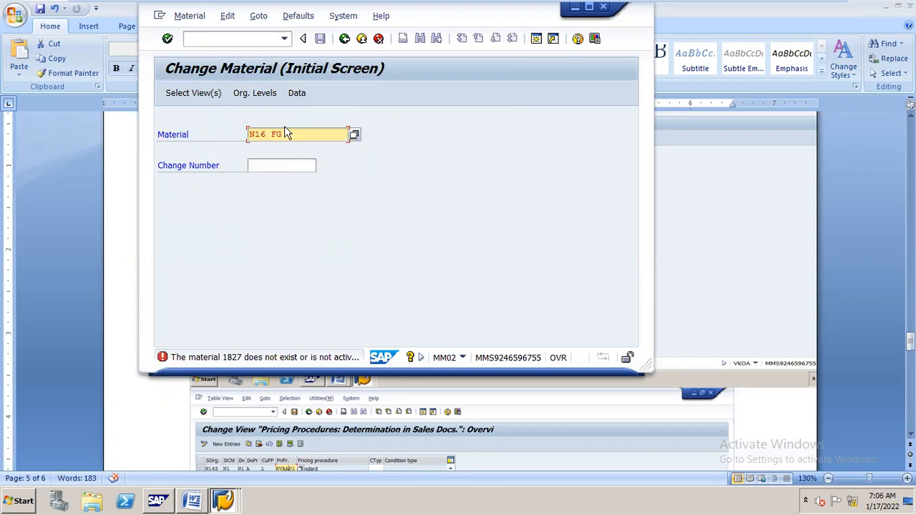
Review the list of views available for changing material N16 FG, then close it without selecting any
left_click(266, 96)
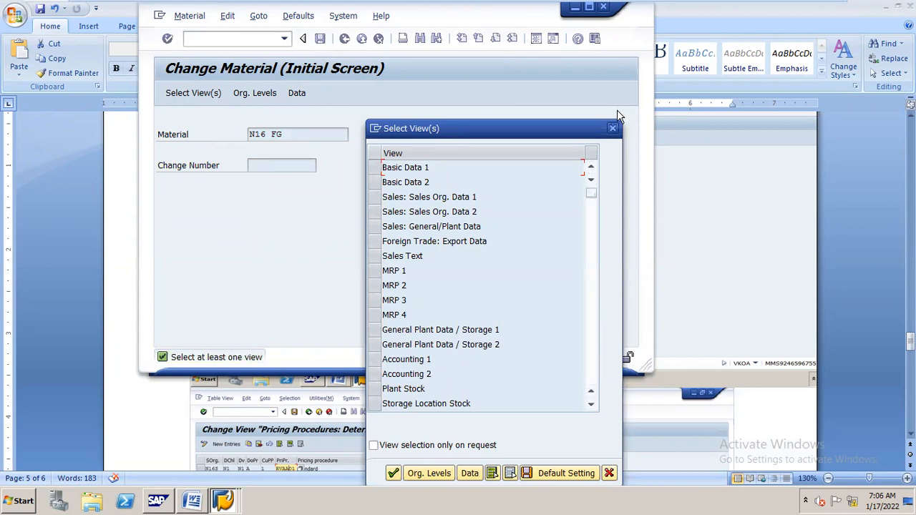
left_click(614, 128)
left_click(194, 93)
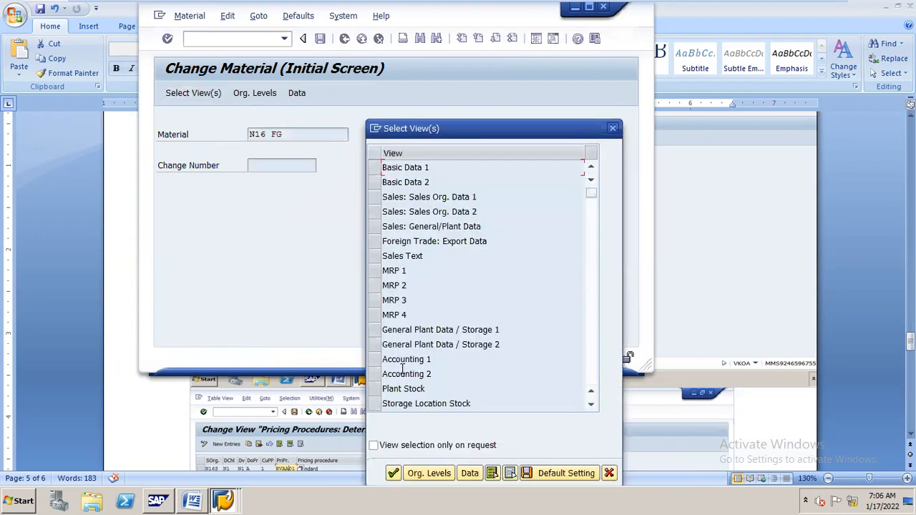
left_click(591, 405)
left_click(591, 405)
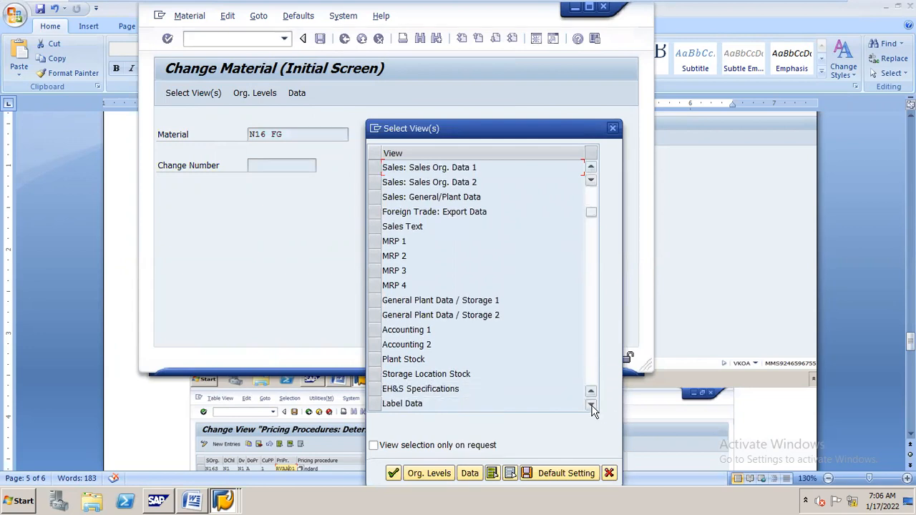
left_click(591, 405)
left_click(591, 405)
left_click(591, 405)
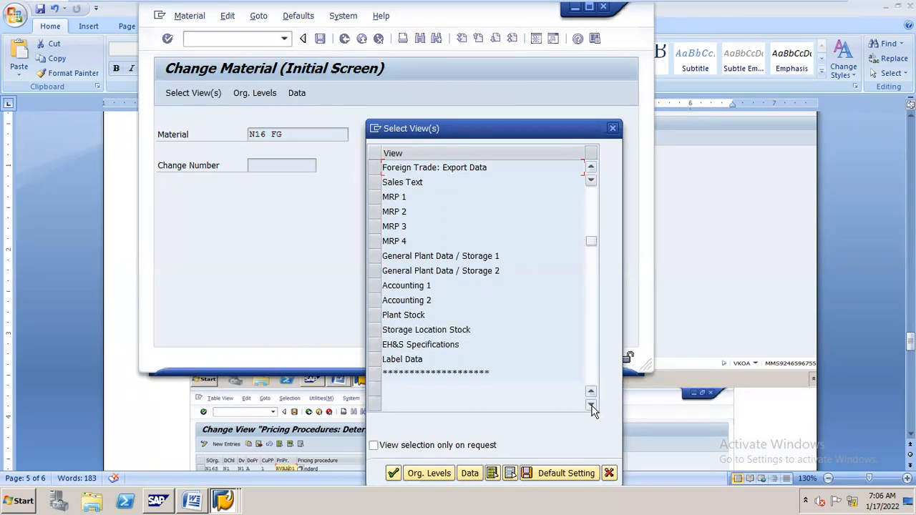
left_click(612, 128)
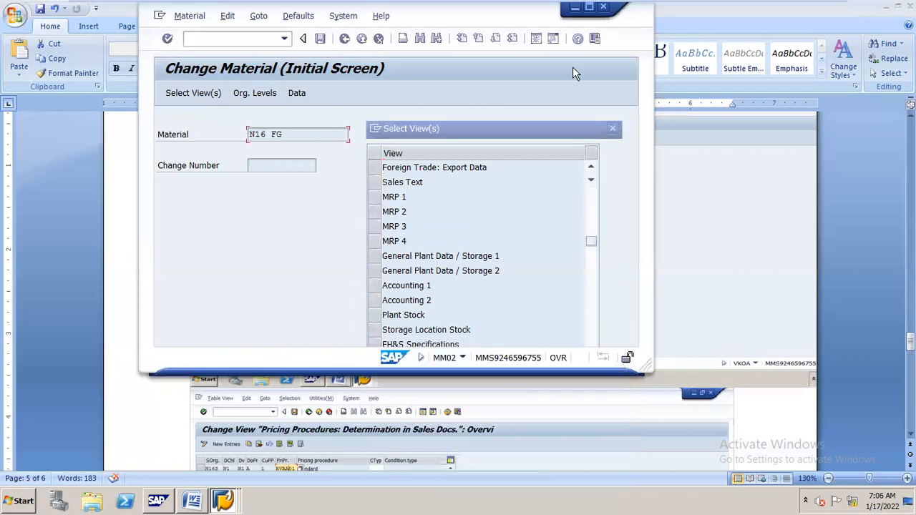
Leave the material change screen and start transaction MM01 to create another material
left_click(588, 8)
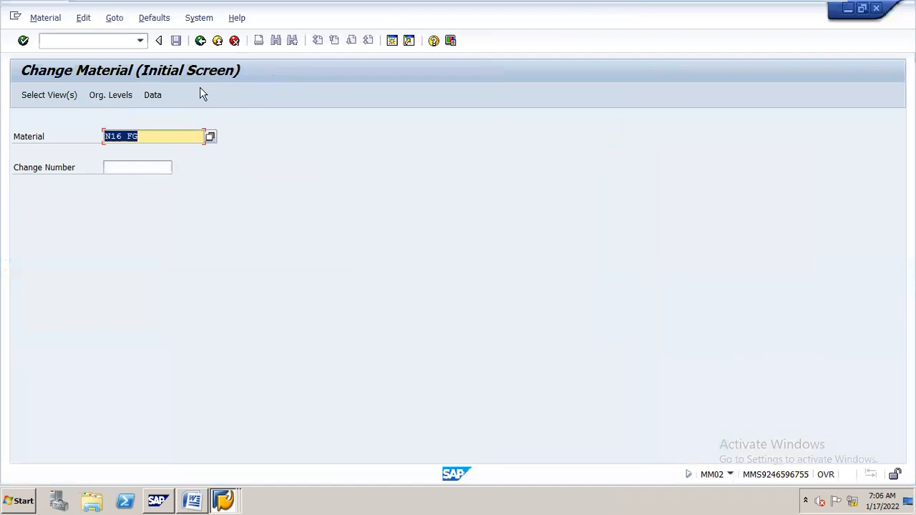
left_click(120, 43)
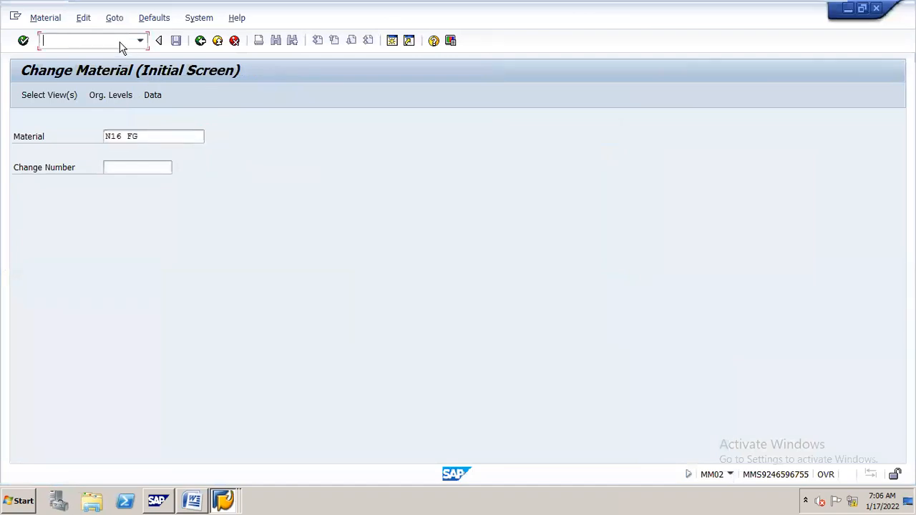
type("/NMM021")
key("Return")
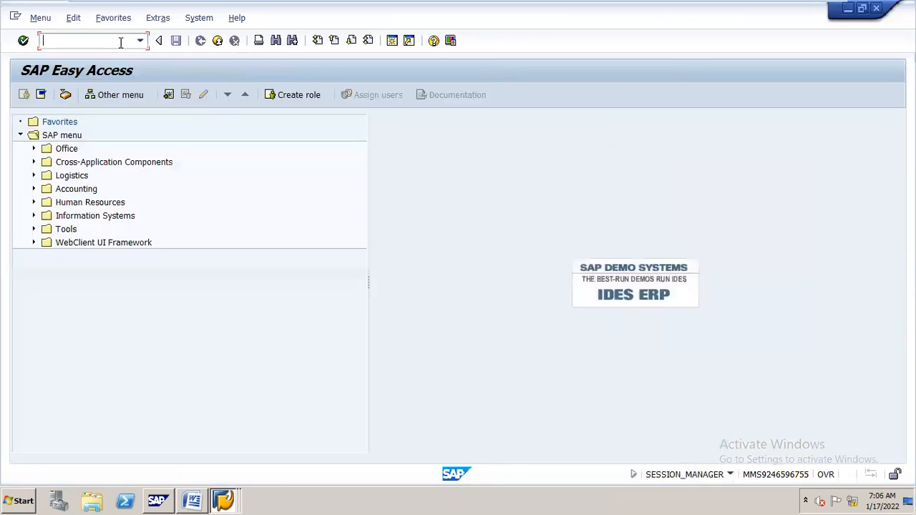
type("/NMM01")
key("Return")
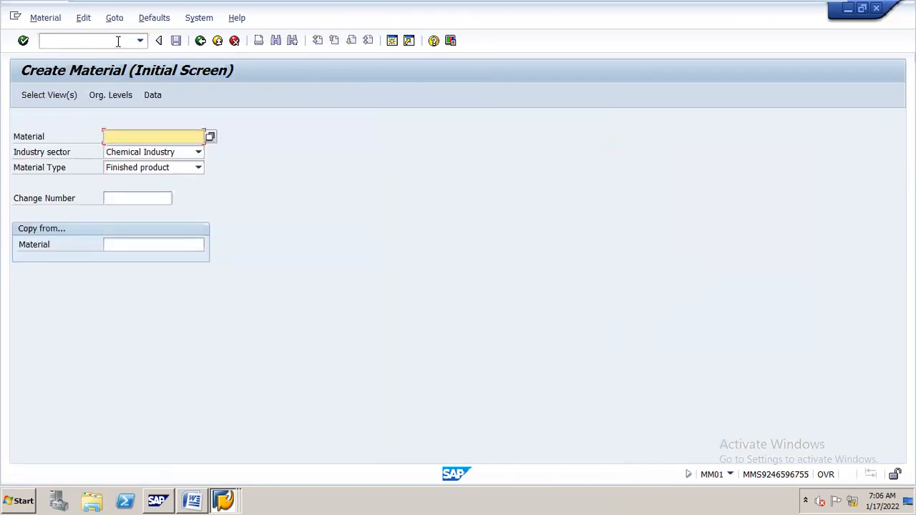
Enter N16 FG1 as the new material
key("Down")
key("Return")
type("1")
left_click_drag(156, 136, 99, 142)
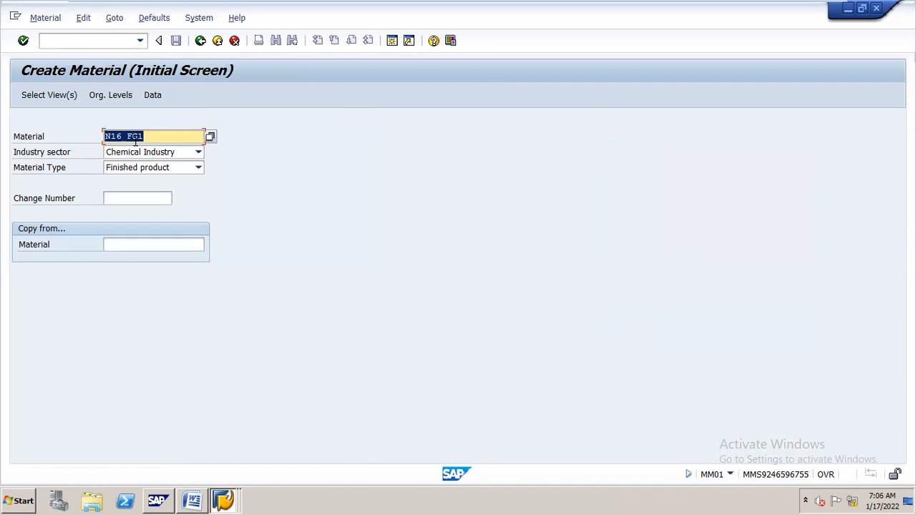
Select the views Basic Data 1, Sales Org. Data 1 and 2, Sales General/Plant Data, MRP 1 and General Plant Data / Storage 1
left_click(122, 93)
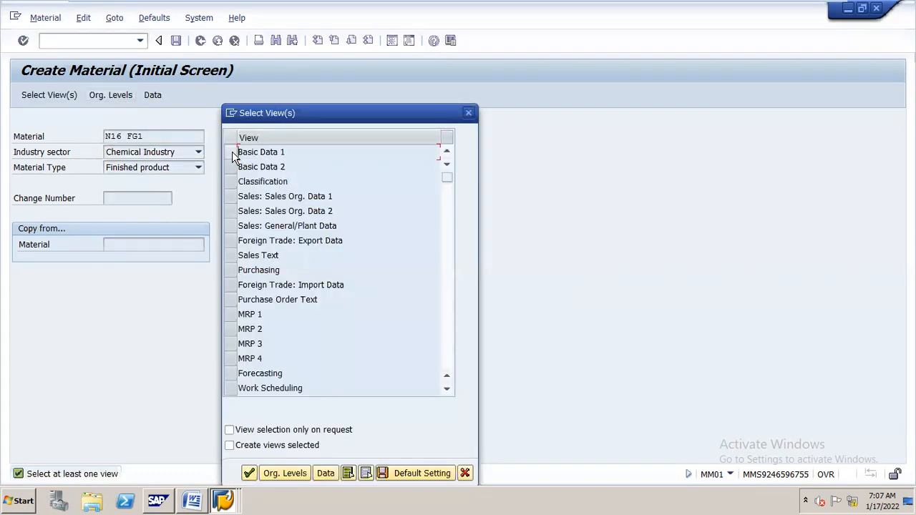
left_click(231, 151)
left_click(231, 196)
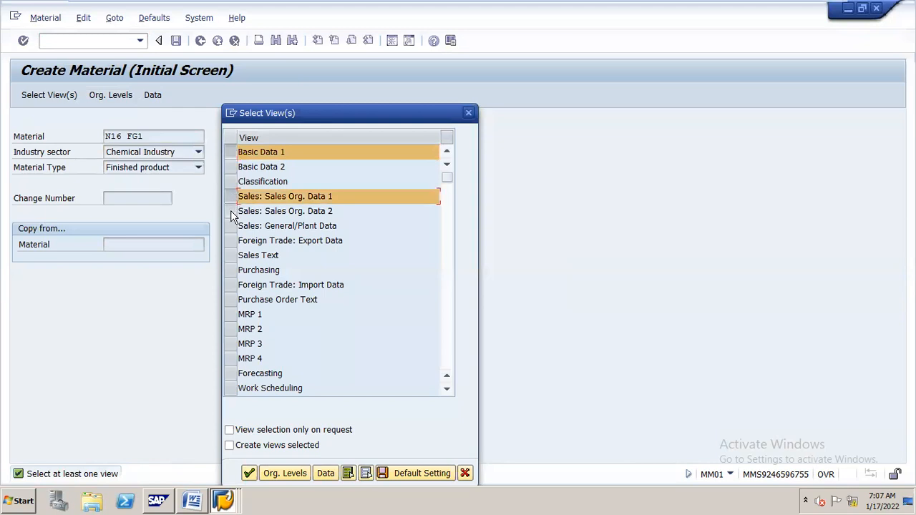
left_click(232, 210)
left_click(232, 225)
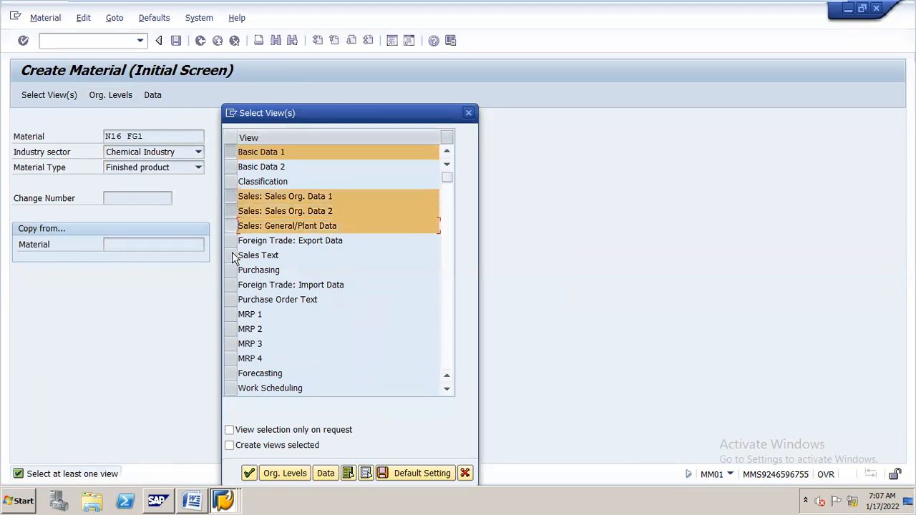
left_click(232, 314)
left_click_drag(448, 179, 449, 213)
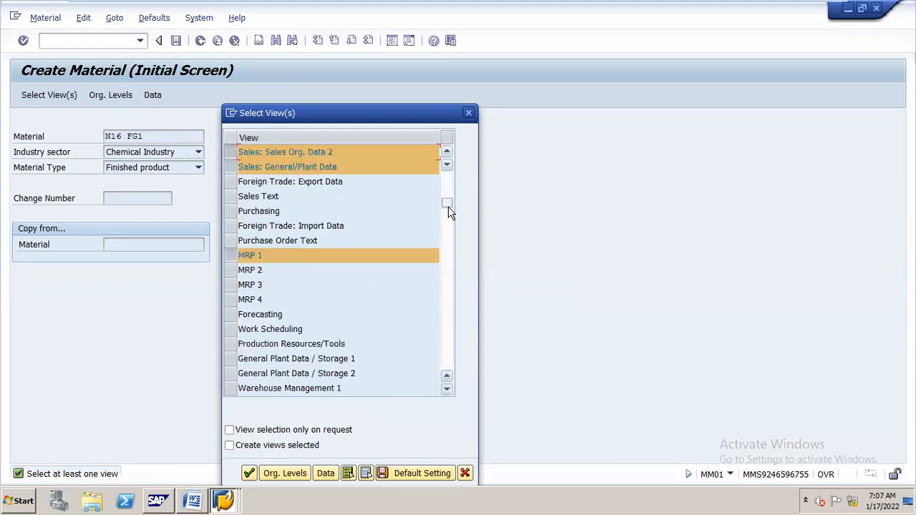
left_click(232, 358)
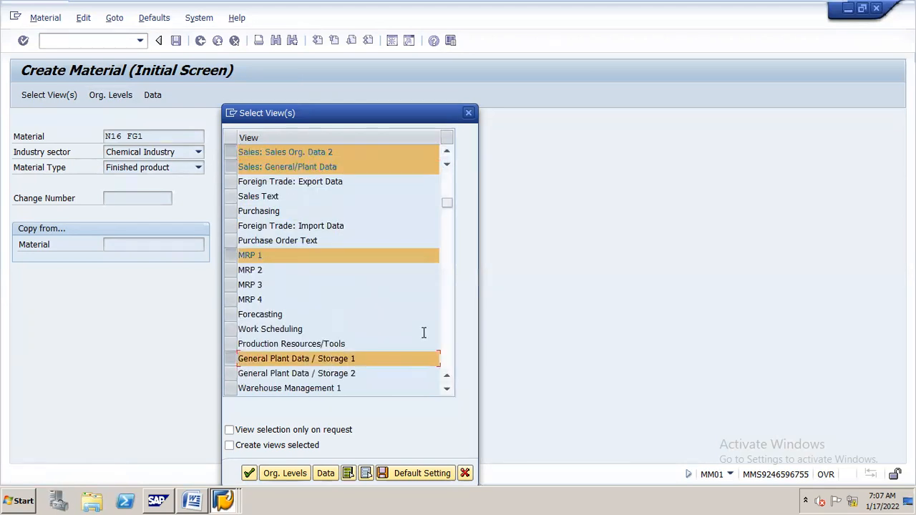
left_click_drag(449, 210, 445, 243)
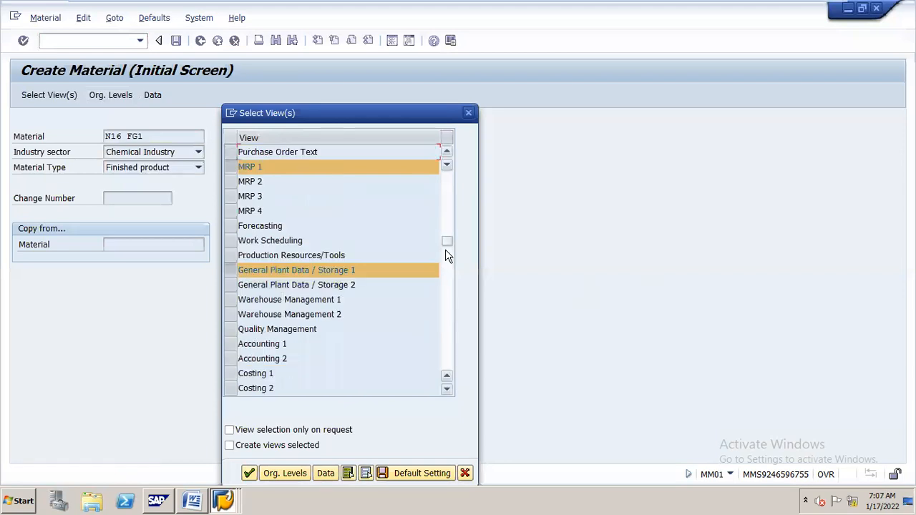
Add the Accounting 1 and Costing 1 views to the selected material views and confirm the selection
left_click(232, 346)
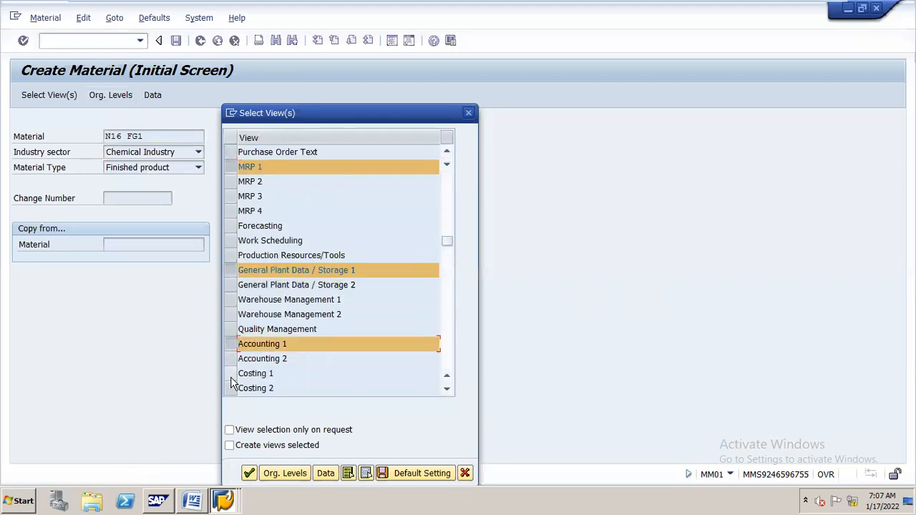
left_click(233, 374)
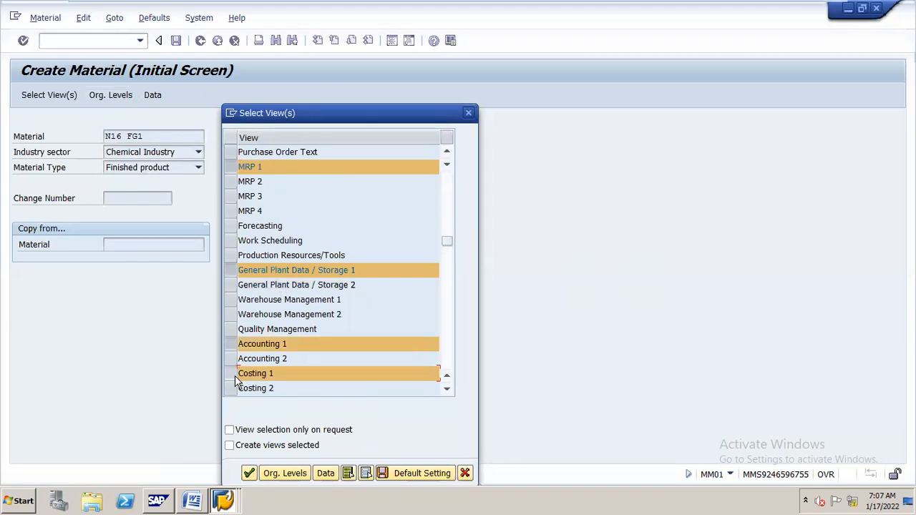
left_click(249, 473)
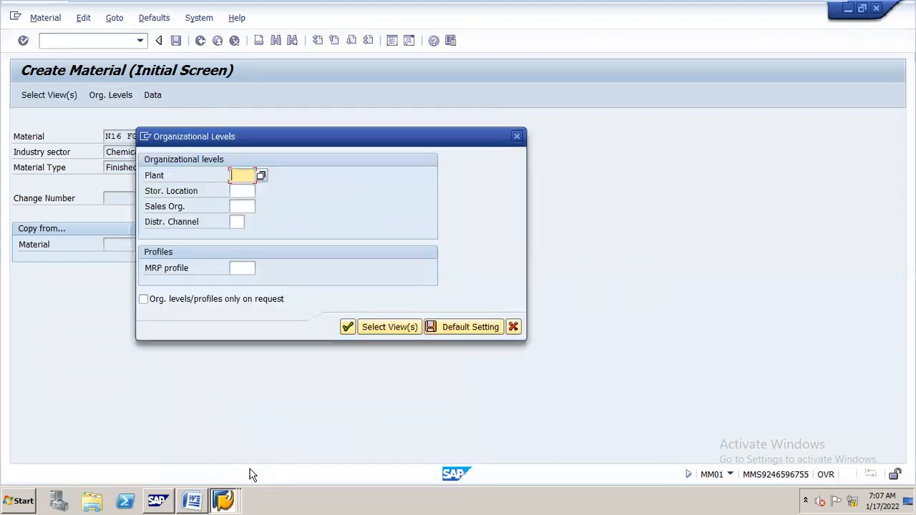
Set the organizational levels to plant N16P, storage location N16S, sales organization N16S and distribution channel N1, and confirm them
type("N16P")
key("Tab")
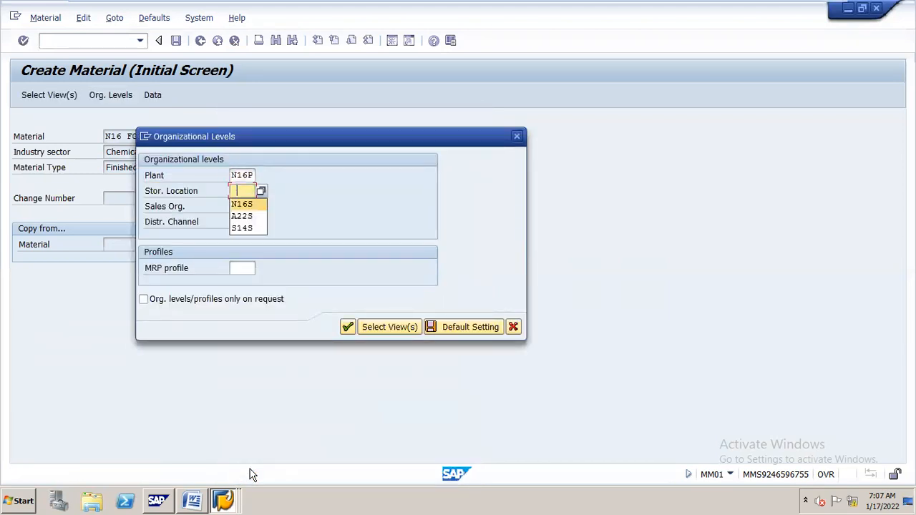
key("BackSpace")
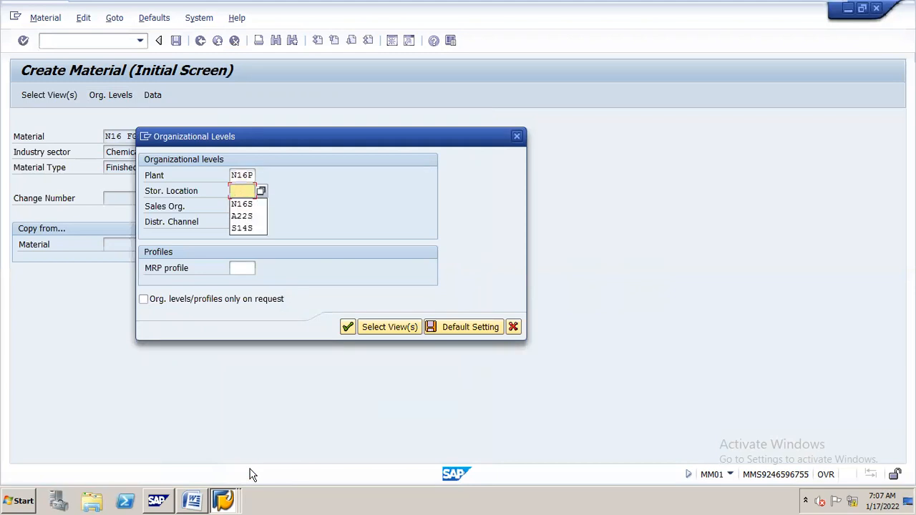
type("N16S")
key("Tab")
type("N16S")
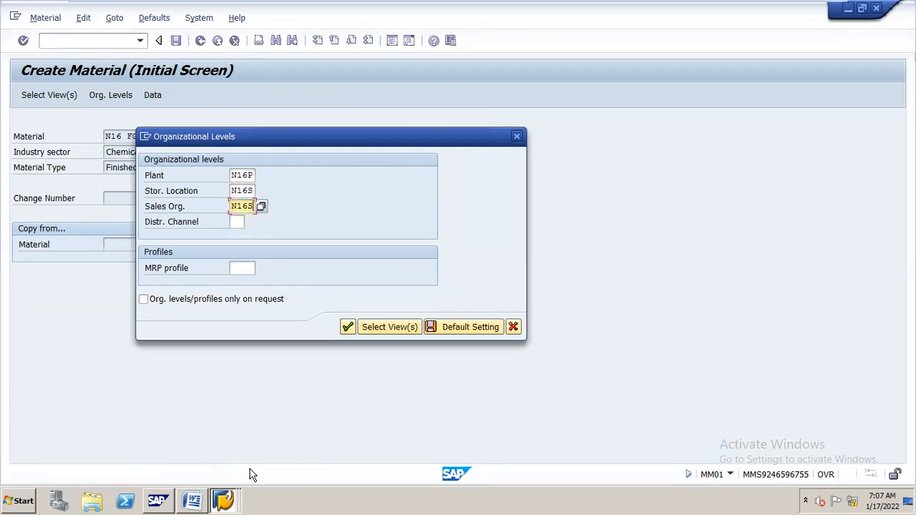
key("Tab")
type("N1")
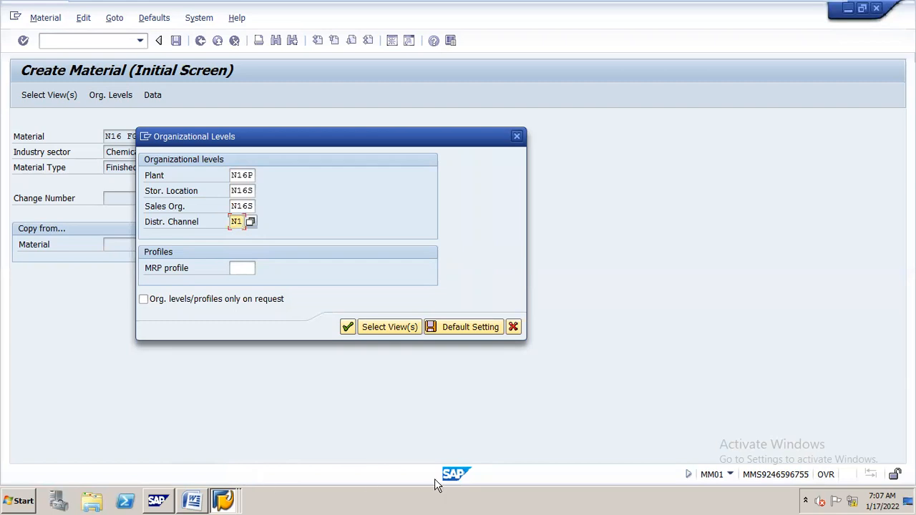
key("Return")
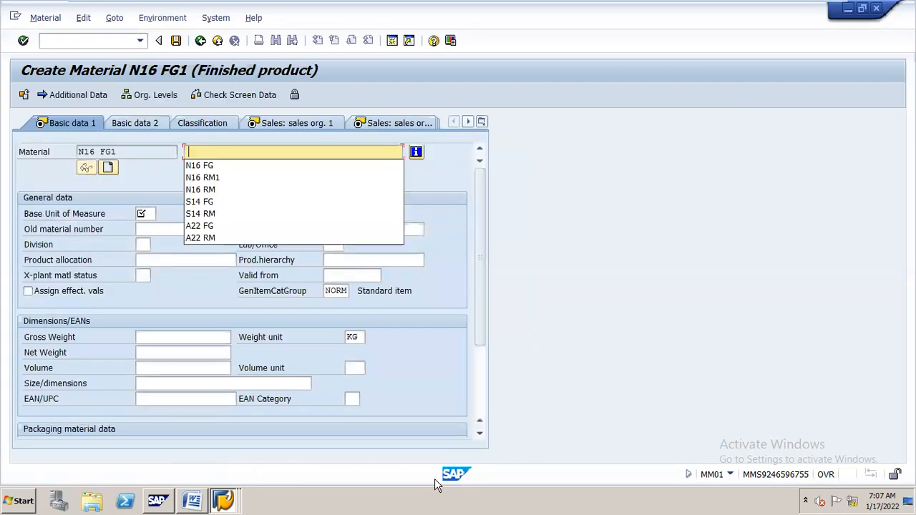
Enter N16 FG1 as the material description and set the base unit of measure to KG
key("Down")
key("Return")
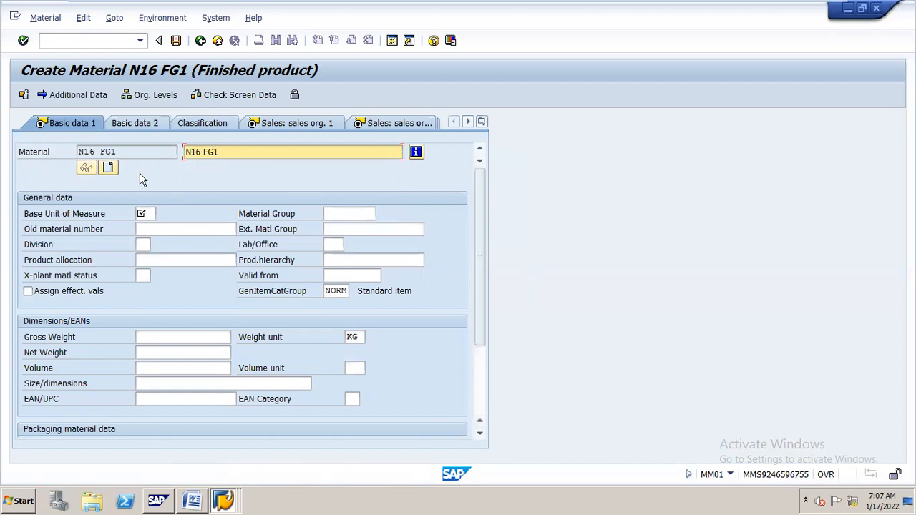
left_click(144, 213)
key("Down")
key("Return")
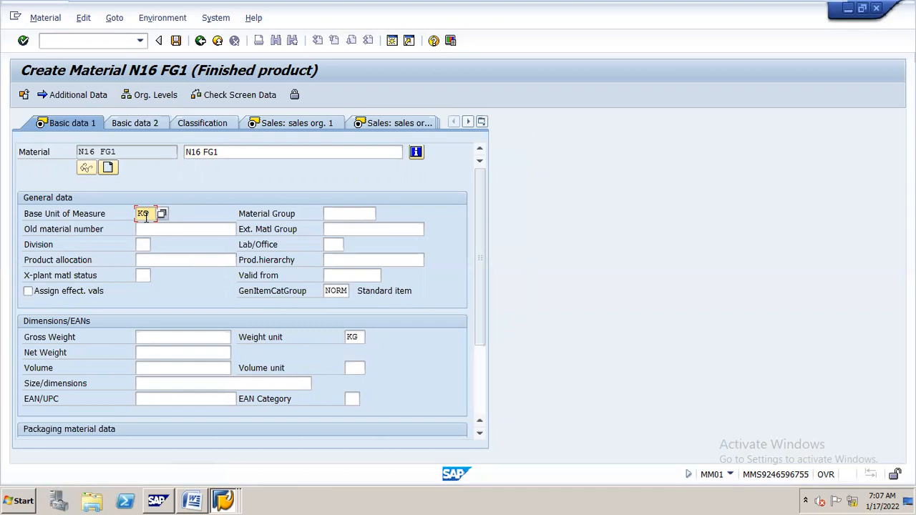
Set the material's gross weight to 1 and its net weight to 0.99
left_click(178, 335)
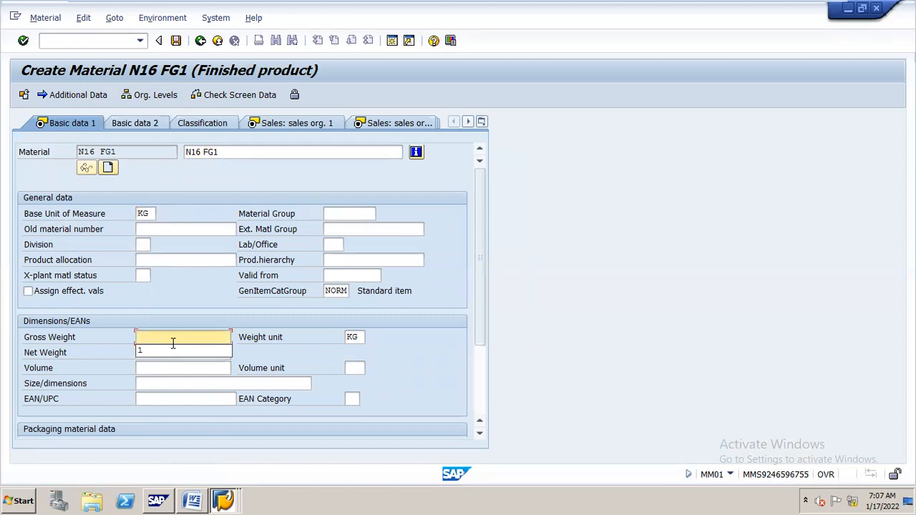
type("1")
left_click(174, 350)
type("0")
key("Down")
key("Return")
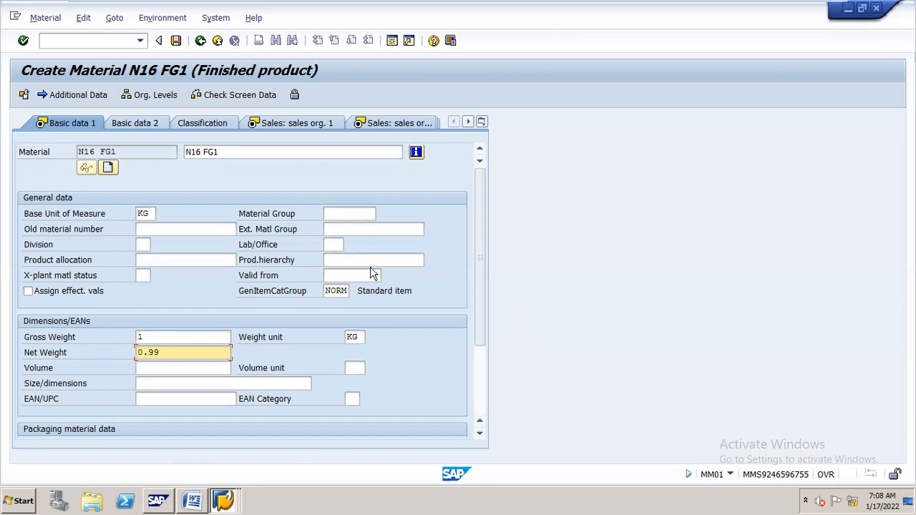
Assign division N1 to the material in its basic data
left_click(145, 244)
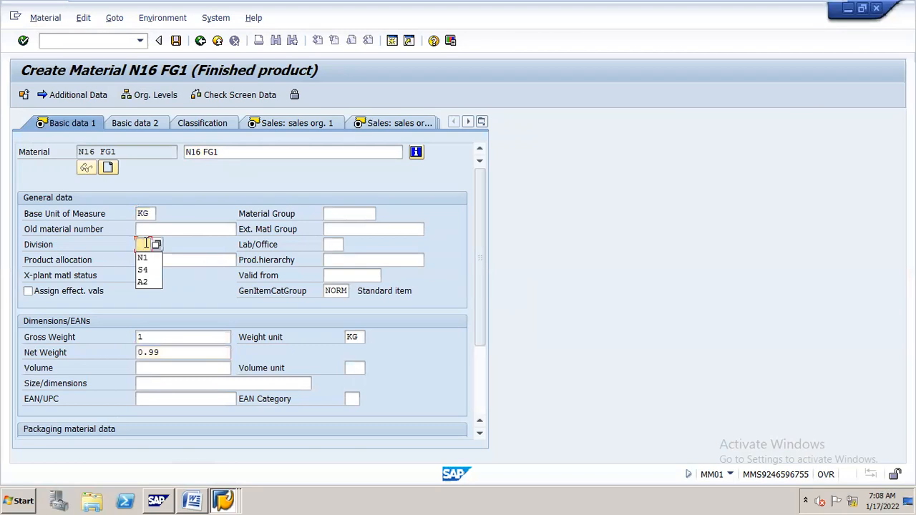
left_click(148, 256)
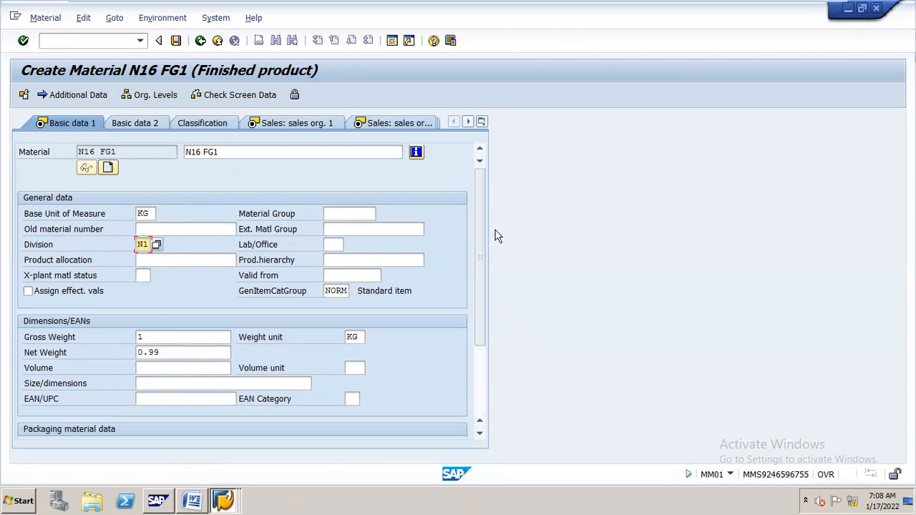
scroll(486, 279, "down", 1)
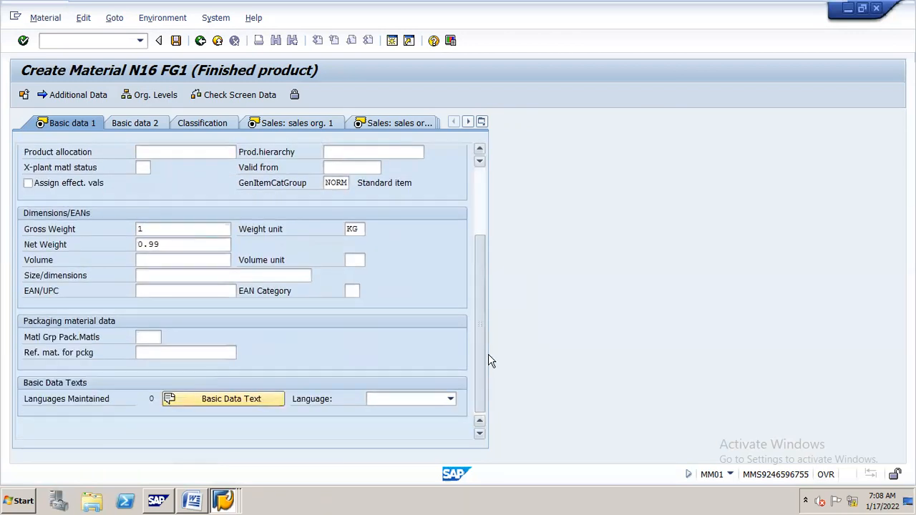
left_click_drag(480, 300, 498, 186)
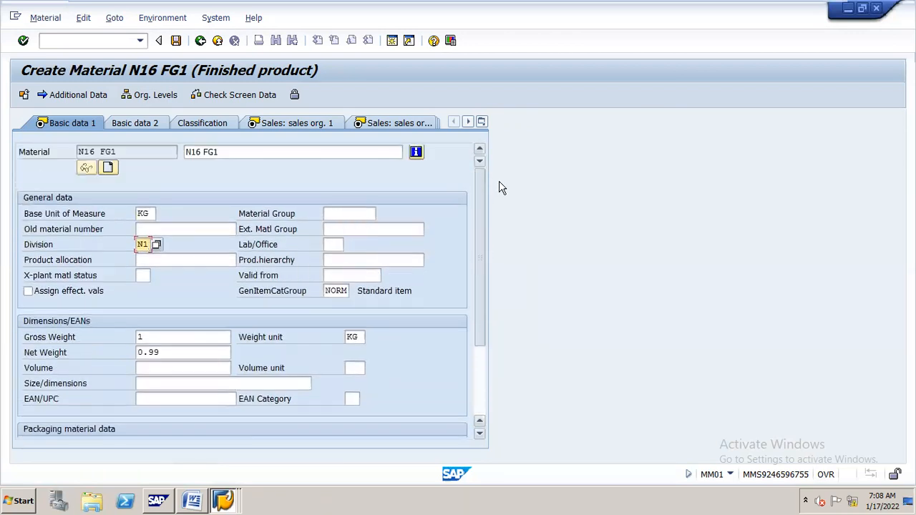
Set the tax classification for India to 1 in the first sales organization view
left_click(305, 123)
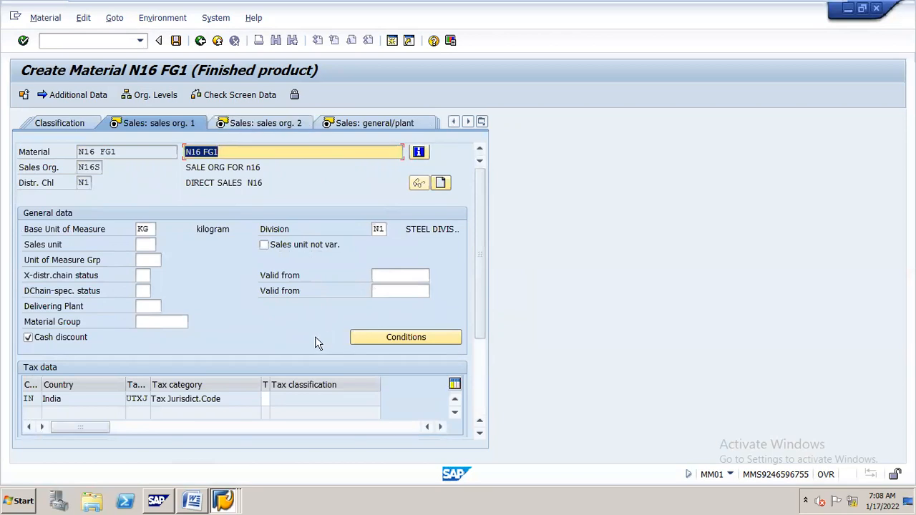
left_click(264, 398)
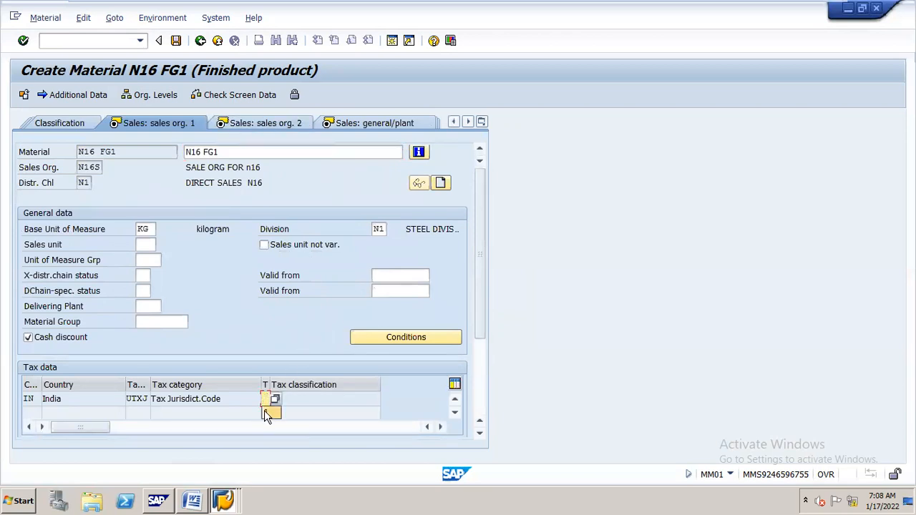
left_click(294, 132)
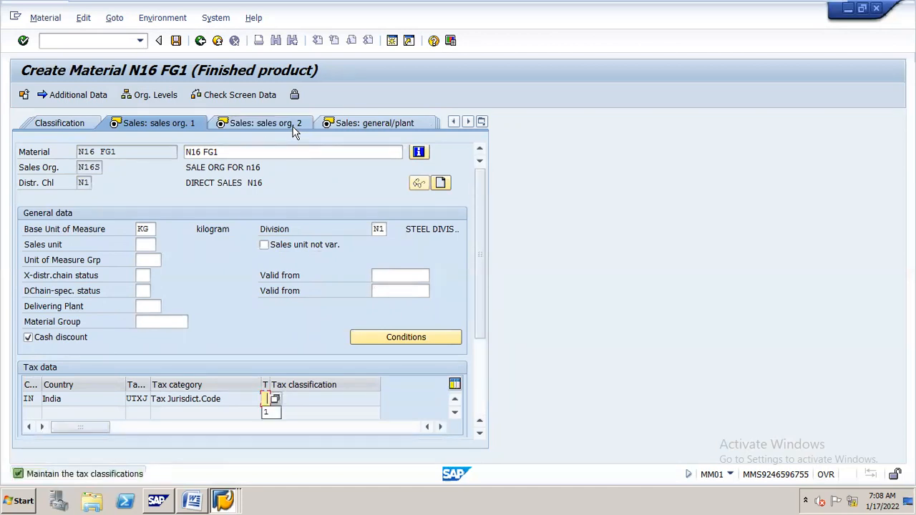
type("1")
Set the account assignment group to 03 in the second sales organization view
left_click(276, 124)
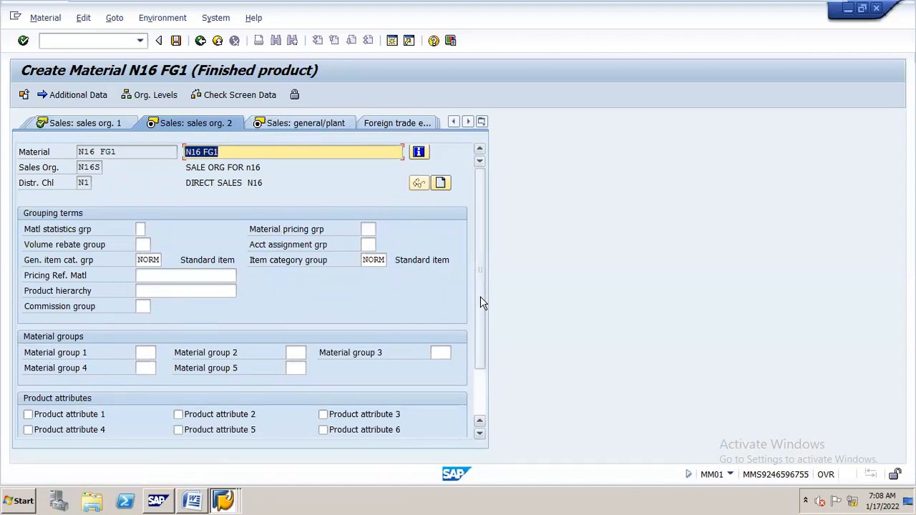
left_click_drag(481, 296, 477, 345)
left_click_drag(471, 287, 475, 256)
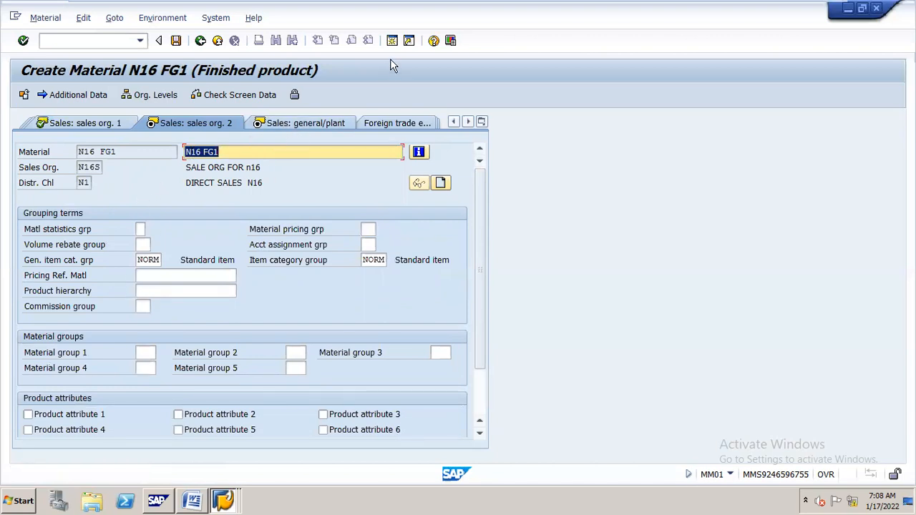
left_click(370, 244)
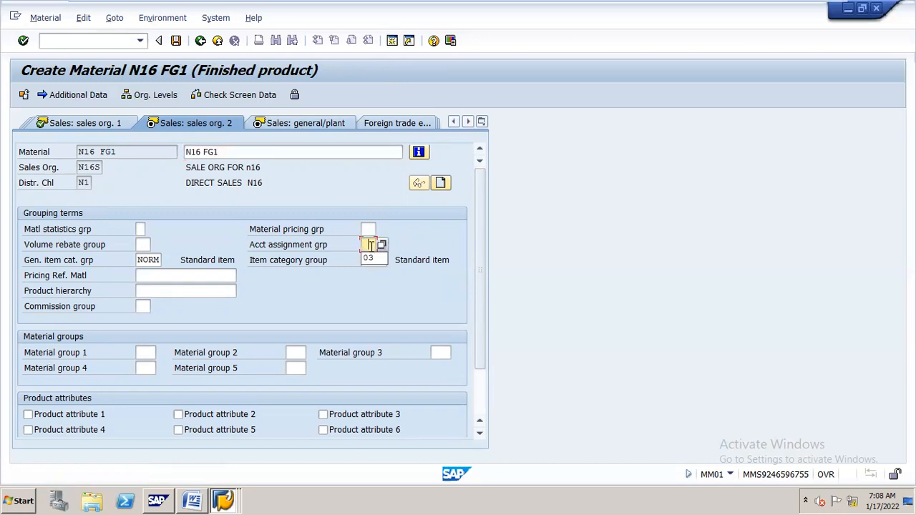
left_click(372, 259)
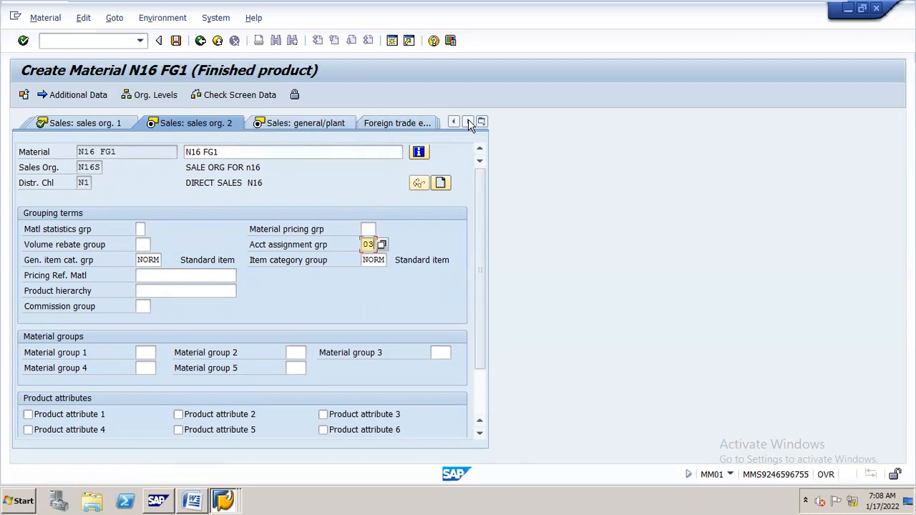
In the general plant sales data, set the availability check to KP and both the transportation group and loading group to 0003
left_click(322, 122)
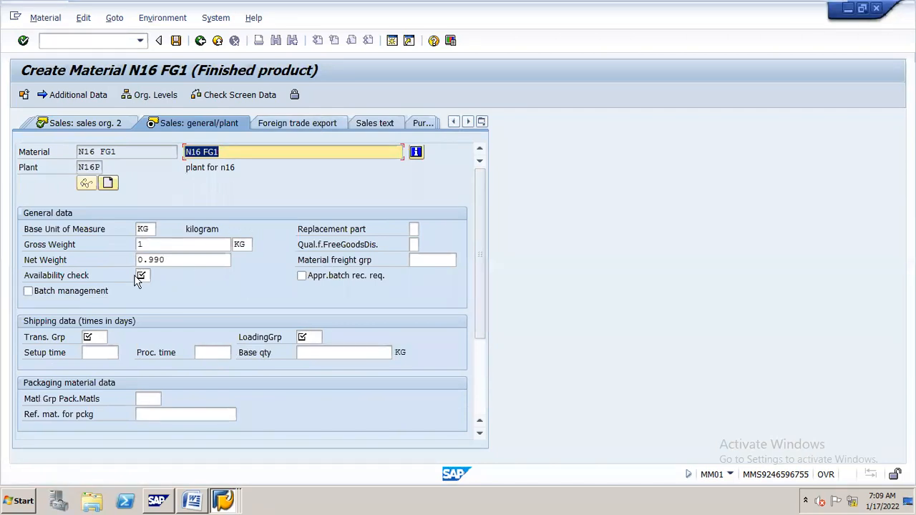
left_click(142, 277)
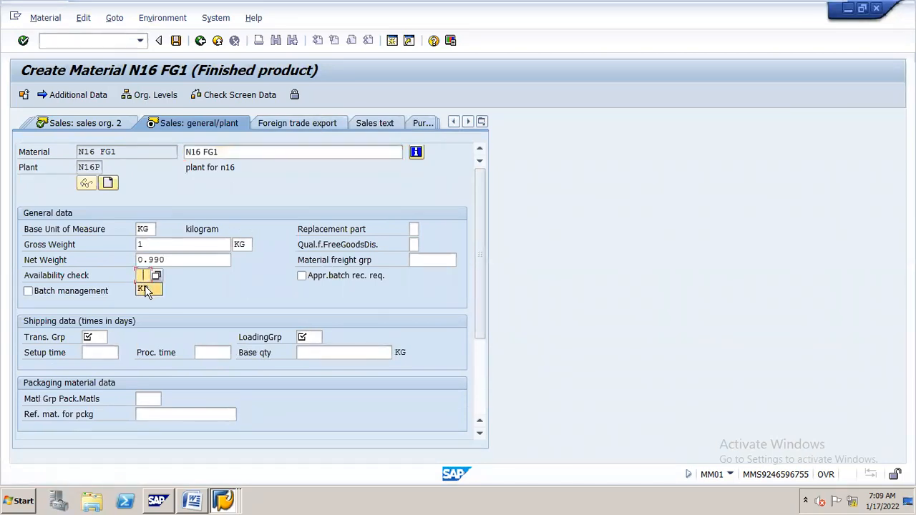
key("Return")
left_click(95, 339)
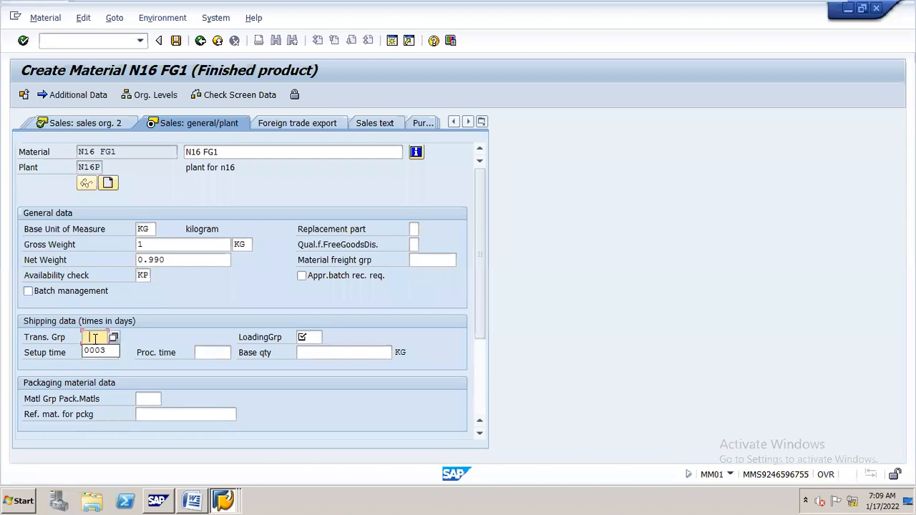
left_click(95, 350)
left_click(304, 337)
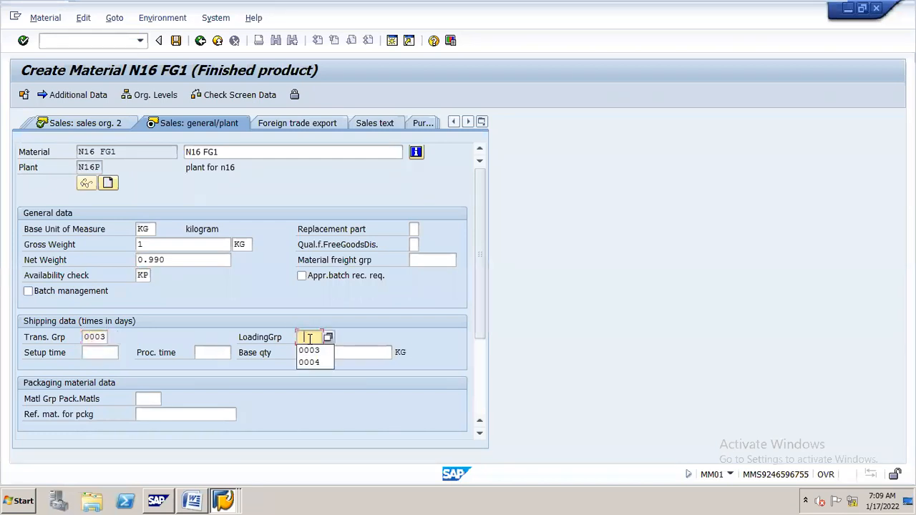
left_click(311, 350)
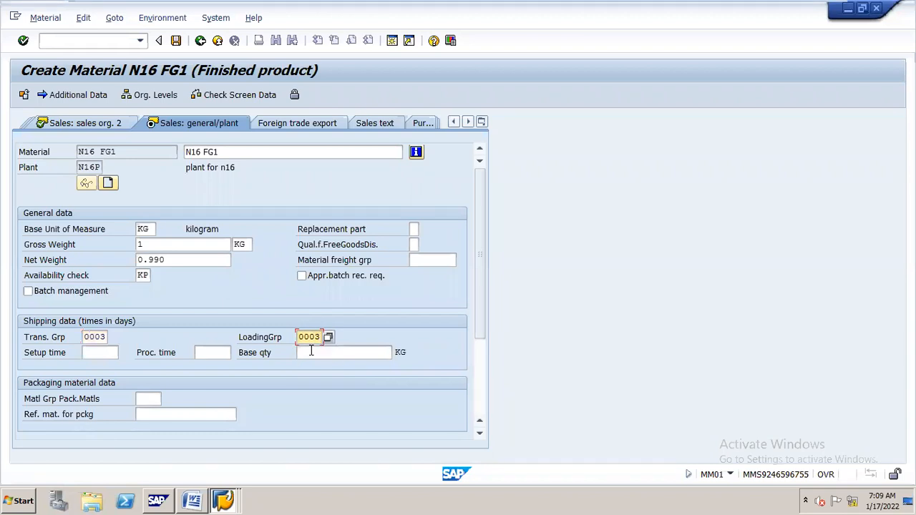
Set the MRP type to ND in the MRP 1 view
left_click(468, 123)
left_click(468, 123)
left_click(468, 123)
left_click(468, 122)
left_click(468, 122)
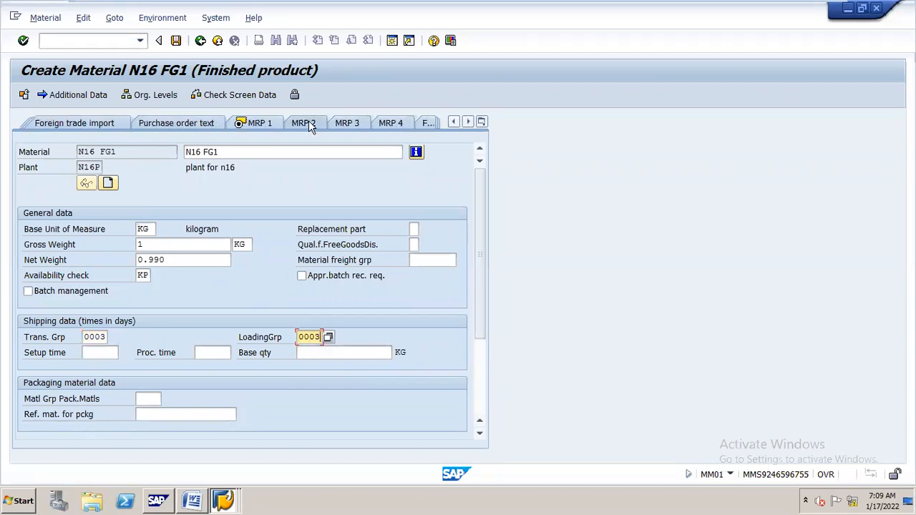
left_click(269, 123)
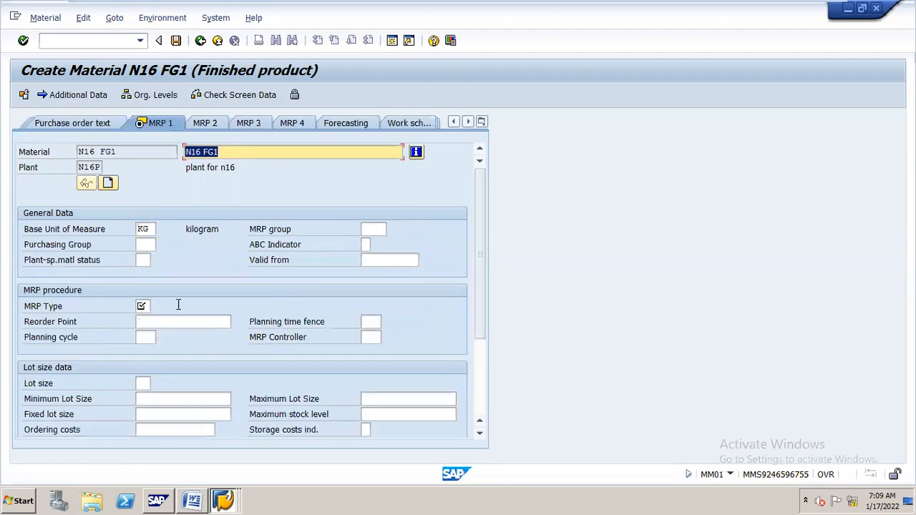
left_click(143, 306)
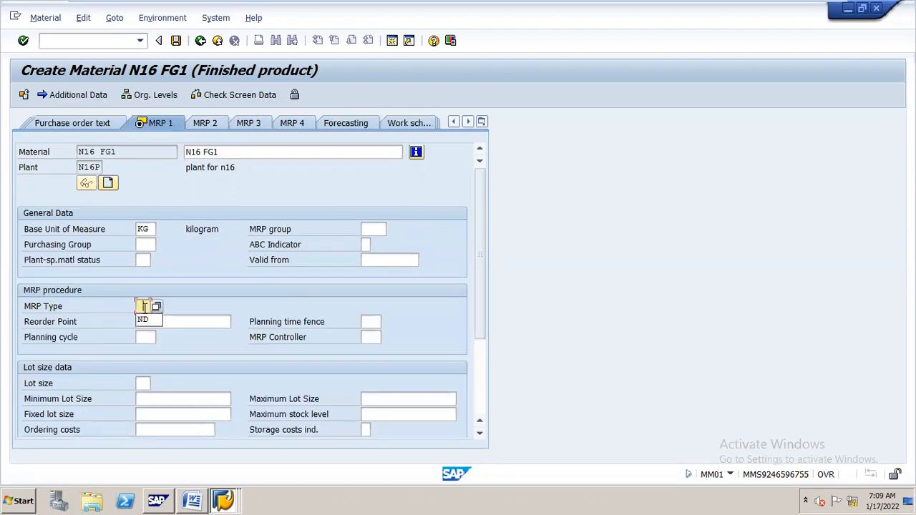
left_click(143, 320)
Open the Plant data / storage 1 view of the material
left_click(469, 123)
left_click(469, 122)
left_click(469, 122)
left_click(469, 122)
left_click(469, 123)
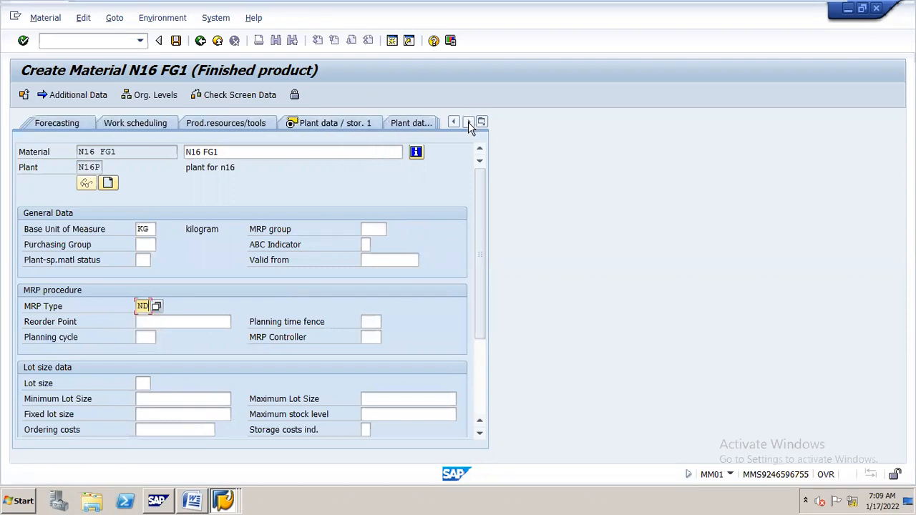
left_click(326, 125)
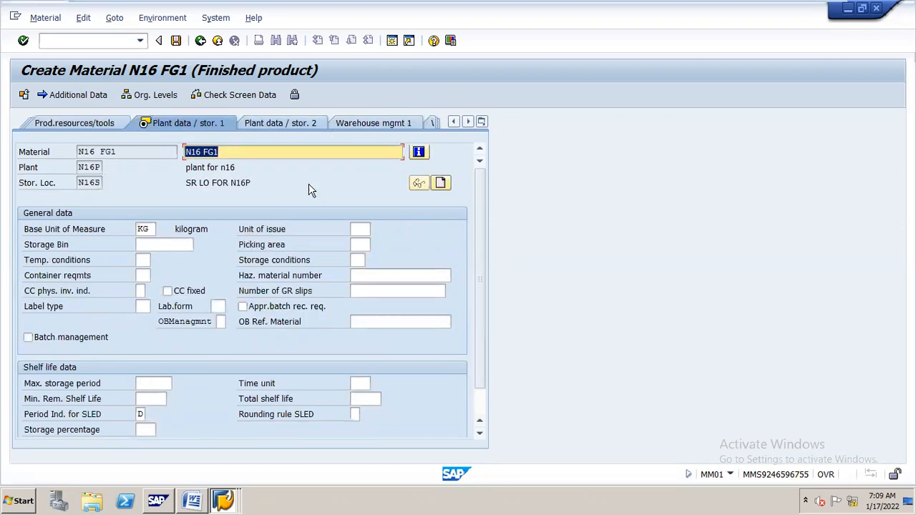
In the Accounting 1 view, set the valuation class to N162 and the standard price to 200
left_click(469, 122)
left_click(469, 122)
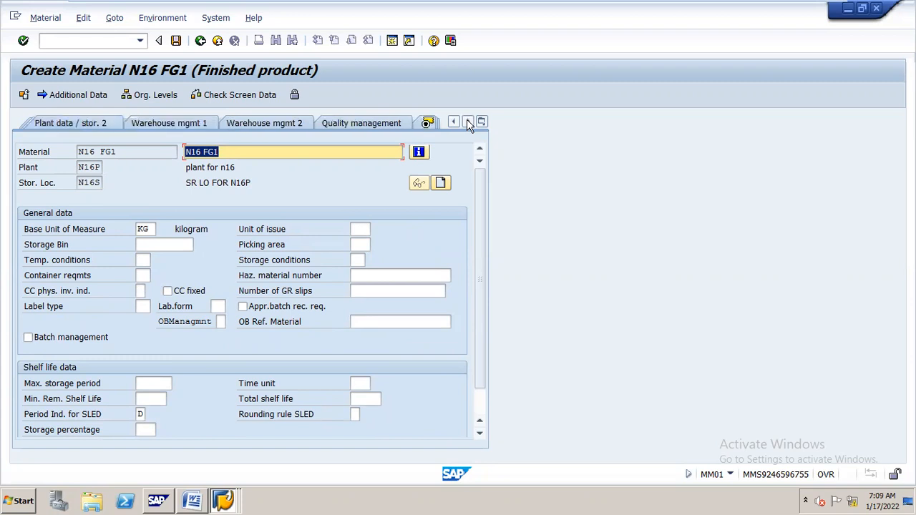
left_click(469, 122)
left_click(468, 122)
left_click(267, 120)
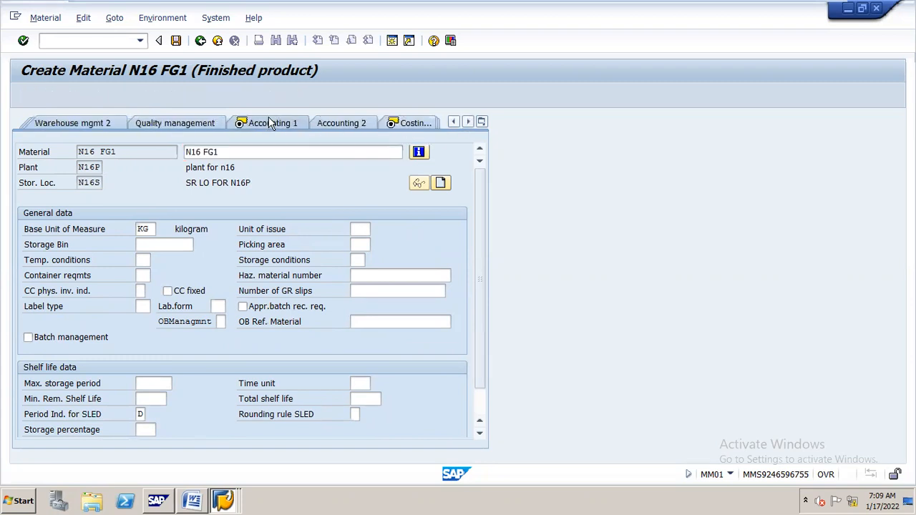
left_click(147, 306)
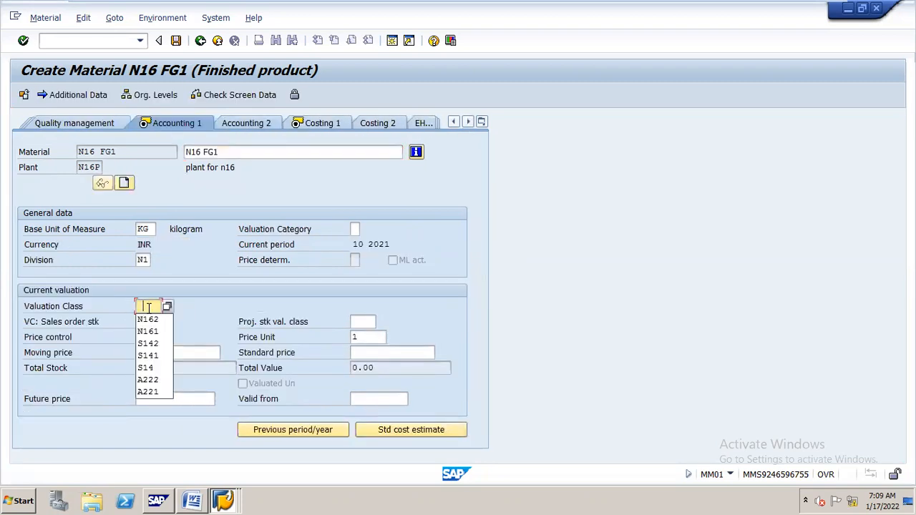
left_click(148, 320)
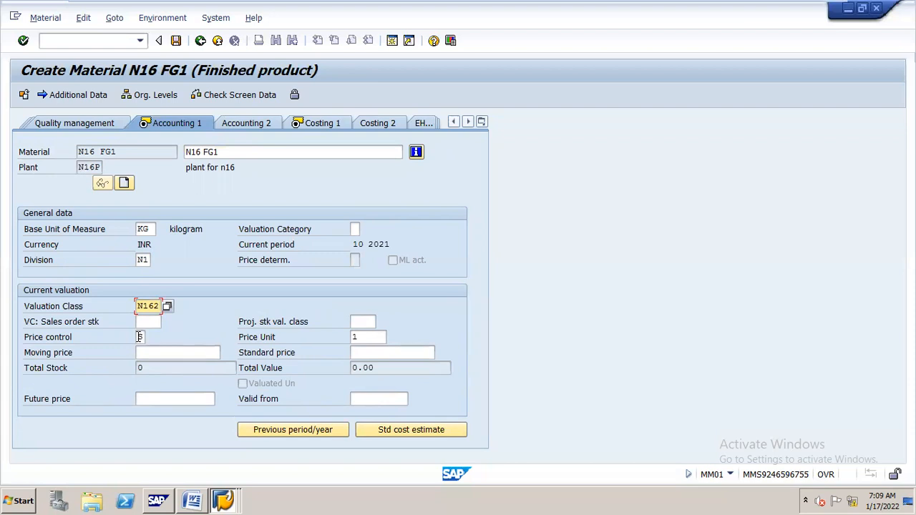
left_click(360, 353)
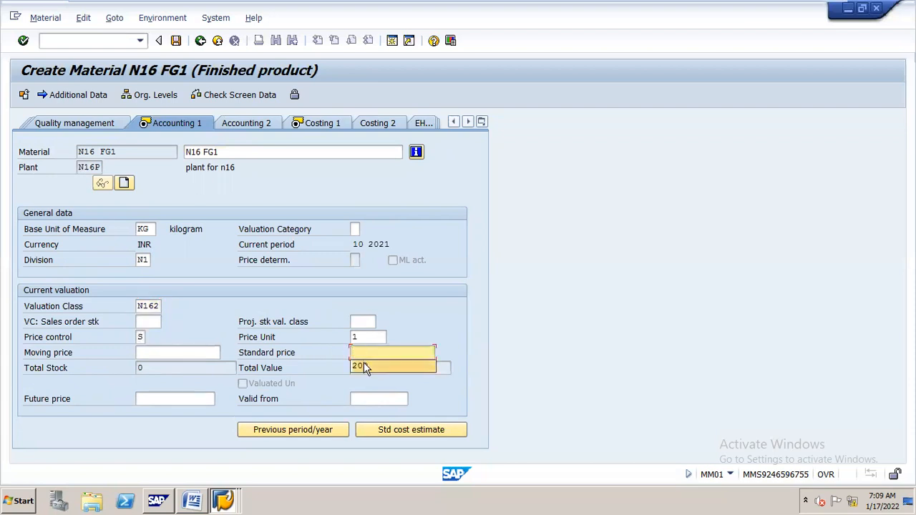
left_click(363, 366)
In the Costing 1 view, set the profit center to STEEL, enable Material origin, and save the material
left_click(319, 129)
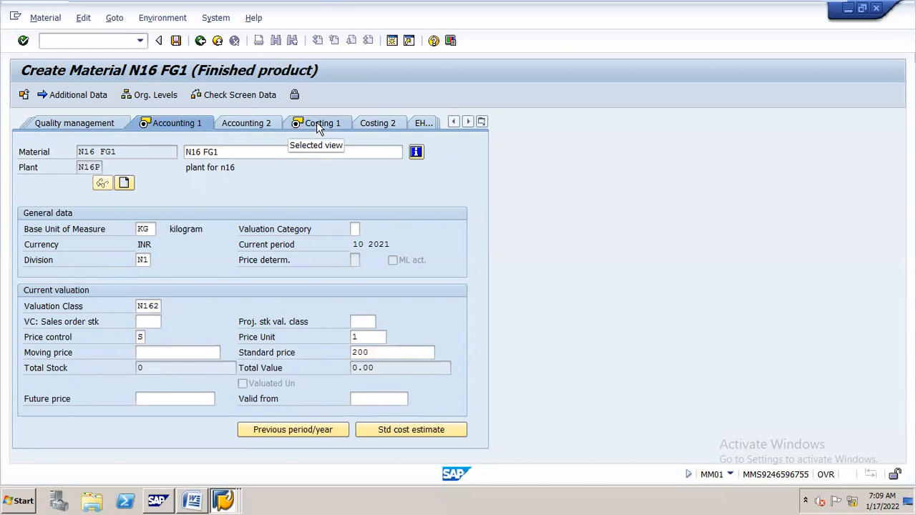
left_click(318, 125)
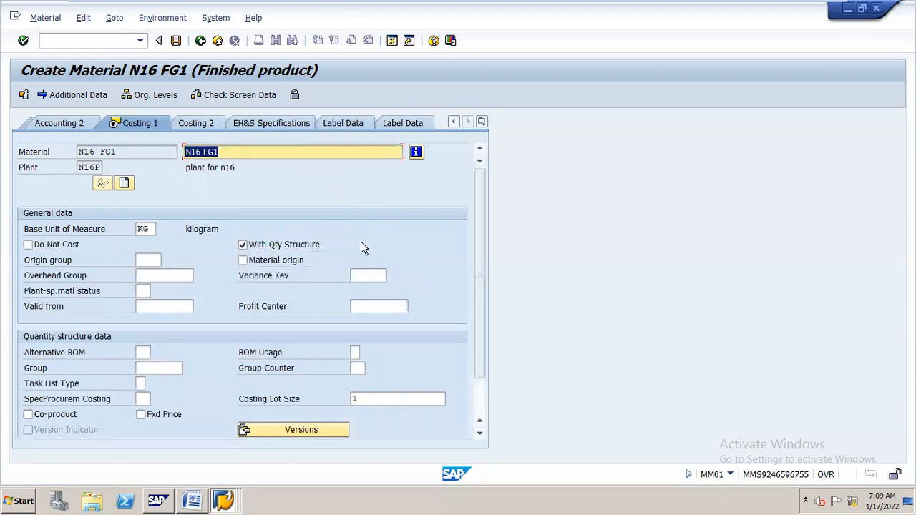
left_click(374, 306)
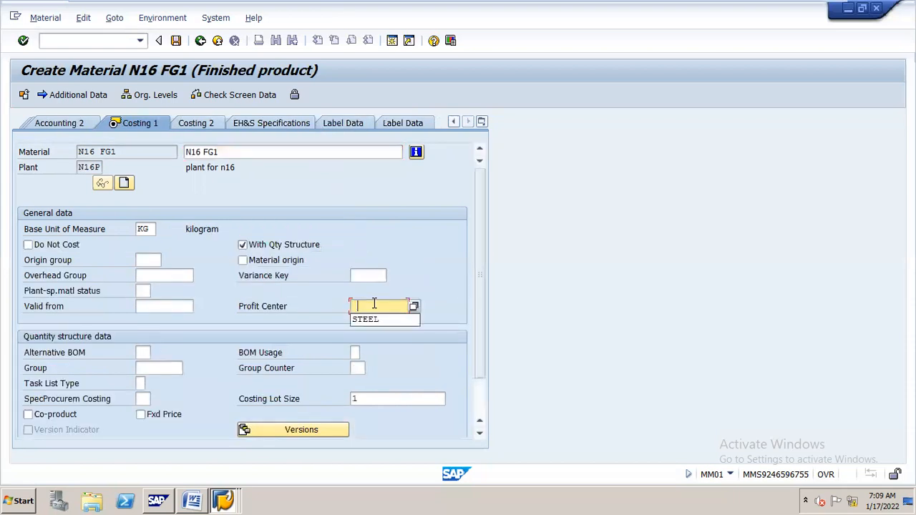
left_click(375, 319)
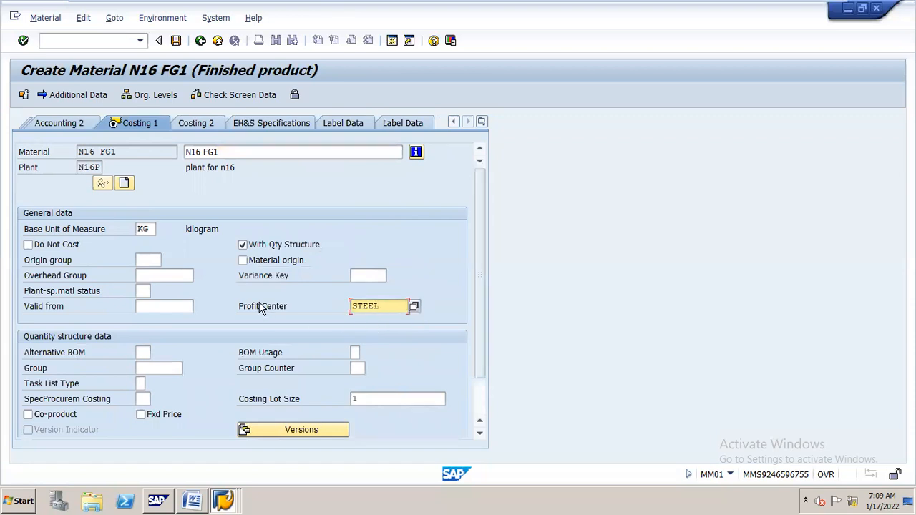
left_click(243, 261)
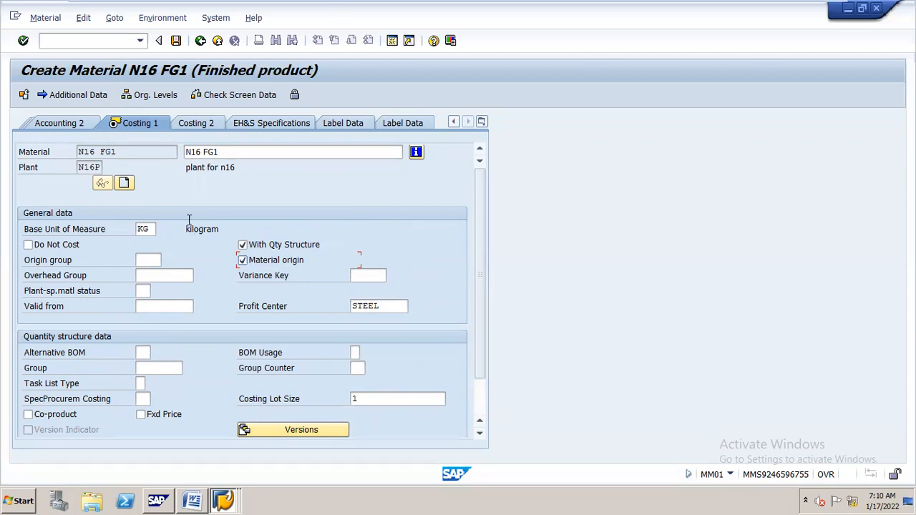
left_click(69, 121)
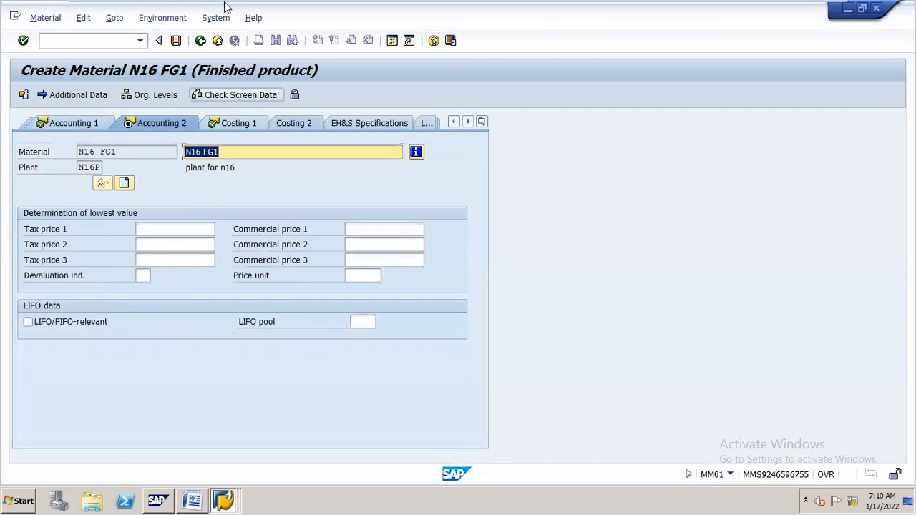
left_click(176, 40)
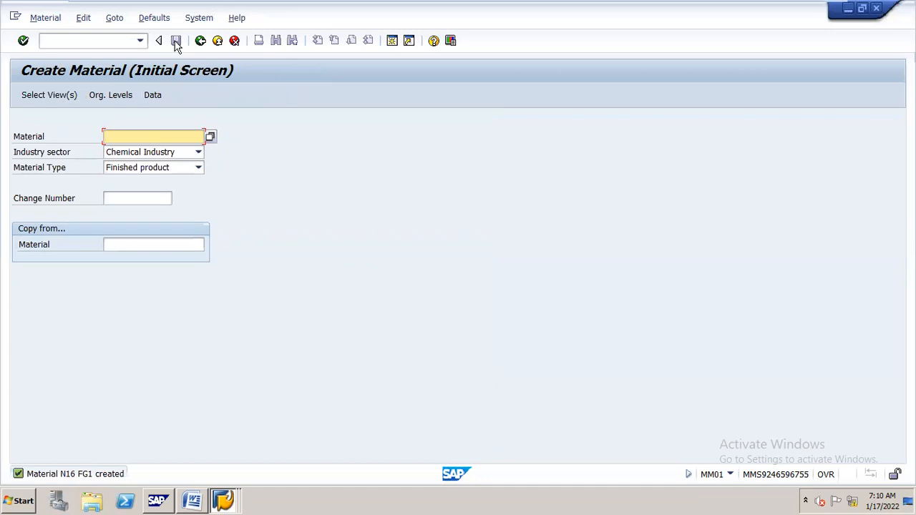
Open transaction VK11 for creating condition records
left_click(109, 40)
type("/N")
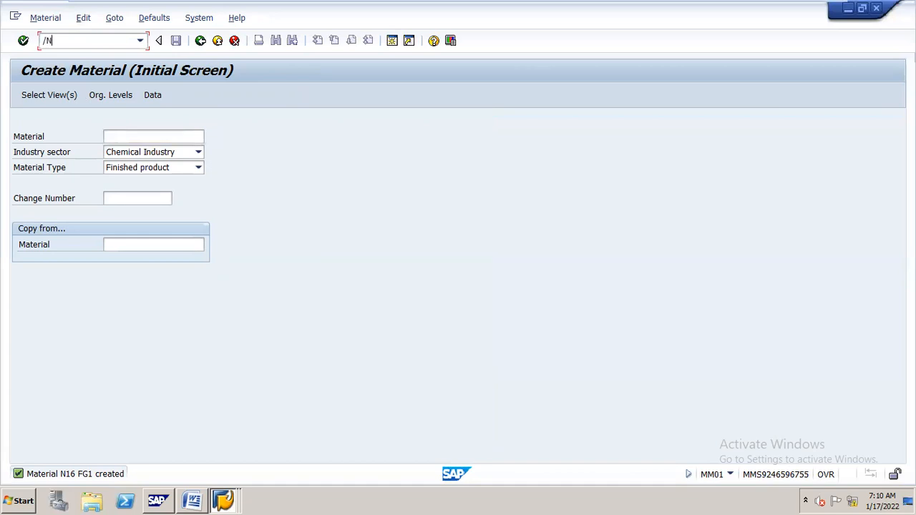
type("MM01")
key("Return")
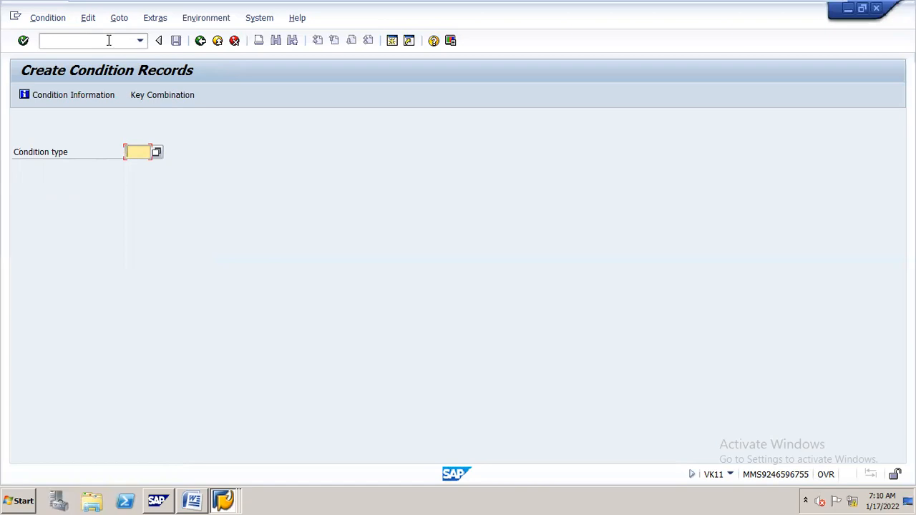
Start a condition record of type PR00 with the key combination Material with release status
type("PR00")
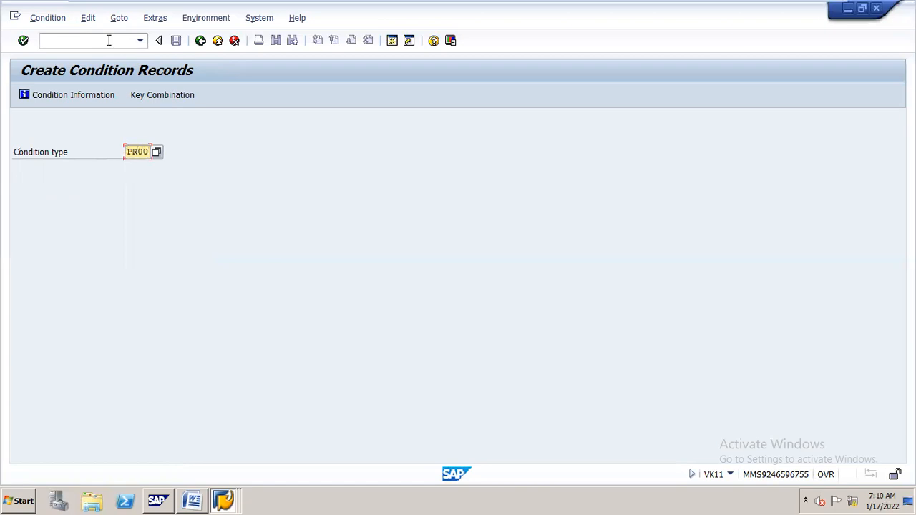
key("Return")
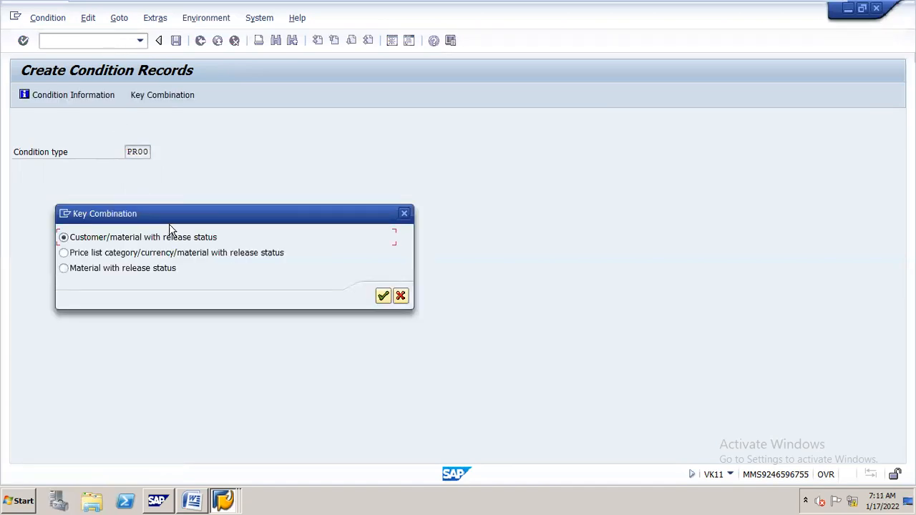
left_click_drag(173, 220, 352, 184)
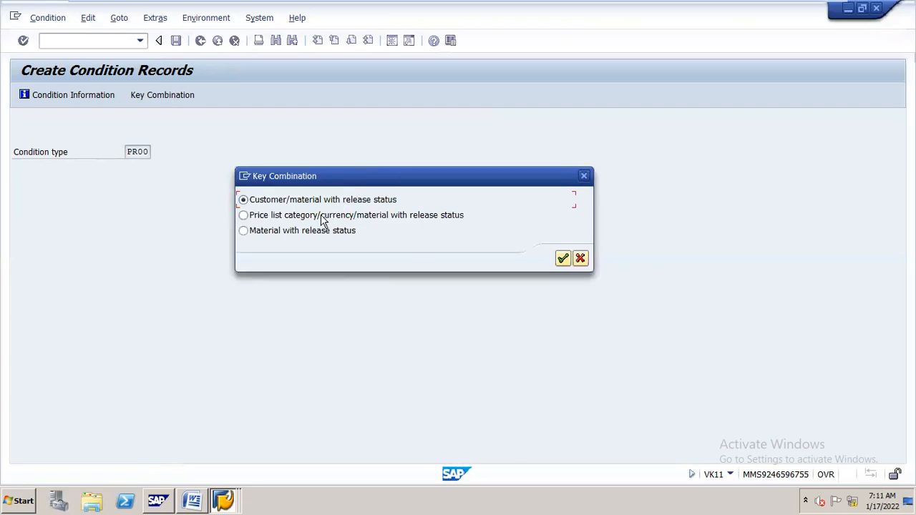
left_click(243, 232)
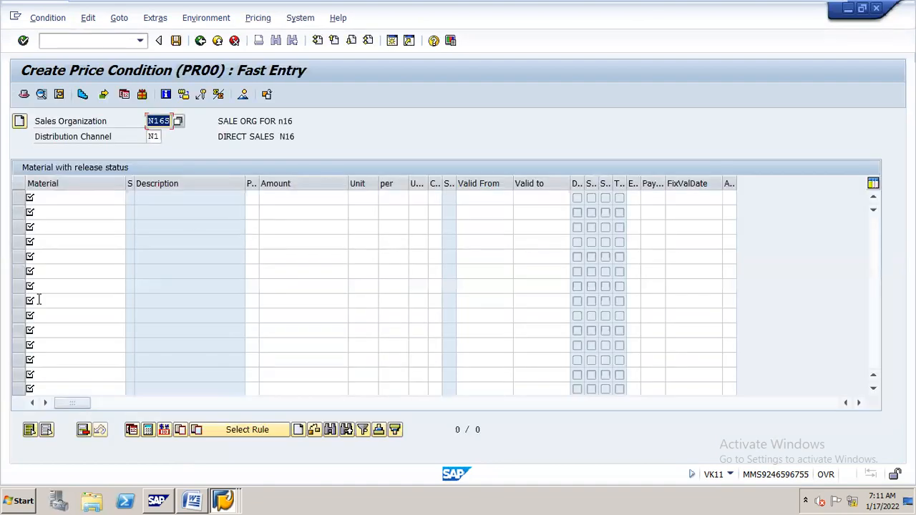
Enter a PR00 price of 500 for material N16 FG1 in the first row and save the condition record
left_click(87, 199)
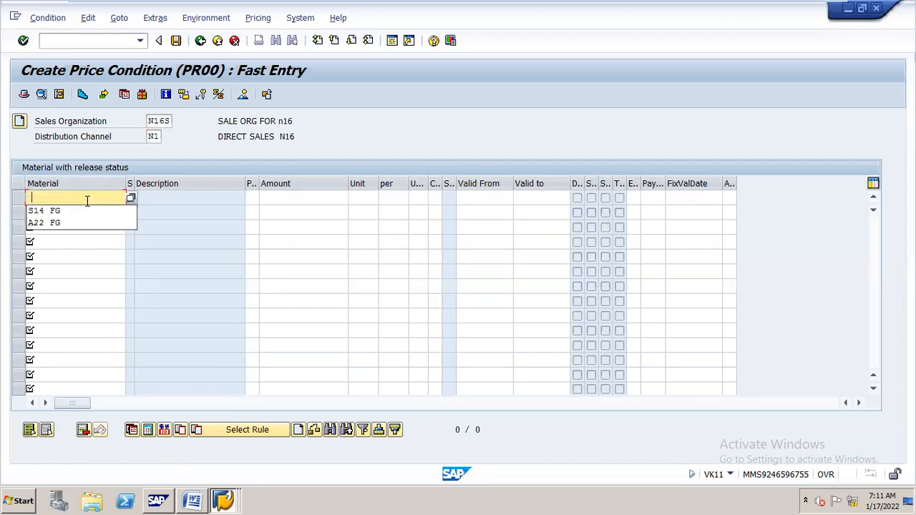
type("N16")
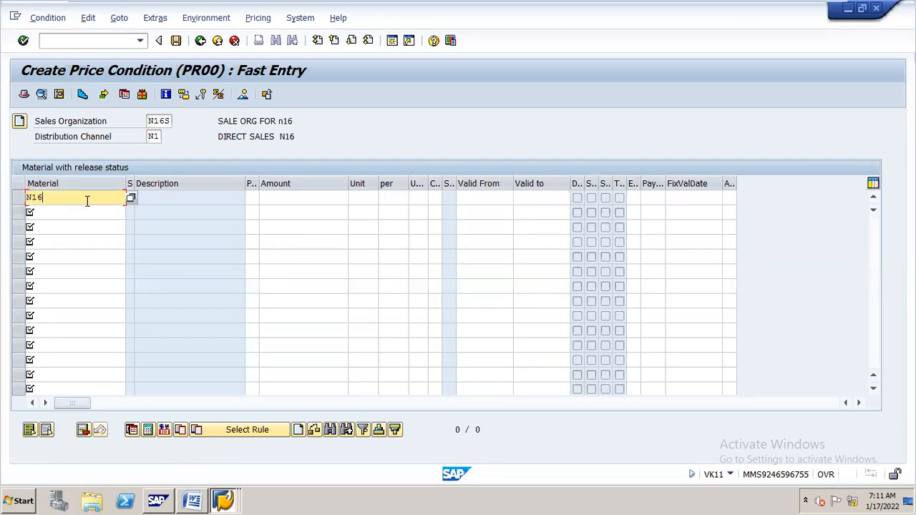
type("S")
key("BackSpace")
type("FG1")
key("Tab")
type("500")
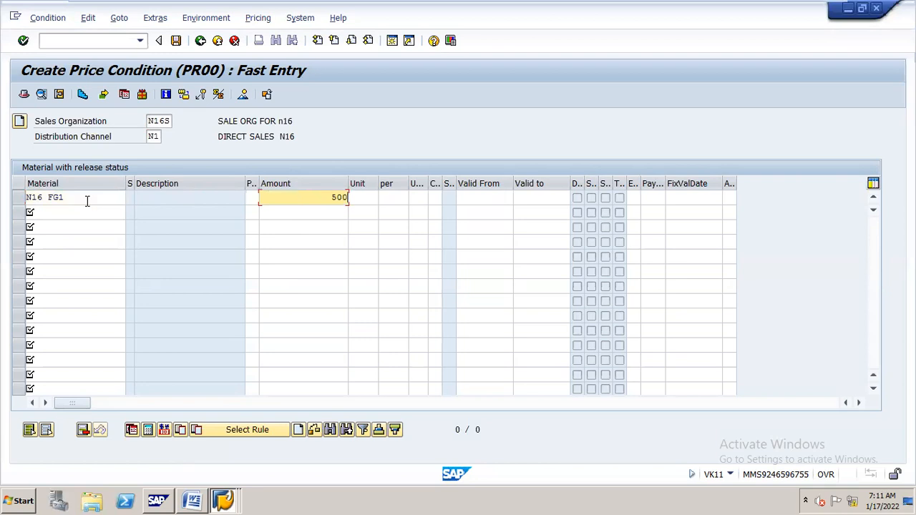
key("Return")
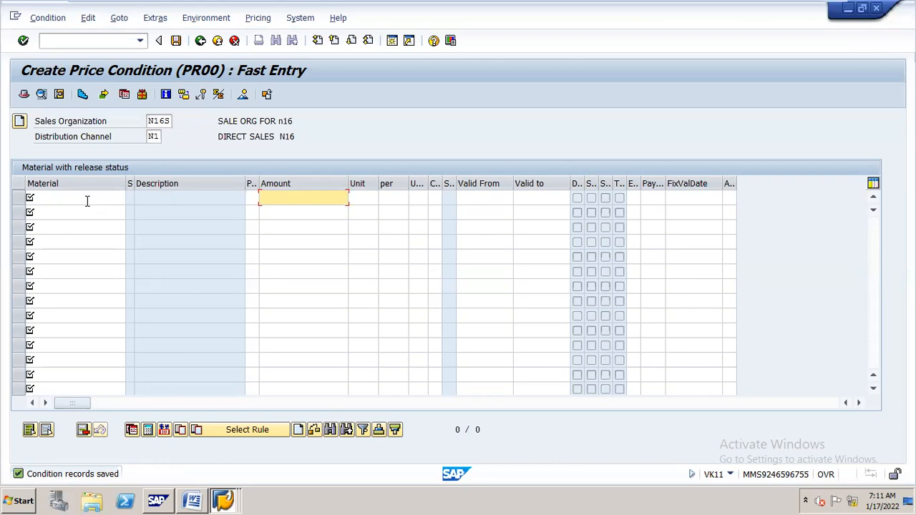
left_click(221, 486)
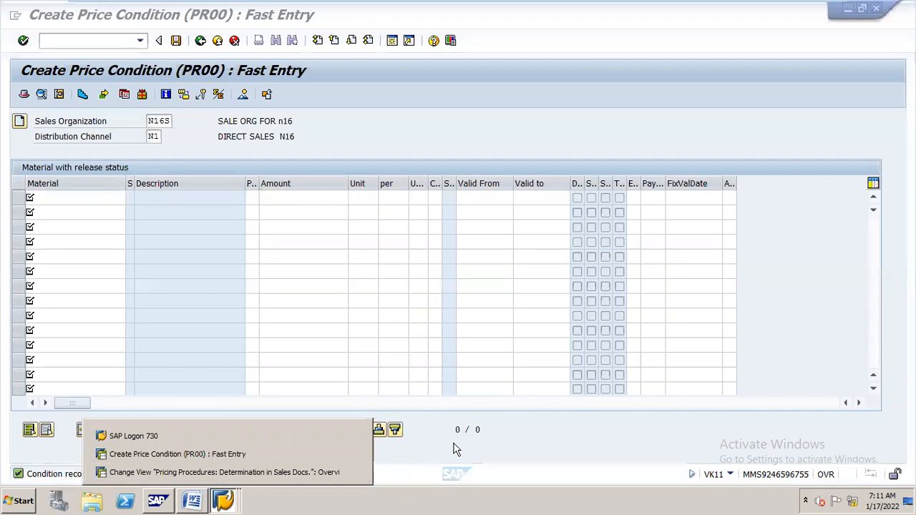
left_click(495, 430)
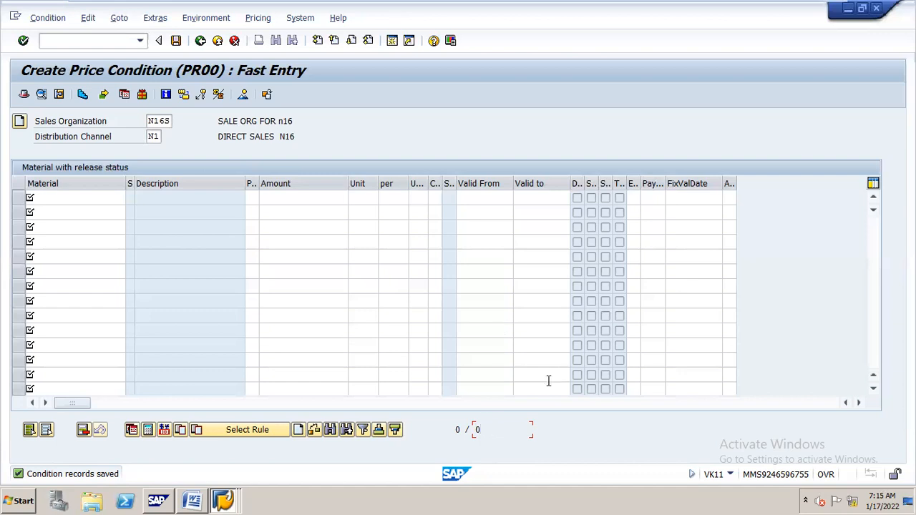
Switch to Word, save the sd cusmoz document, and minimize the open Word and SAP windows
left_click(847, 8)
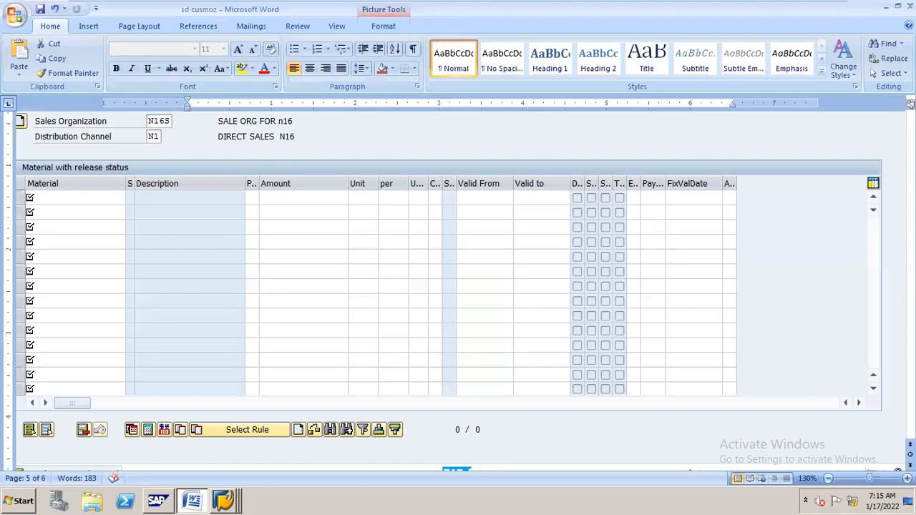
left_click(40, 9)
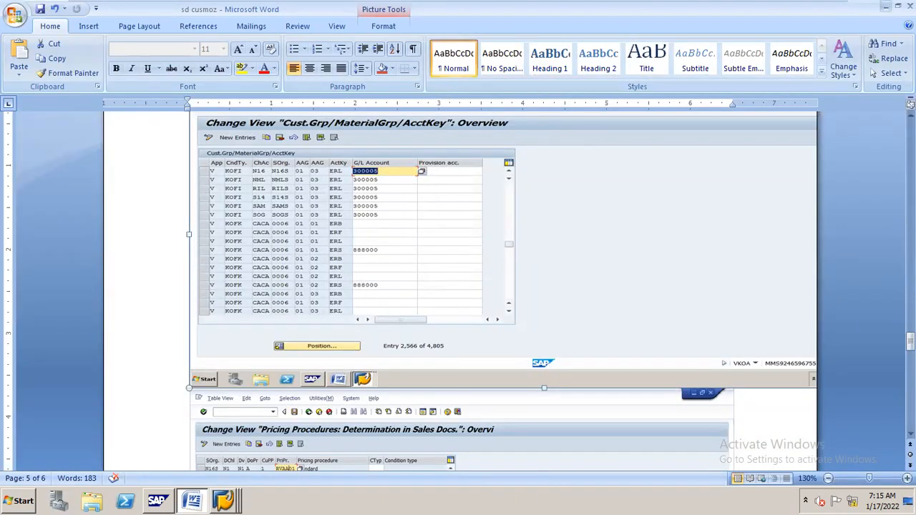
left_click(885, 7)
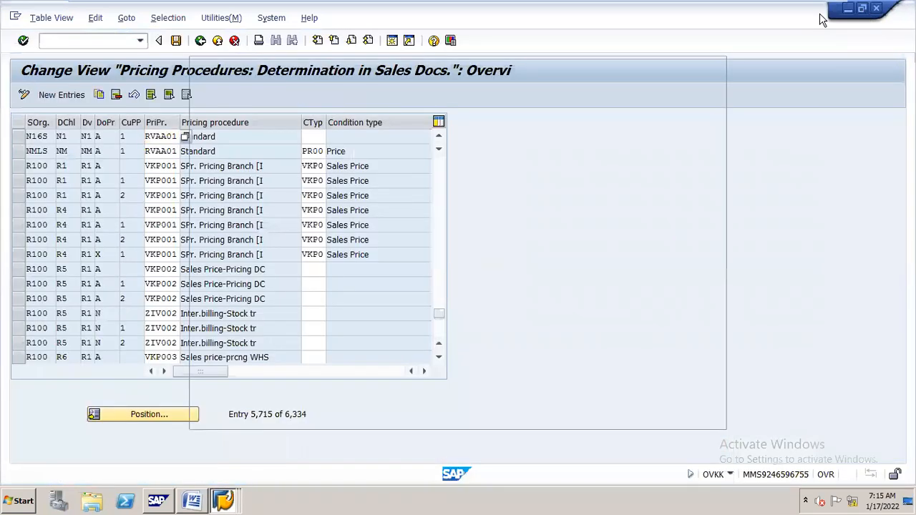
left_click(848, 8)
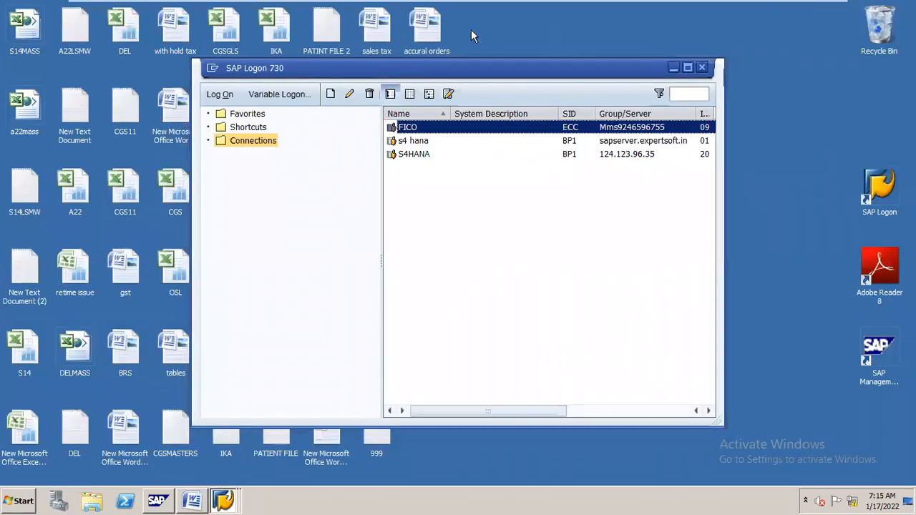
left_click(674, 67)
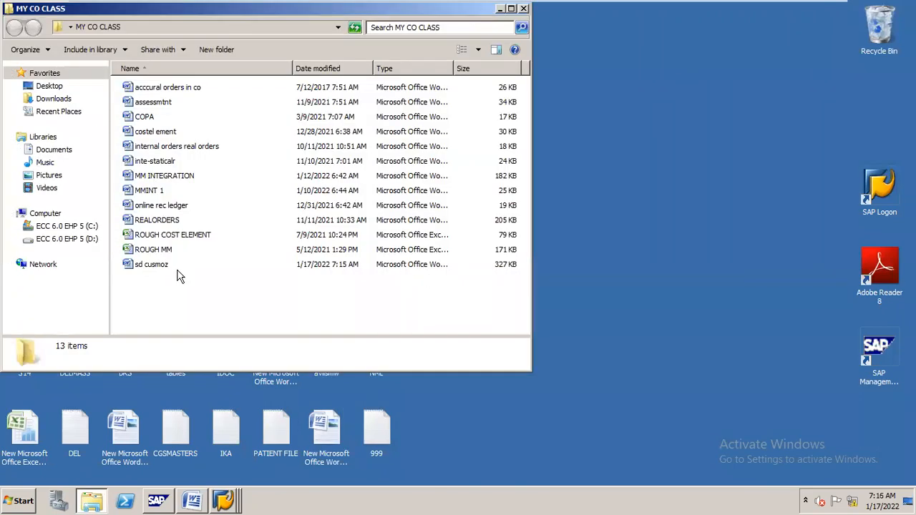
Open the ROUGH COST ELEMENT workbook from the MY CO CLASS folder in Excel
key("r")
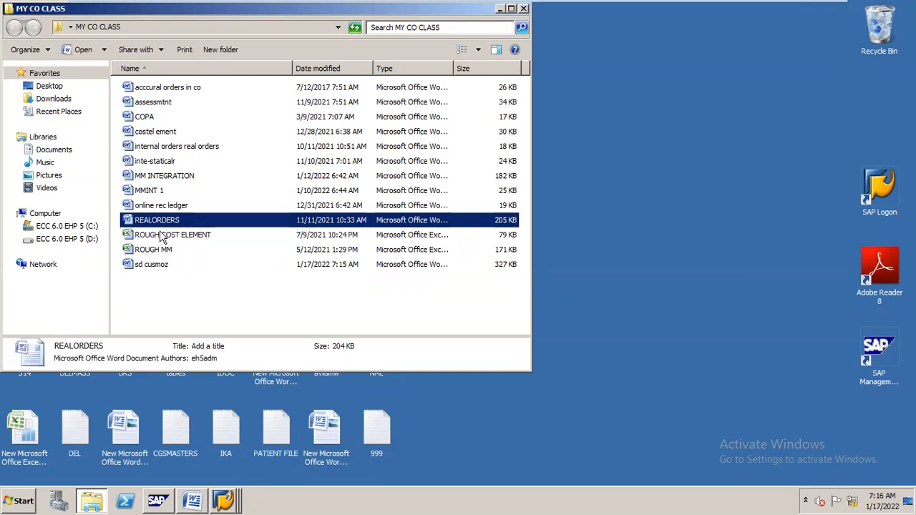
left_click(161, 236)
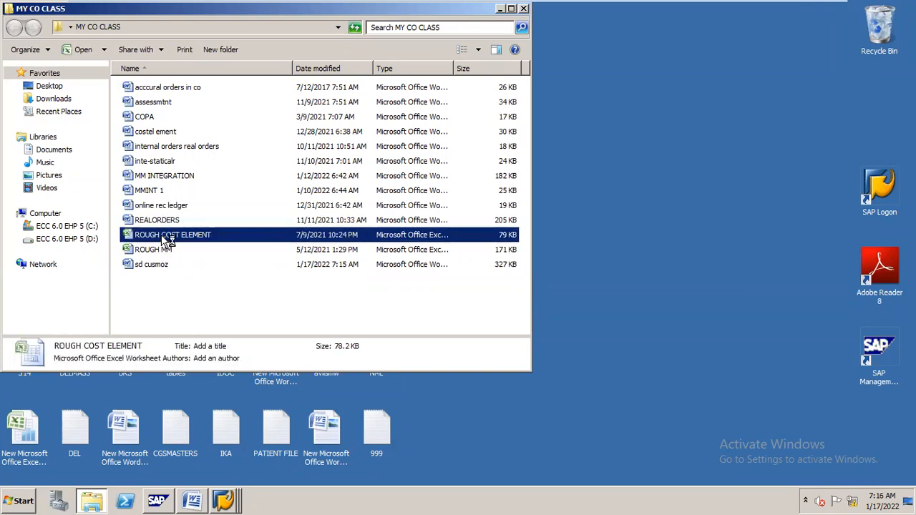
double_click(162, 238)
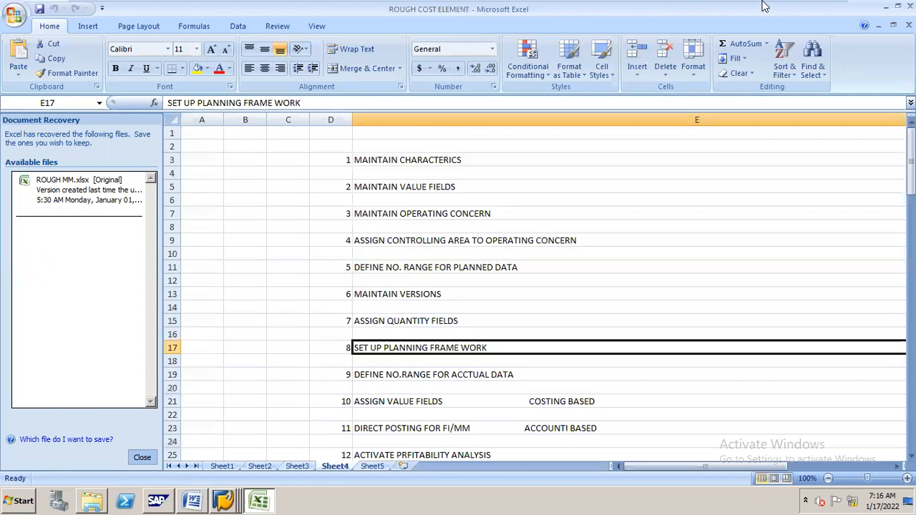
Minimize the workbook and open the COPA document from the MY CO CLASS folder
left_click(223, 500)
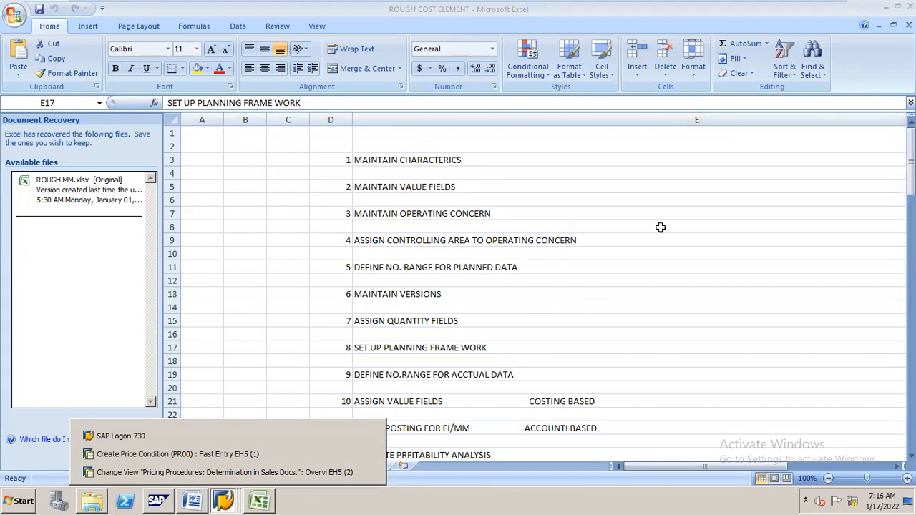
left_click(878, 8)
left_click(885, 5)
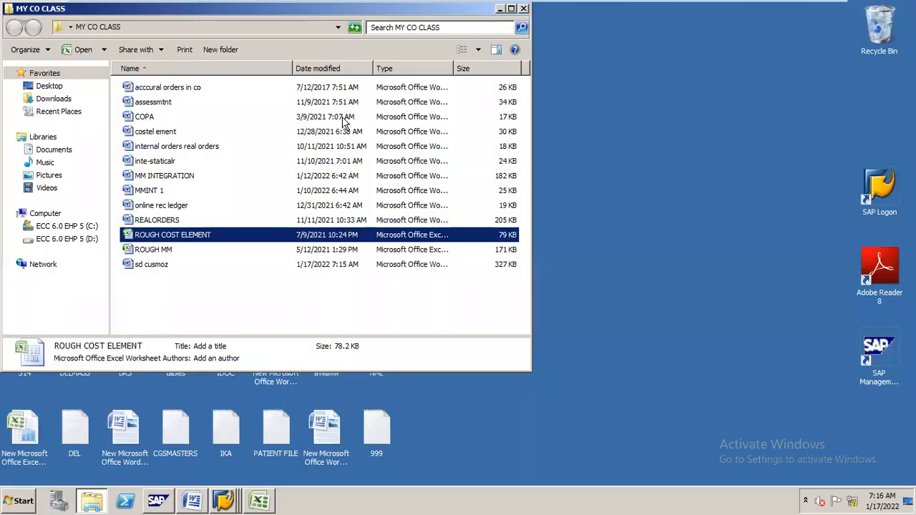
left_click(345, 118)
double_click(344, 120)
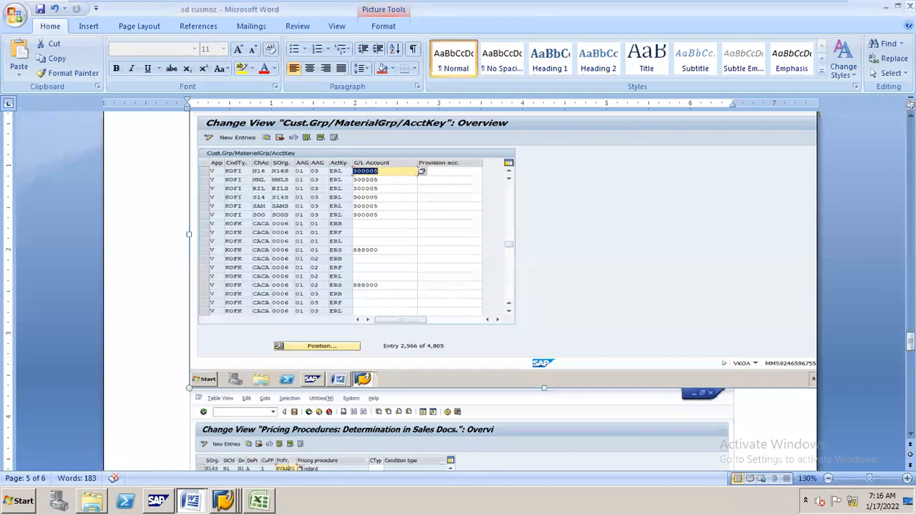
Close the sd cusmoz document and the open folder window to get back to the desktop
left_click(909, 7)
left_click(909, 6)
left_click(524, 10)
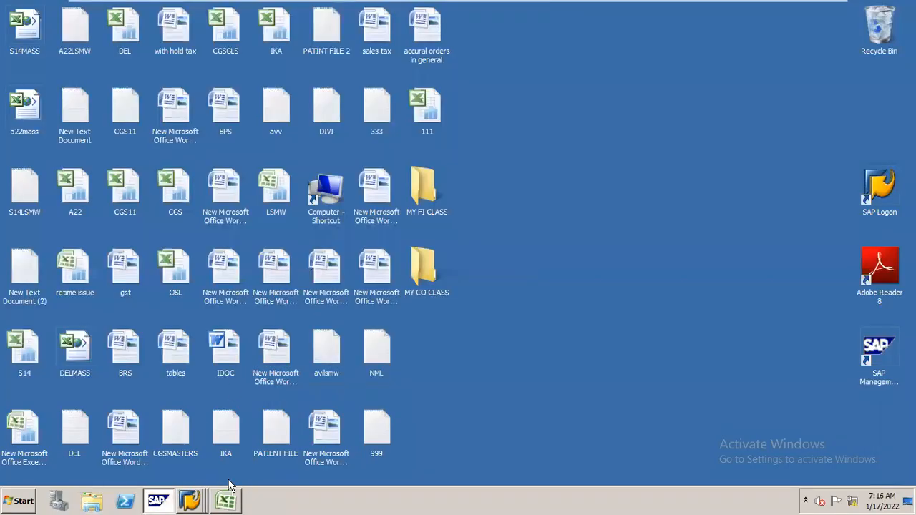
left_click(229, 489)
left_click(229, 489)
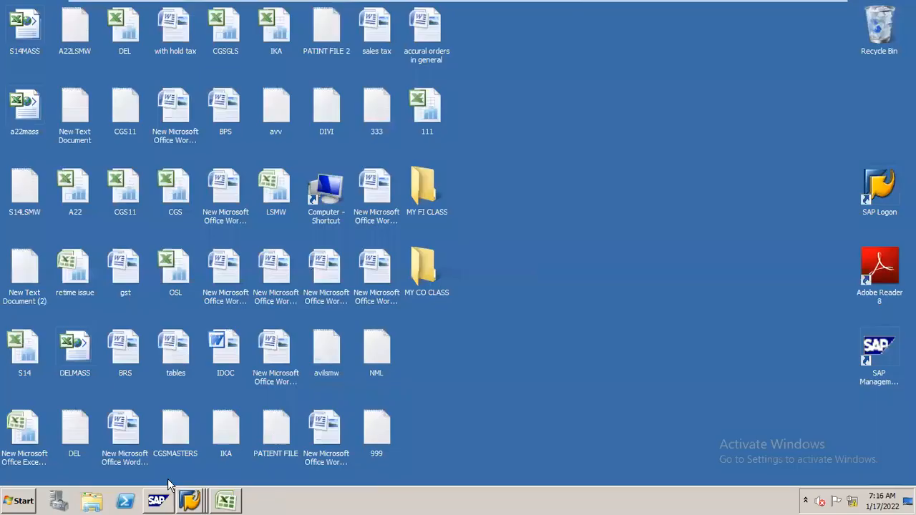
Open the COPA document from the MY CO CLASS folder on the desktop and bring it to the front
double_click(423, 267)
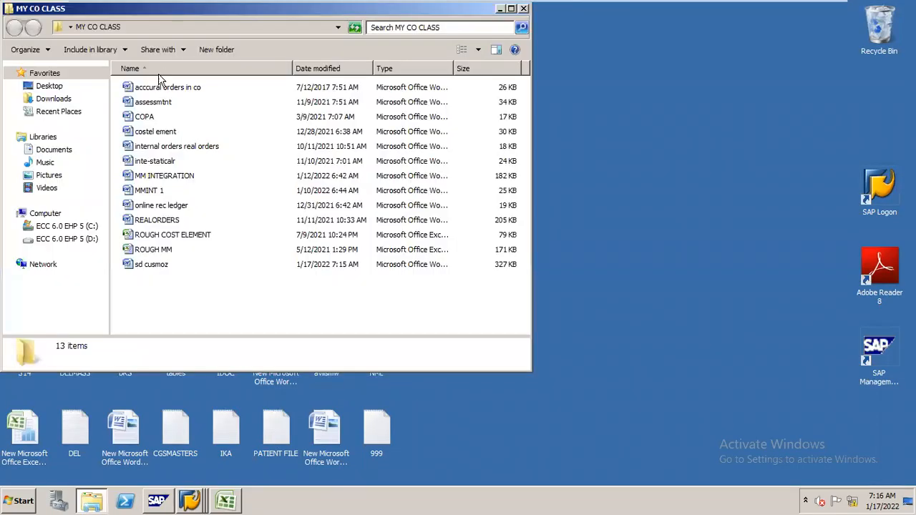
double_click(154, 118)
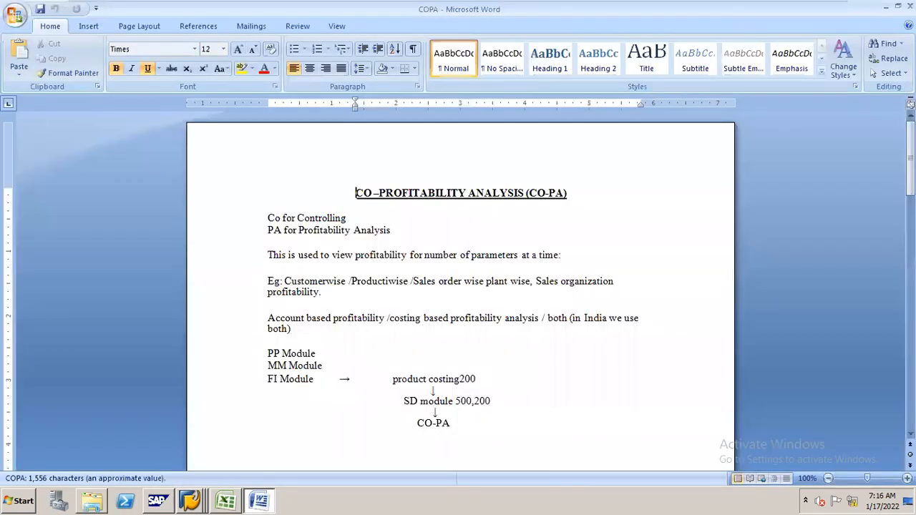
left_click(886, 7)
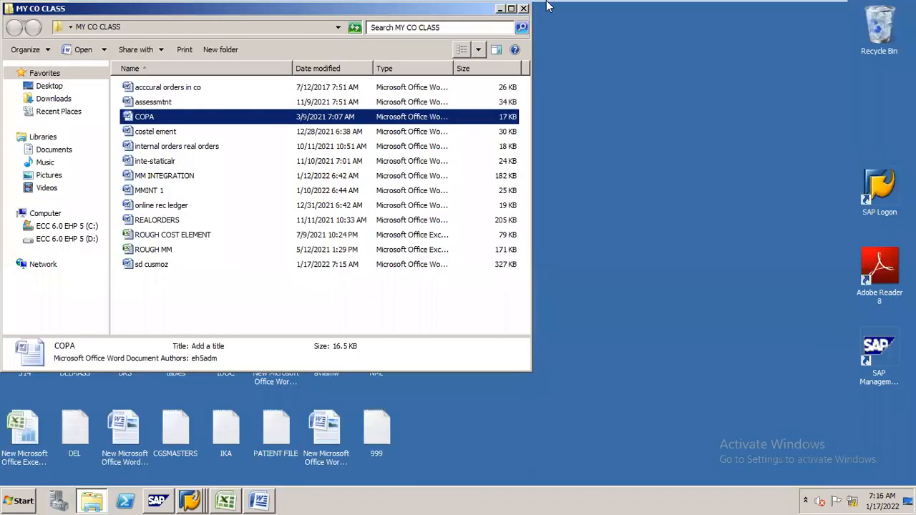
mouse_move(548, 7)
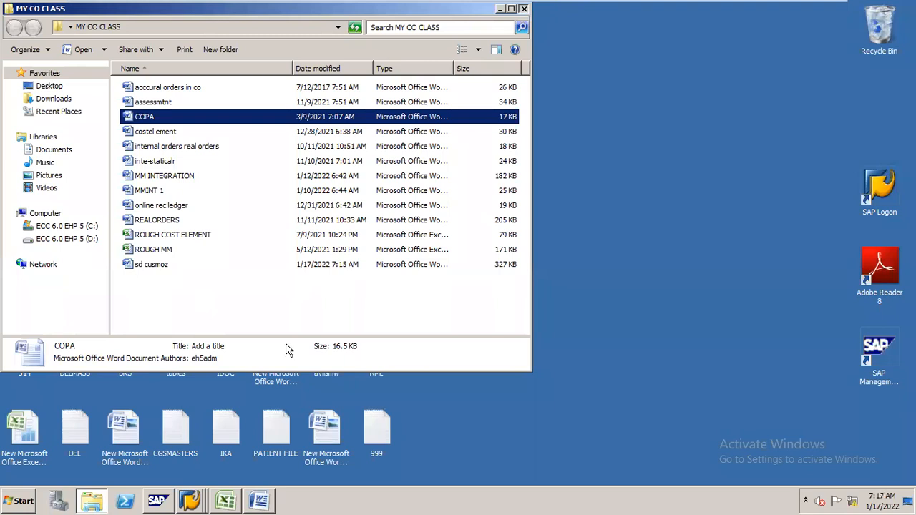
left_click(259, 501)
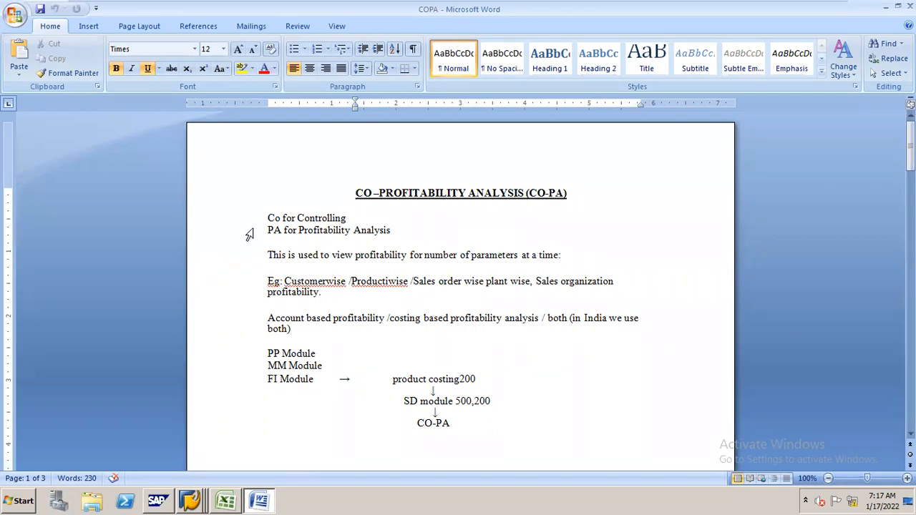
Highlight the lines explaining Co and PA and review the introduction down to the Data structure section
left_click_drag(268, 217, 347, 218)
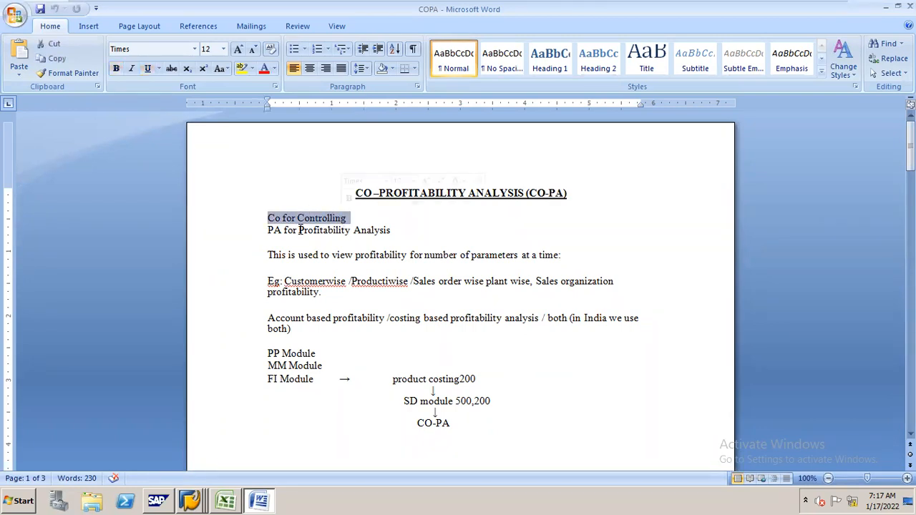
left_click_drag(268, 229, 367, 238)
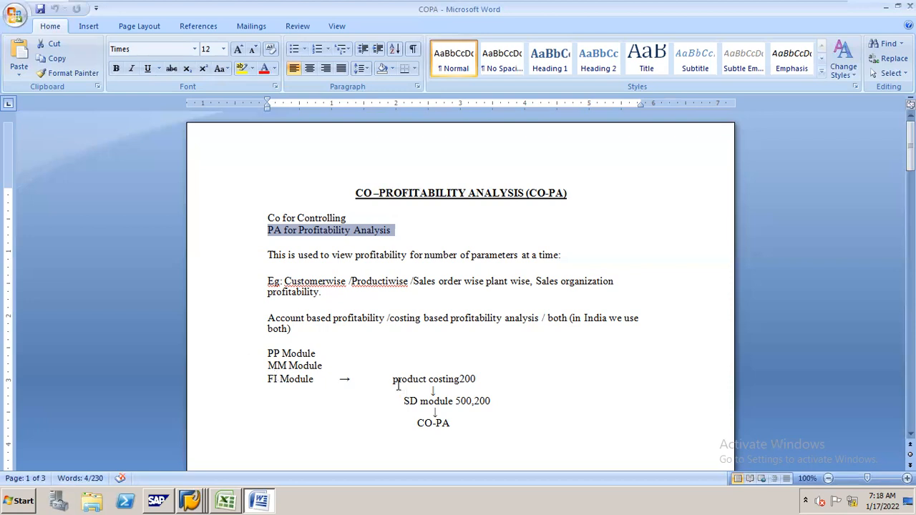
scroll(398, 385, "up", 3)
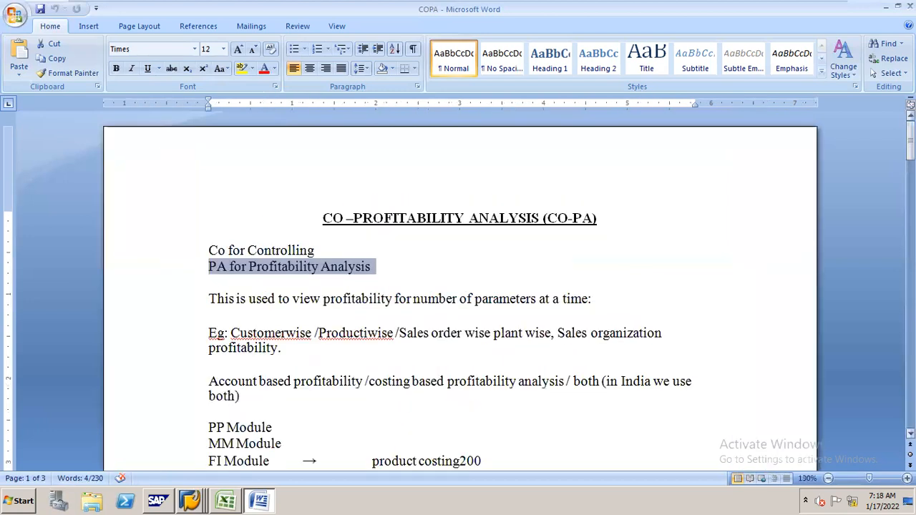
scroll(874, 169, "down", 8)
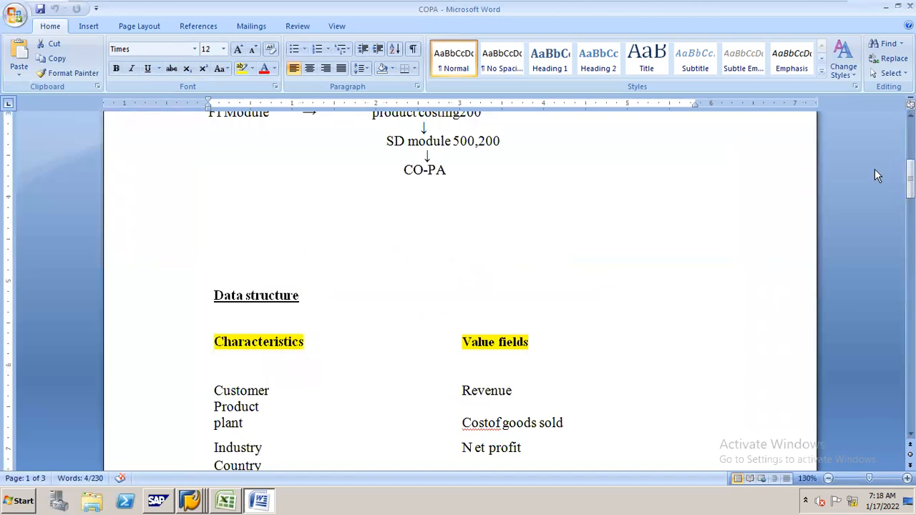
scroll(874, 169, "down", 3)
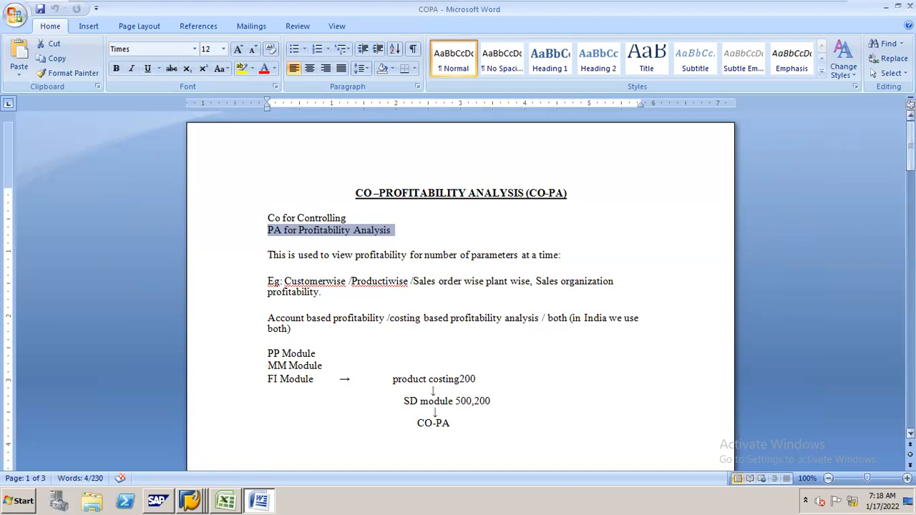
Add the values 300 and 600 after CO-PA in the module flow diagram
mouse_move(910, 150)
left_mouse_down()
mouse_move(910, 189)
mouse_move(910, 163)
left_mouse_up()
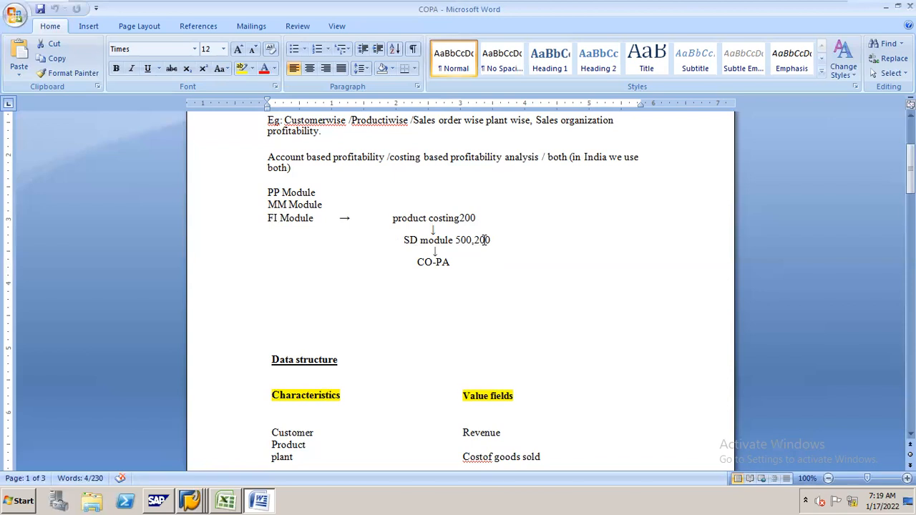
left_click(455, 265)
type("300")
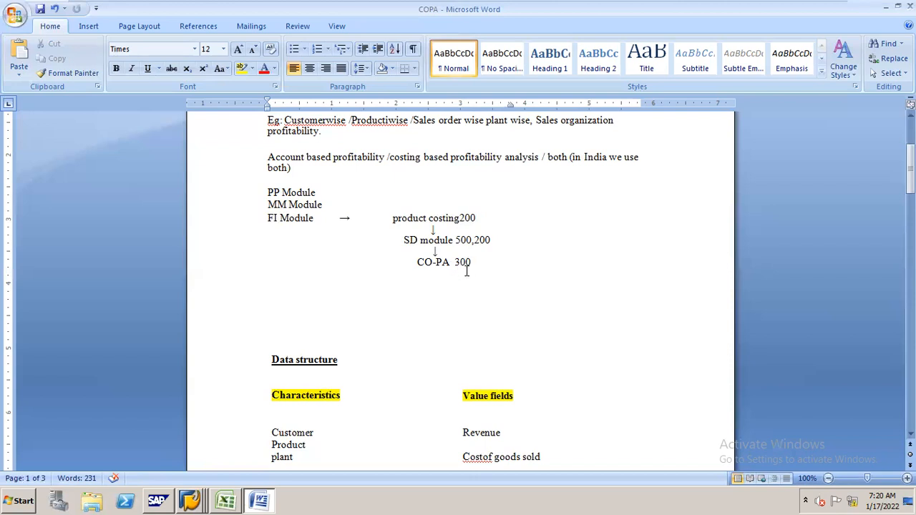
type("600")
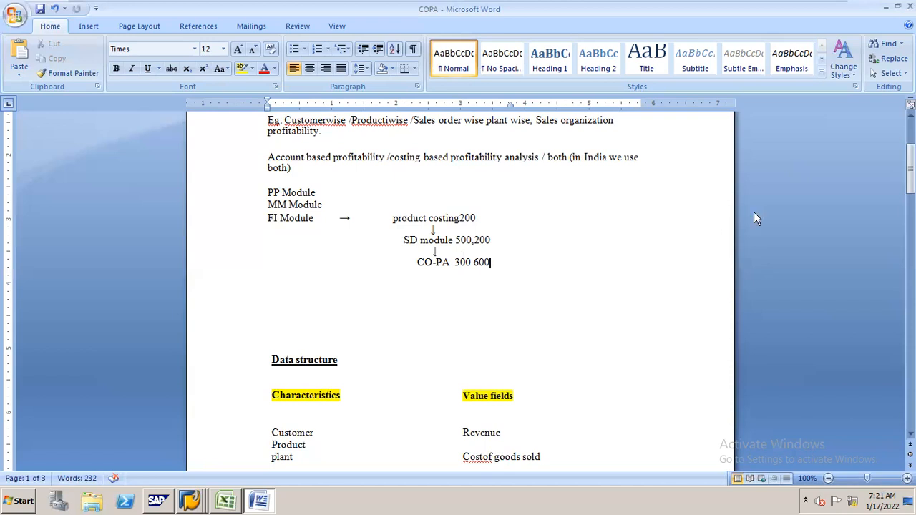
Under Value fields in the Data structure table, append 500 to Revenue and 200 to Cost of goods sold
left_click(910, 169)
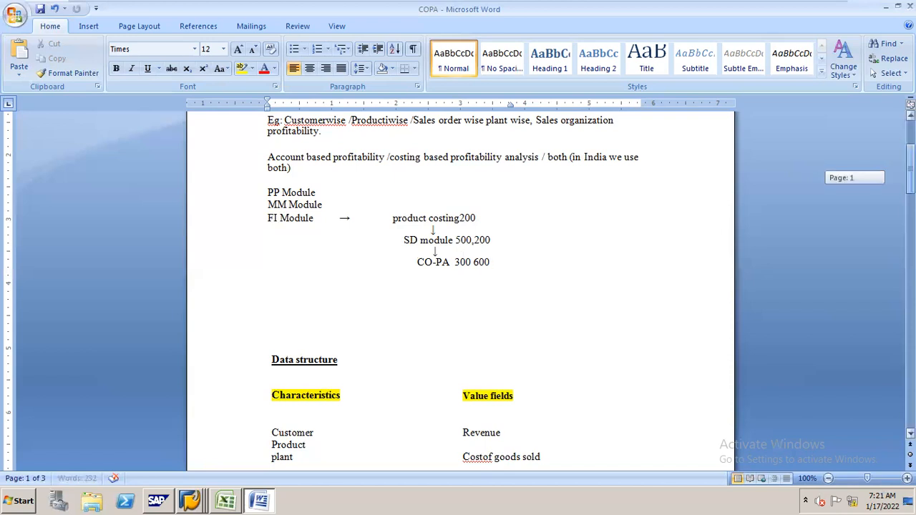
left_click_drag(910, 169, 910, 188)
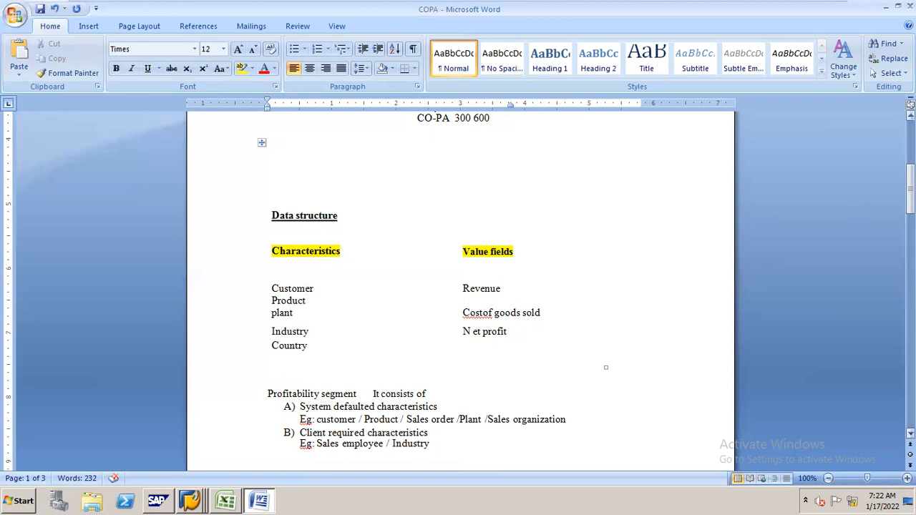
scroll(910, 433, "up", 3)
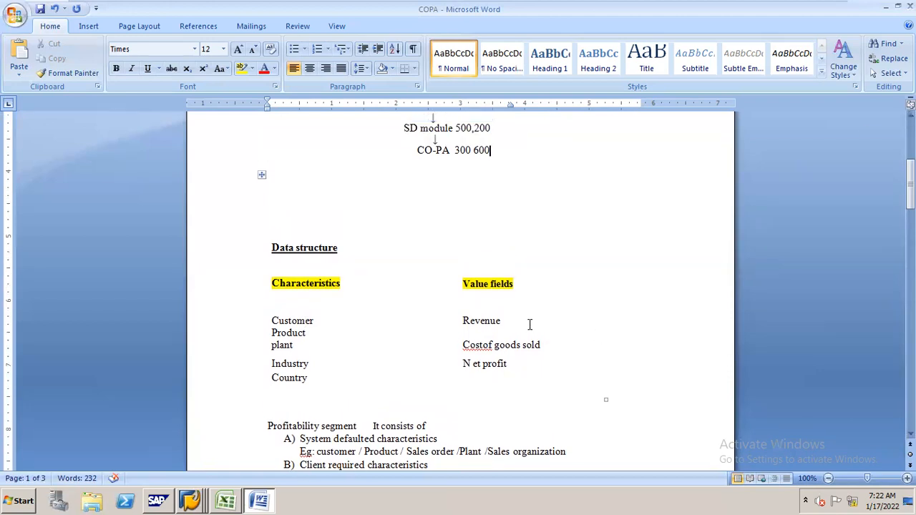
left_click(524, 324)
type("500")
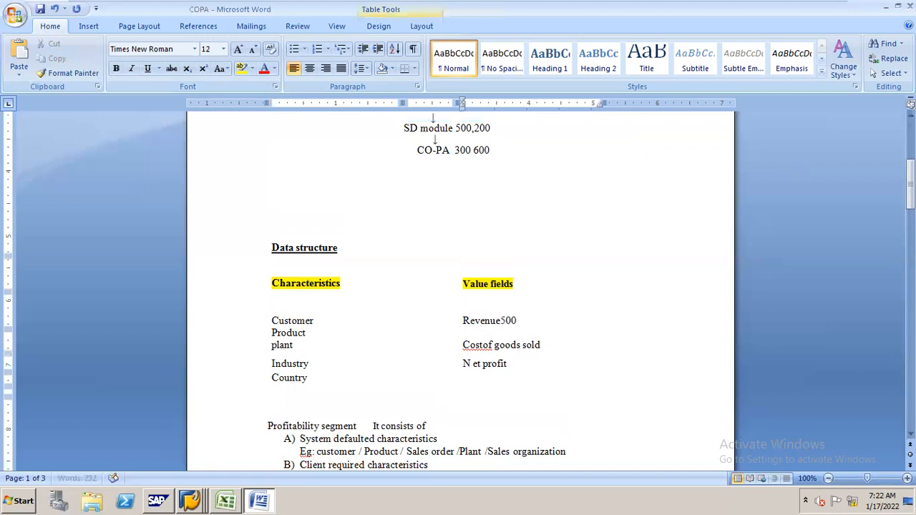
left_click(553, 345)
type("200")
left_click(521, 368)
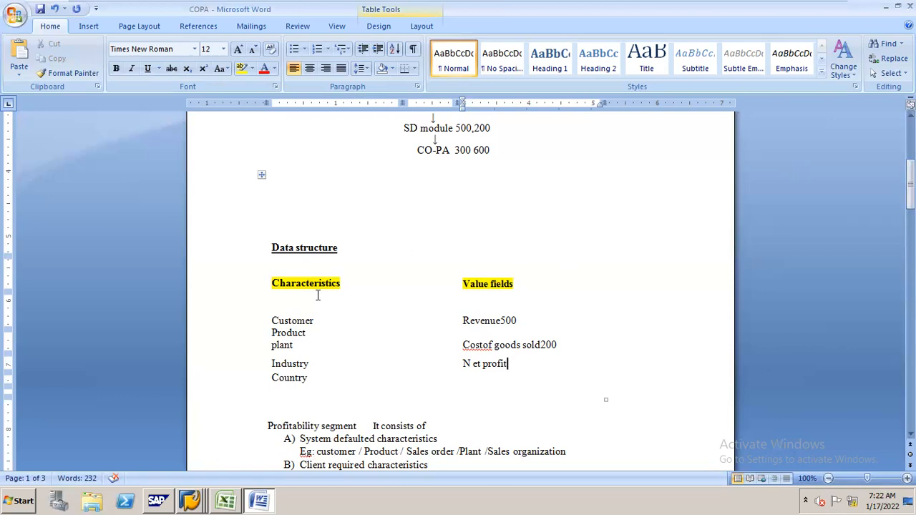
Examine the Data flow in Co-PA table, the product cost sheet and the operating concern structure in the document
left_click_drag(910, 187, 910, 252)
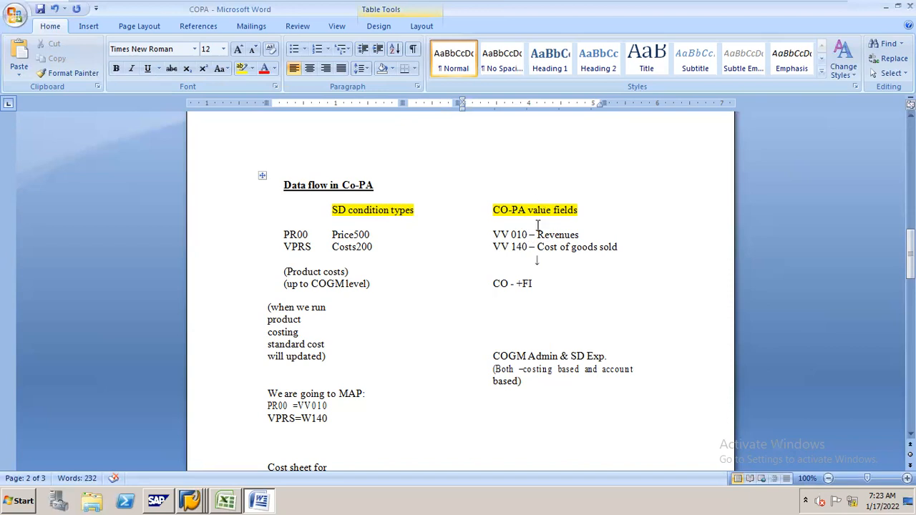
left_click_drag(910, 254, 910, 206)
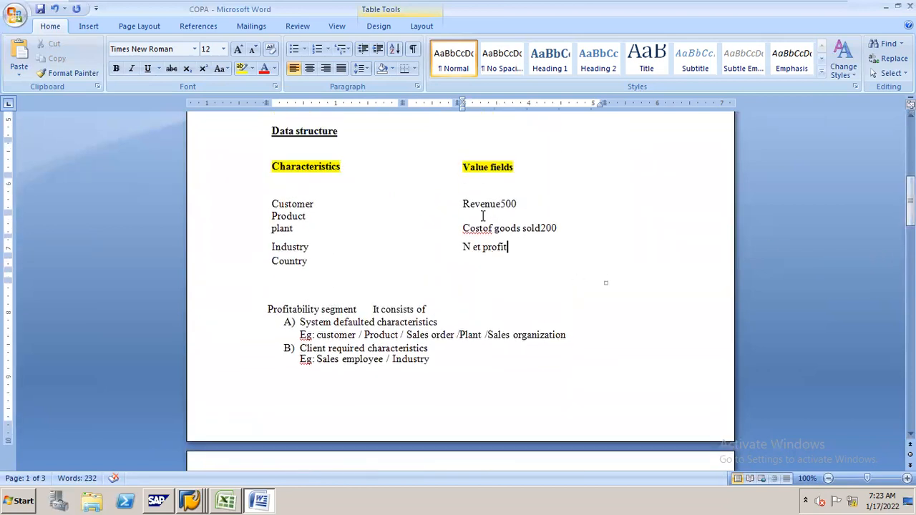
left_click_drag(910, 208, 910, 250)
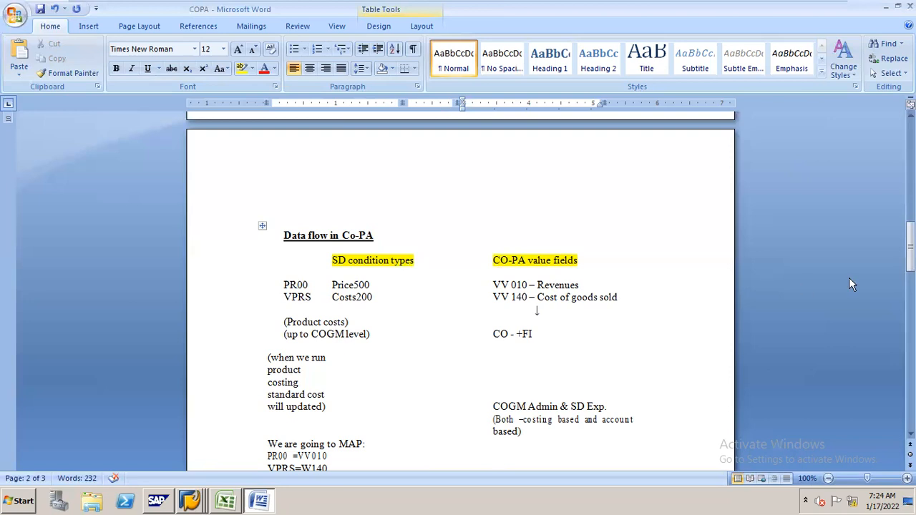
left_click_drag(911, 247, 910, 294)
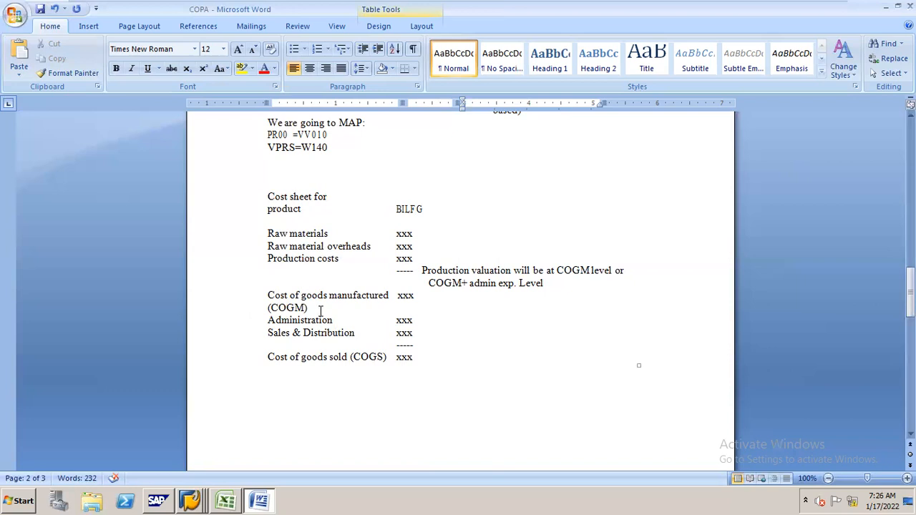
mouse_move(910, 291)
left_mouse_down()
mouse_move(910, 343)
mouse_move(911, 290)
left_mouse_up()
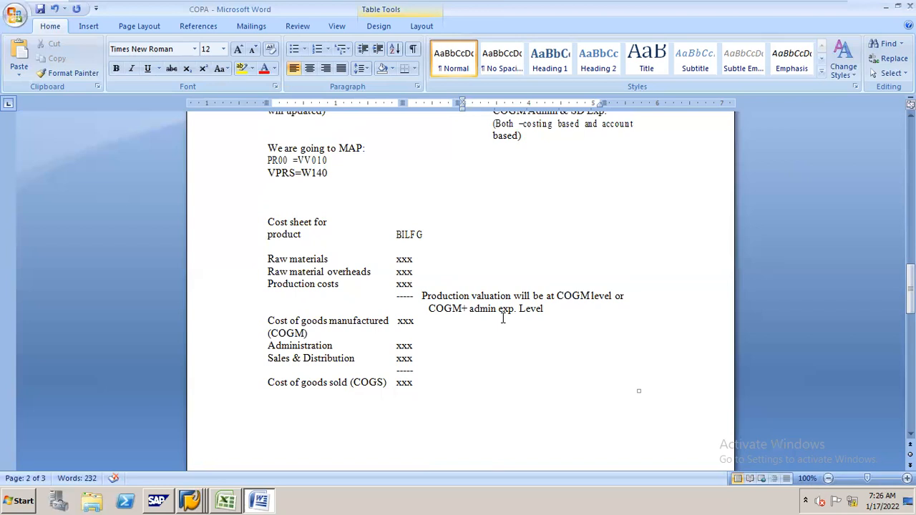
left_click_drag(910, 283, 910, 339)
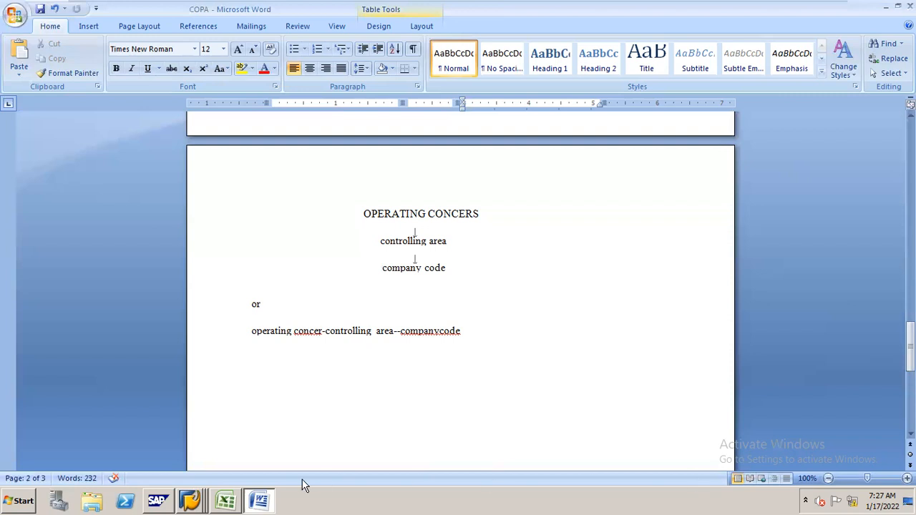
Switch to the ROUGH COST ELEMENT workbook in Excel, review the profitability analysis configuration list on Sheet4, and return to the COPA document
left_click(226, 499)
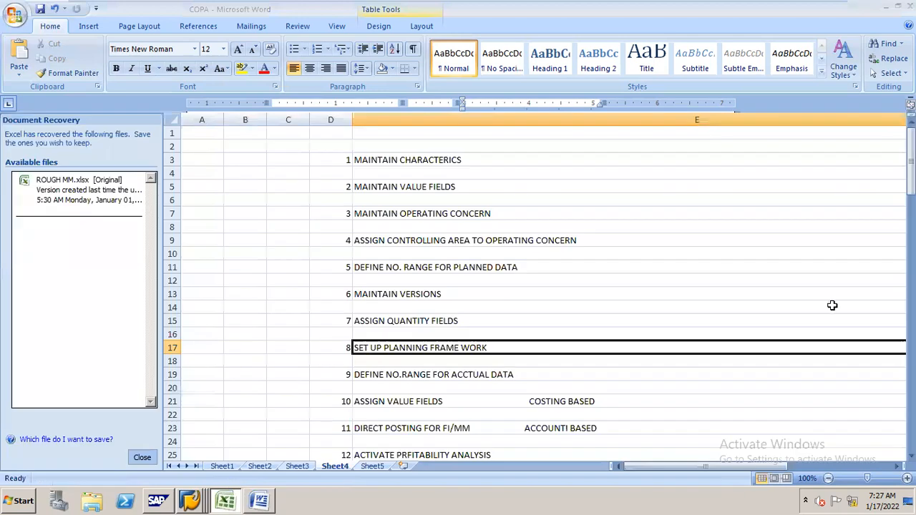
left_click_drag(911, 161, 911, 220)
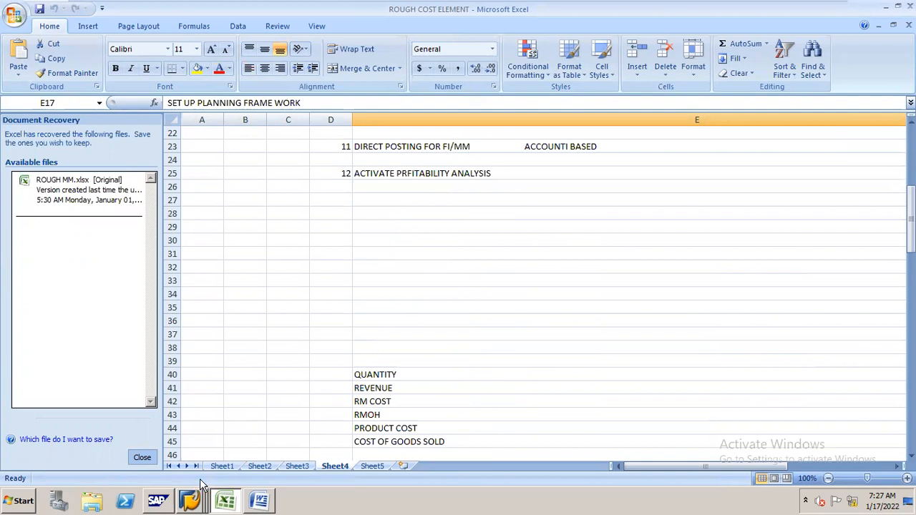
mouse_move(197, 483)
left_click(229, 485)
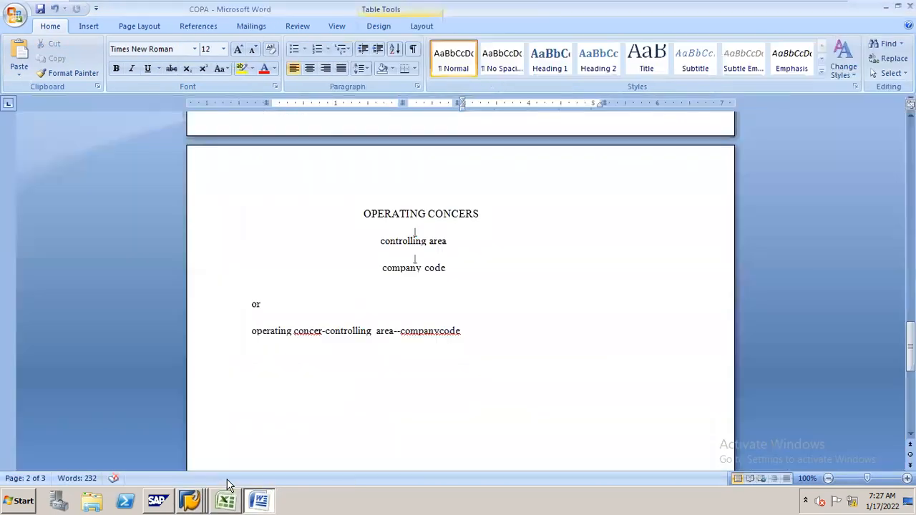
Insert 10 before the operating concern, controlling area and company code in the single-line assignment under "or"
left_click(325, 327)
type("10")
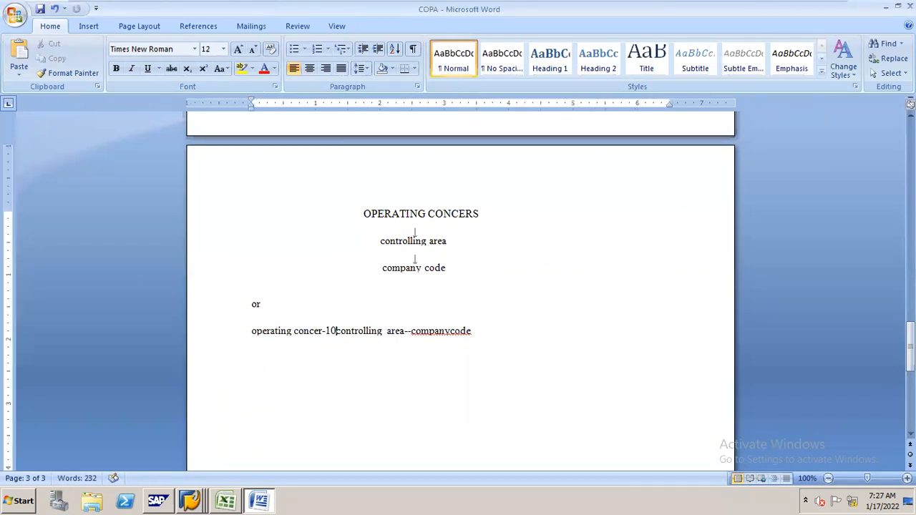
left_click(413, 331)
type("10")
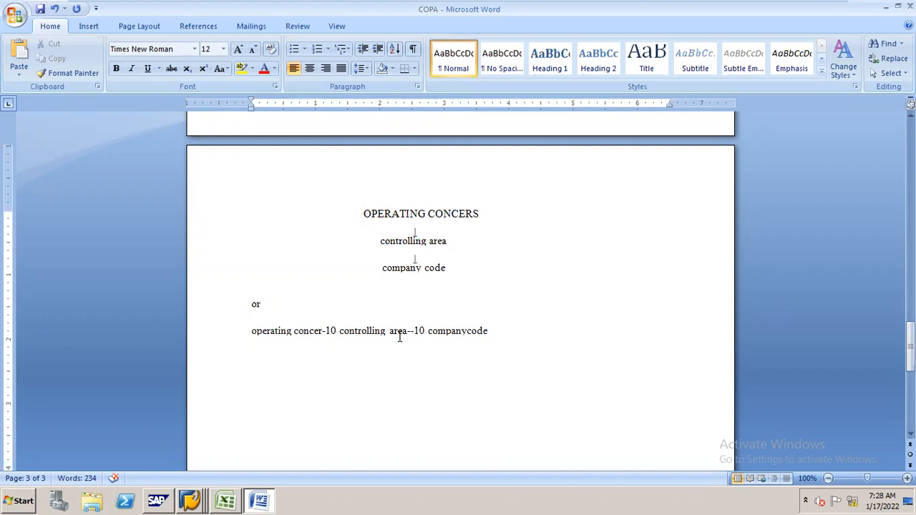
left_click(249, 330)
type("10")
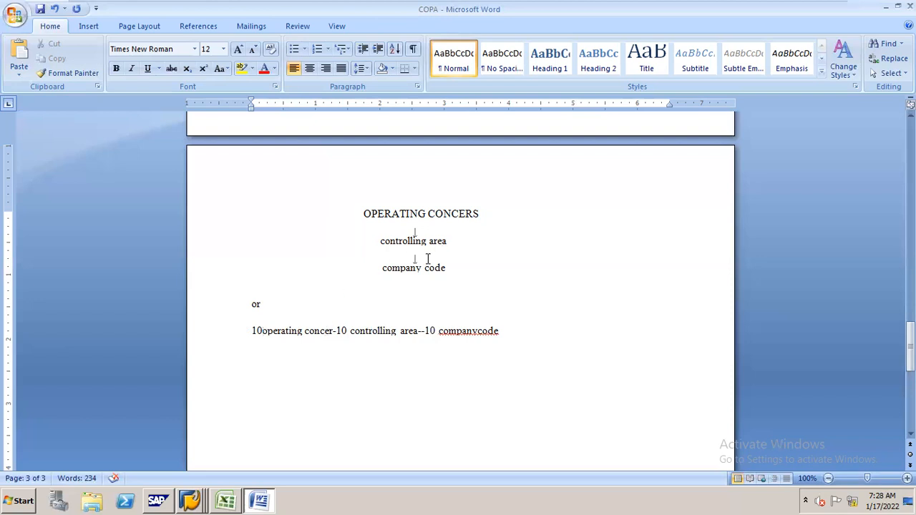
In the vertical hierarchy, prefix company code with 10, controlling area with 1 and OPERATING CONCERS with "1."
left_click(374, 267)
type("10")
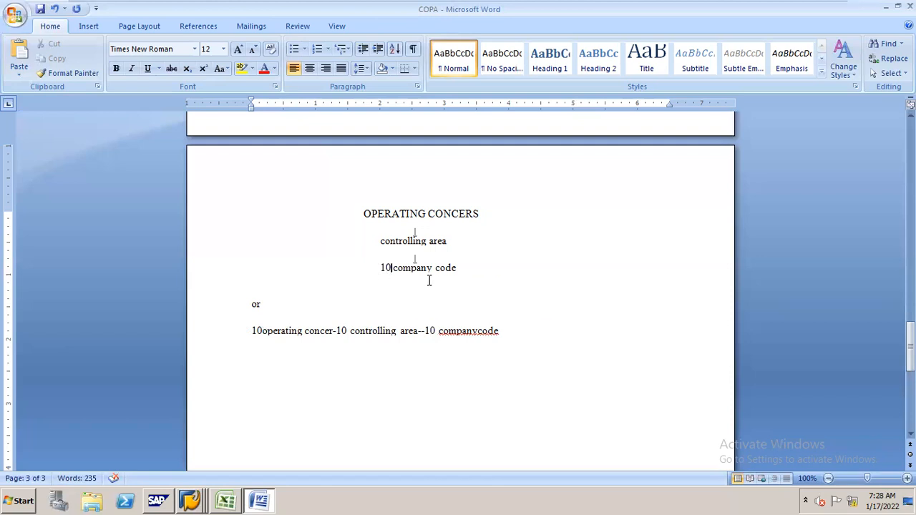
left_click(379, 241)
type("1")
left_click(361, 216)
type("1.")
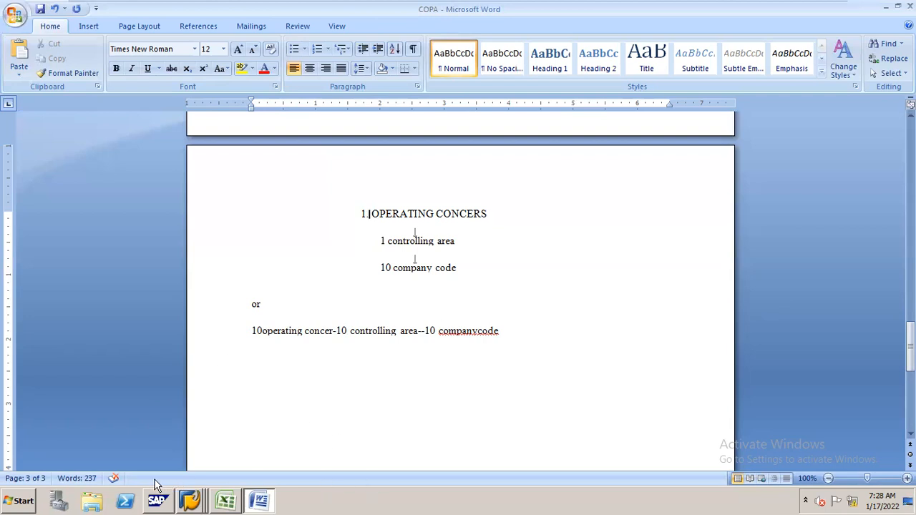
Switch to the pricing procedures session in SAP, start transaction SPRO and open the SAP Reference IMG
left_click(189, 500)
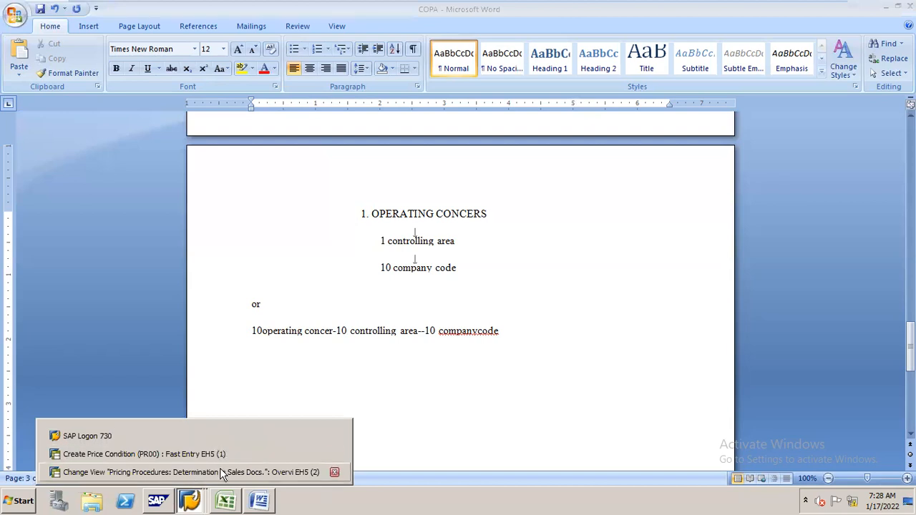
left_click(219, 470)
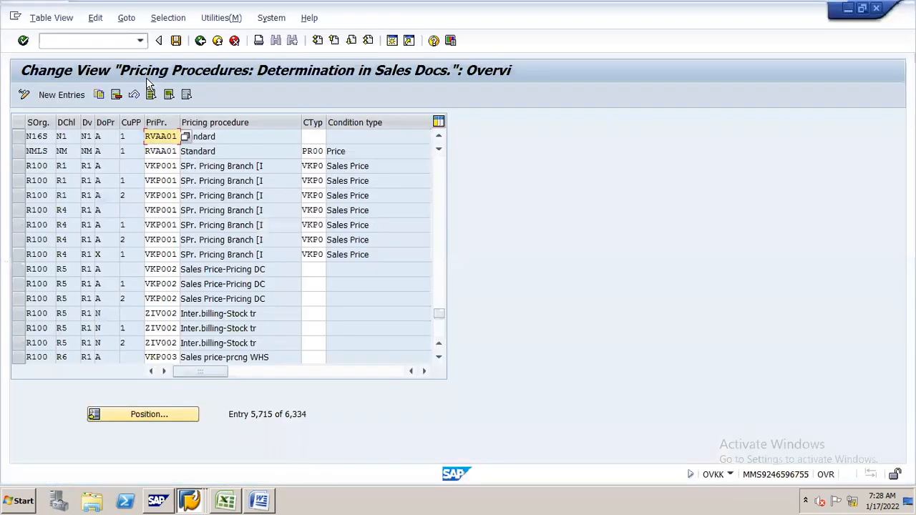
left_click(121, 40)
type("SPRO")
key("Return")
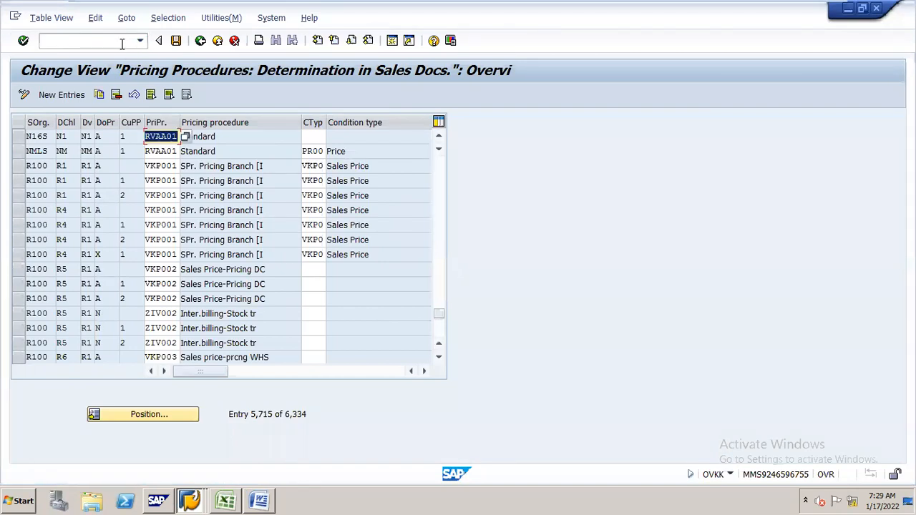
left_click(122, 44)
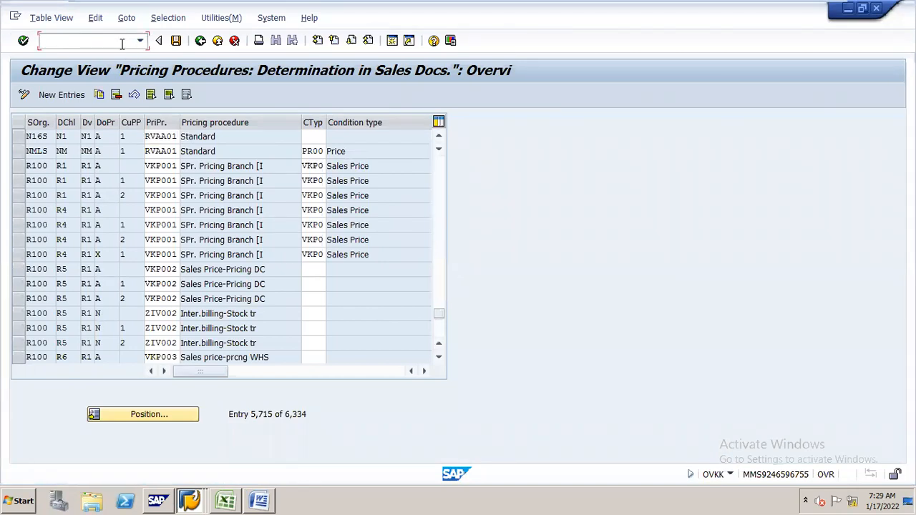
type("/NSPRO")
key("Return")
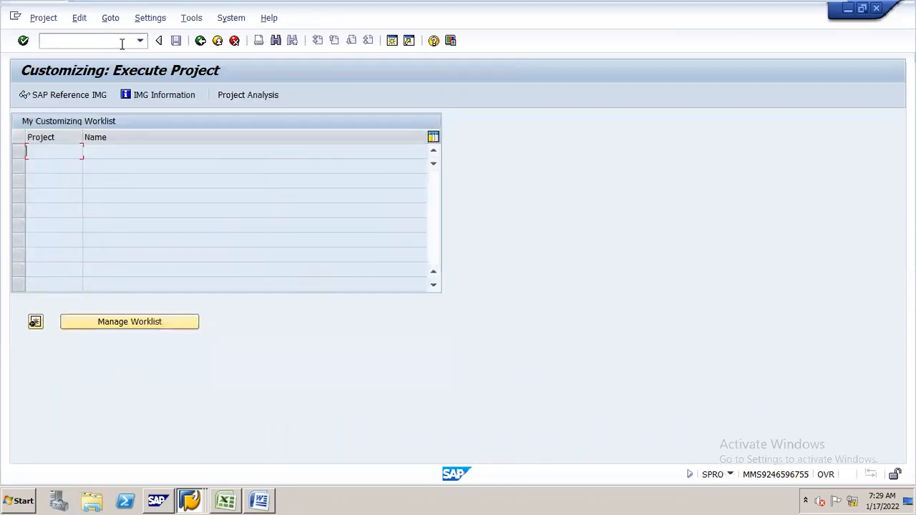
left_click(102, 97)
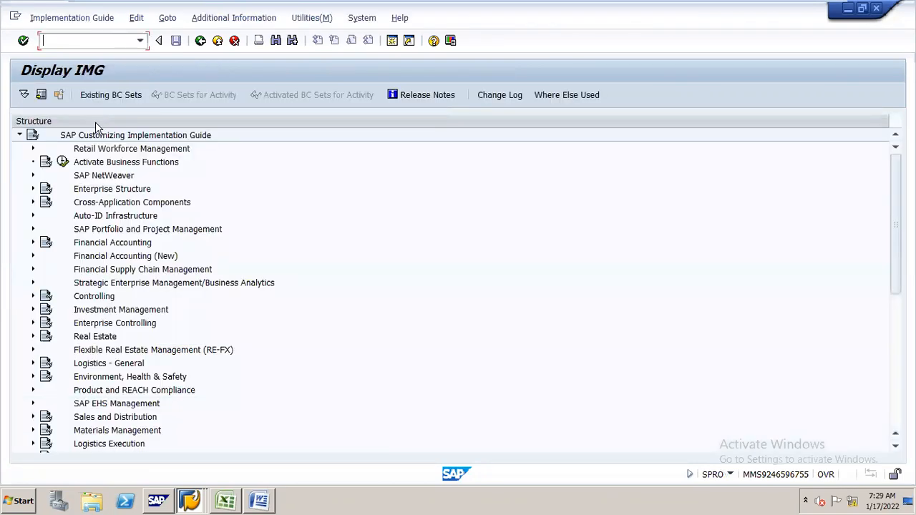
Expand Controlling in the implementation guide and open its Profitability Analysis node
left_click(102, 298)
double_click(103, 300)
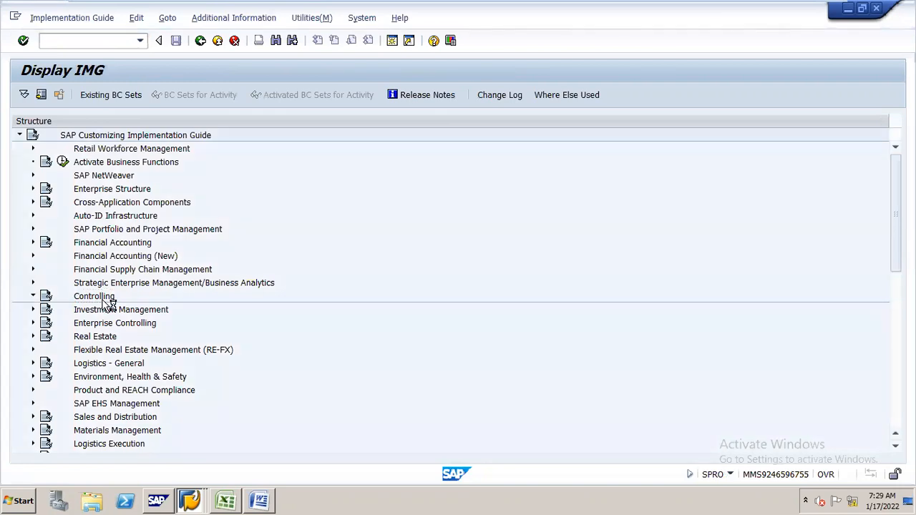
key("Down")
key("Down")
key("Down")
key("Down")
key("Down")
key("Down")
key("Down")
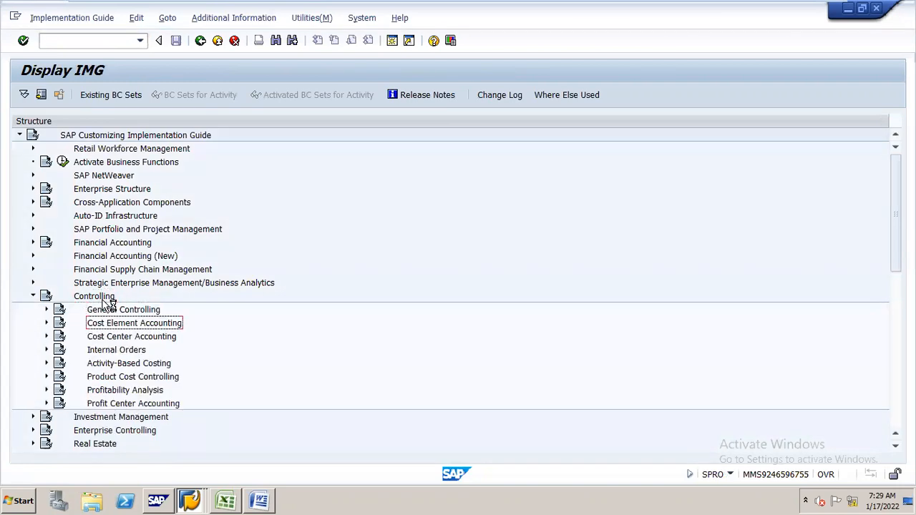
key("Right")
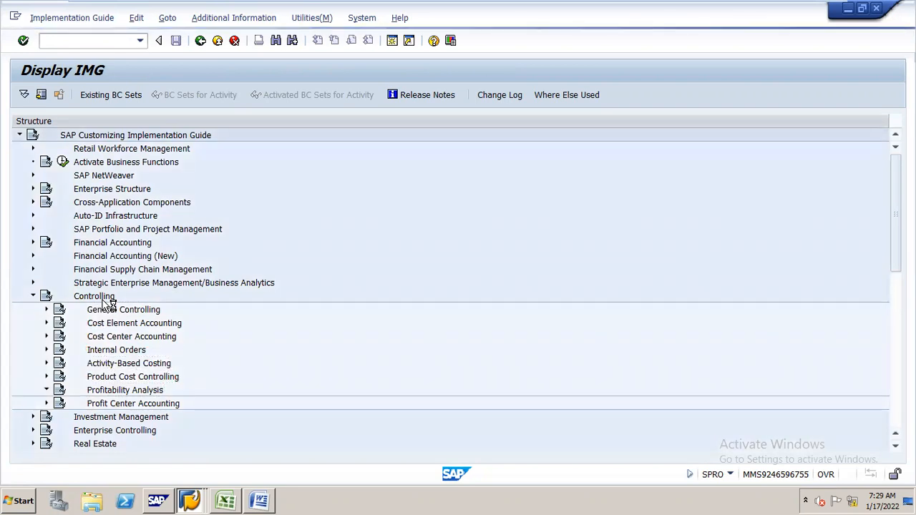
Under Profitability Analysis, expand Structures and Define Operating Concern to list their customizing activities
key("Down")
key("Down")
key("Down")
key("Down")
key("Down")
key("Down")
key("Down")
key("Down")
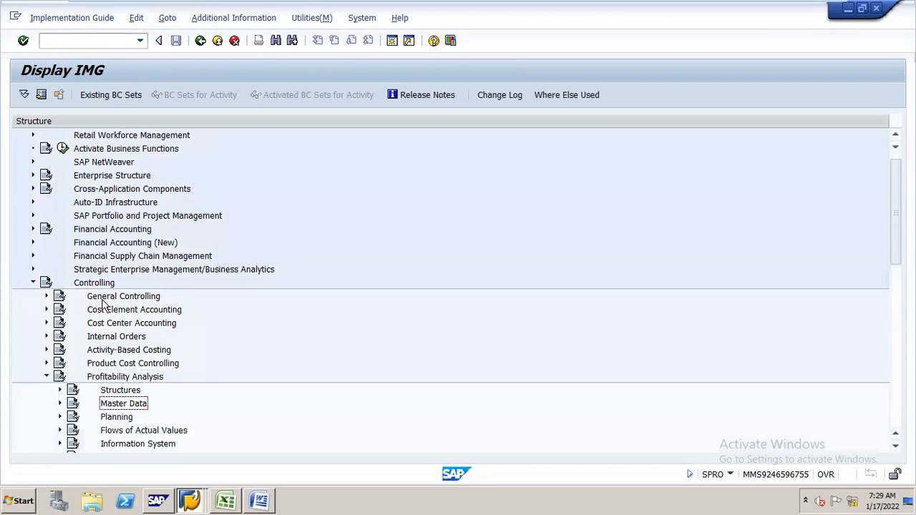
key("Up")
key("Up")
key("Up")
key("Up")
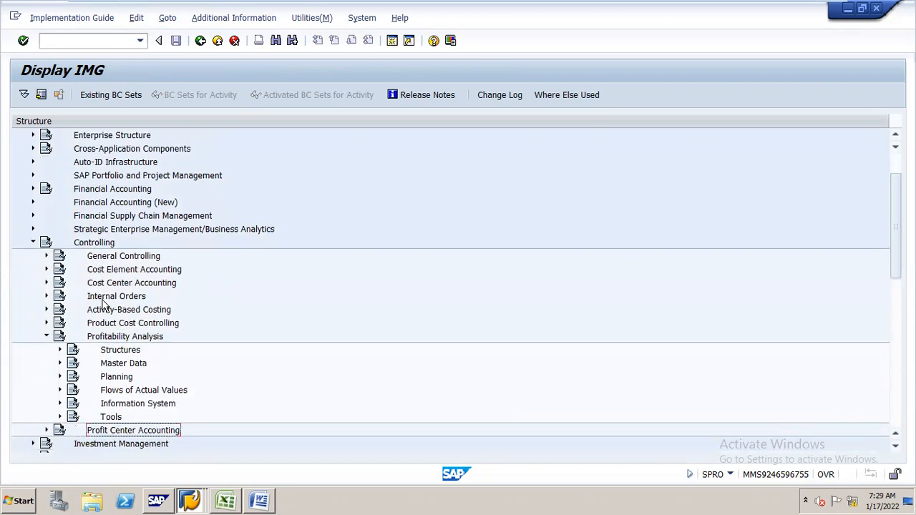
key("Up")
key("Up")
key("Up")
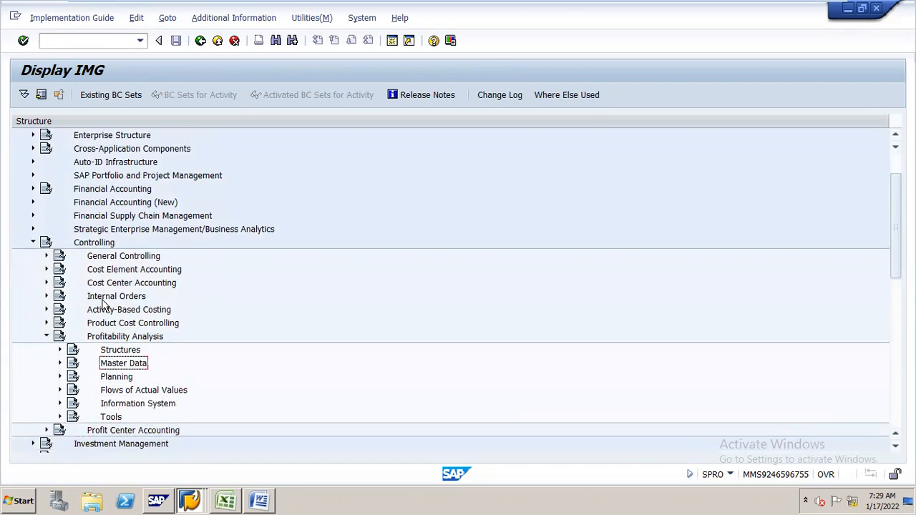
key("Right")
key("Down")
key("Down")
key("Up")
key("Right")
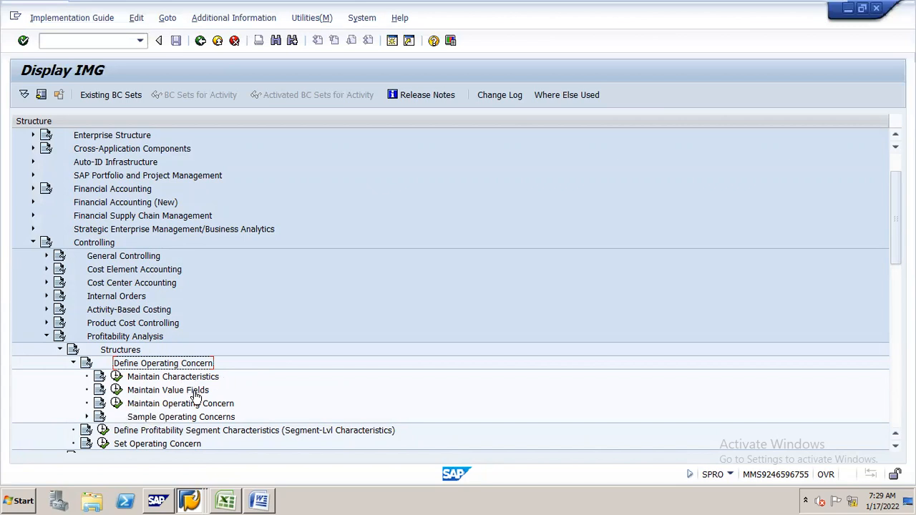
Switch to the ROUGH COST ELEMENT workbook and on to the COPA document to review its Data structure section
left_click(223, 485)
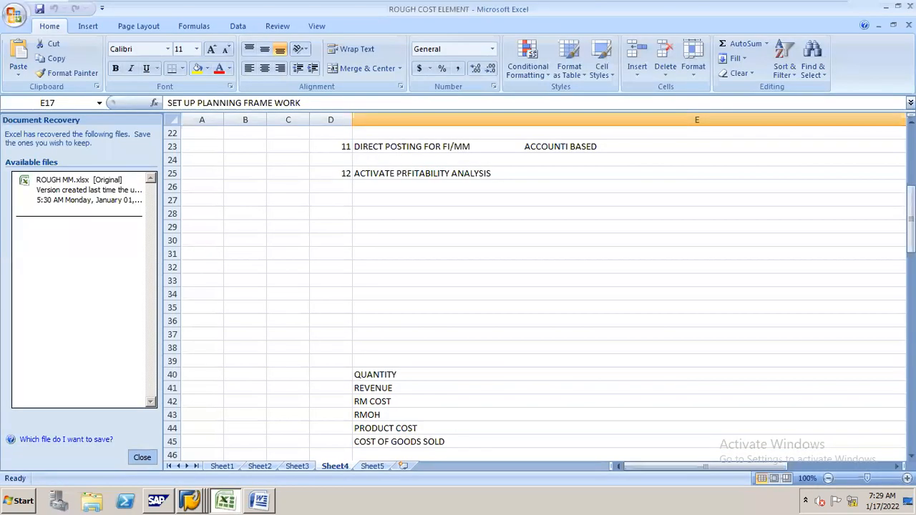
left_click(225, 501)
left_click(260, 501)
left_click_drag(910, 349, 910, 167)
left_click(40, 9)
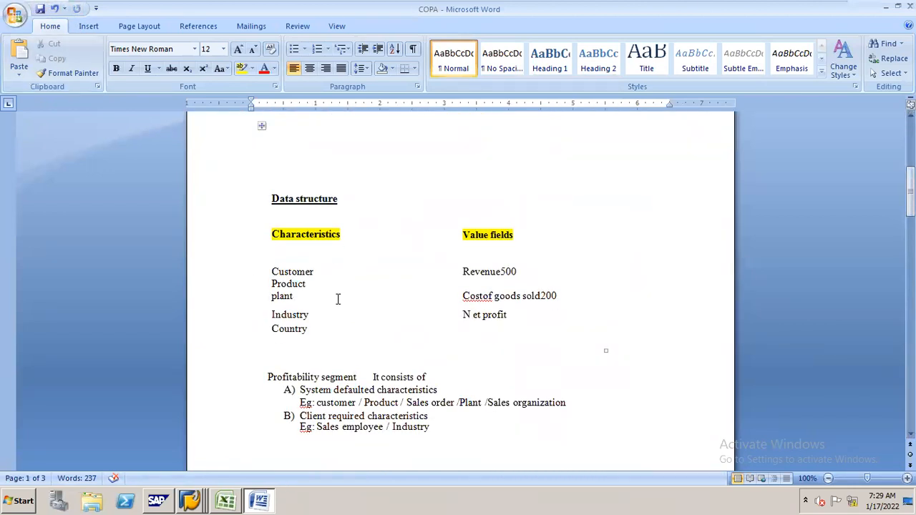
Return to the SAP implementation guide, execute Maintain Characteristics and enter the prefix WW for the characteristic
key("alt+Tab")
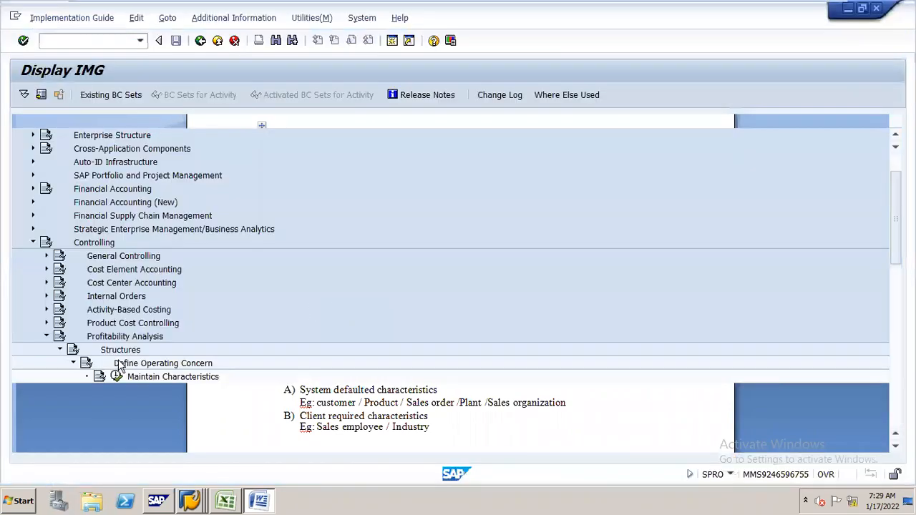
left_click(116, 377)
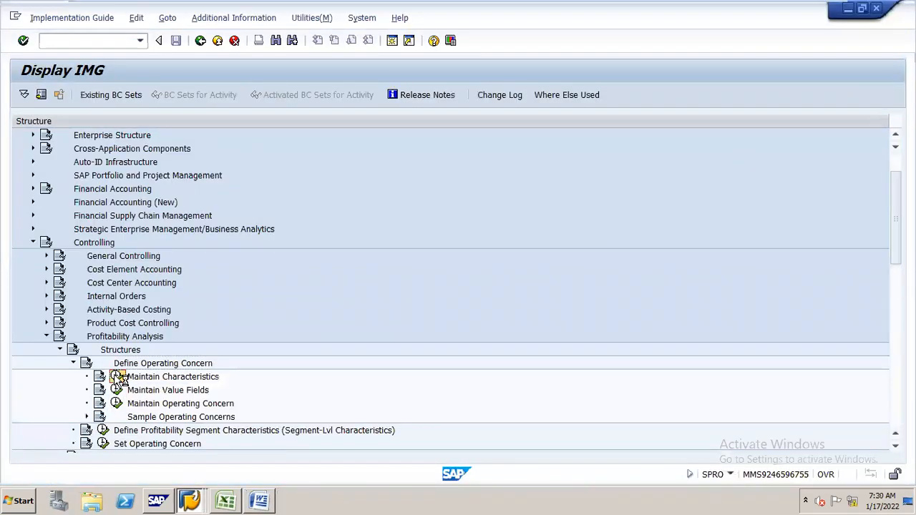
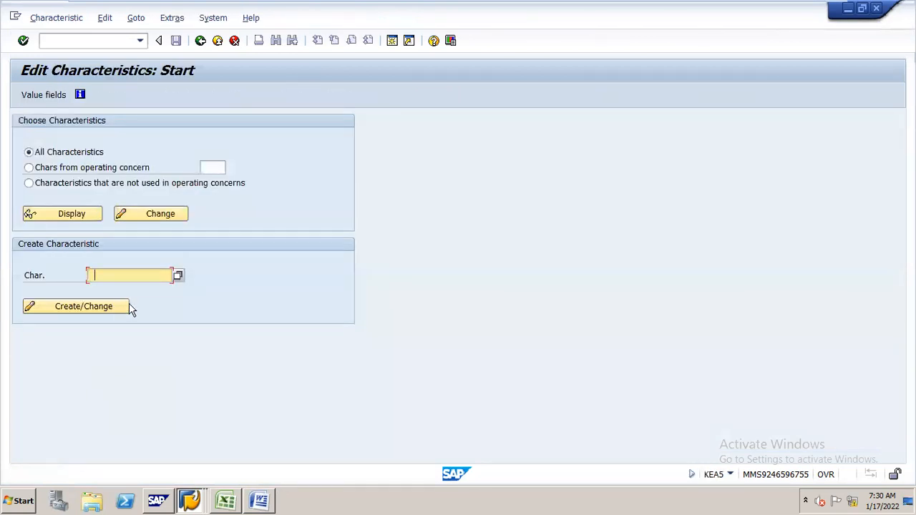
type("WW")
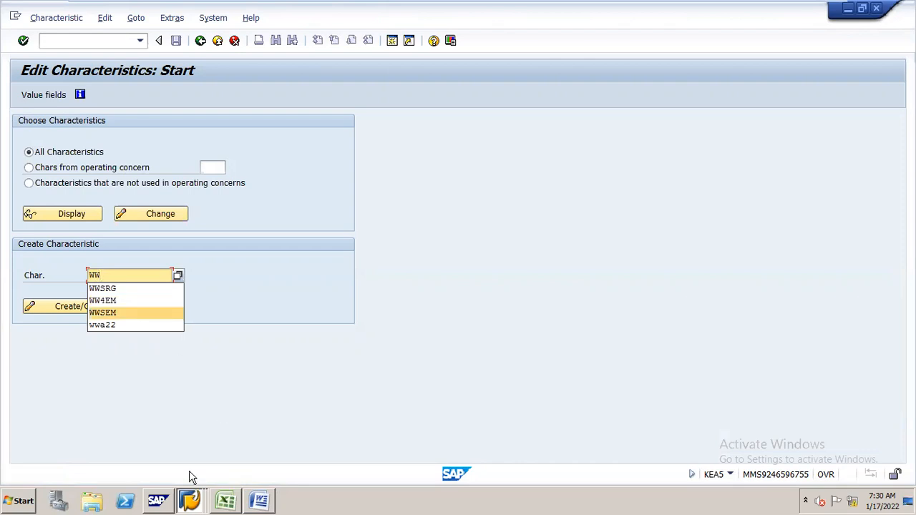
Review the Characteristics and Value fields lists in the COPA document in Word
left_click(223, 491)
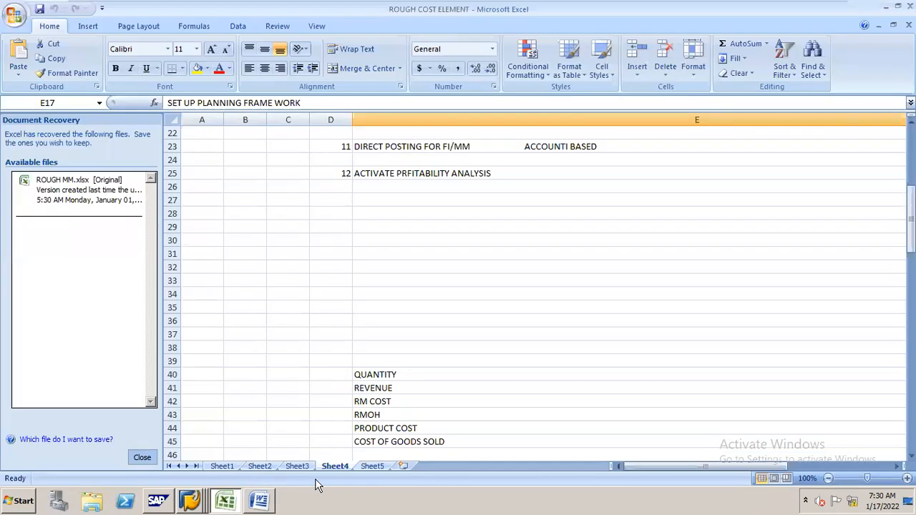
left_click(257, 498)
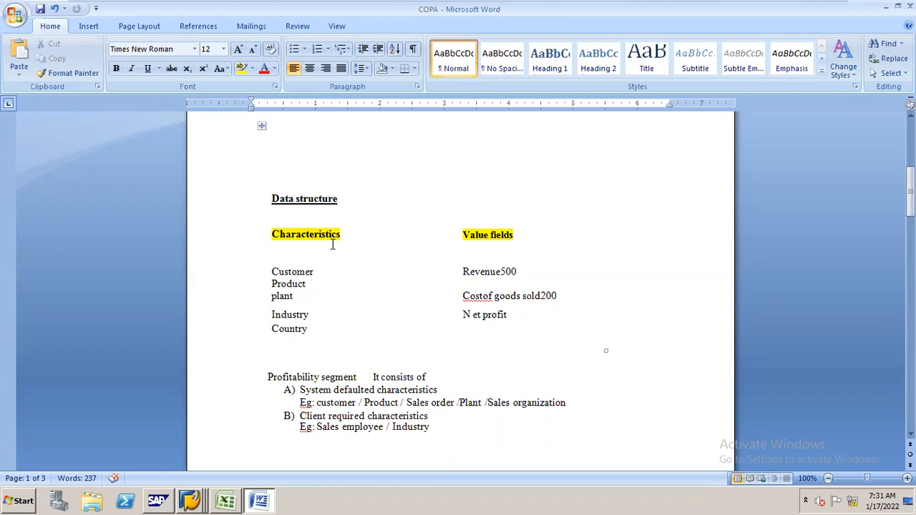
key("alt+Tab")
key("alt+Tab")
Close the Create Price Condition (PR00) session and return to the Edit Characteristics session
mouse_move(190, 499)
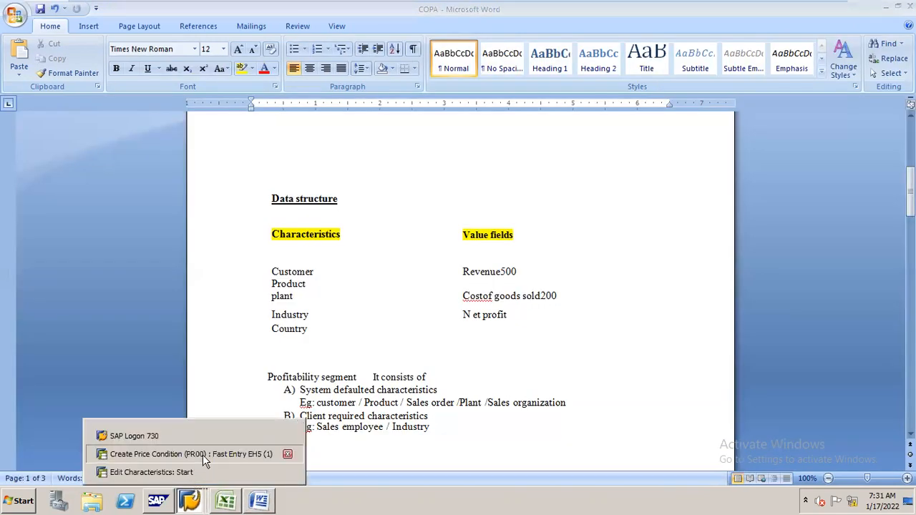
left_click(203, 454)
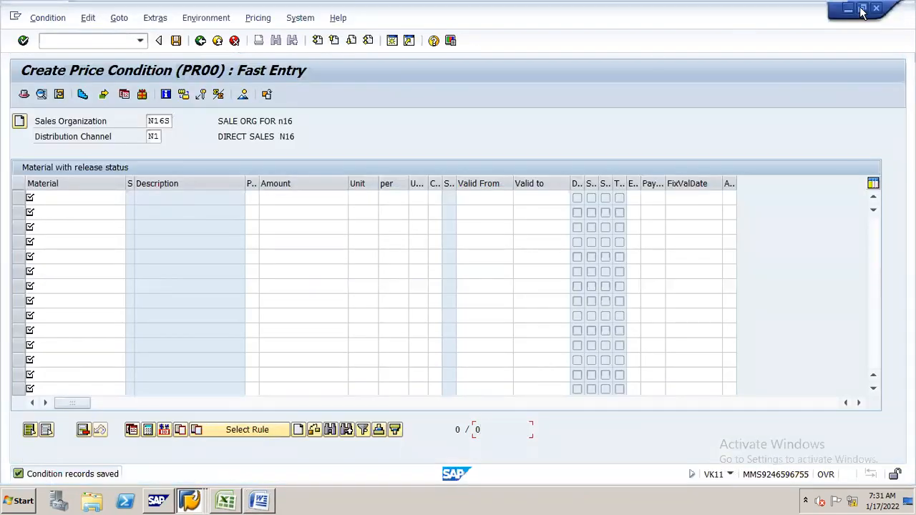
left_click(875, 8)
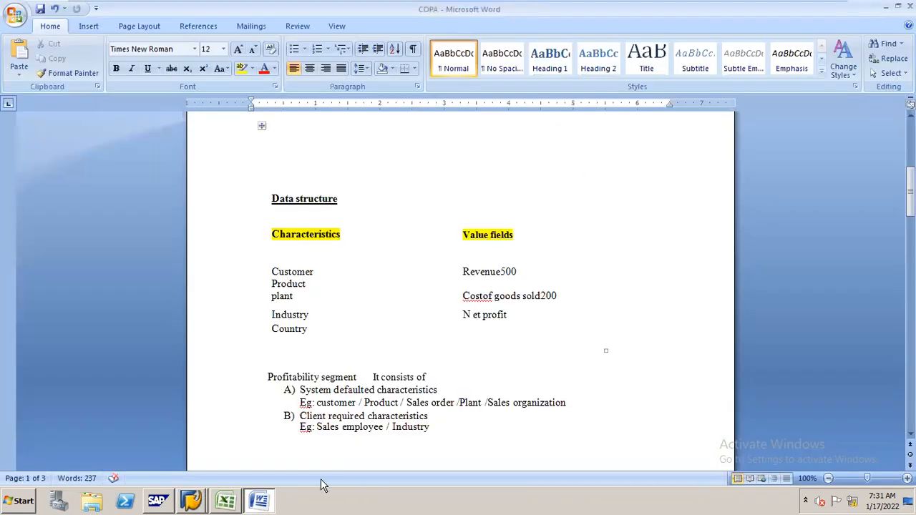
mouse_move(192, 498)
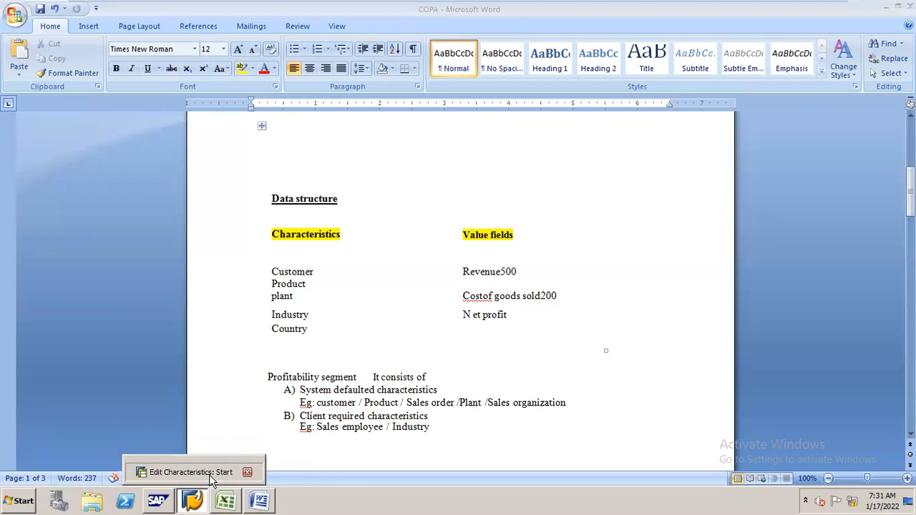
left_click(211, 475)
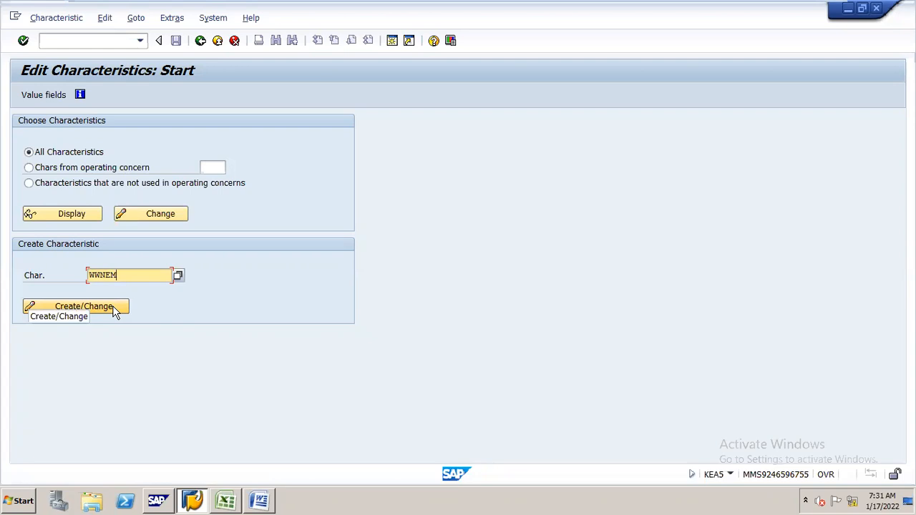
Try to create the characteristic WWNEM, accept the cross-client caution and return to the Edit Characteristics start screen
left_click(112, 305)
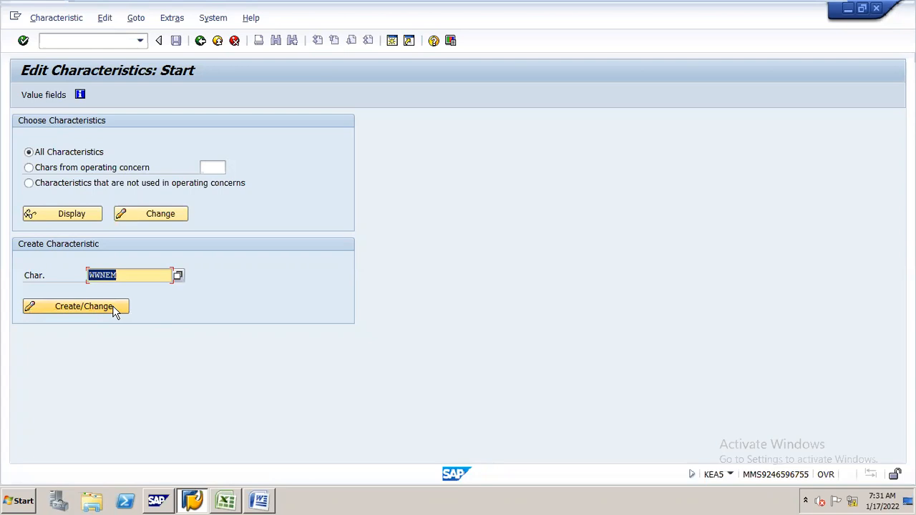
left_click(101, 307)
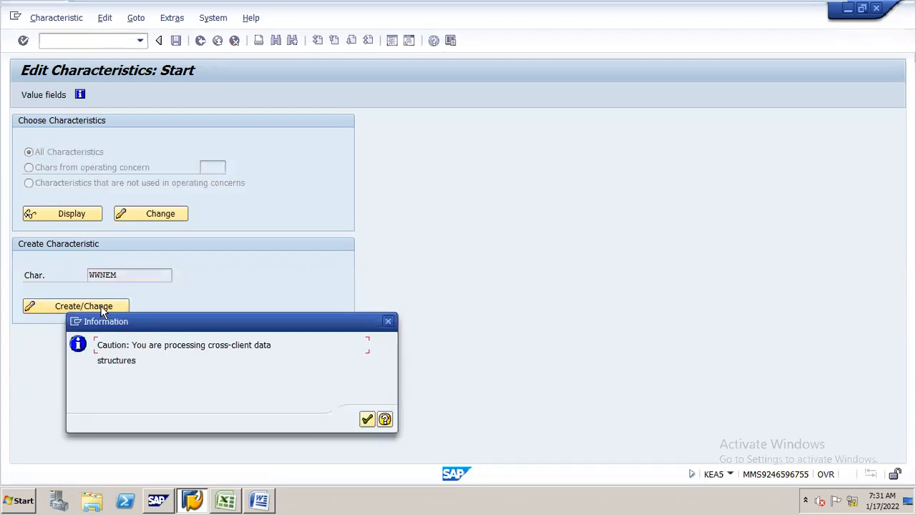
key("Return")
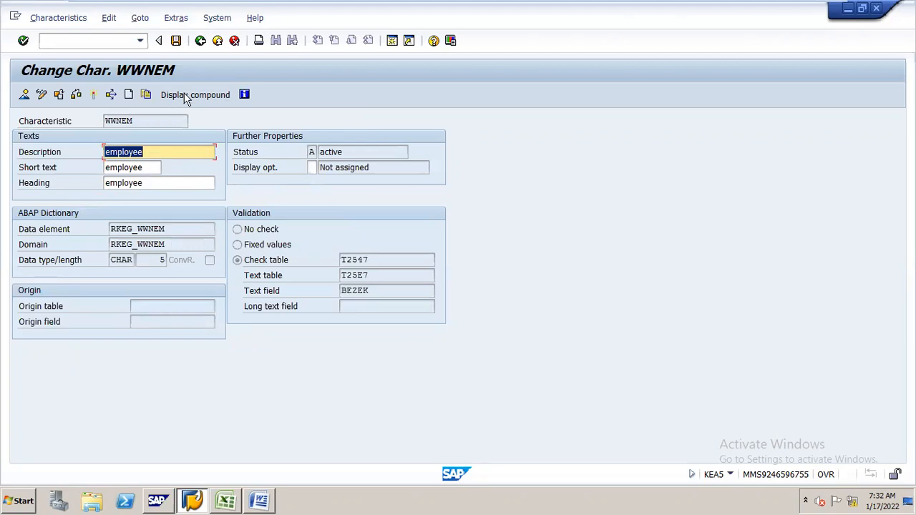
left_click(201, 43)
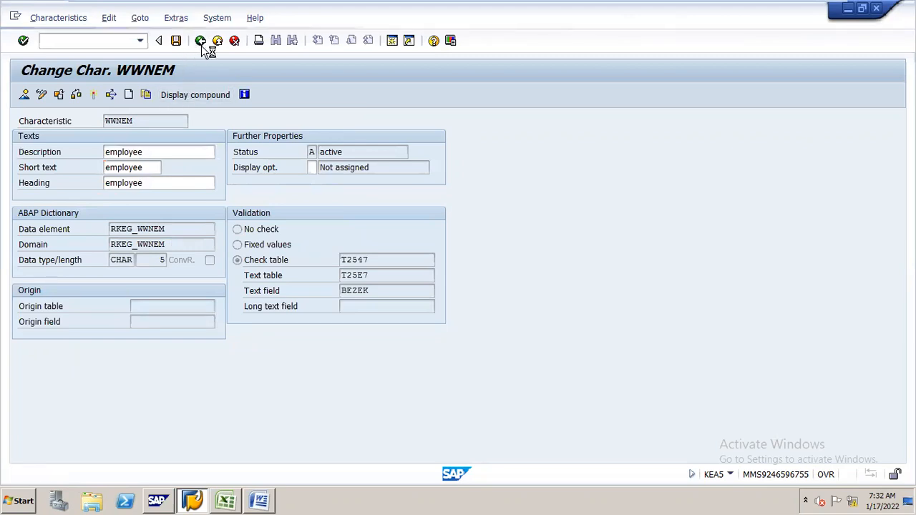
Set the characteristic name to WWN16 and start creating it, moving its assignment dialog clear of the entry fields
left_click(133, 271)
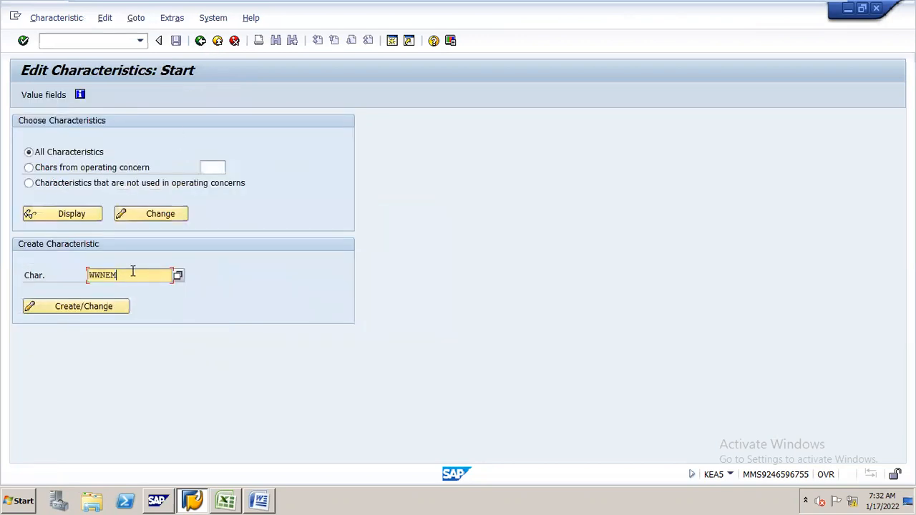
key("BackSpace")
key("BackSpace")
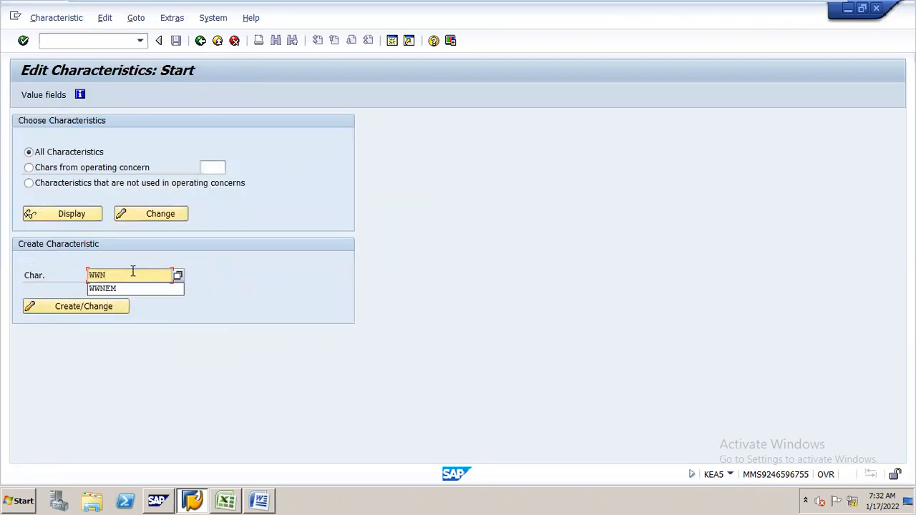
type("1")
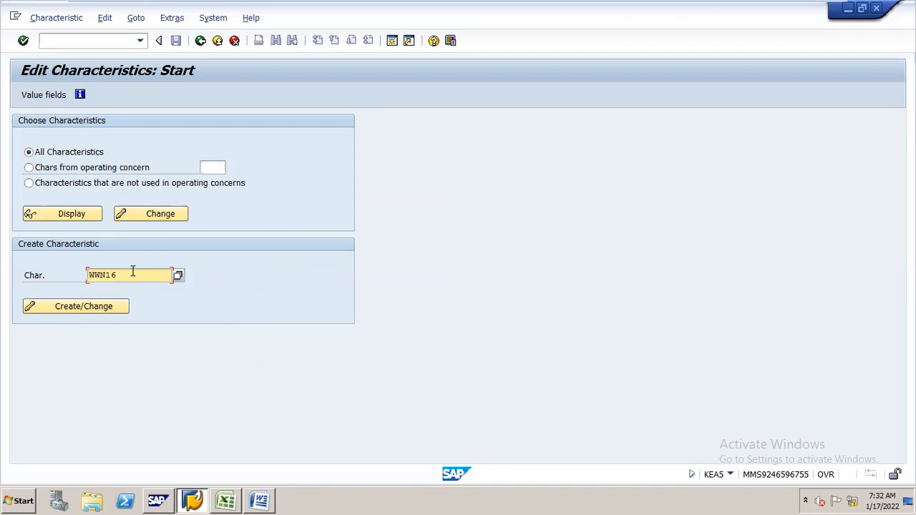
type("6")
left_click(75, 307)
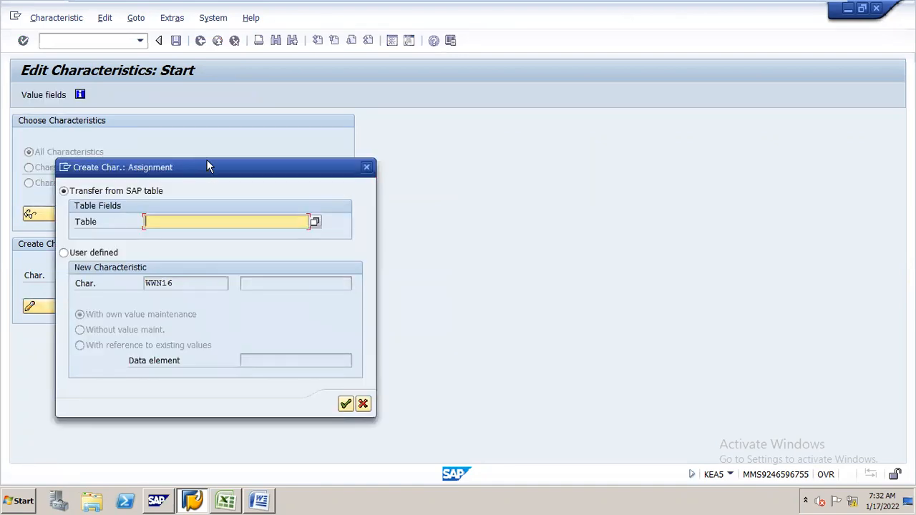
left_click_drag(199, 174, 403, 91)
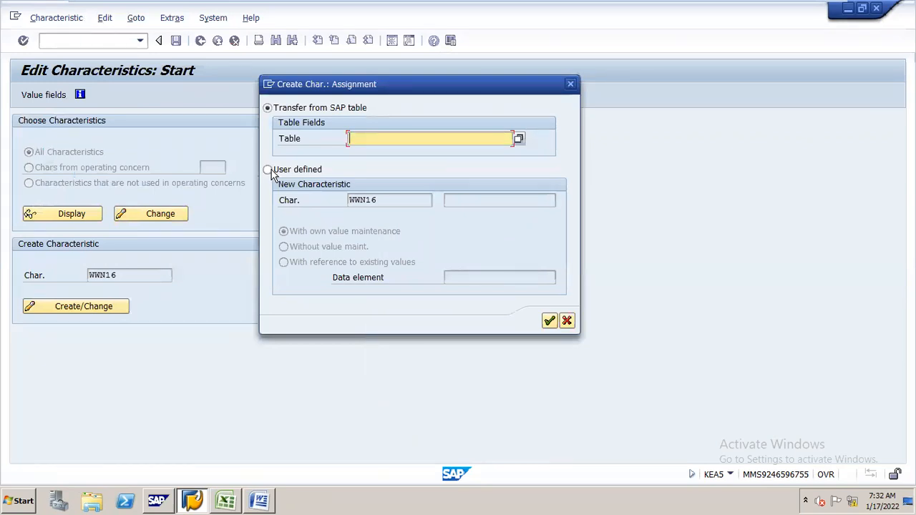
Define WWN16 as a user-defined characteristic with own value maintenance, description "employee" and short text "EMPLOYEE"
left_click(269, 171)
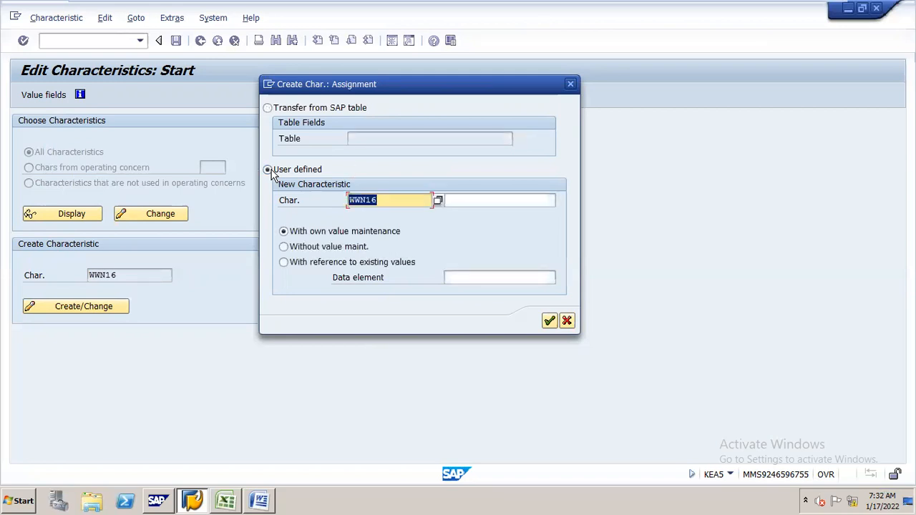
left_click(549, 320)
type("EMPLOY")
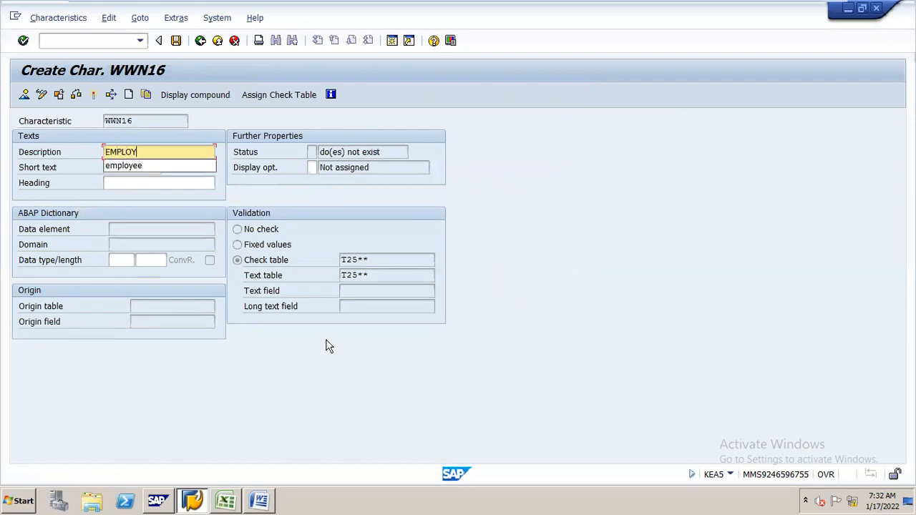
key("Down")
key("Return")
key("Tab")
type("EMPLOYEE")
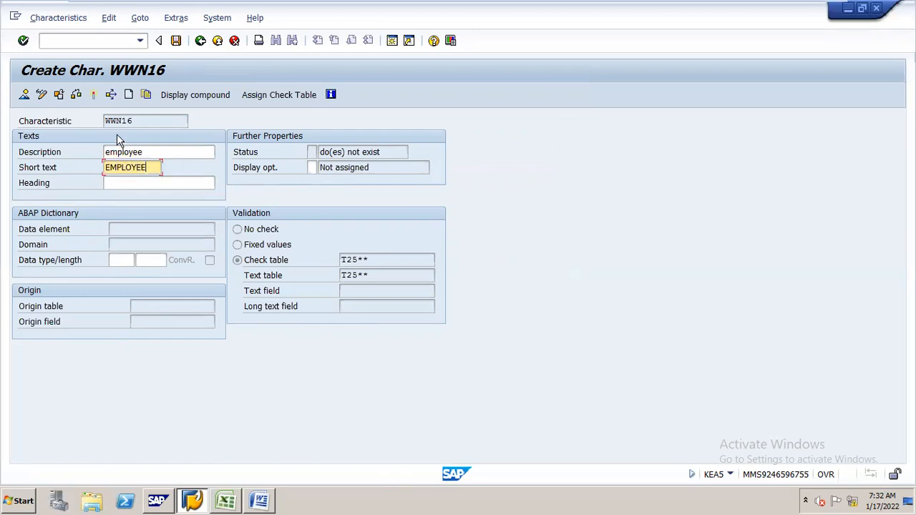
Set the data type of characteristic WWN16 to CHAR with length 5
left_click(128, 260)
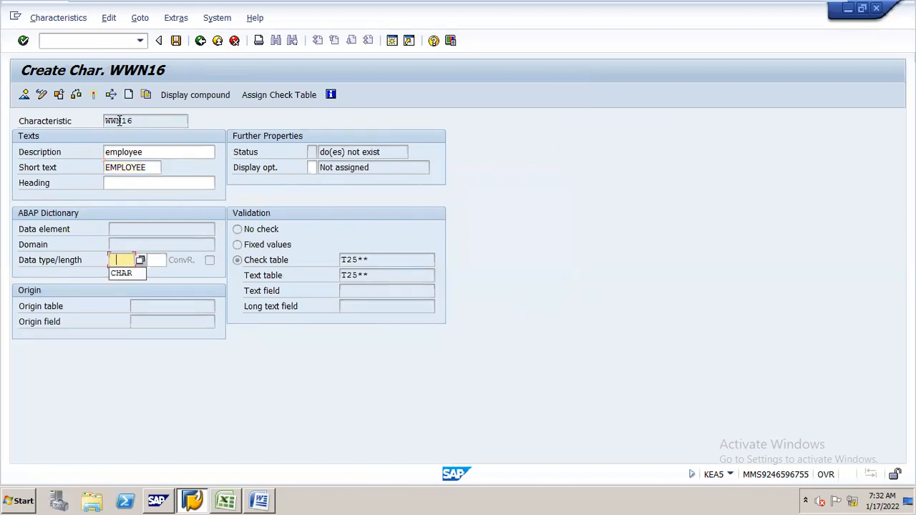
left_click(118, 273)
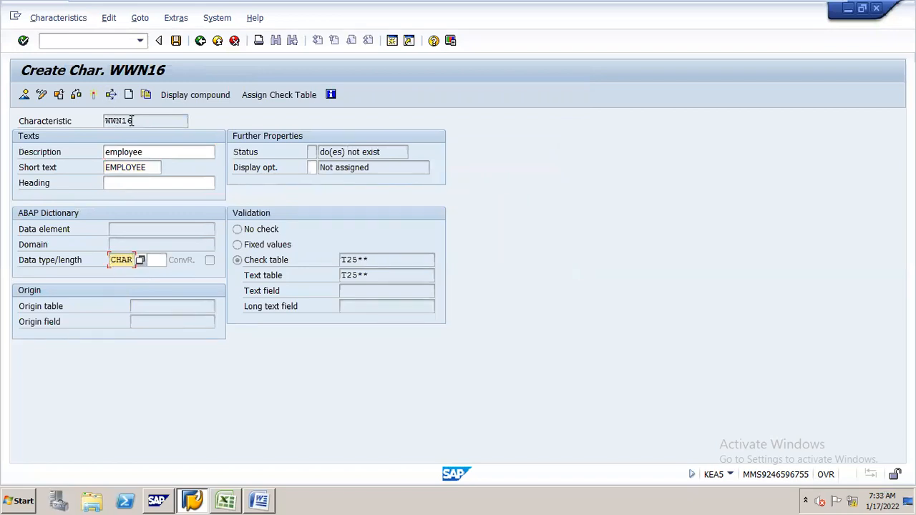
left_click(163, 260)
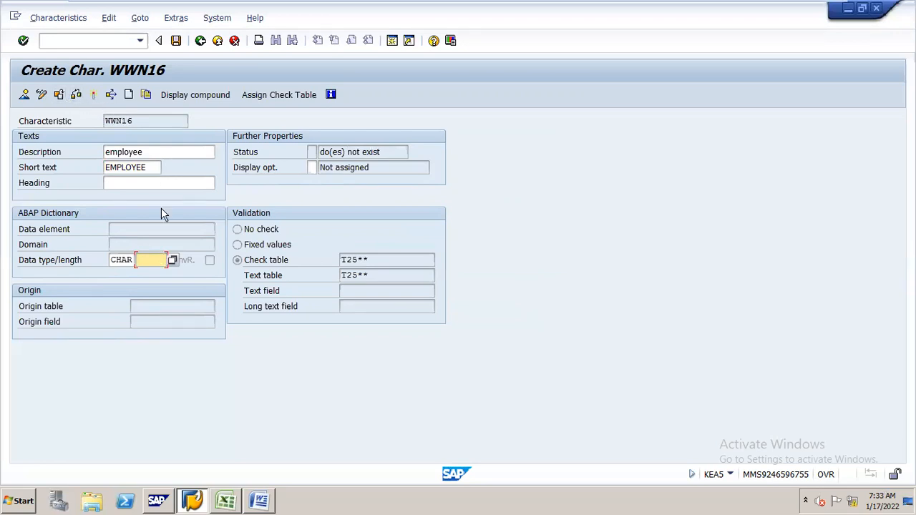
left_click(164, 259)
left_click(163, 272)
Save characteristic WWN16 in spite of warnings with automatic numbering of its check tables, and activate it
left_click(176, 42)
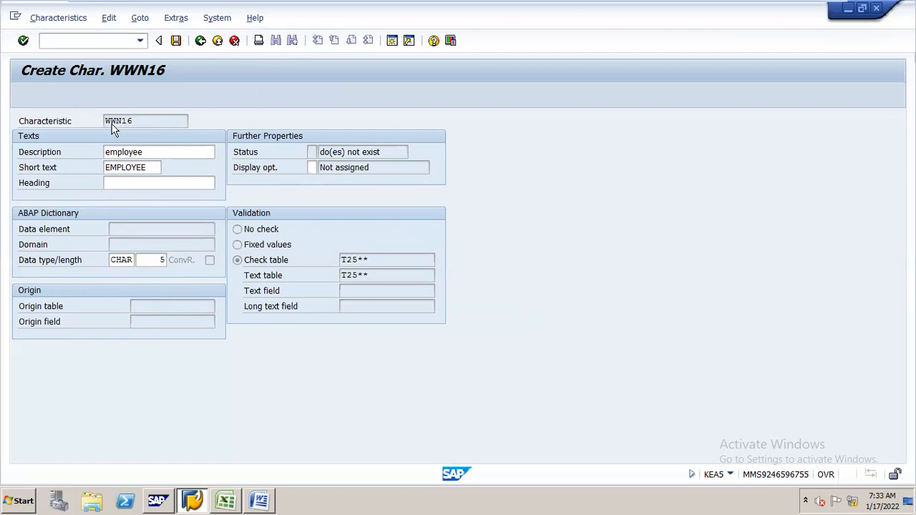
left_click_drag(142, 165, 341, 135)
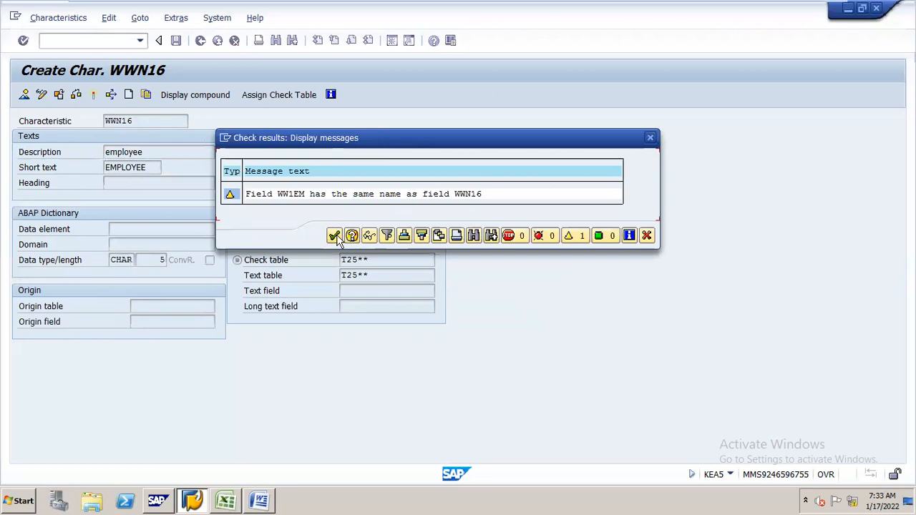
left_click(334, 236)
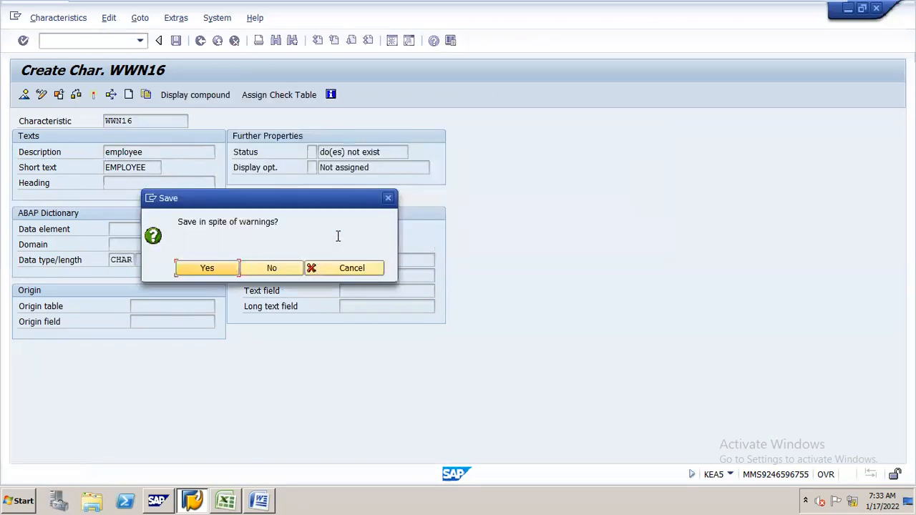
left_click(226, 272)
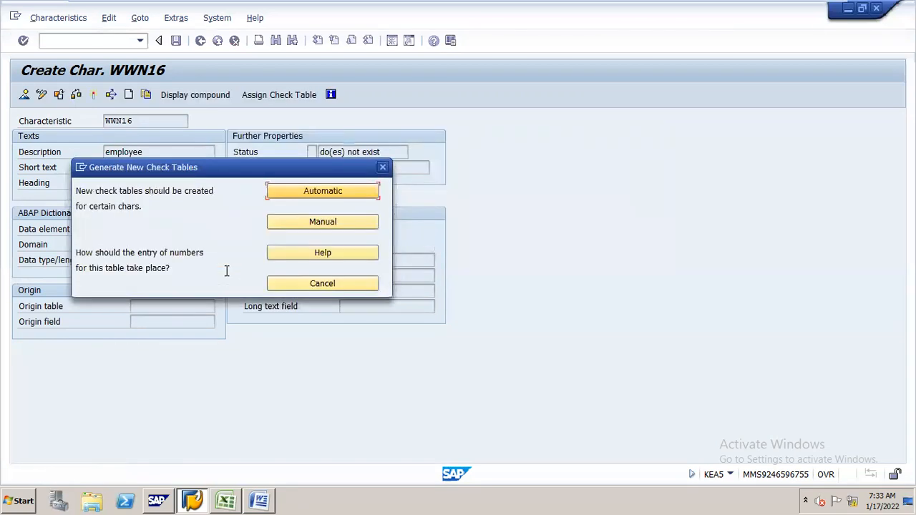
left_click(349, 193)
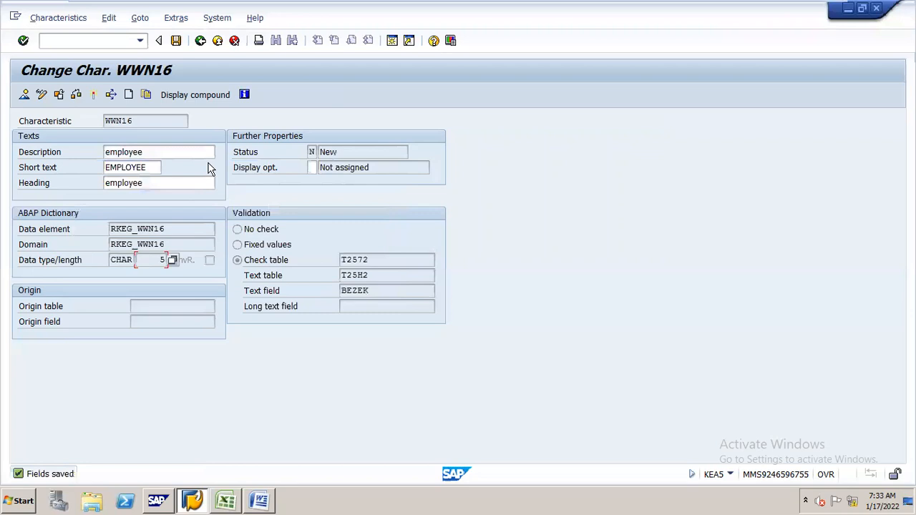
left_click(93, 94)
key("Return")
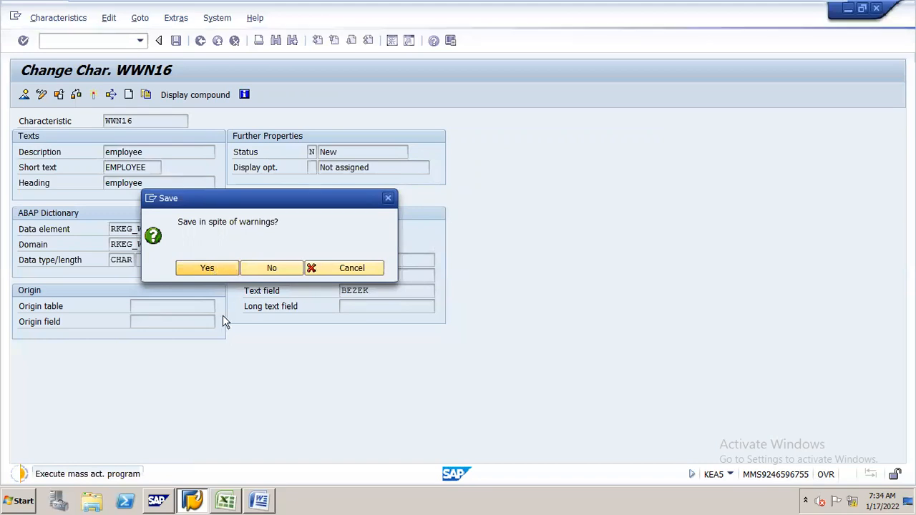
Examine the list of required value fields, from QUANTITY to COST OF GOODS SOLD, on Sheet4 of the ROUGH COST ELEMENT workbook in Excel
left_click(260, 499)
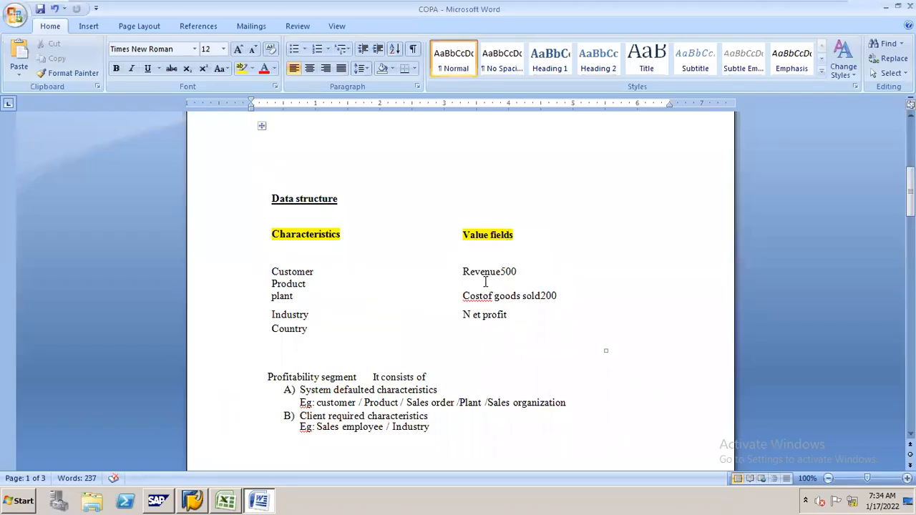
left_click(226, 488)
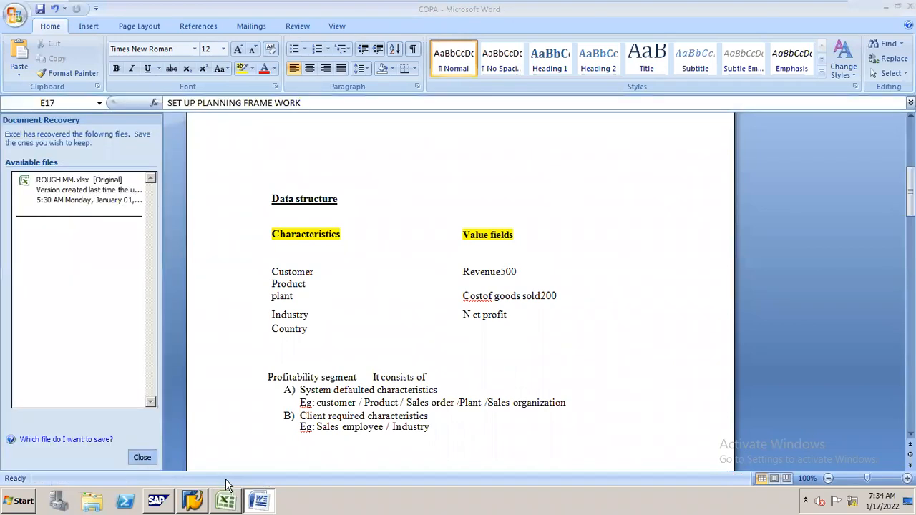
left_click_drag(430, 375, 409, 412)
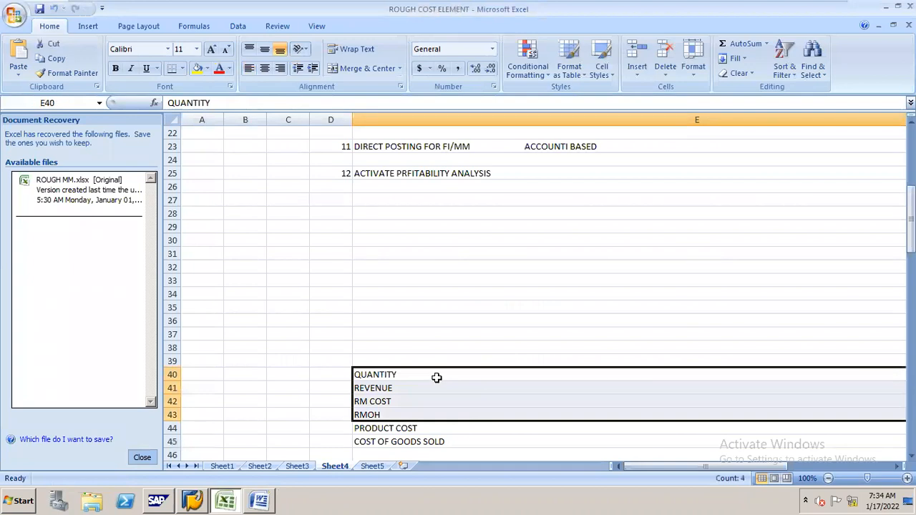
left_click(436, 377)
left_click(435, 388)
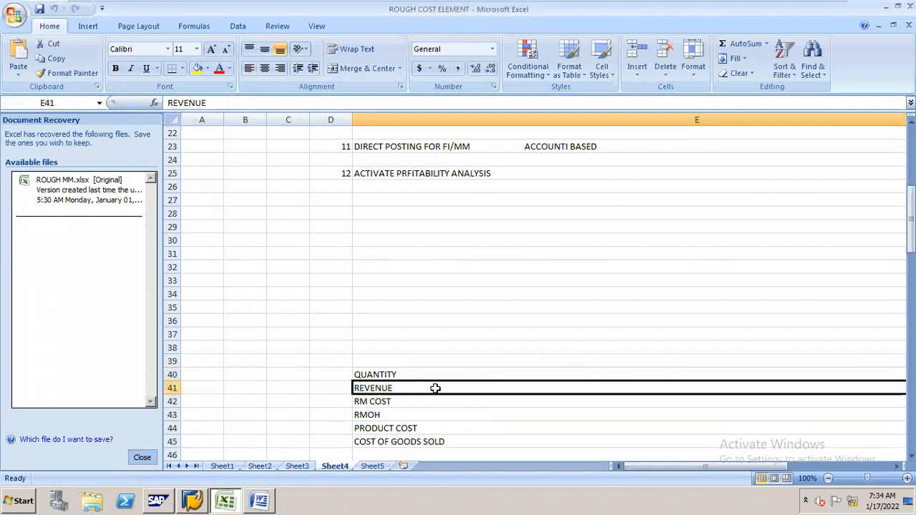
left_click(431, 400)
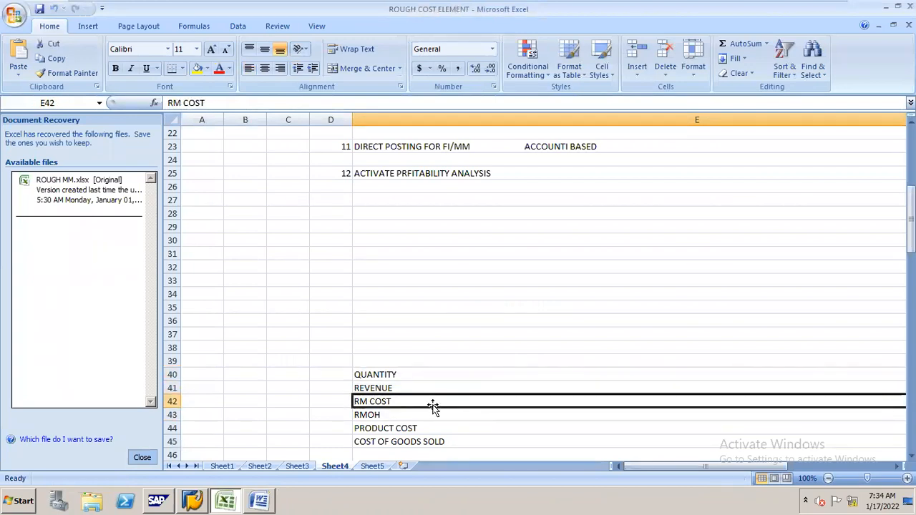
left_click(432, 414)
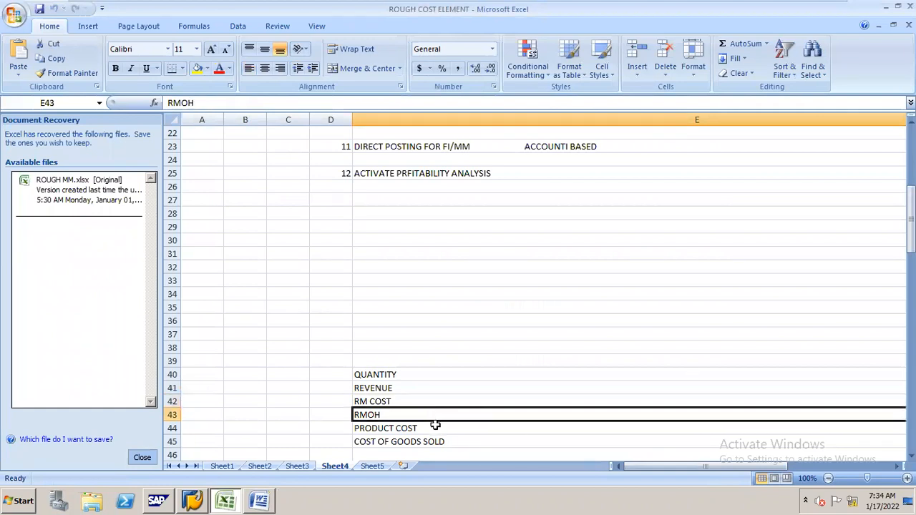
left_click(435, 427)
left_click(435, 441)
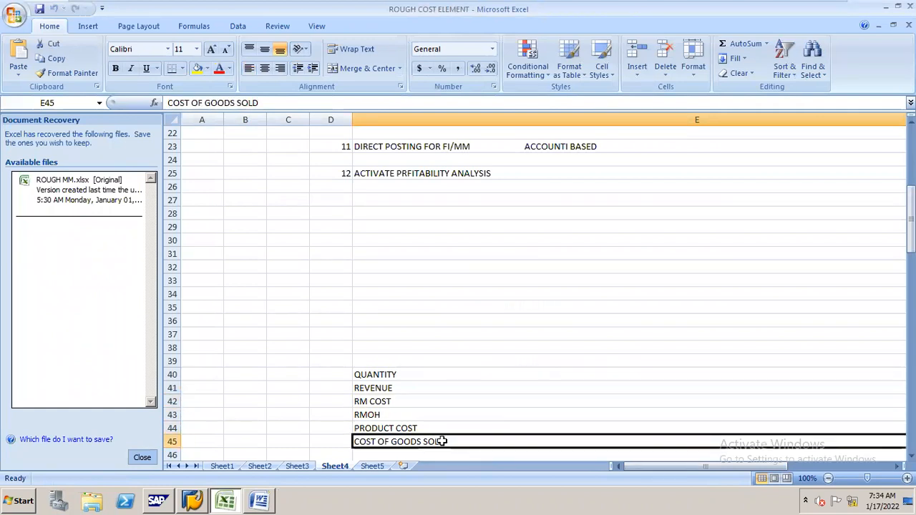
left_click(357, 363)
left_click_drag(363, 373, 419, 442)
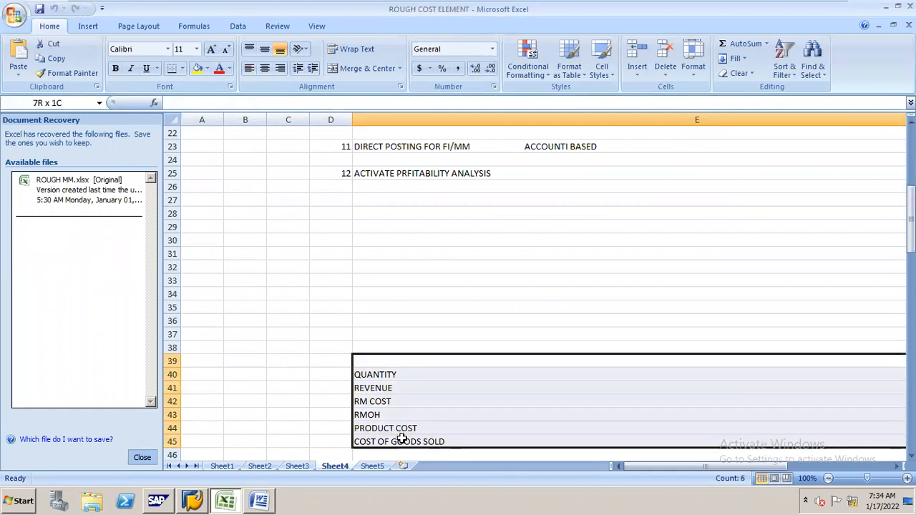
left_click_drag(911, 225, 911, 258)
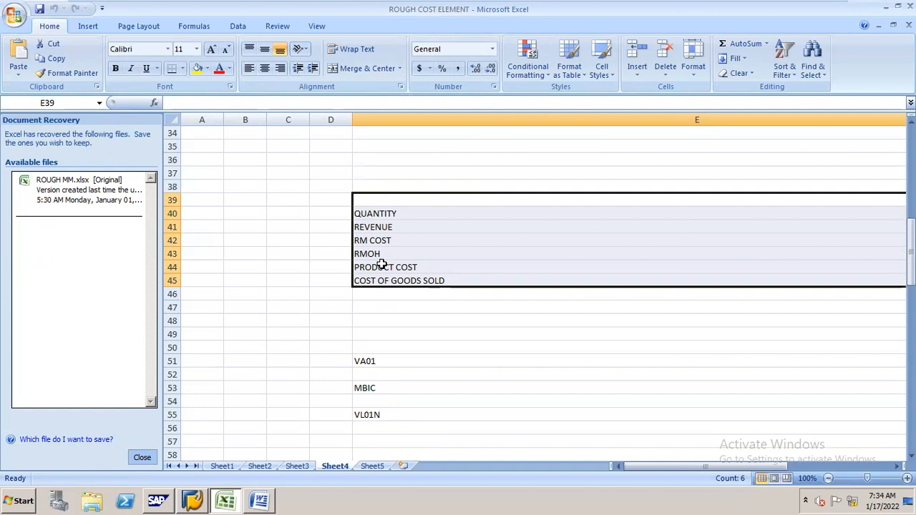
left_click(402, 229)
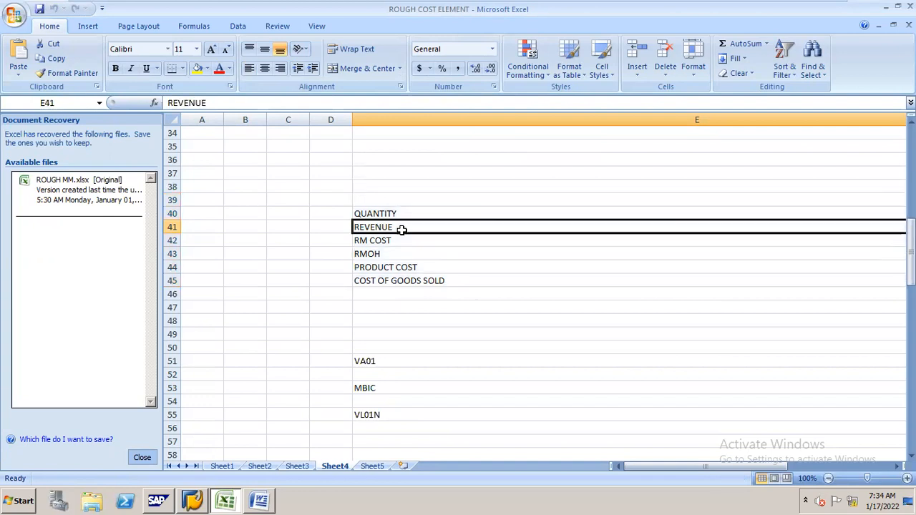
left_click(400, 240)
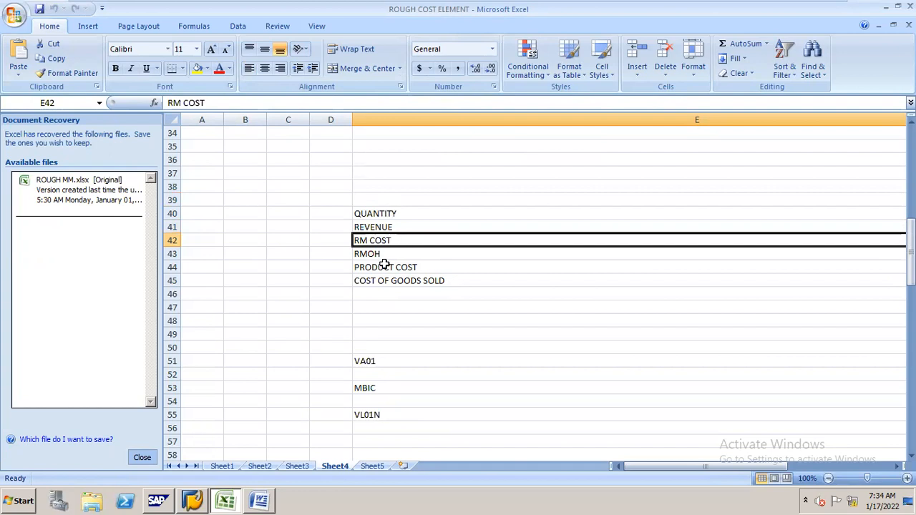
left_click_drag(377, 213, 400, 276)
key("alt+Tab")
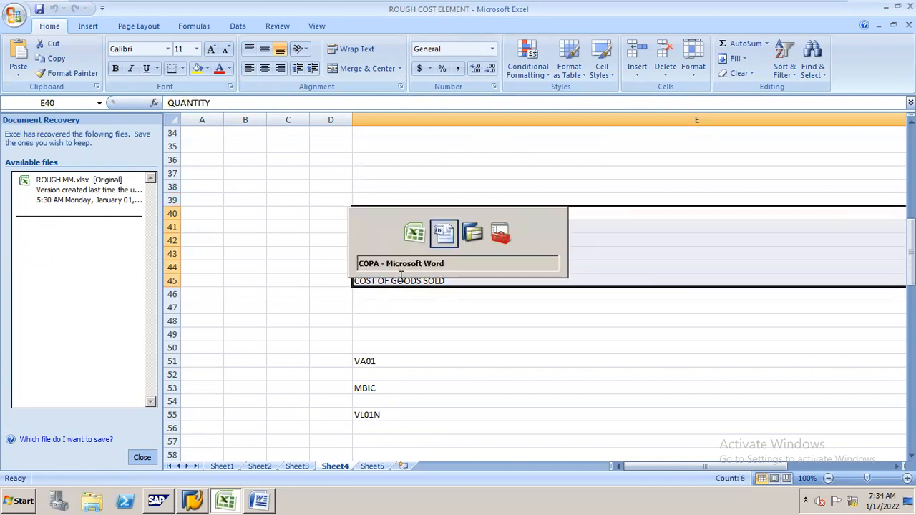
left_click(228, 495)
Switch back to SAP, leave characteristic maintenance and open the Maintain Value Fields activity under Define Operating Concern
left_click(192, 500)
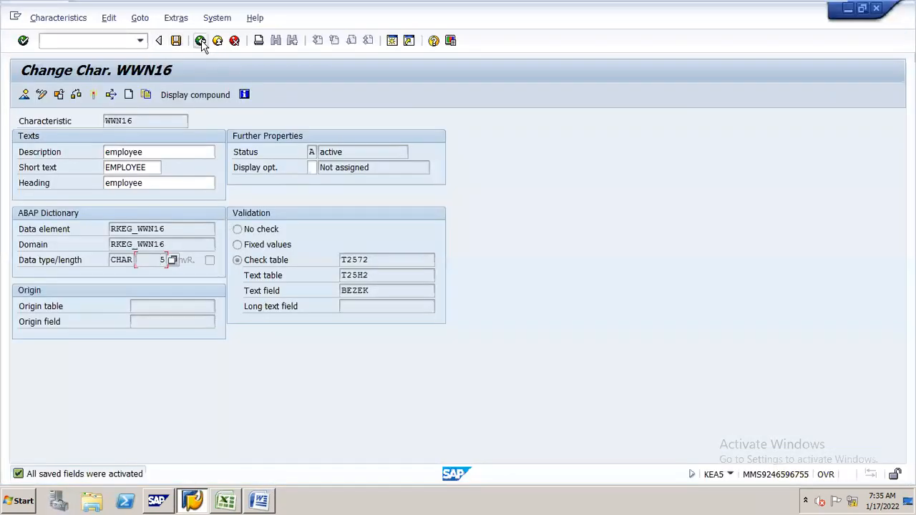
left_click(201, 41)
left_click(201, 41)
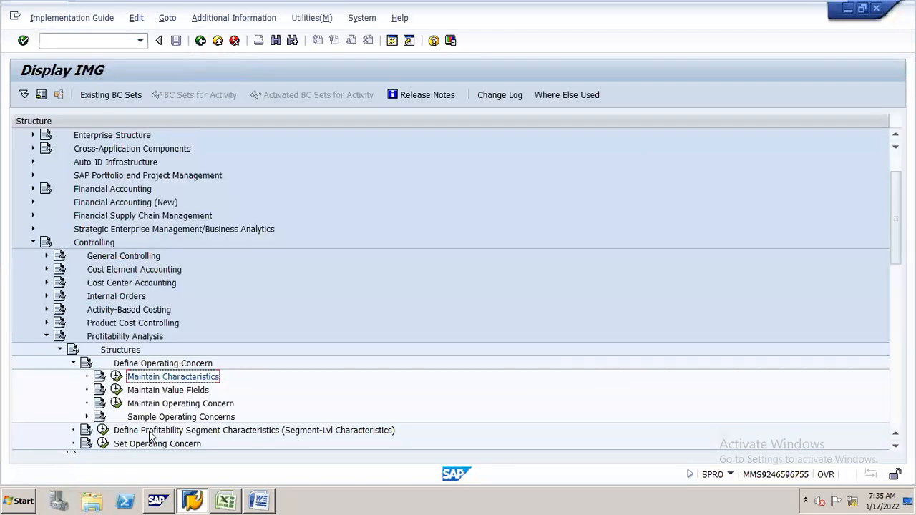
left_click(117, 391)
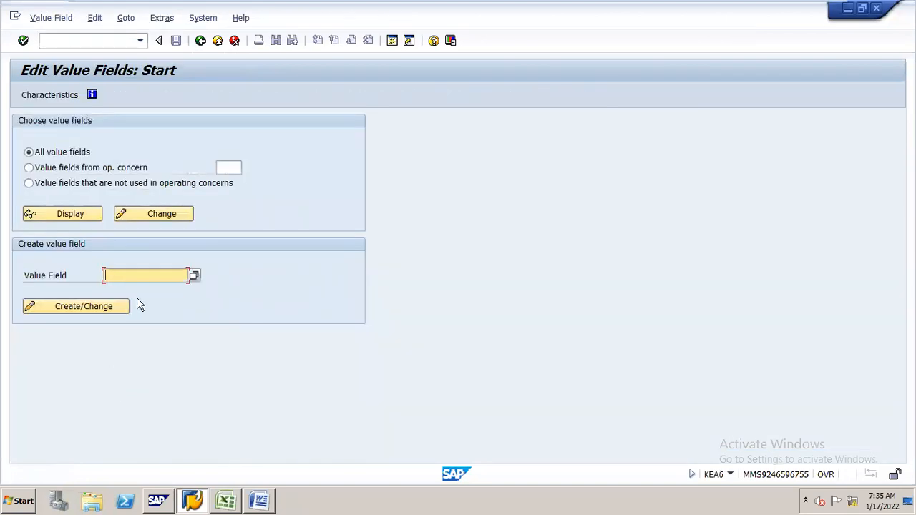
Look through the existing value fields for VV number ranges already in use, and close the value list without choosing an entry
type("V")
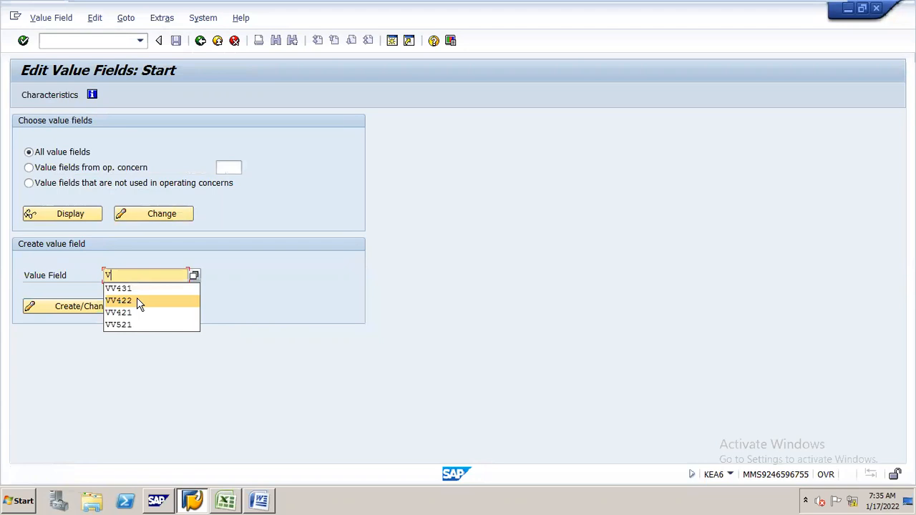
key("BackSpace")
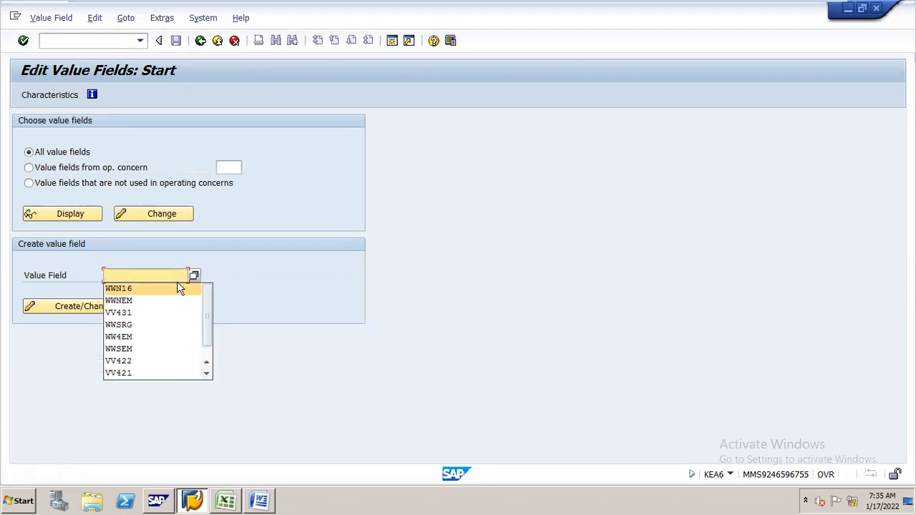
left_click(194, 275)
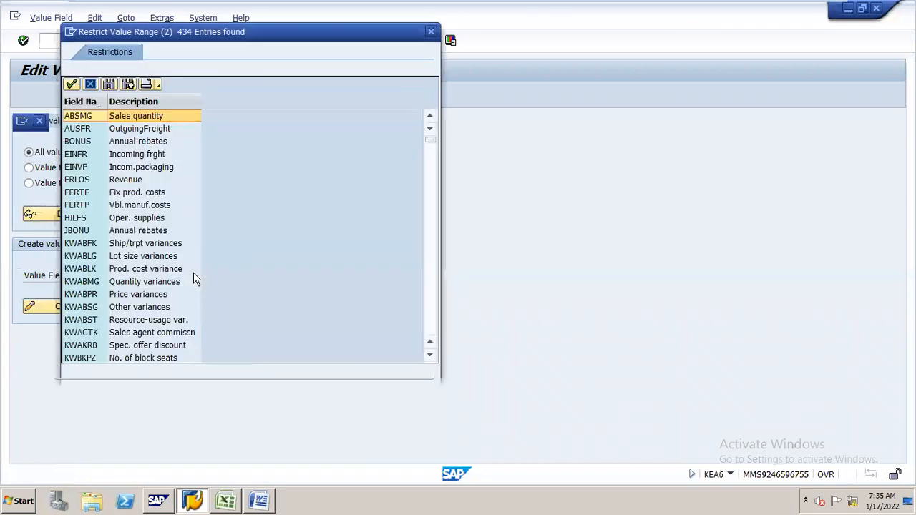
left_click_drag(279, 32, 427, 7)
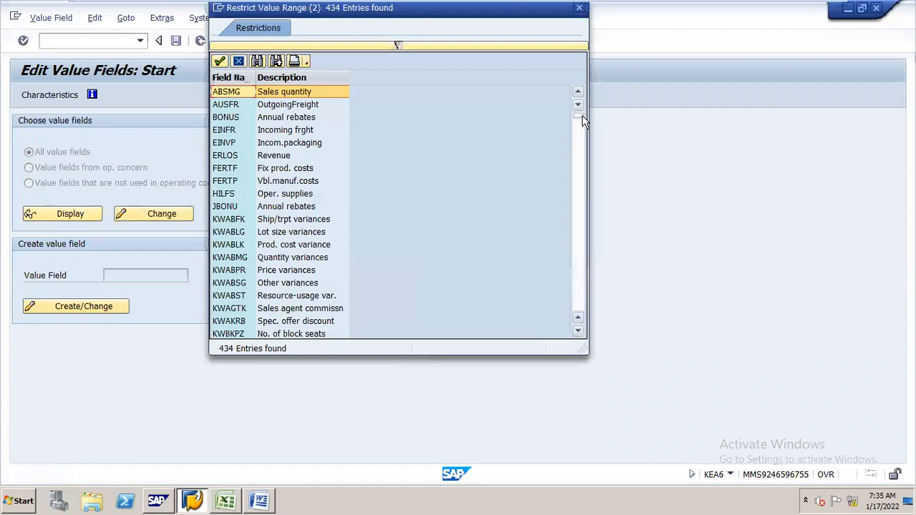
left_click_drag(583, 122, 583, 144)
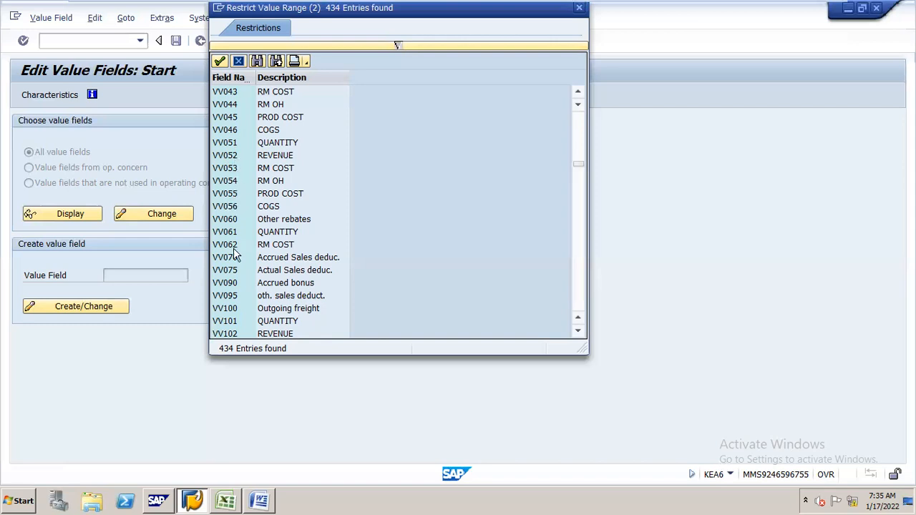
left_click(578, 331)
left_click_drag(578, 332, 578, 333)
left_click_drag(580, 174, 578, 212)
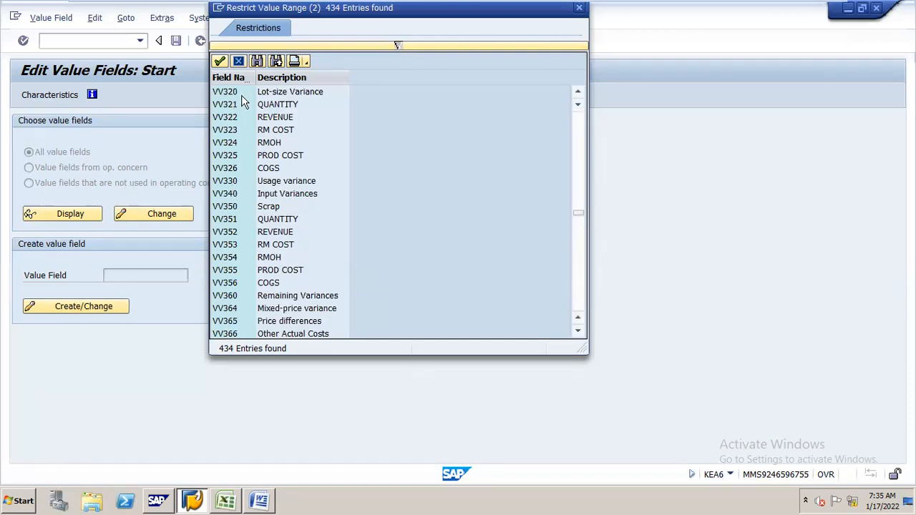
left_click(245, 181)
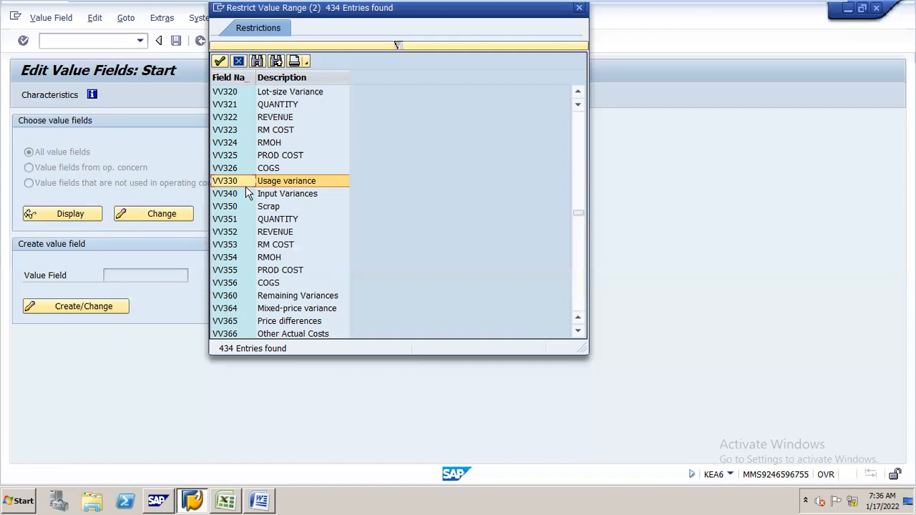
left_click(579, 8)
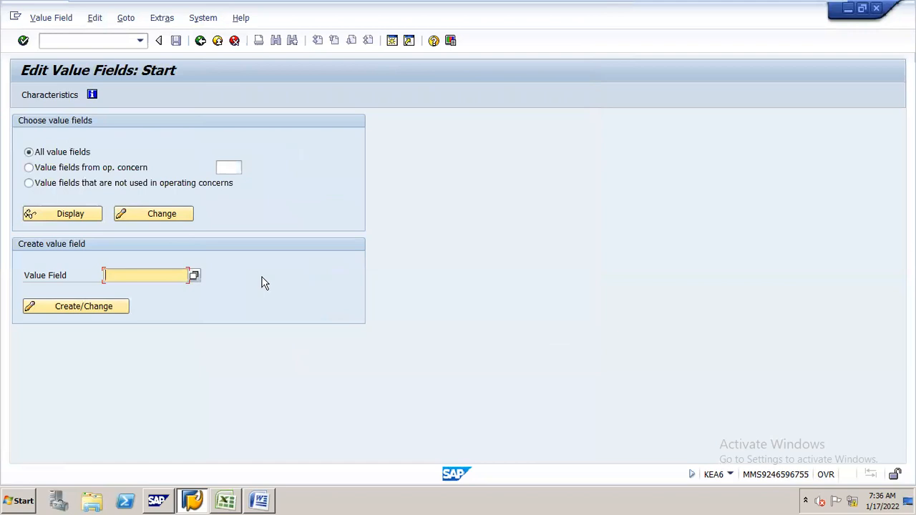
Start creating value field VV331 and acknowledge the cross-client data structures caution
type("VV")
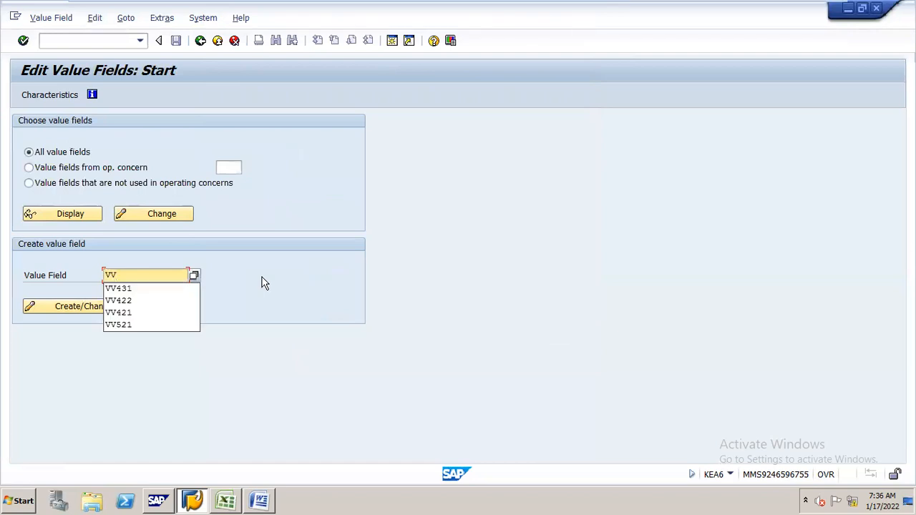
type("331")
left_click(106, 309)
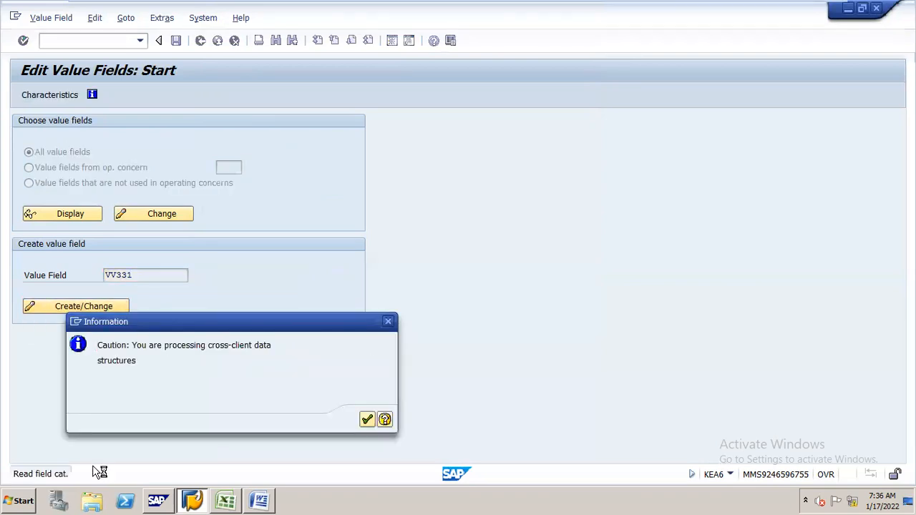
key("Return")
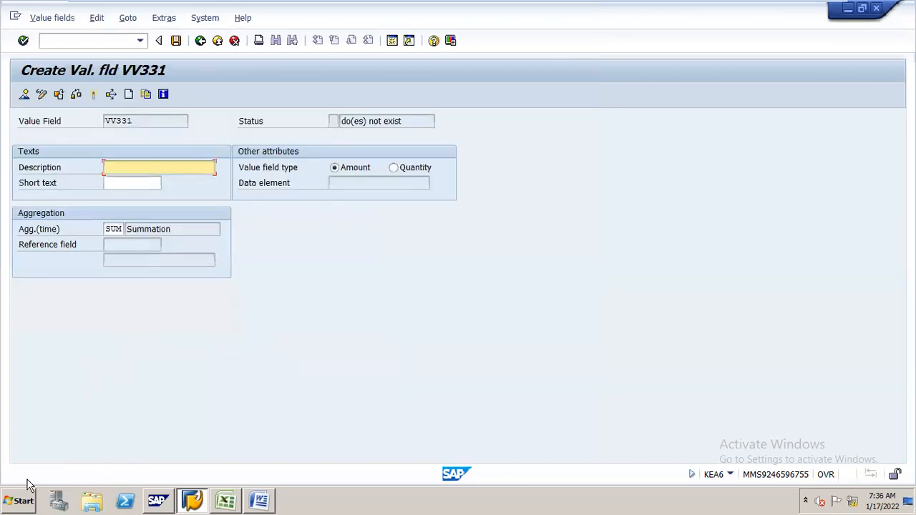
Give VV331 the description QUANTITY, short text QUNTITY and type Quantity, and activate it in spite of warnings
type("Q")
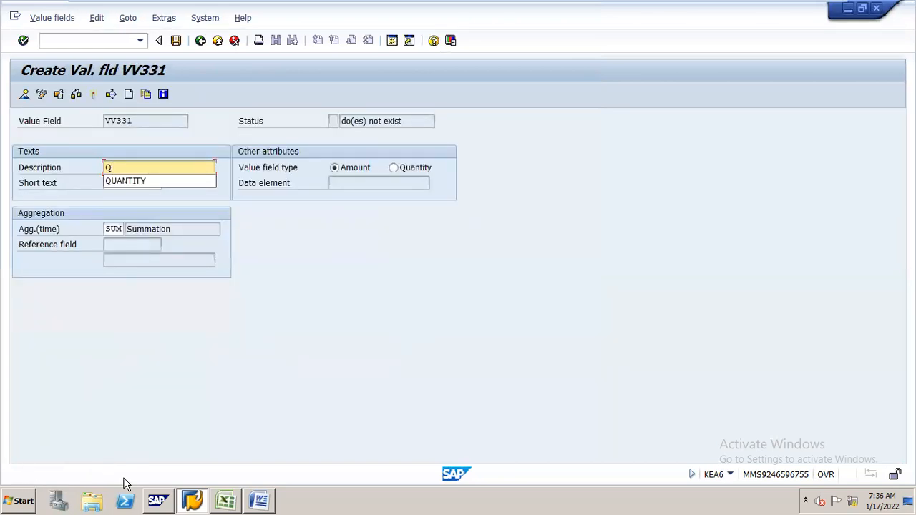
type("UANTITY")
key("Tab")
type("QUNTITY")
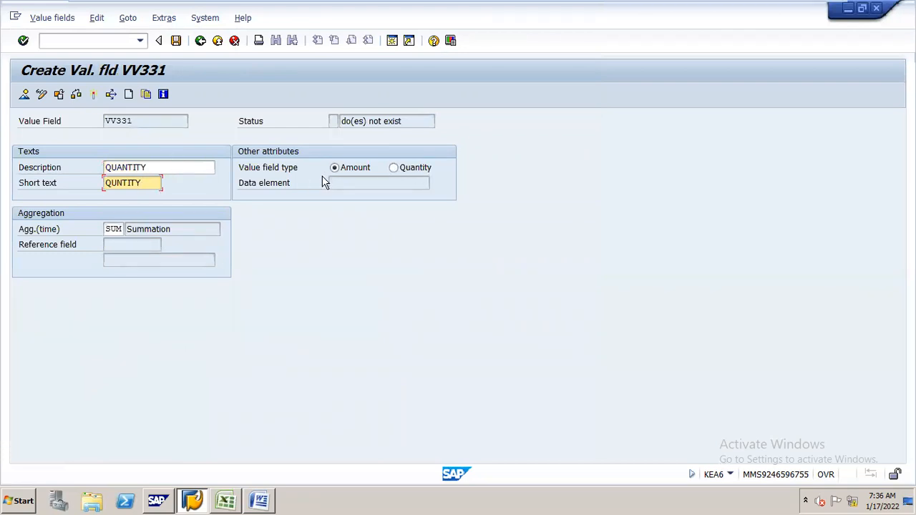
left_click(393, 169)
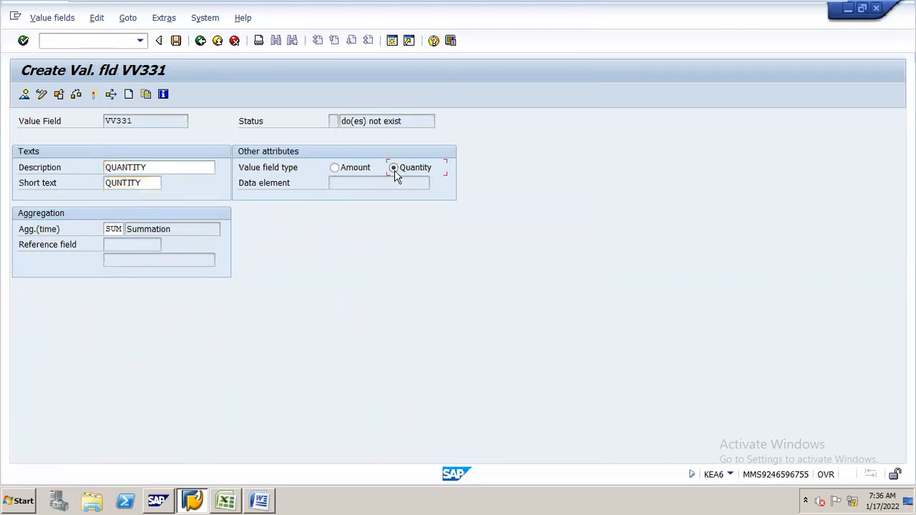
left_click(96, 98)
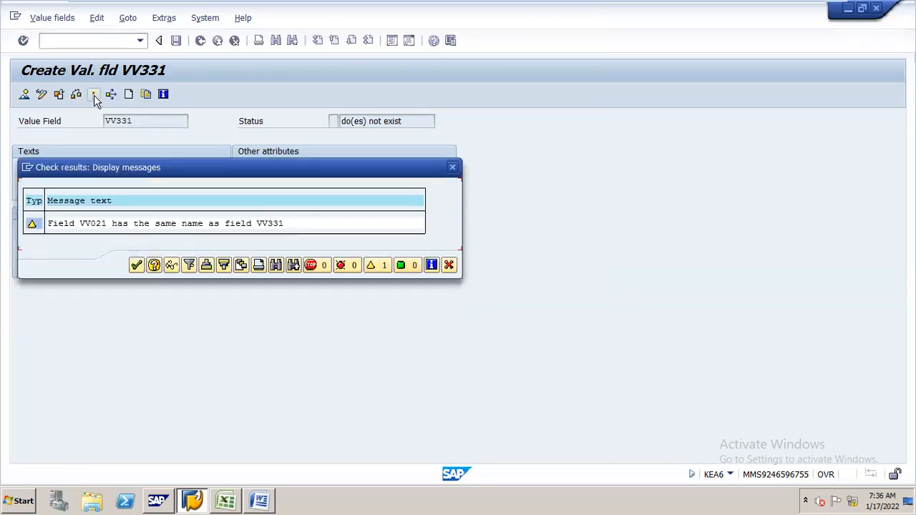
key("Return")
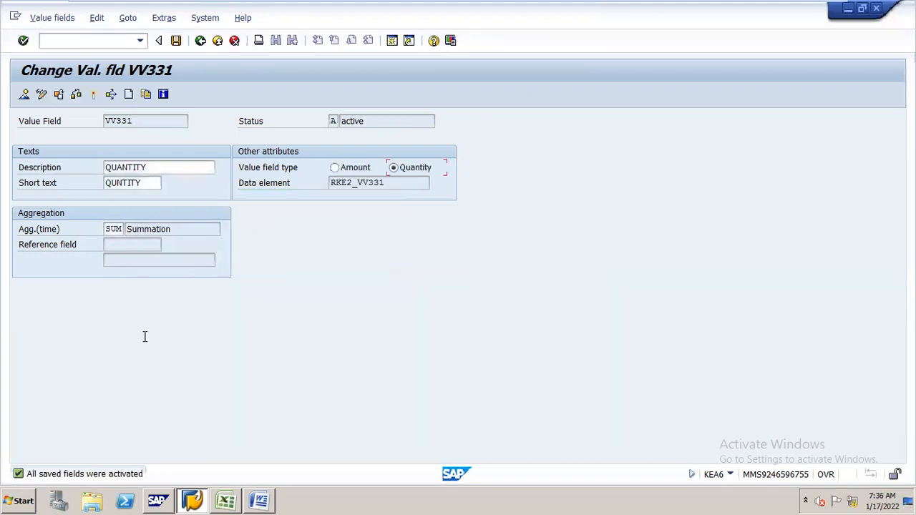
Create another value field, VV332, of type Amount with the description REVENUE
left_click(130, 95)
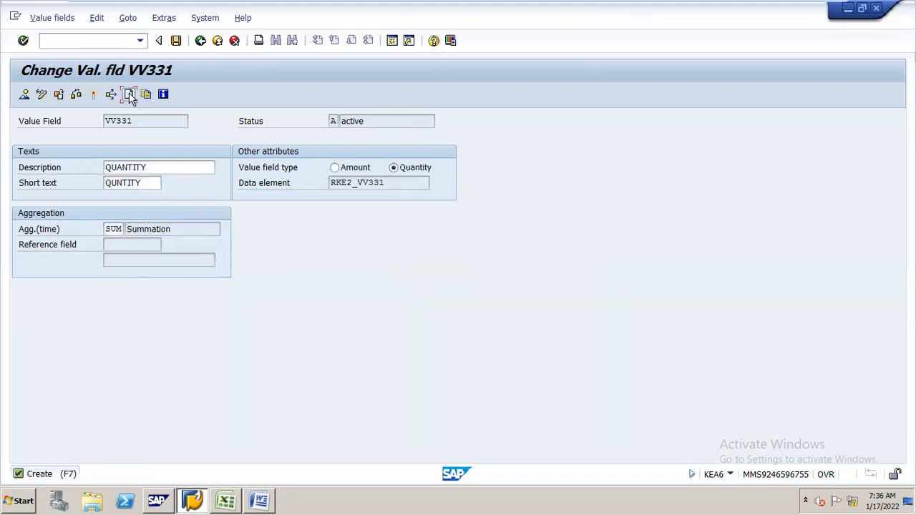
type("VV")
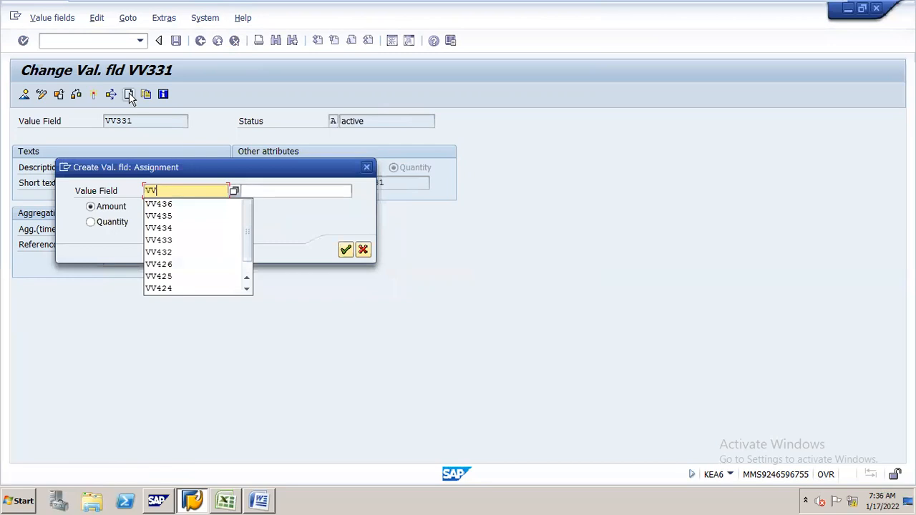
type("332")
left_click(327, 189)
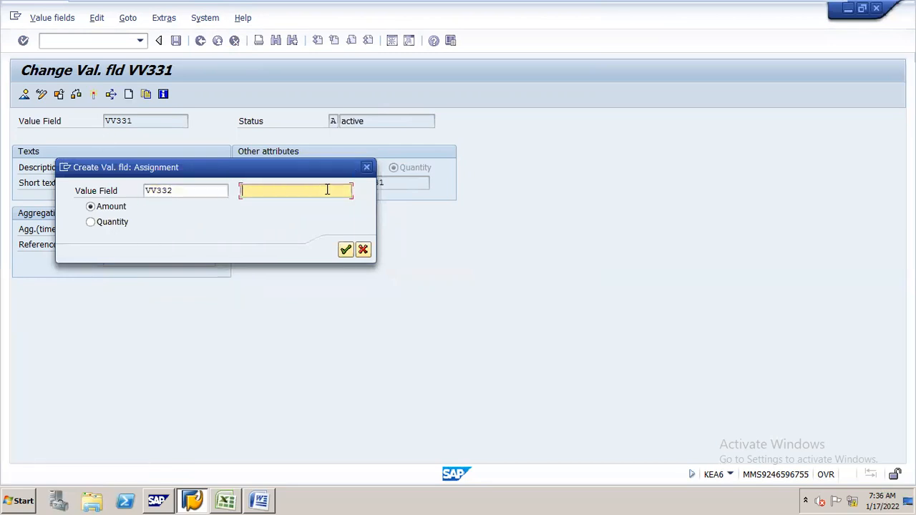
left_click(285, 254)
key("Return")
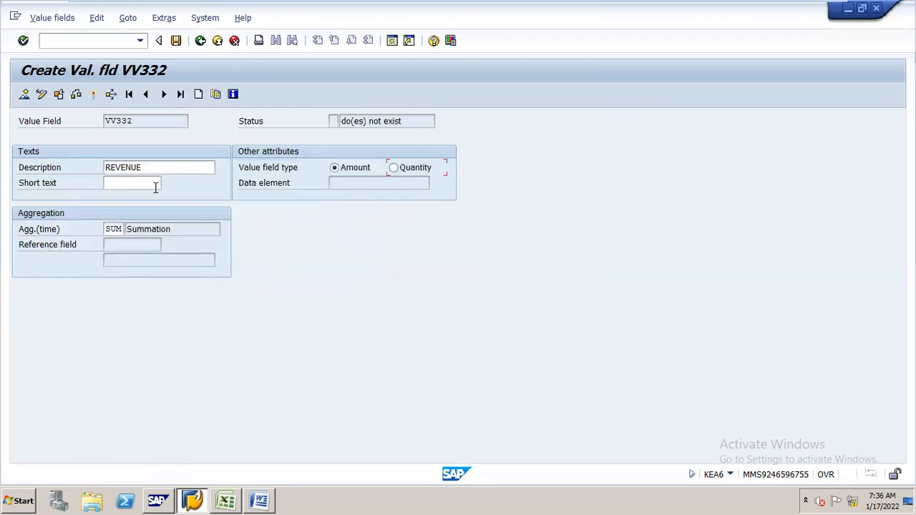
Set the short text of VV332 to REVENUS and activate the value field in spite of warnings
left_click(156, 188)
type("RE")
key("Down")
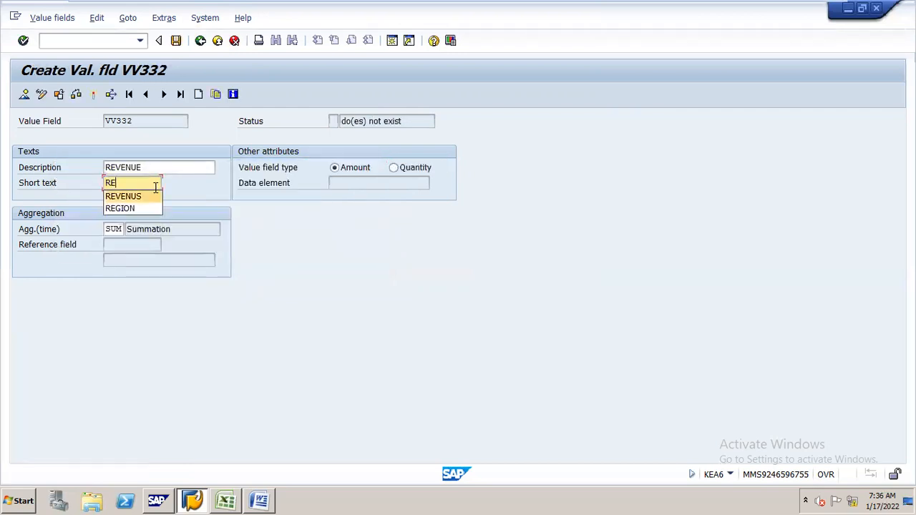
key("Return")
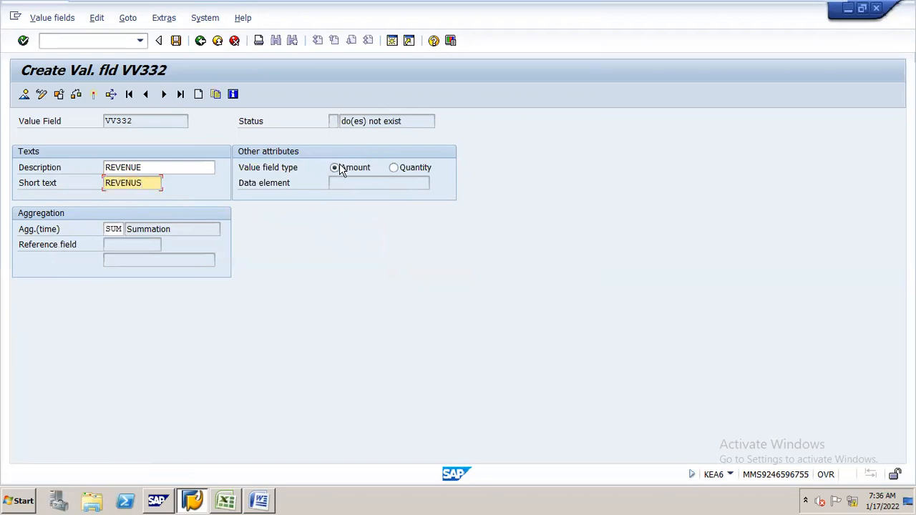
left_click(94, 94)
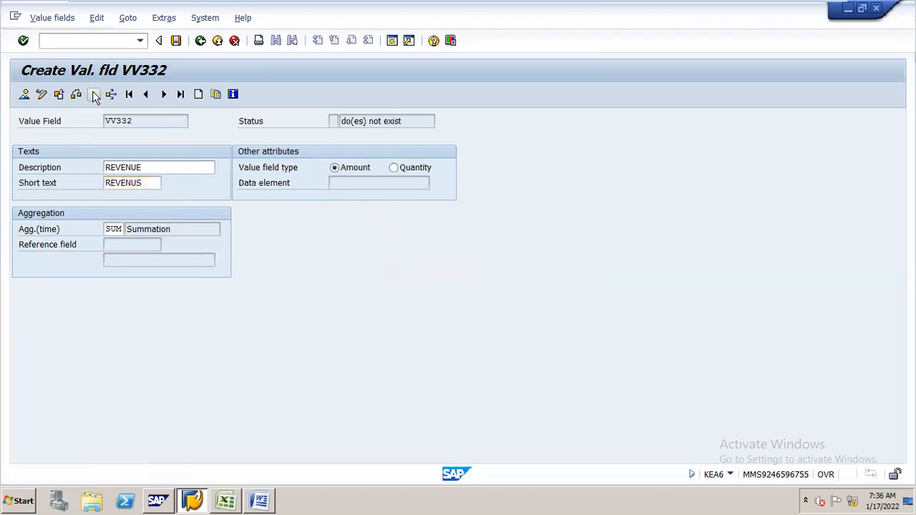
key("Return")
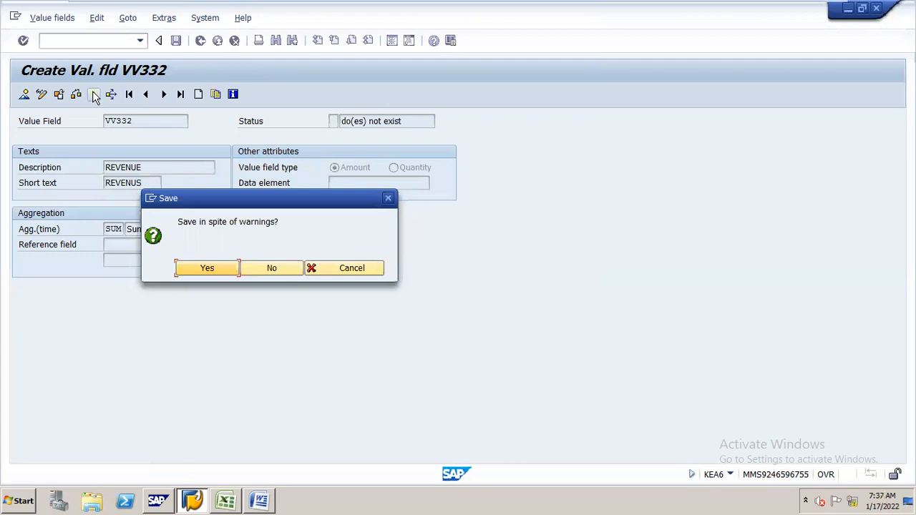
key("Return")
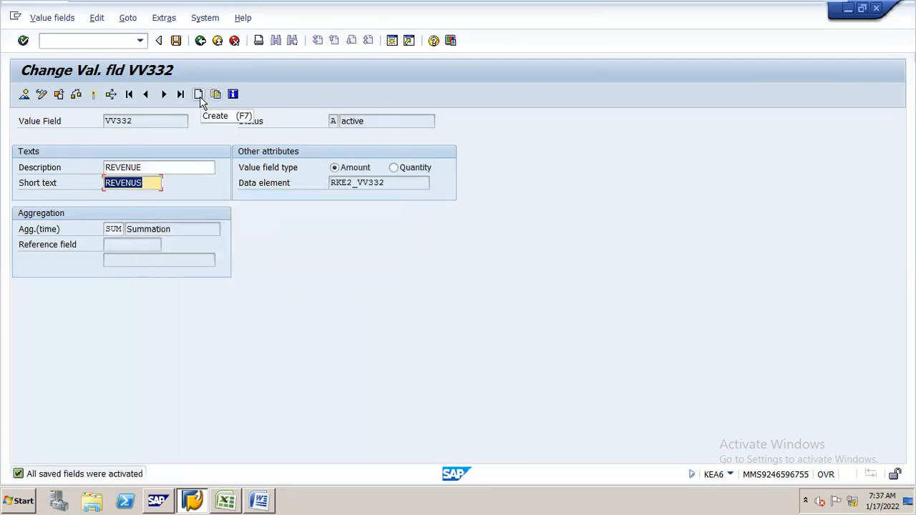
Start a new Amount value field with the technical name VV333
left_click(199, 94)
type("VV")
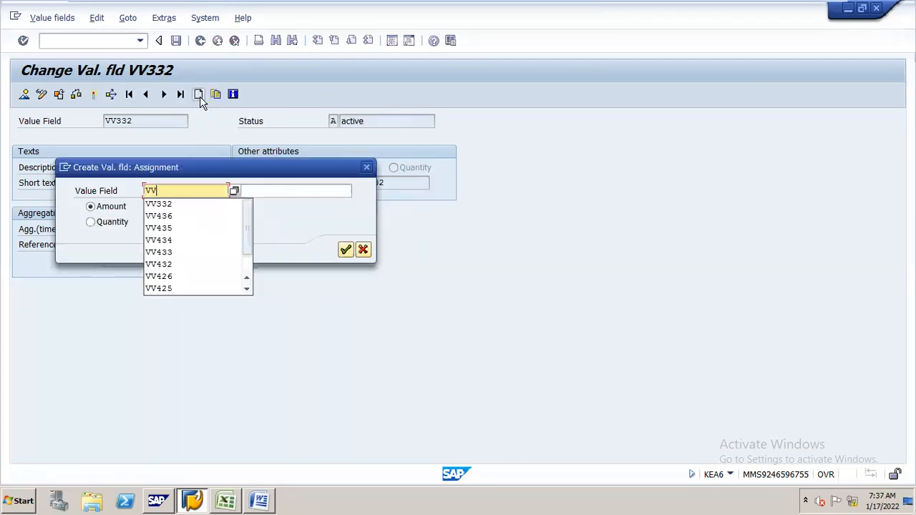
type("333")
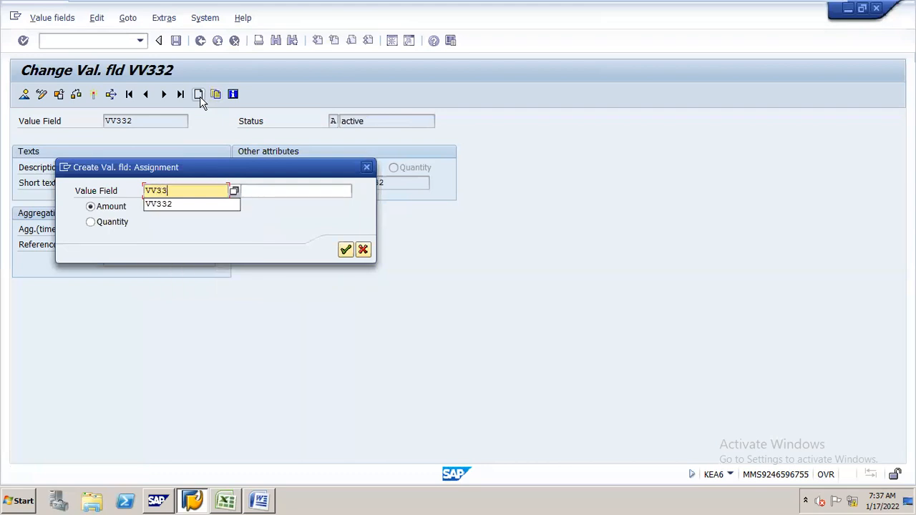
left_click(325, 195)
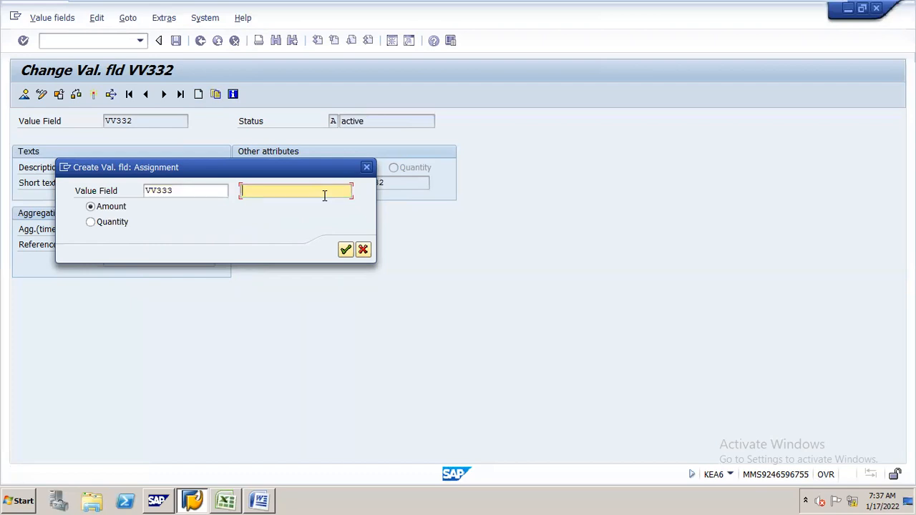
Look up the entry after REVENUE in the Excel value field list, select its cell and return to SAP
left_click(231, 486)
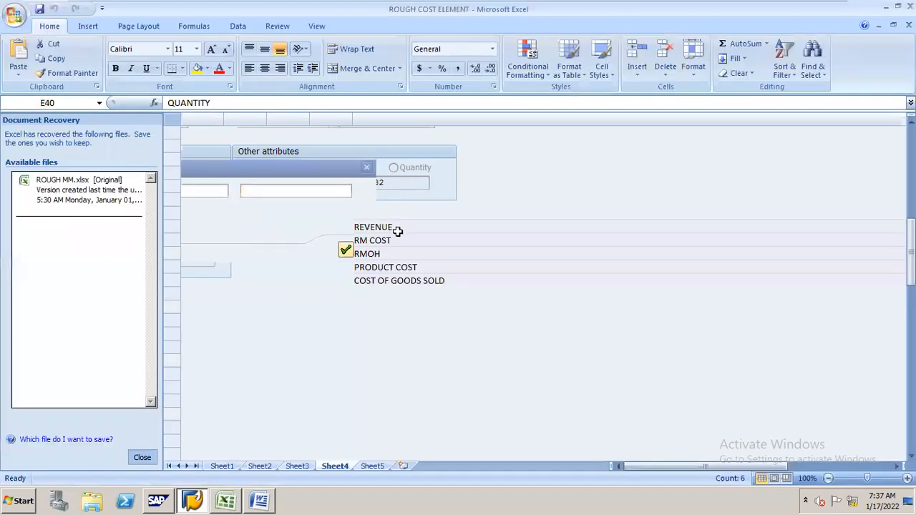
left_click(393, 241)
key("alt+Tab")
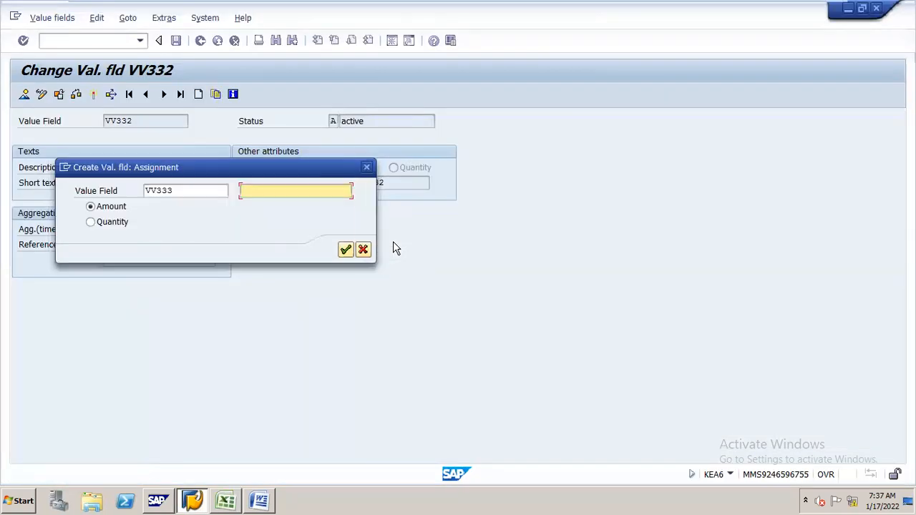
Choose RMCOST as the description of VV333 and confirm the assignment with type Amount
key("Down")
key("Down")
key("Down")
key("Down")
key("Down")
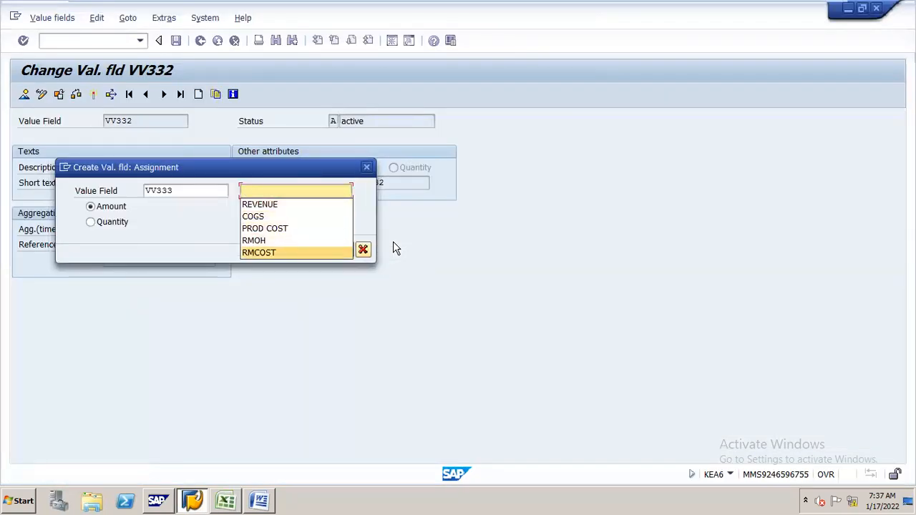
key("Return")
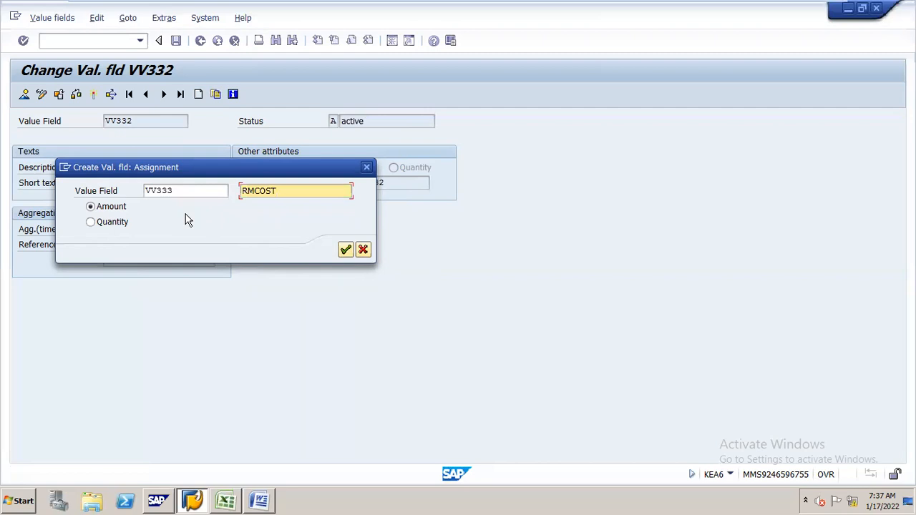
key("Return")
Set the short text of VV333 to rm cost and activate the value field in spite of warnings
left_click(119, 180)
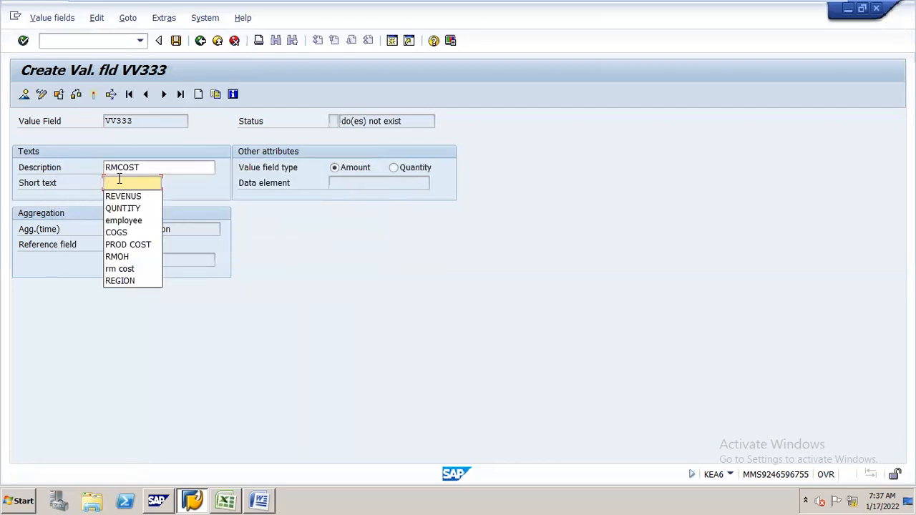
type("RM")
key("Down")
key("Down")
key("Return")
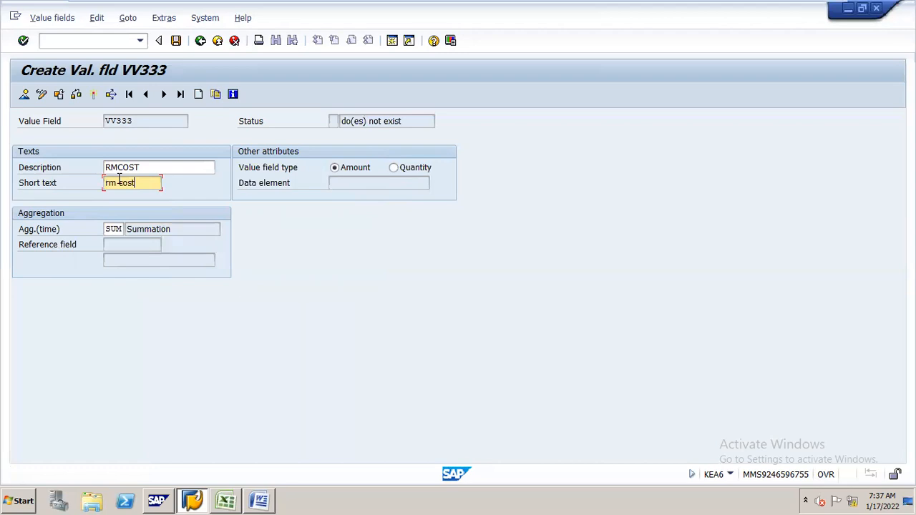
left_click(93, 95)
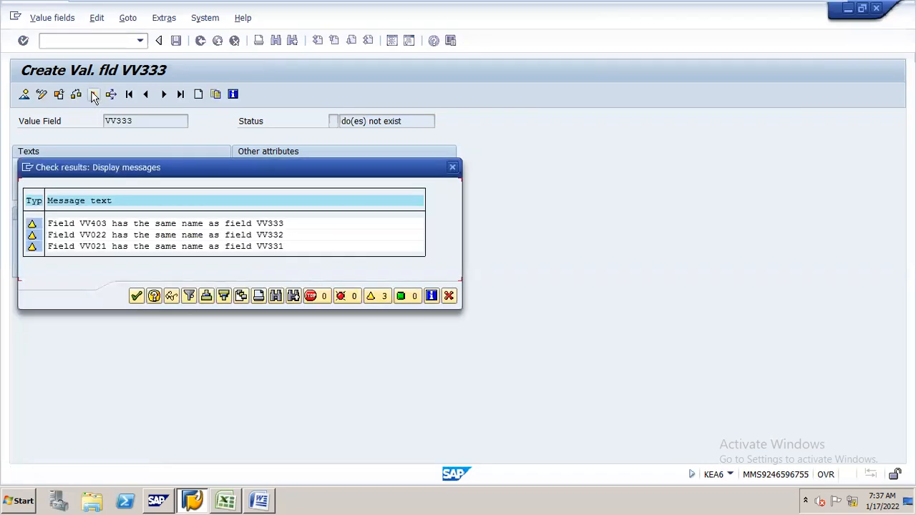
key("Return")
key("Return")
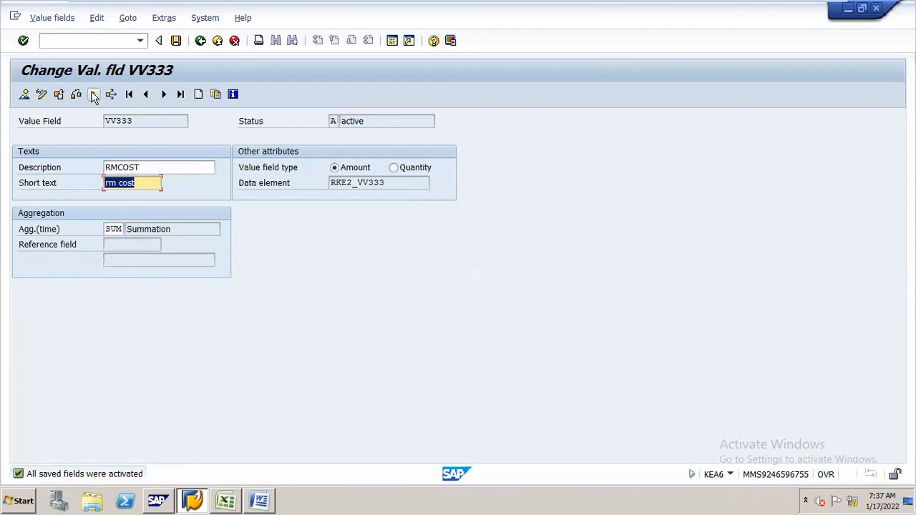
Check the entry after RM COST in the Excel value field list, select its cell and switch back to SAP
key("alt+Tab")
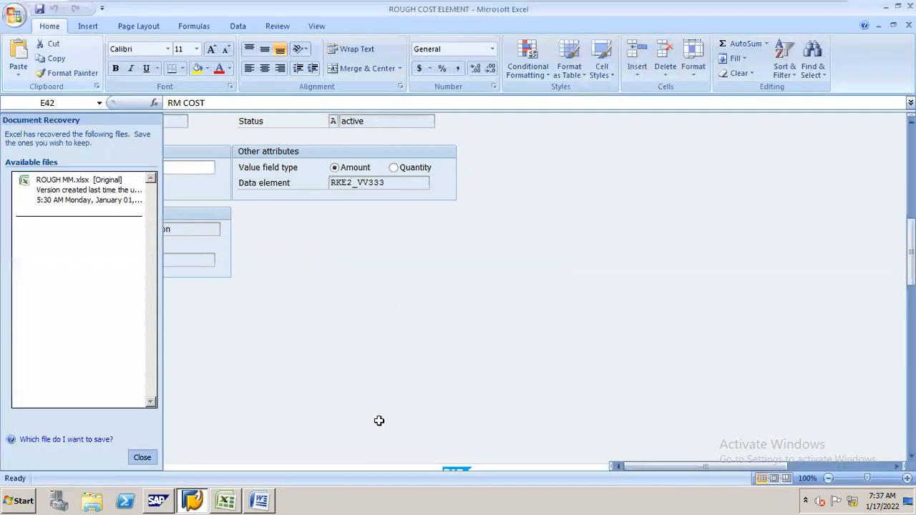
left_click(385, 255)
key("alt+Tab")
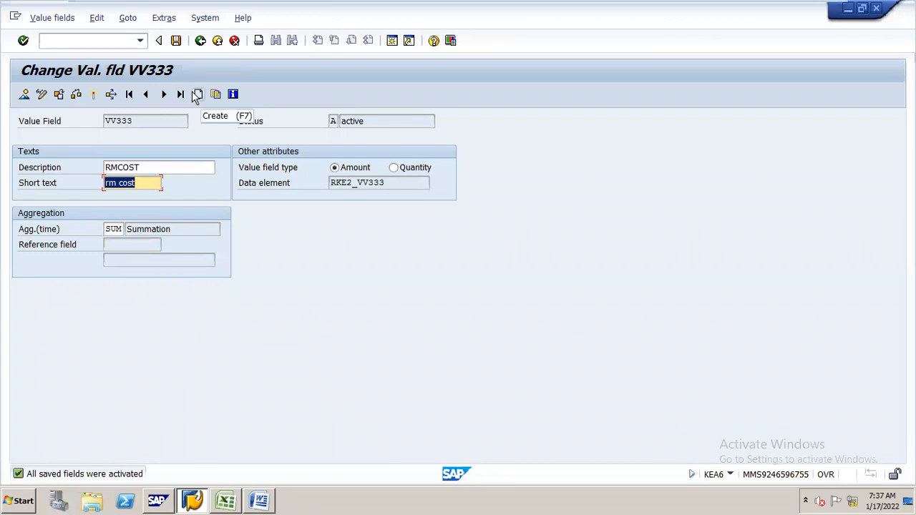
Run the activation of value field VV333 again, accepting the warnings
left_click(94, 95)
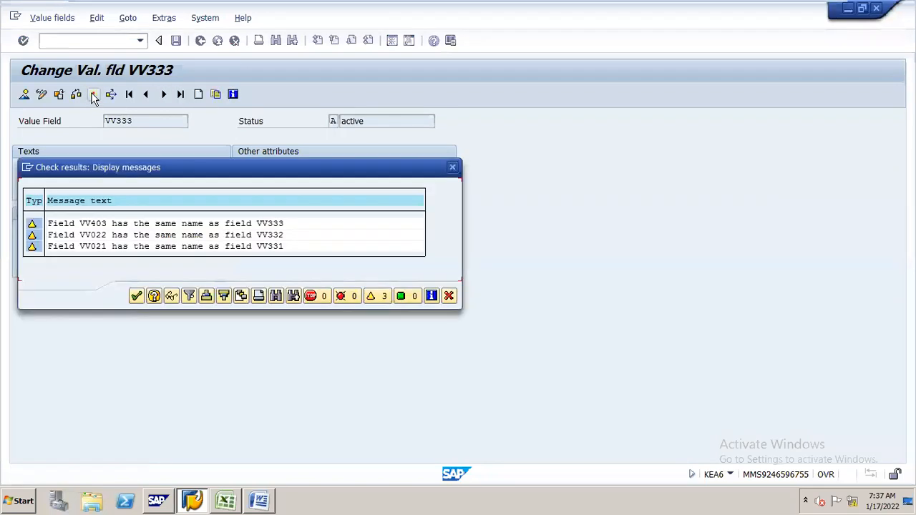
key("Return")
left_click(220, 270)
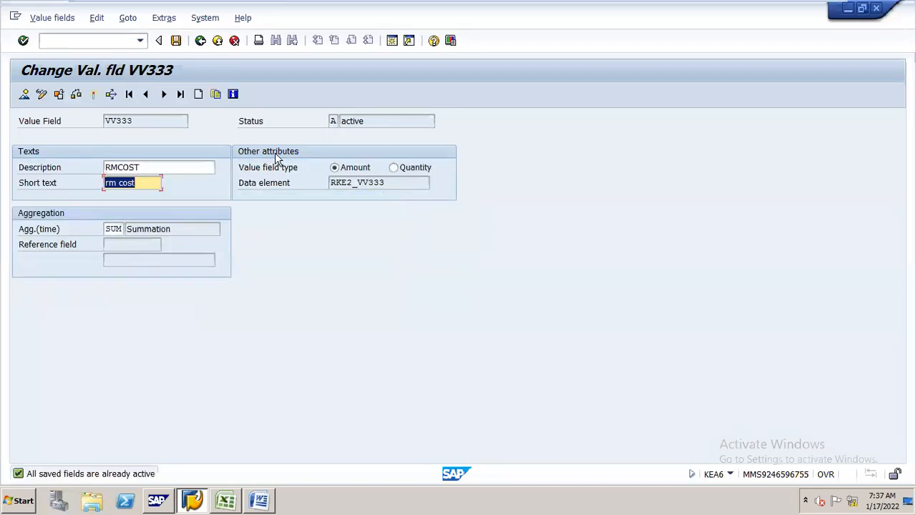
Create value field VV334 of type Amount with the description RMOH and confirm the assignment
left_click(196, 96)
type("V")
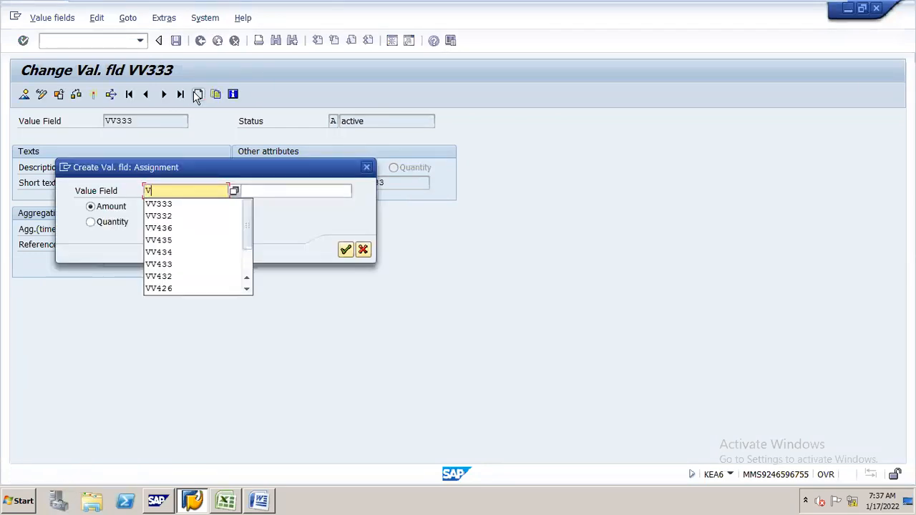
type("V334")
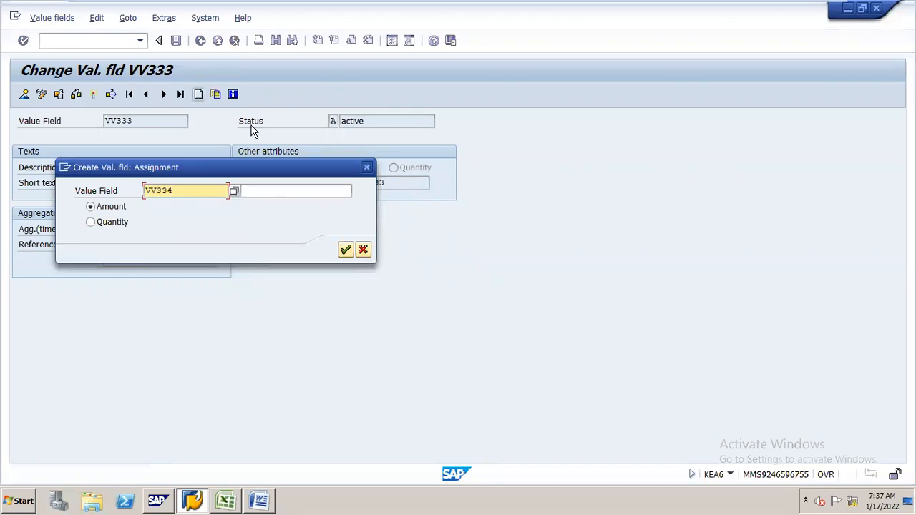
left_click(299, 189)
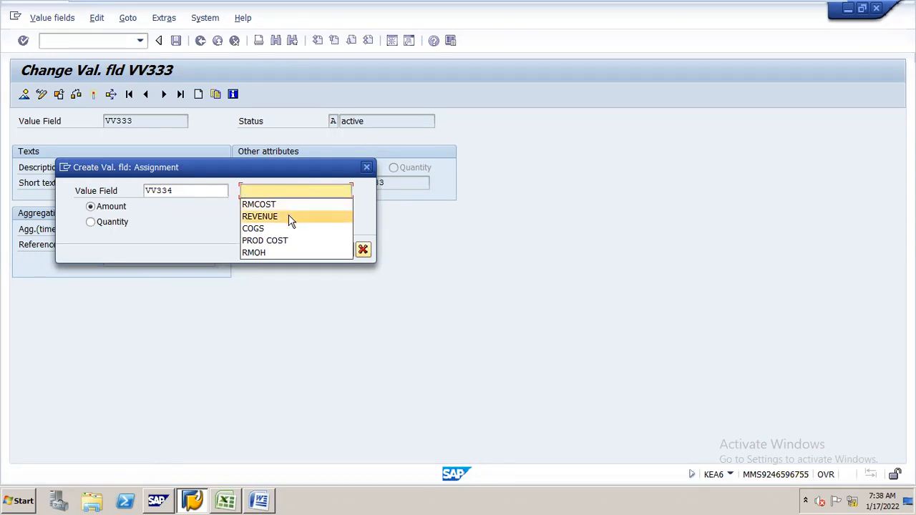
left_click(278, 252)
key("Return")
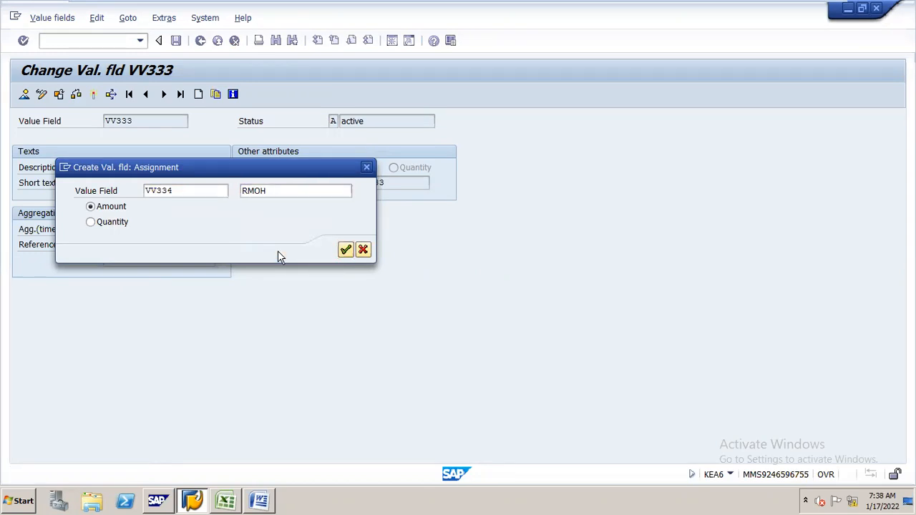
Set the short text of VV334 to RMOH and activate the value field in spite of warnings
type("RMOH")
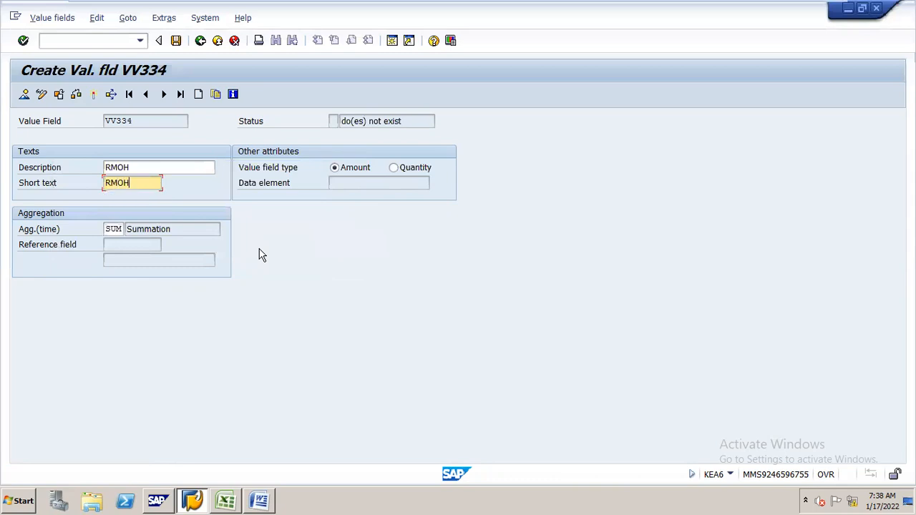
left_click(93, 96)
key("Return")
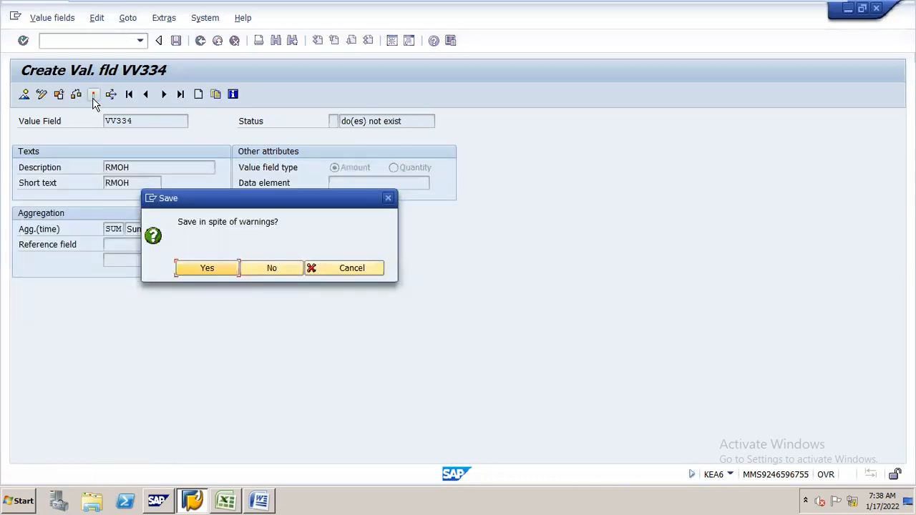
Start the assignment of a new value field VV335 with COGM as its description
left_click(200, 93)
type("VV335")
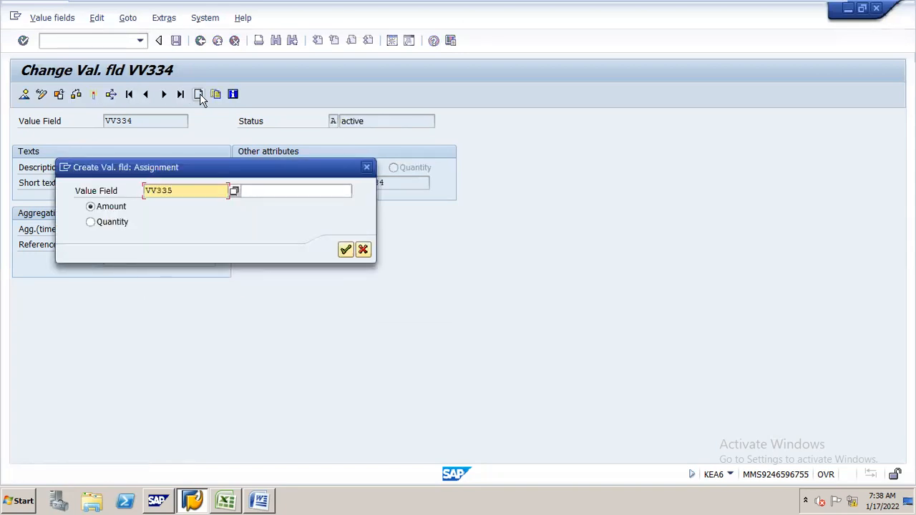
key("Tab")
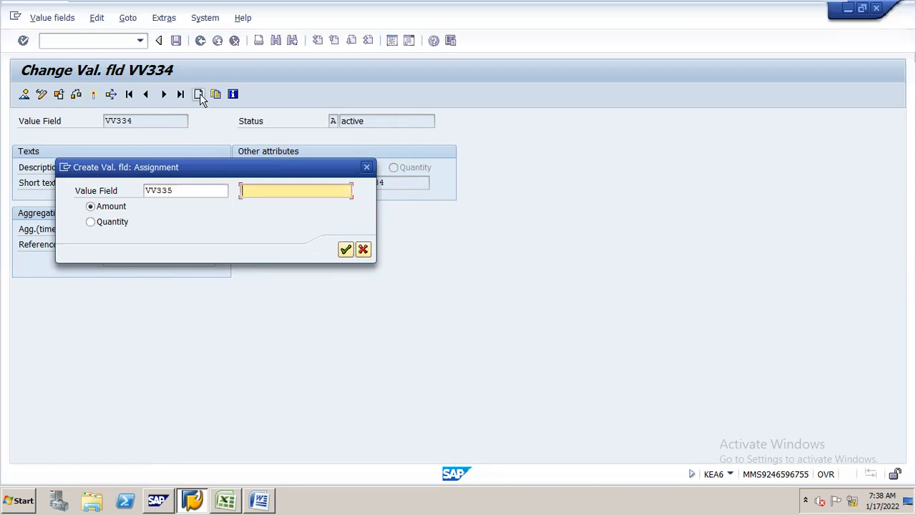
type("COGM")
Check the entry after RMOH in the Excel value field list, select its cell and switch back to SAP
left_click(232, 491)
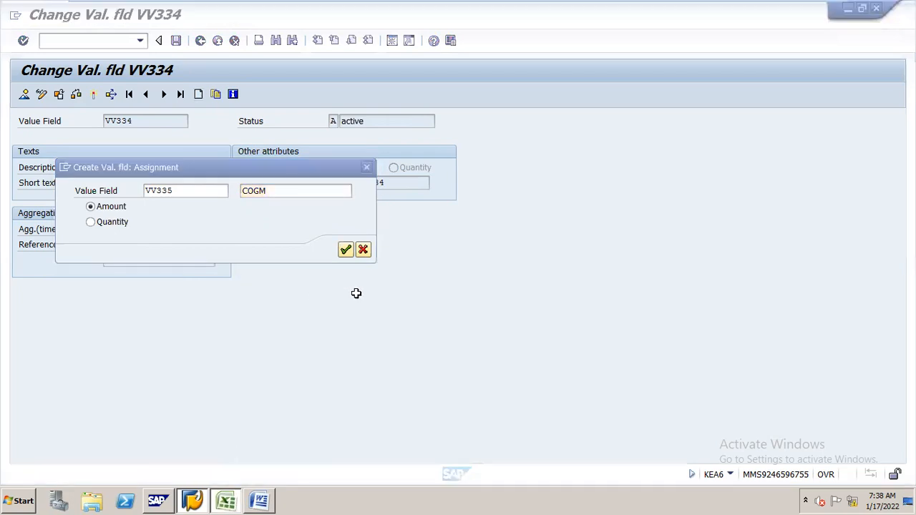
left_click(381, 267)
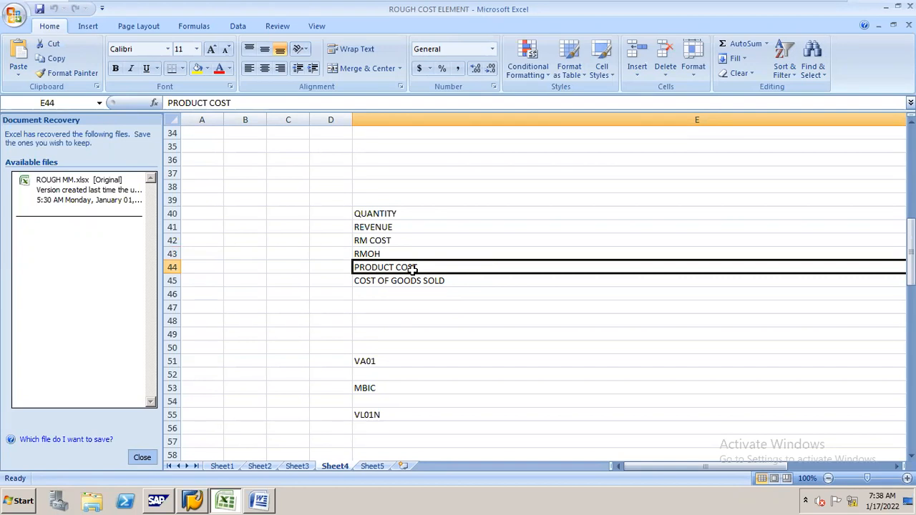
key("alt+Tab")
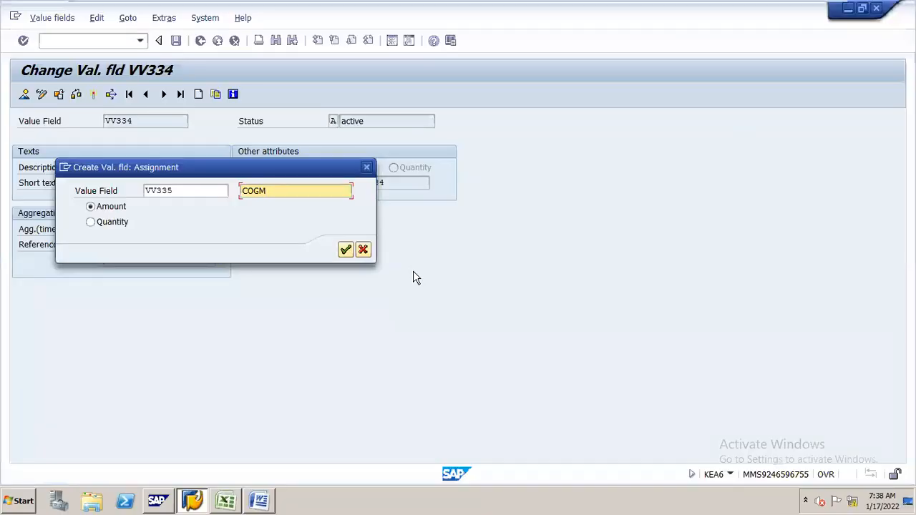
Replace the description of VV335 with PROD COST and confirm the assignment with type Amount
key("BackSpace")
key("BackSpace")
key("BackSpace")
key("BackSpace")
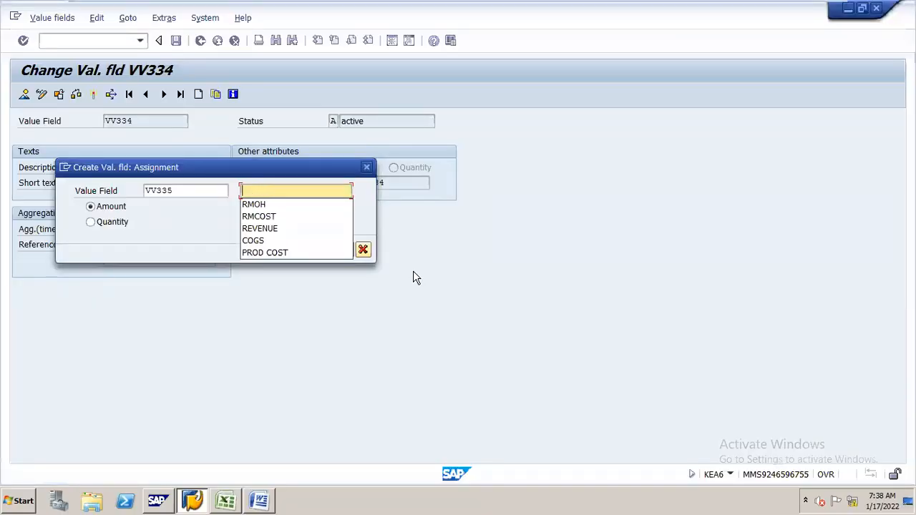
left_click(269, 254)
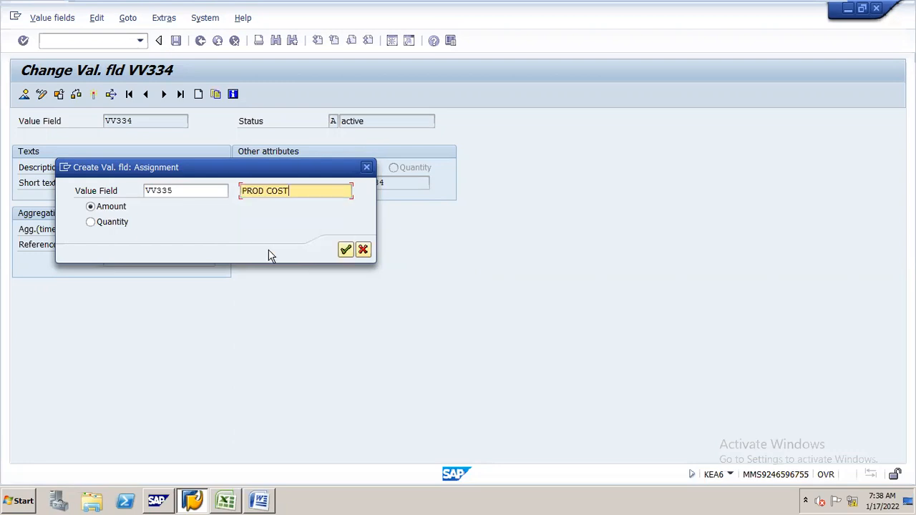
left_click(346, 250)
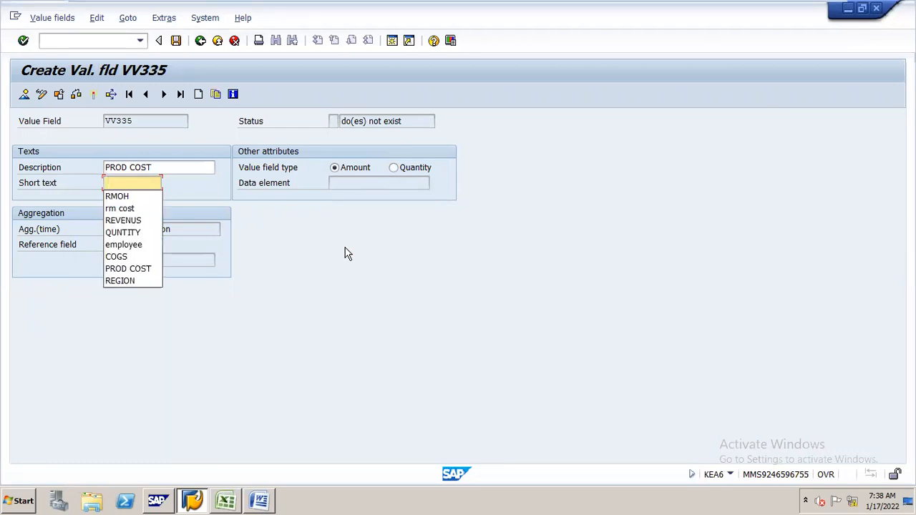
Set the short text of VV335 to PROD COST and activate the value field, accepting the warnings
left_click(154, 270)
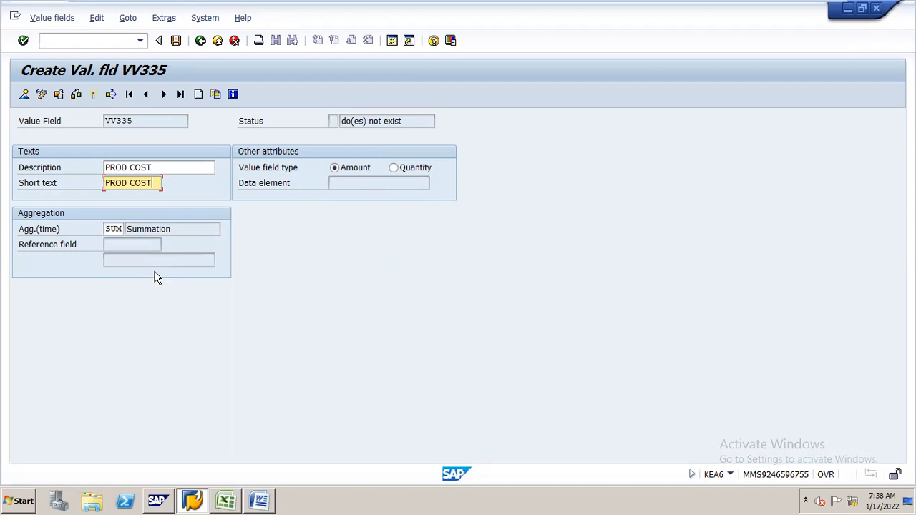
left_click(93, 95)
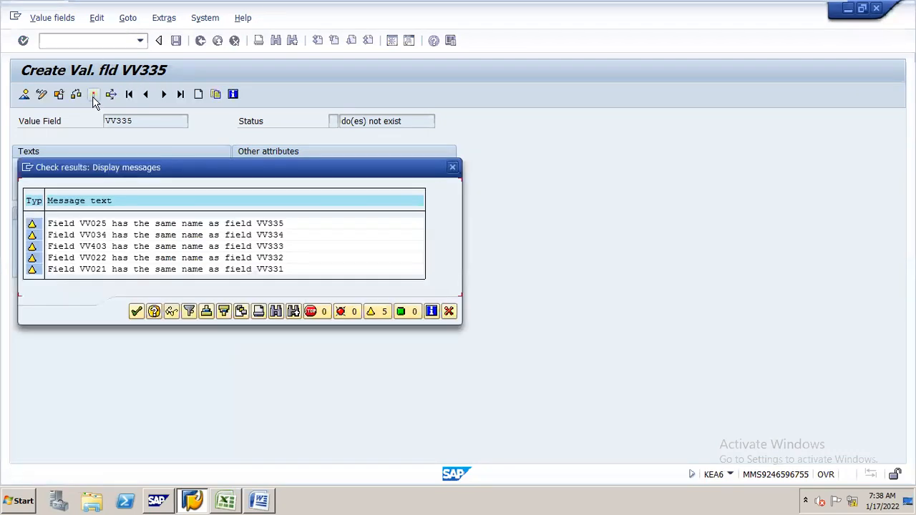
key("Return")
key("Return")
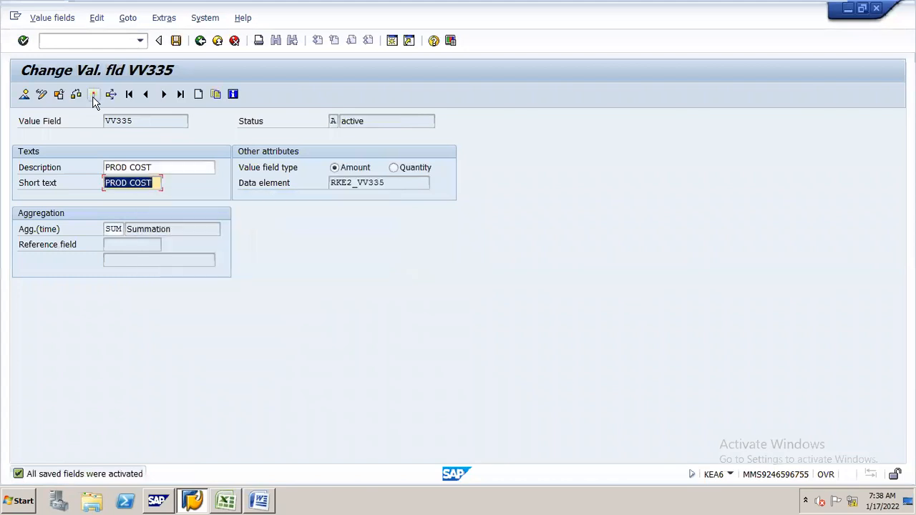
Create value field VV336 of type Amount with the description COGS and confirm the assignment
left_click(198, 95)
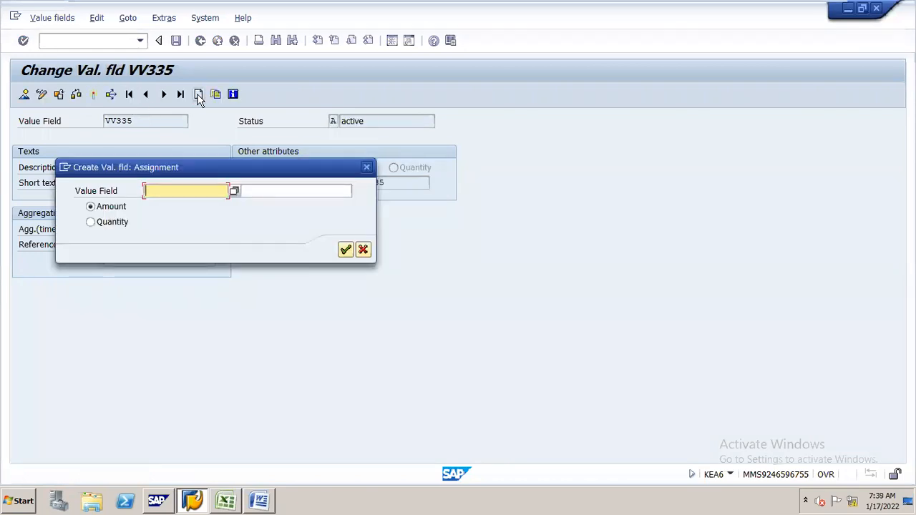
type("VV")
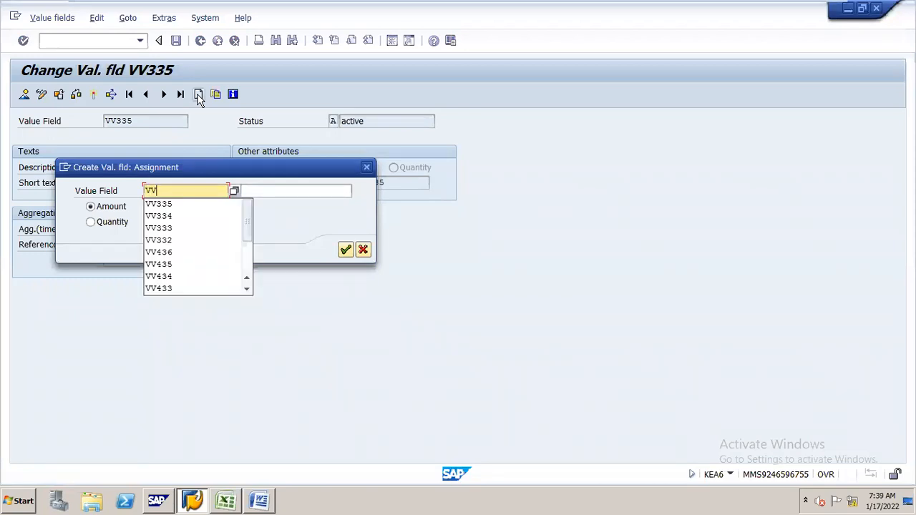
type("336")
key("Tab")
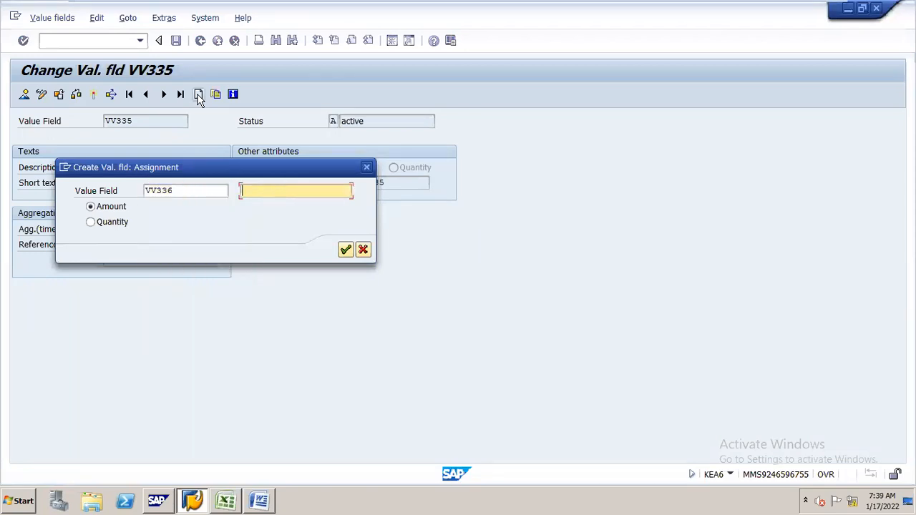
key("Down")
key("Down")
key("Down")
key("Down")
key("Down")
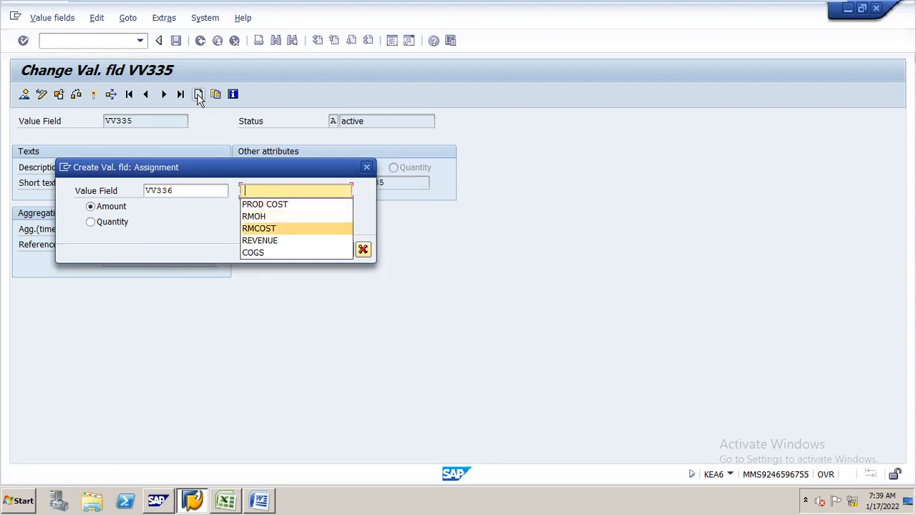
key("Return")
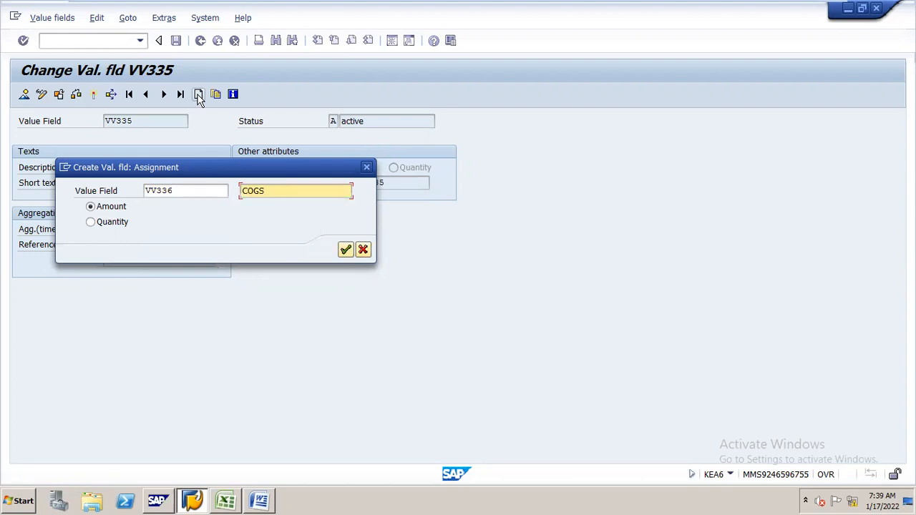
key("Return")
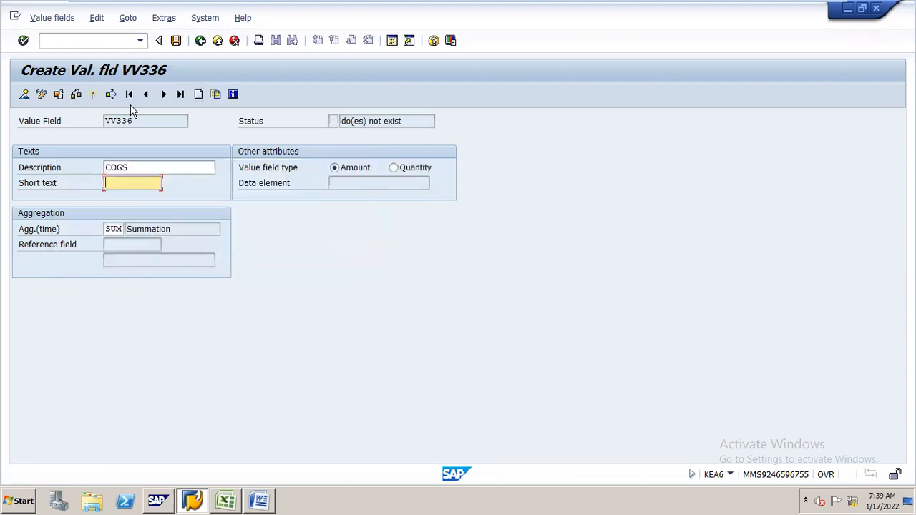
Set the short text of VV336 to COGS and activate the value field in spite of warnings
type("COGS")
left_click(95, 94)
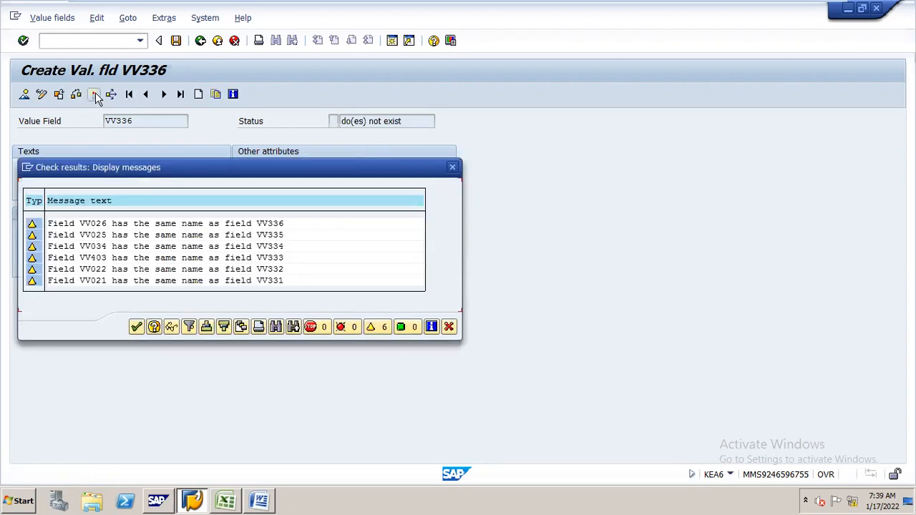
key("Return")
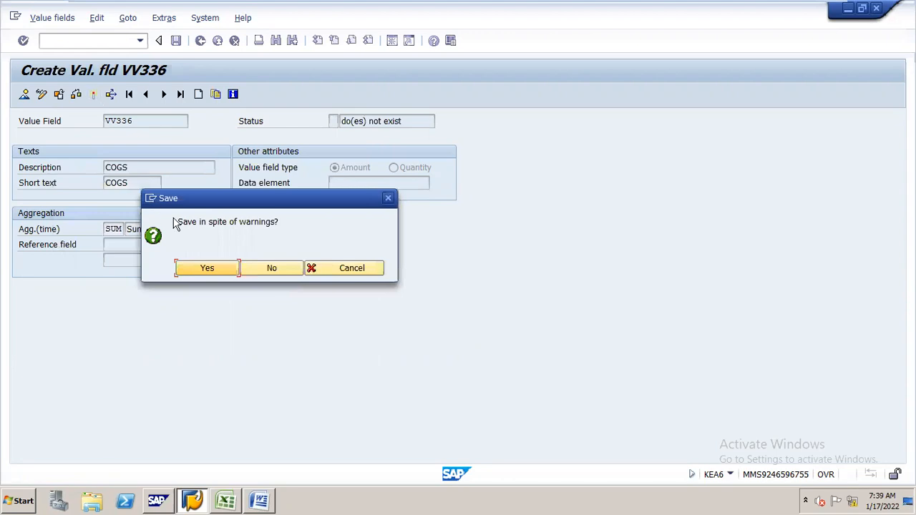
key("Return")
Save value field VV336, accepting the warnings, and return to the value field start screen
key("ctrl+s")
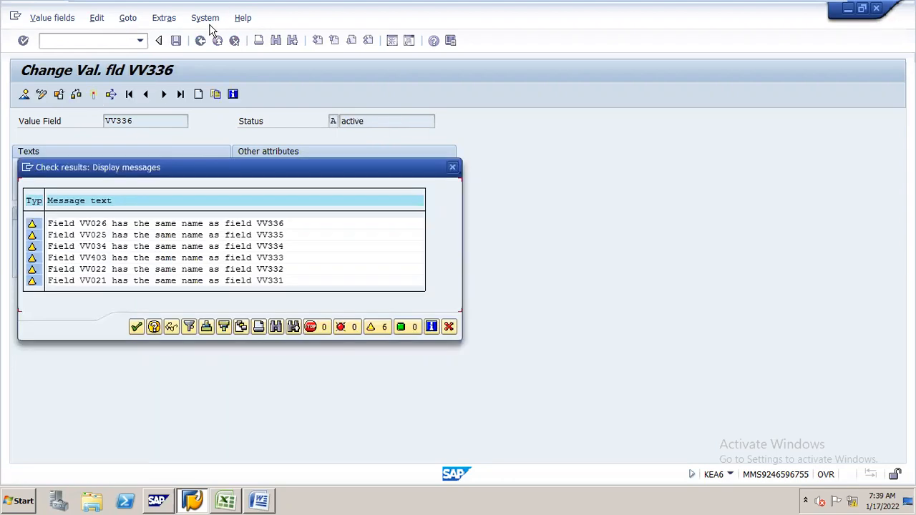
key("Return")
key("Return")
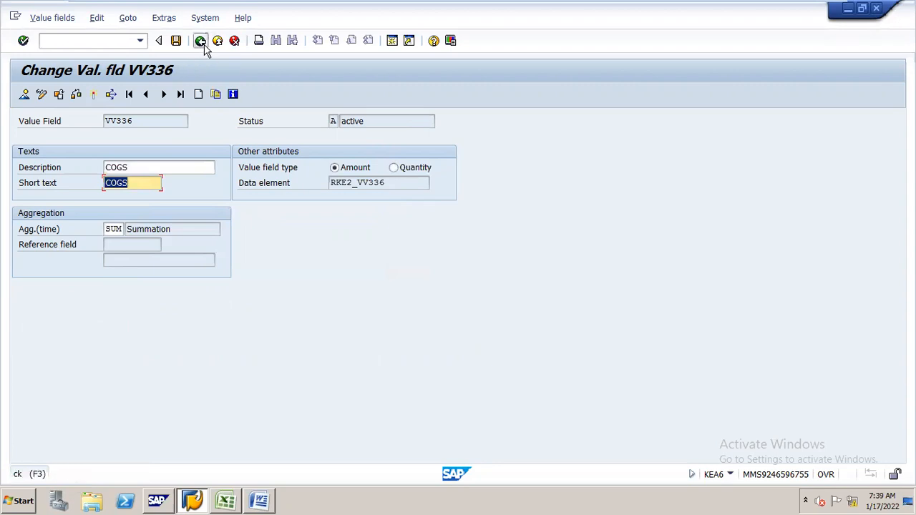
left_click(202, 43)
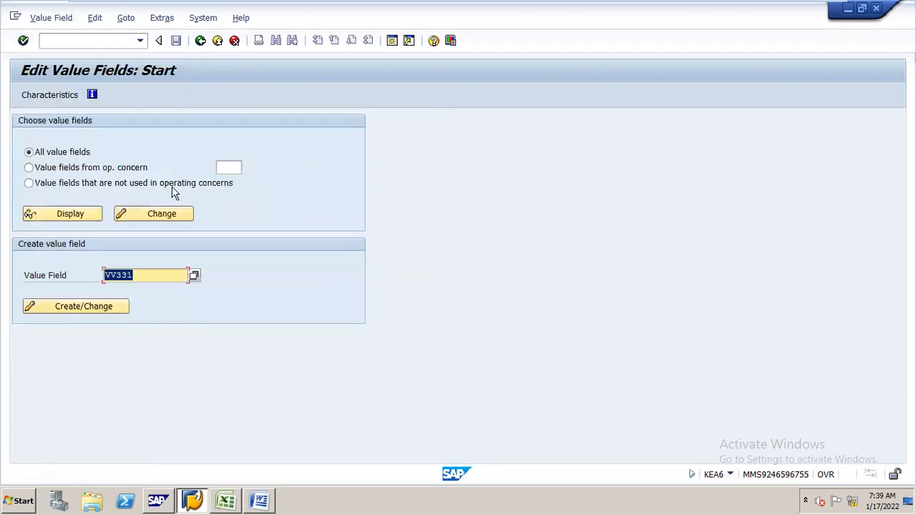
Open the list of existing value fields and look through it for the entries from VV331 onward
left_click(194, 276)
left_click_drag(430, 141, 414, 169)
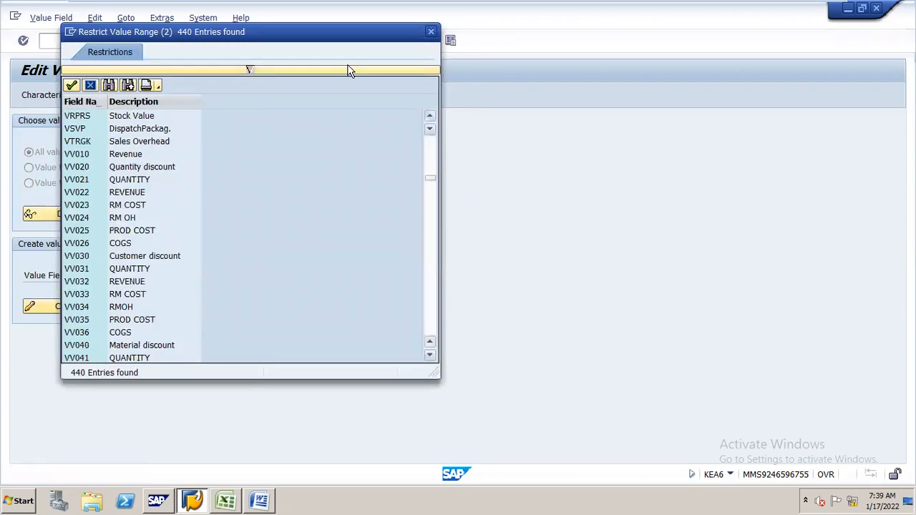
left_click_drag(330, 30, 530, 14)
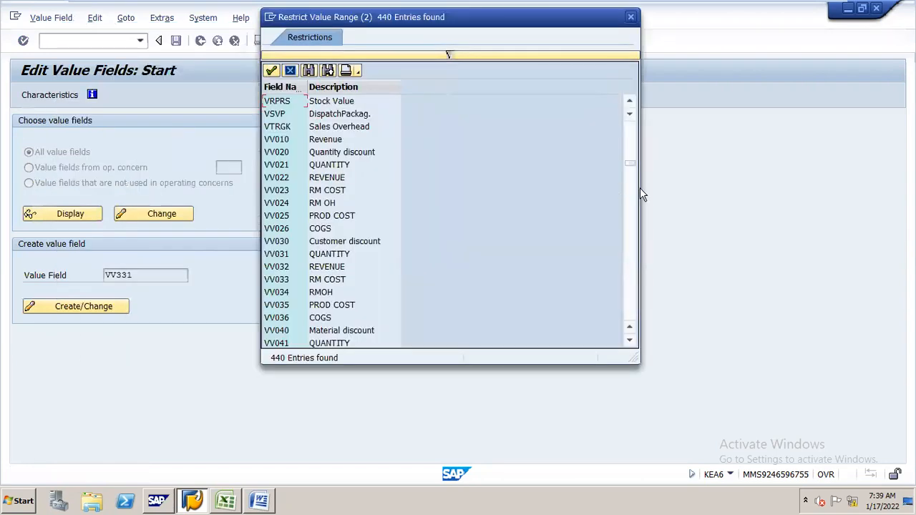
left_click(281, 228)
key("Down")
key("Down")
key("Down")
key("Down")
key("Down")
key("Down")
key("Down")
key("Down")
key("Down")
key("Down")
key("Down")
key("Down")
key("Down")
key("Down")
key("Down")
key("Down")
key("Down")
key("Down")
key("Down")
key("Down")
key("Down")
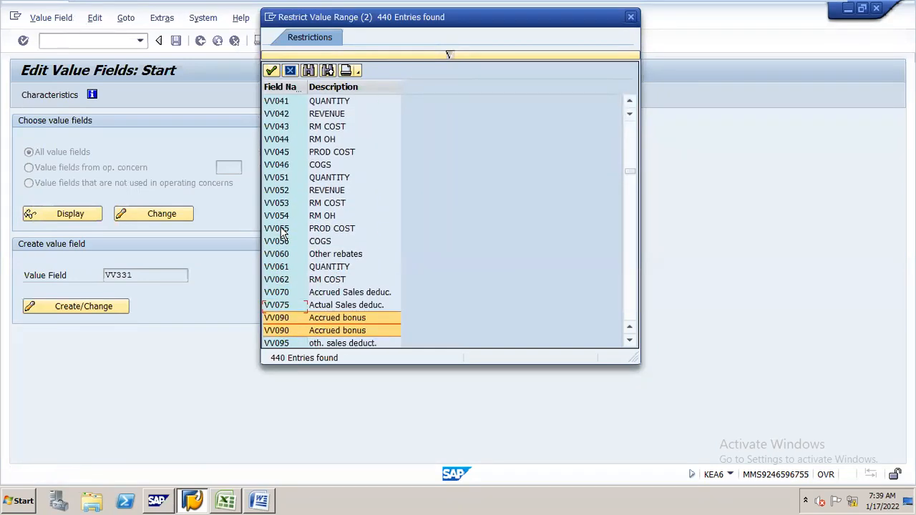
key("Down")
key("Down")
key("Down")
key("Down")
key("Down")
key("Down")
key("Down")
key("Down")
key("Down")
key("Down")
key("Down")
key("Down")
key("Down")
key("Down")
key("Down")
key("Down")
key("Down")
key("Down")
key("Down")
key("Down")
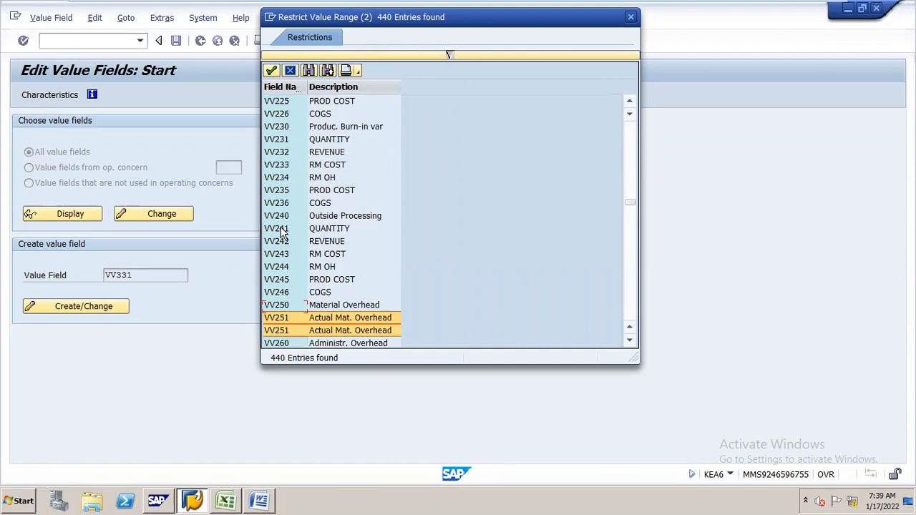
key("Down")
key("Down")
key("Down")
key("Down")
key("Down")
key("Down")
key("Down")
key("Down")
key("Down")
key("Down")
key("Down")
key("Down")
key("Down")
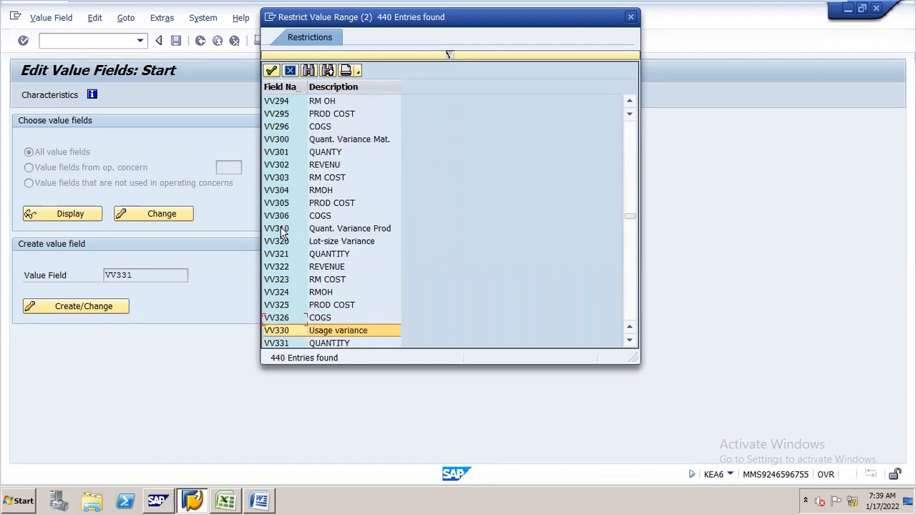
key("Down")
key("Down")
key("Down")
key("Down")
key("Down")
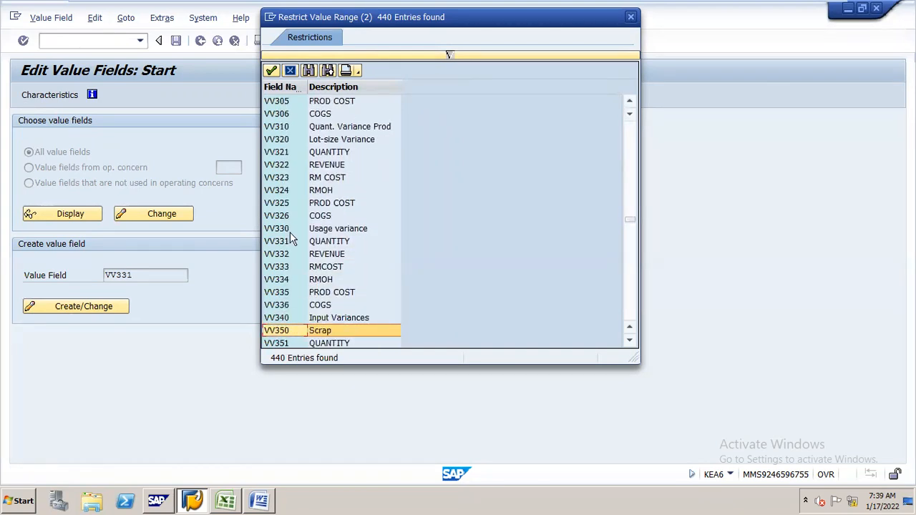
Check the entries VV331 through VV336 in the value field list and close the list
left_click(280, 244)
left_click(279, 255)
left_click(279, 267)
left_click(281, 282)
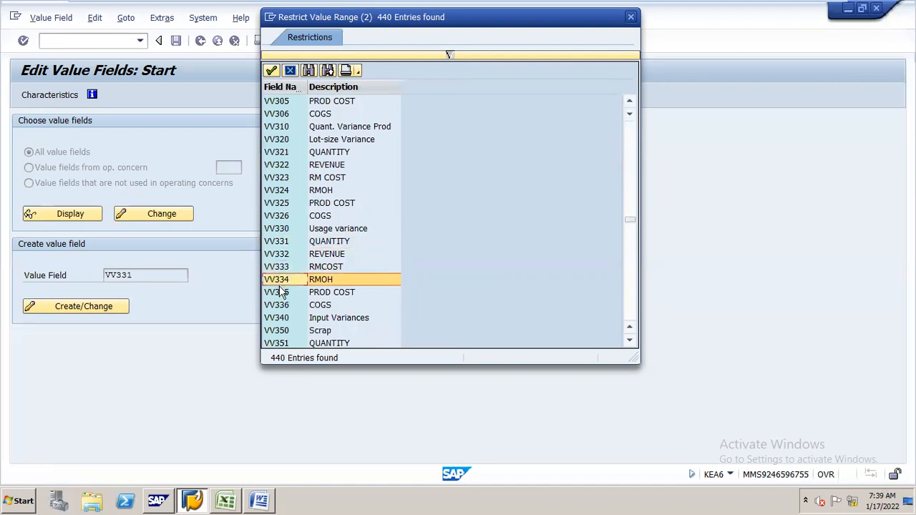
left_click(281, 294)
left_click(281, 306)
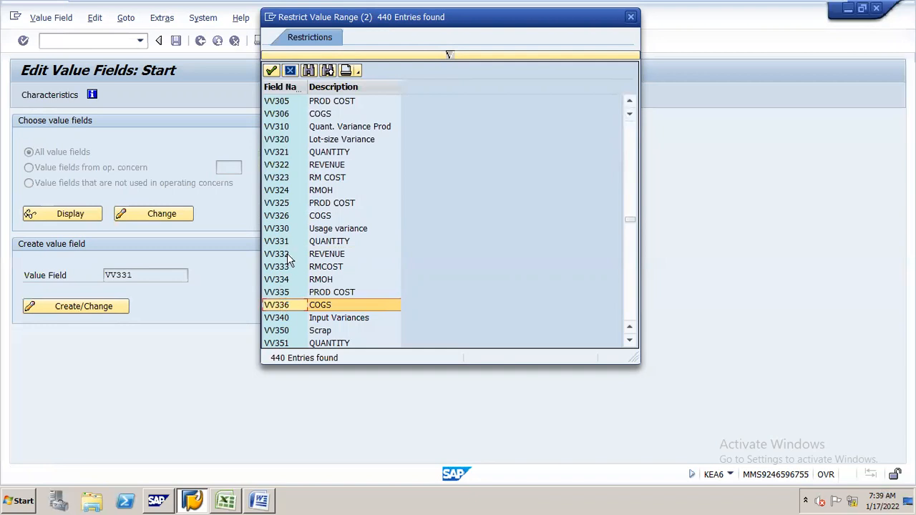
left_click(631, 17)
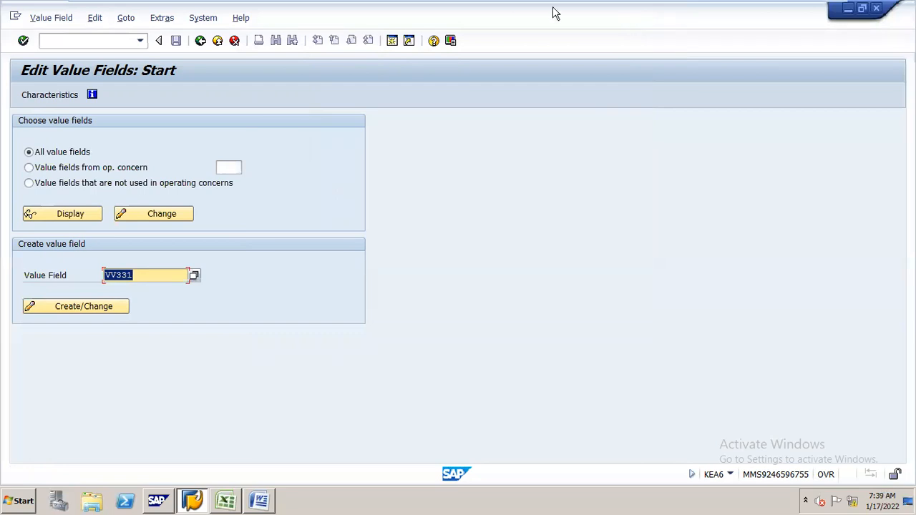
Open Maintain Operating Concern from the implementation guide and start creating operating concern N161, accepting the cross-client caution
mouse_move(456, 5)
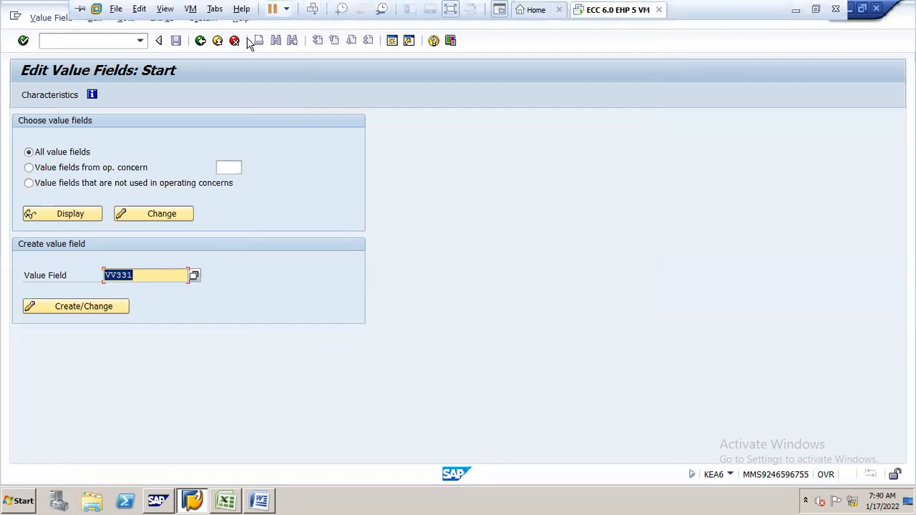
left_click(200, 40)
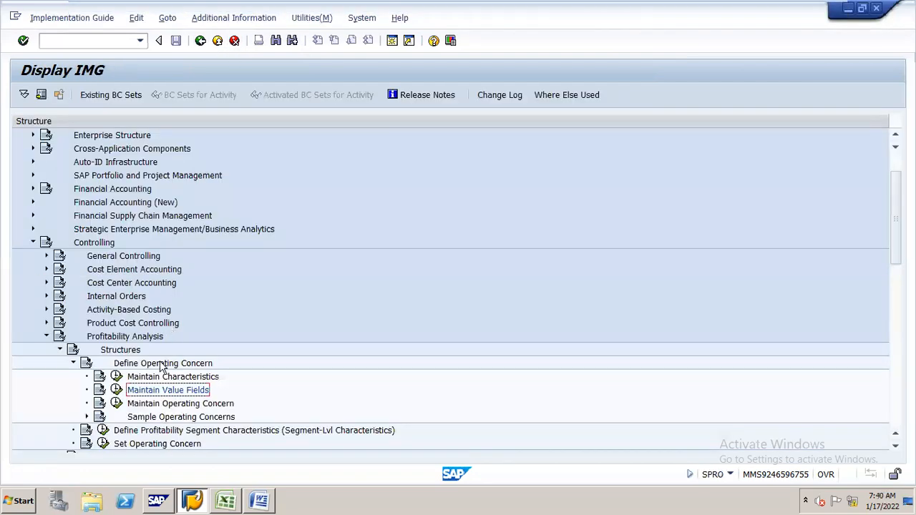
left_click(115, 404)
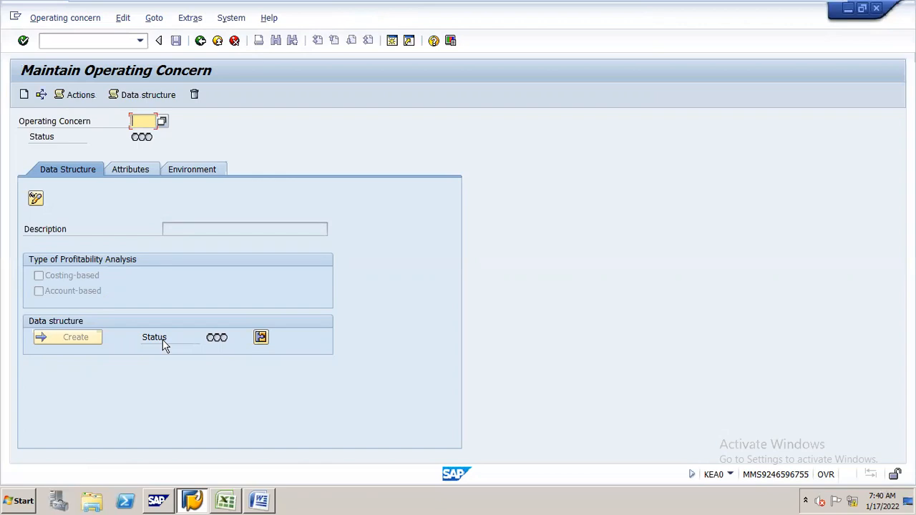
type("N161")
left_click(25, 100)
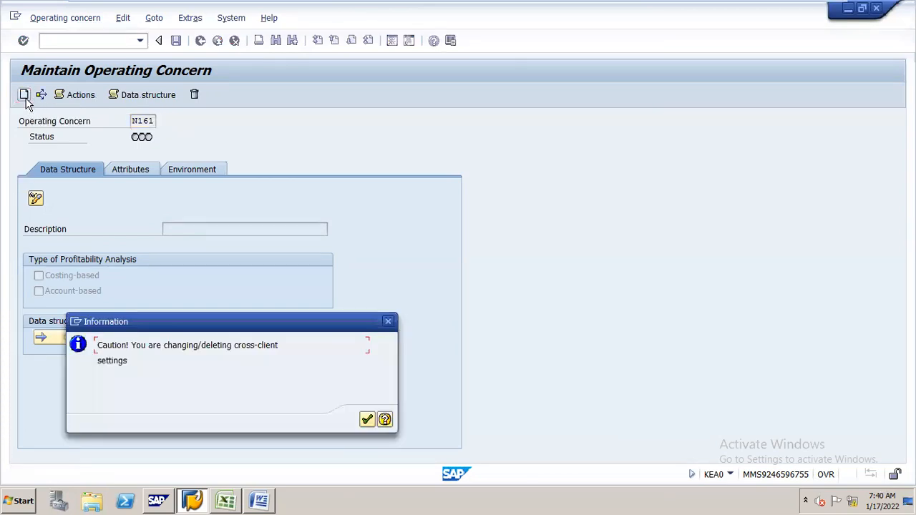
key("Return")
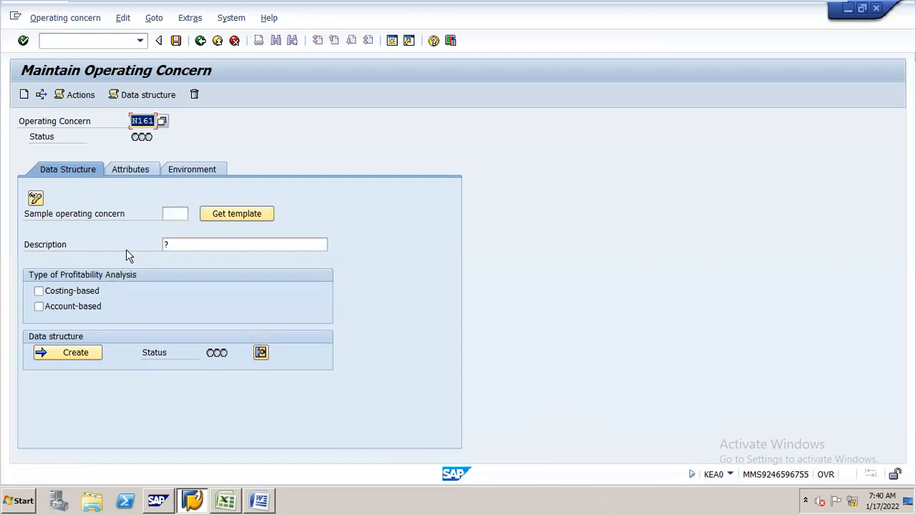
Enter OPERATING CONCERN FOR N16 as the description of the operating concern
left_click(177, 246)
key("BackSpace")
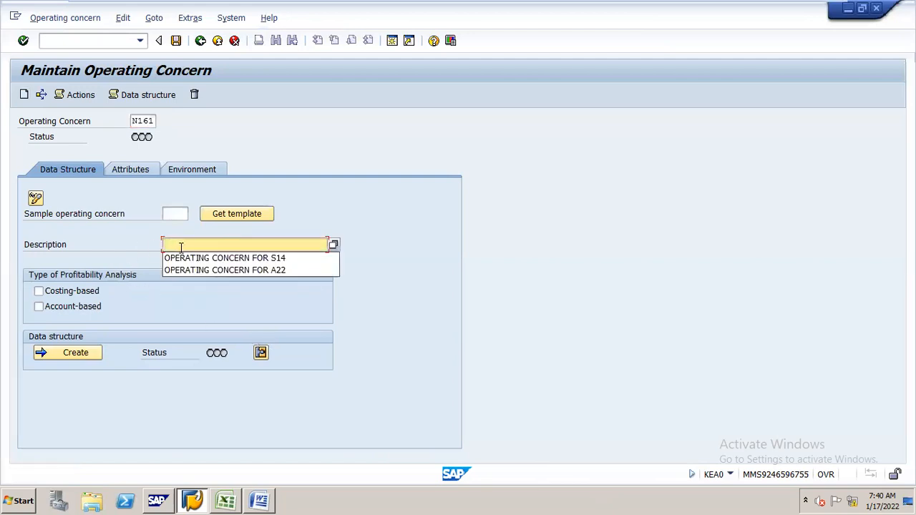
left_click(188, 259)
key("BackSpace")
key("BackSpace")
key("BackSpace")
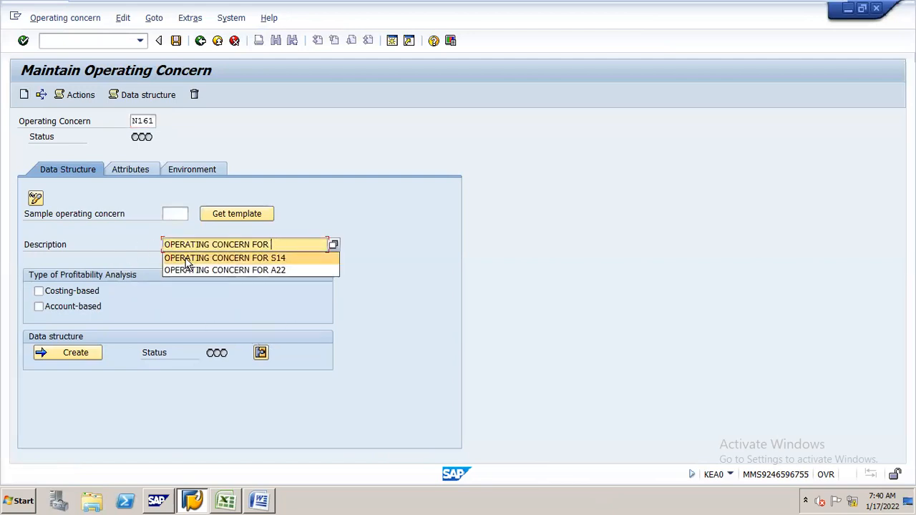
type("N16")
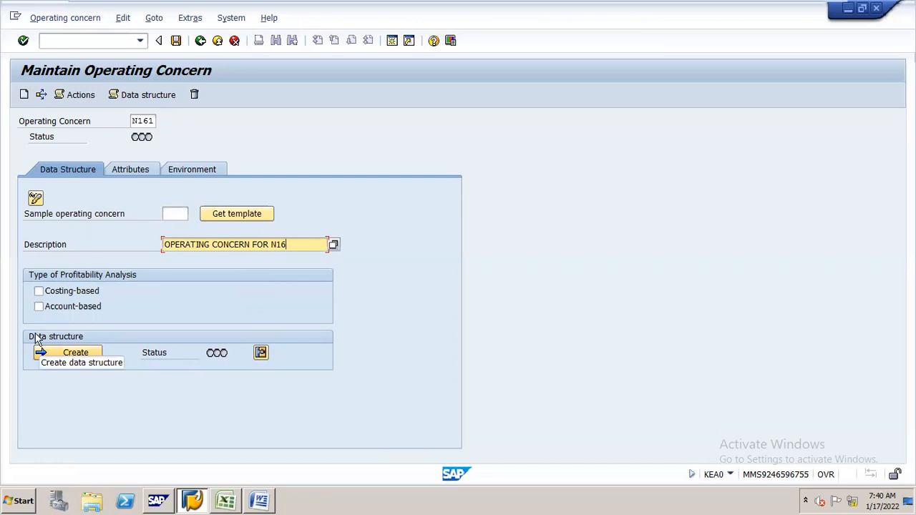
Select both costing-based and account-based as the types of profitability analysis
left_click(39, 291)
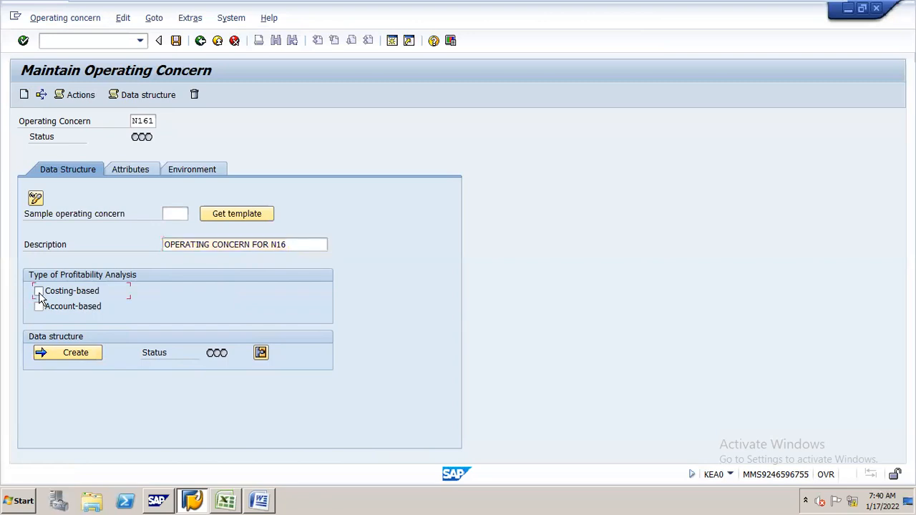
left_click(39, 307)
left_click(39, 309)
left_click(39, 291)
left_click(39, 308)
left_click(39, 292)
Set the operating concern currency to INR and find and assign fiscal year variant N1 in the attributes
left_click(141, 169)
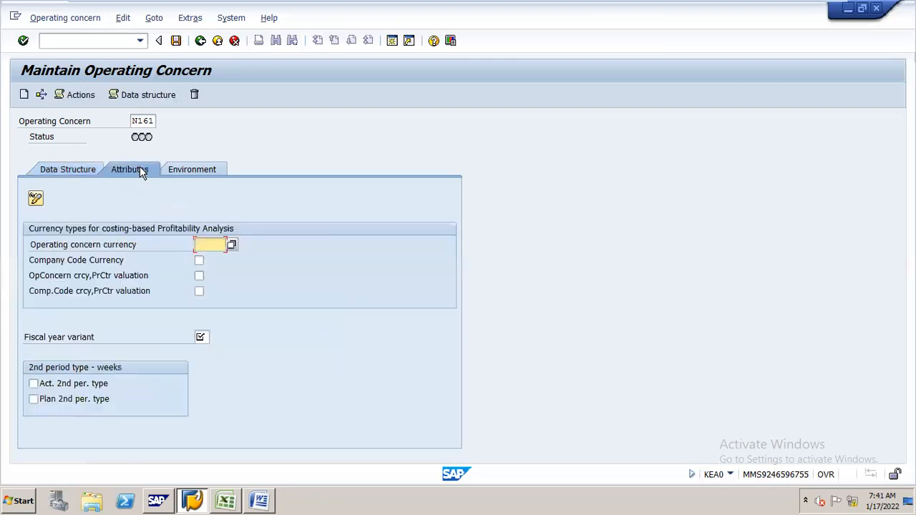
left_click(195, 244)
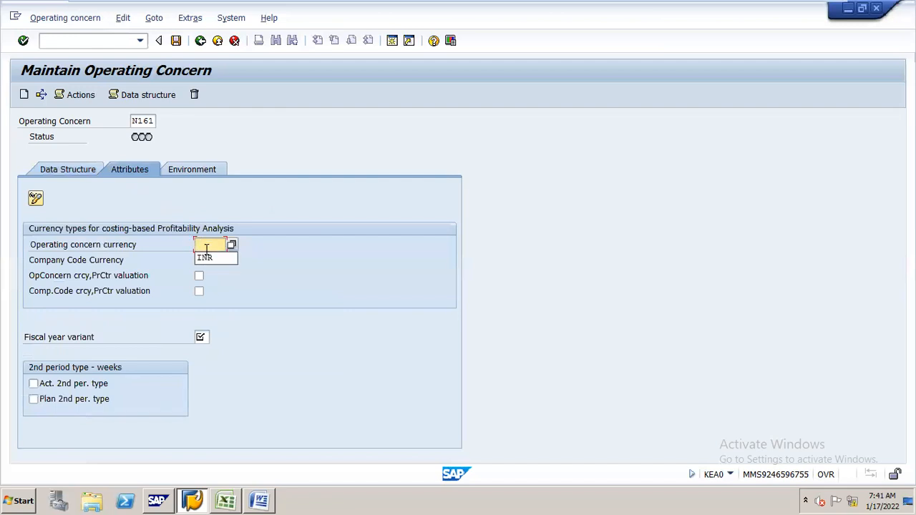
left_click(212, 259)
left_click(203, 336)
left_click(215, 337)
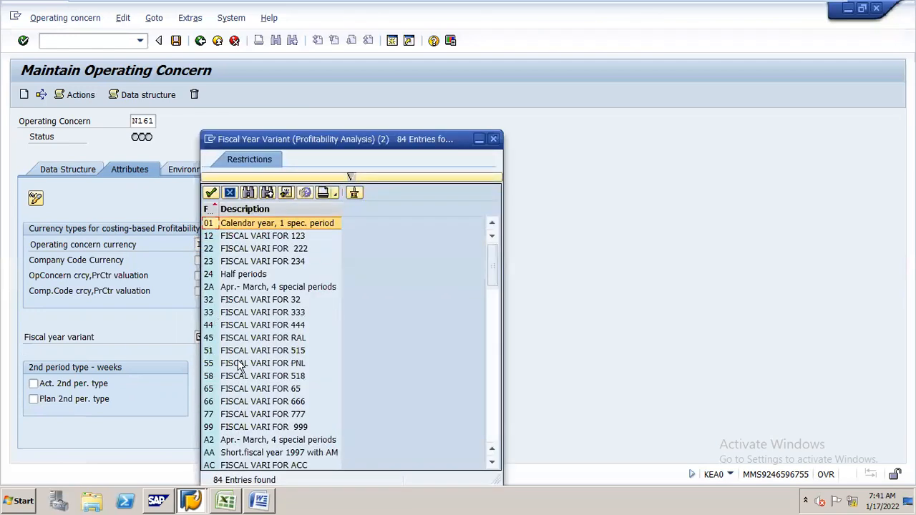
left_click(246, 194)
type("N1")
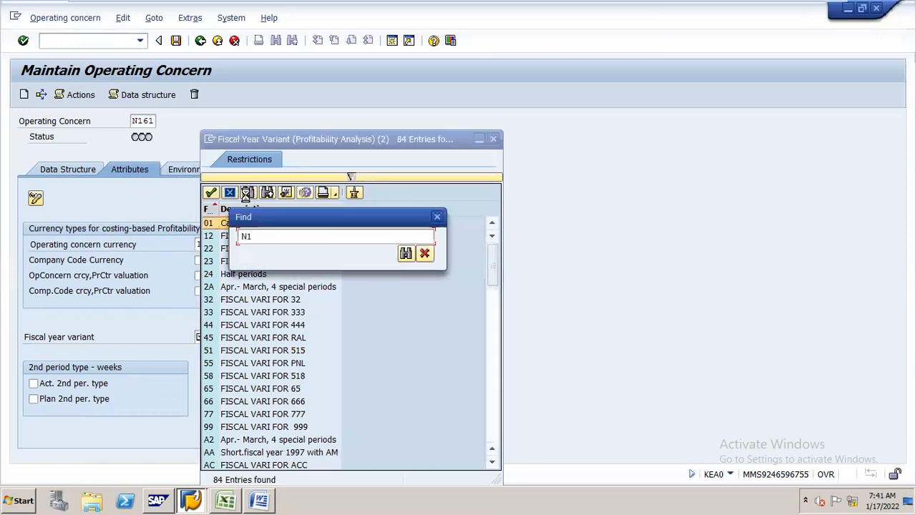
key("Return")
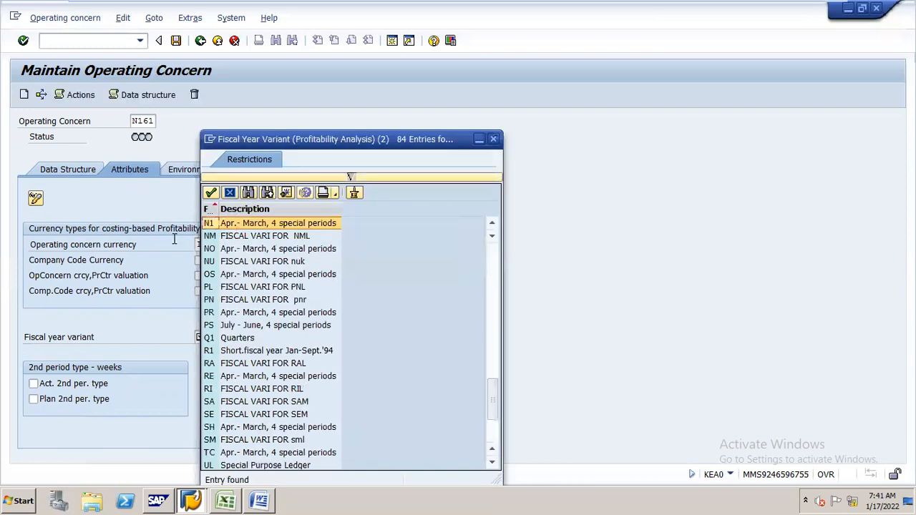
double_click(215, 224)
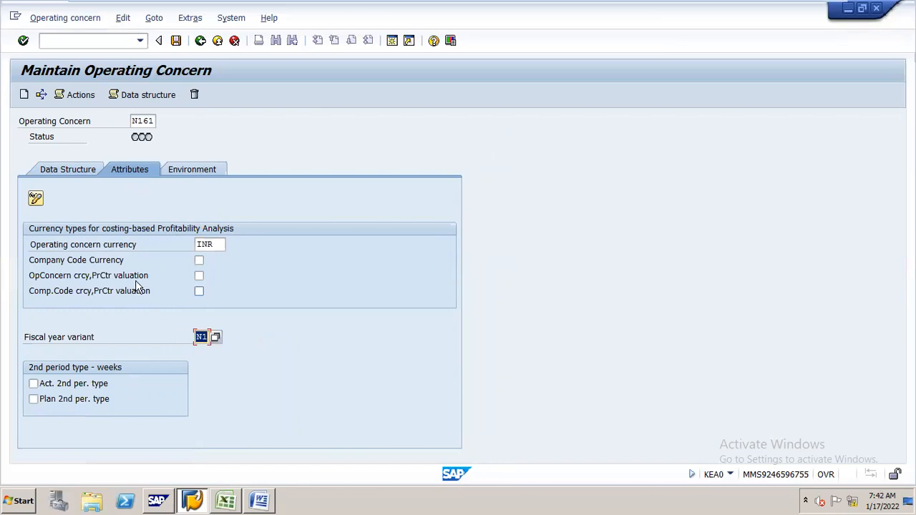
Activate the company code currency for the operating concern and save the attributes
left_click(199, 261)
left_click(176, 41)
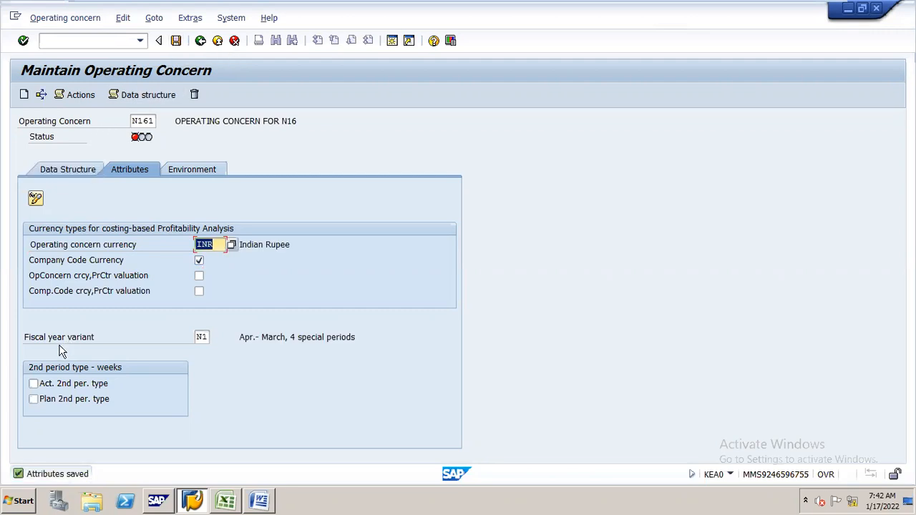
Start creating the data structure for N161 and transfer the employee characteristic WWN16 into it
left_click(69, 174)
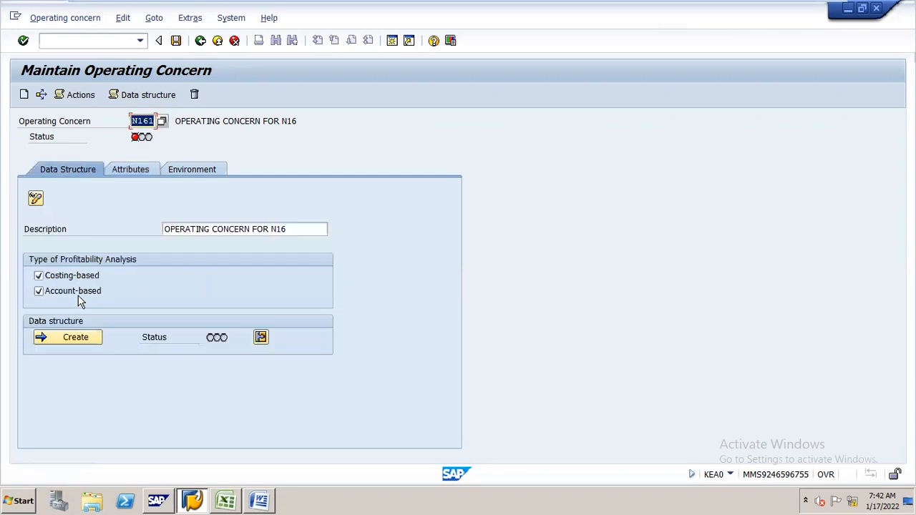
left_click(70, 337)
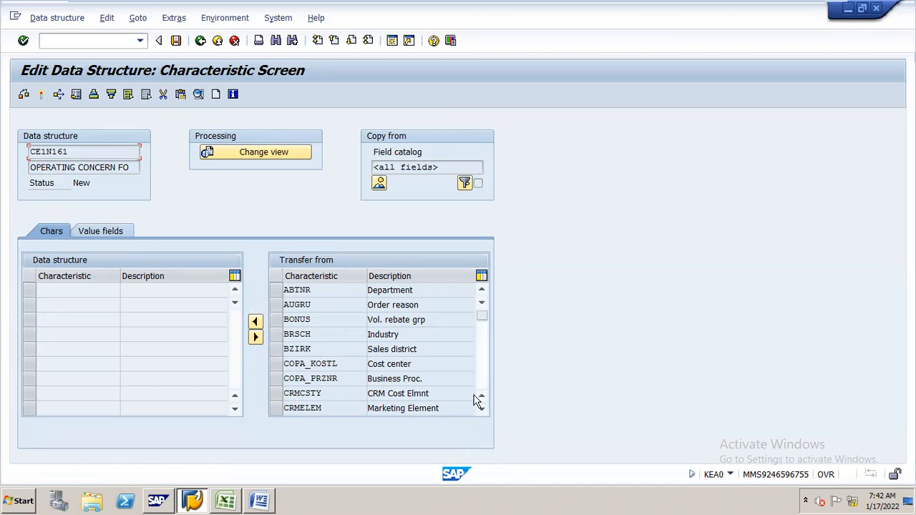
left_click_drag(483, 317, 484, 331)
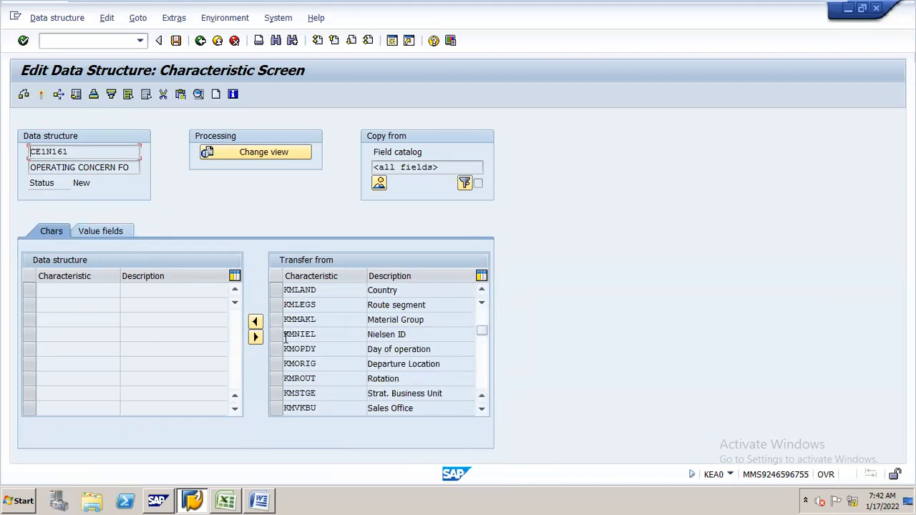
left_click_drag(483, 333, 484, 363)
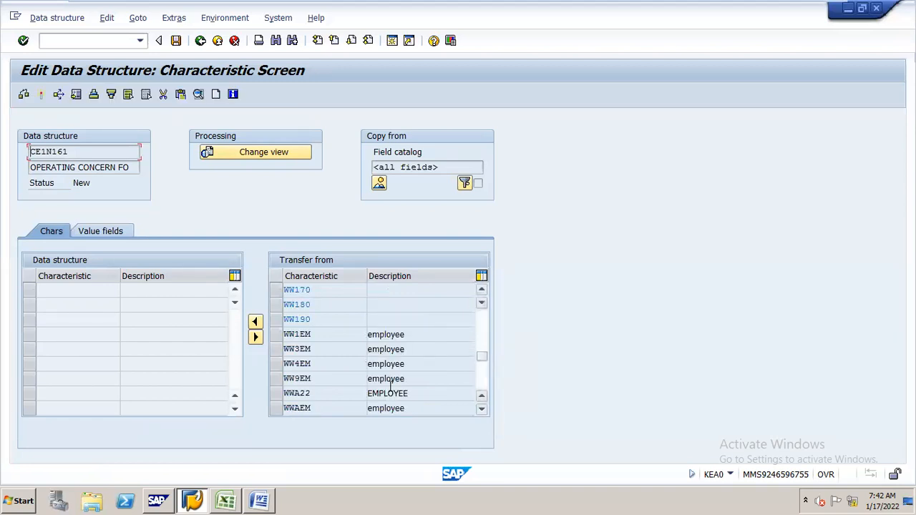
left_click(481, 411)
left_click(481, 410)
left_click(482, 411)
left_click(482, 411)
left_click(482, 410)
left_click(481, 411)
left_click(482, 410)
left_click(481, 411)
left_click(481, 410)
left_click(481, 411)
left_click(481, 411)
left_click(481, 410)
left_click(482, 410)
left_click(482, 411)
left_click(481, 411)
left_click(481, 411)
left_click(482, 410)
left_click(481, 410)
left_click(482, 411)
left_click(482, 411)
left_click(481, 410)
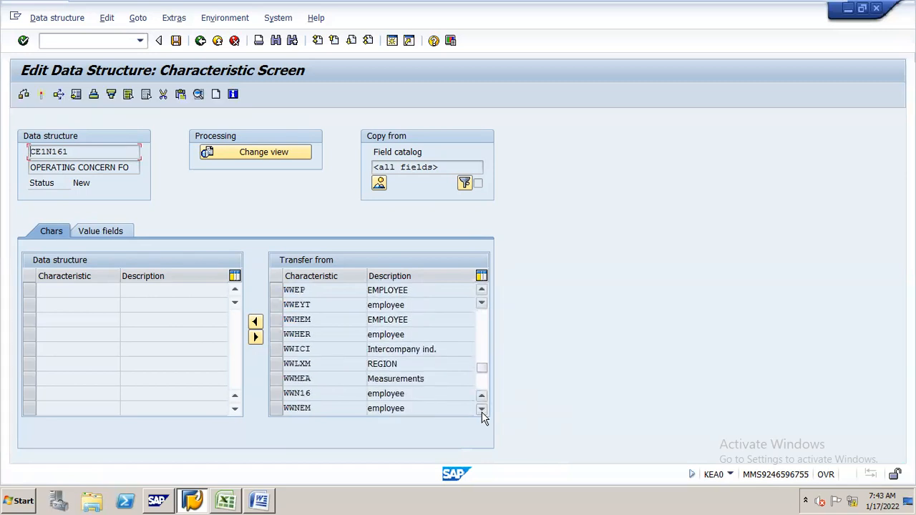
left_click(277, 393)
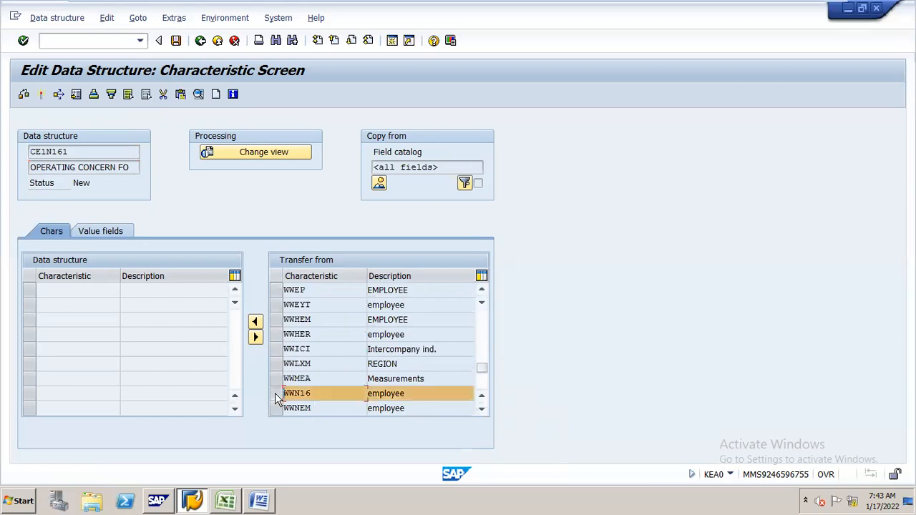
left_click(255, 322)
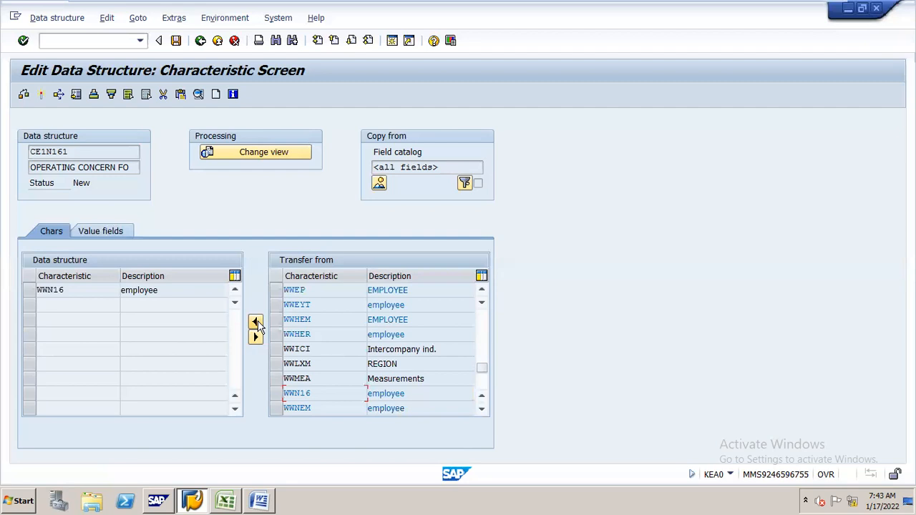
Transfer the value fields VV331 through VV336 into the data structure
left_click(118, 232)
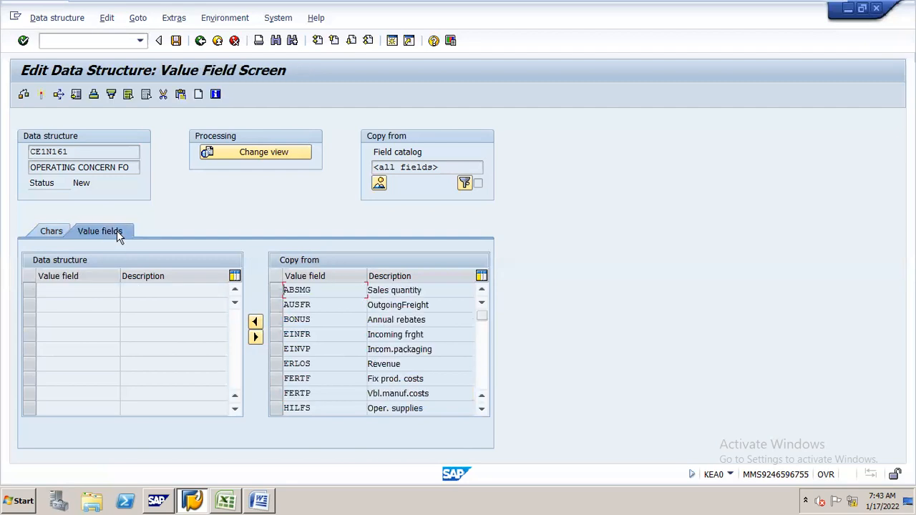
left_click_drag(483, 316, 484, 402)
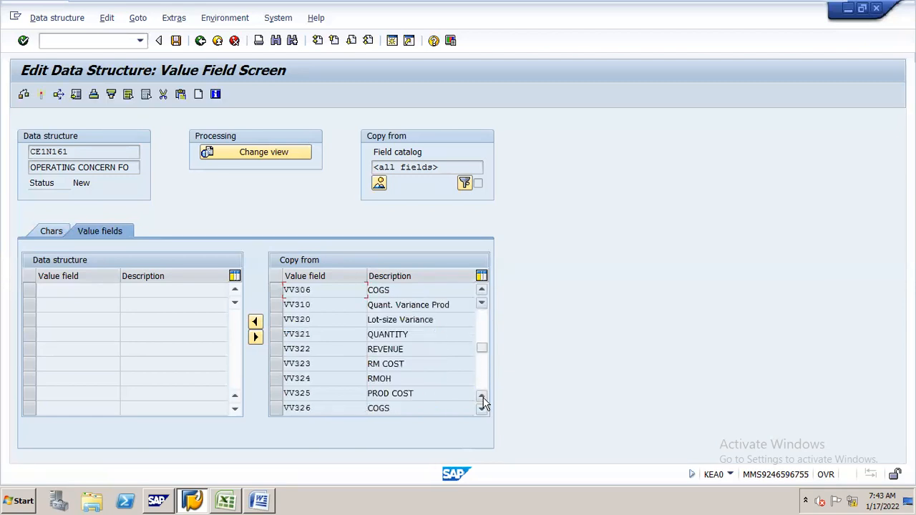
left_click(481, 409)
left_click(482, 409)
left_click(482, 409)
left_click(482, 409)
left_click(482, 410)
left_click(482, 409)
left_click(482, 409)
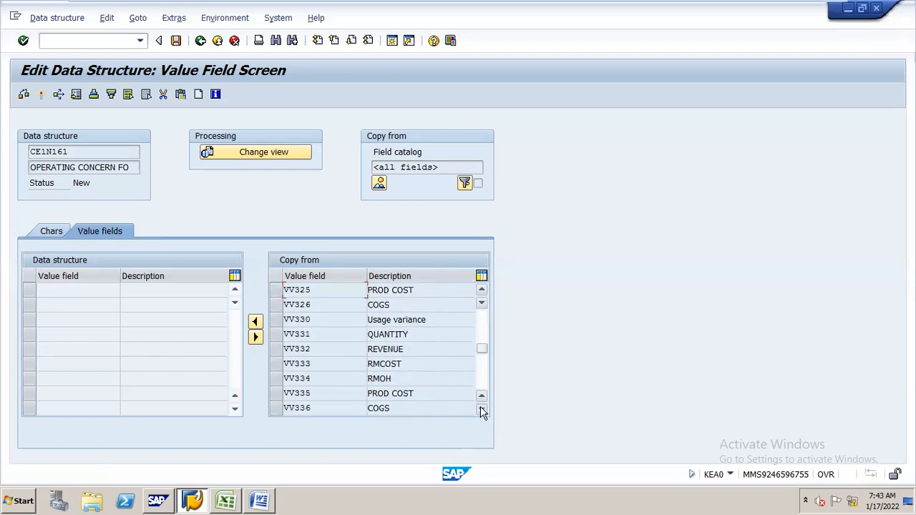
left_click(278, 334)
left_click(277, 349, "shift")
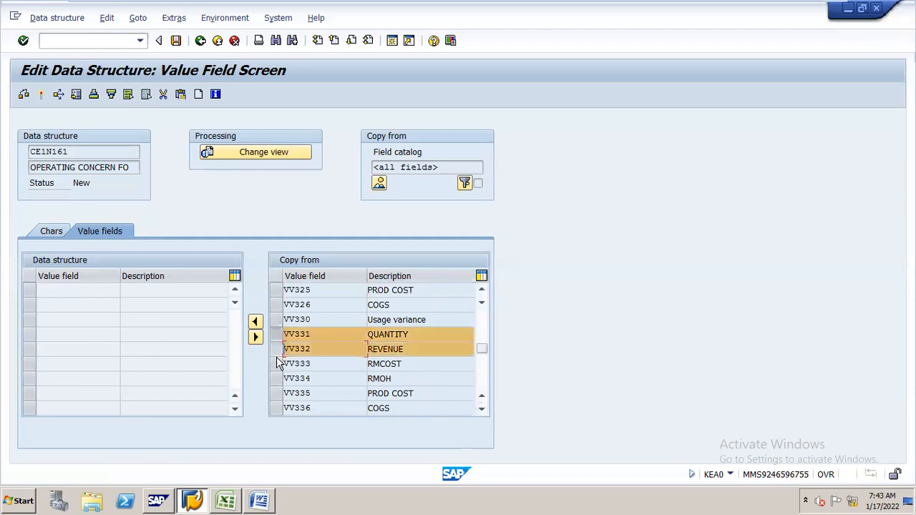
left_click(277, 363, "shift")
left_click(276, 378, "shift")
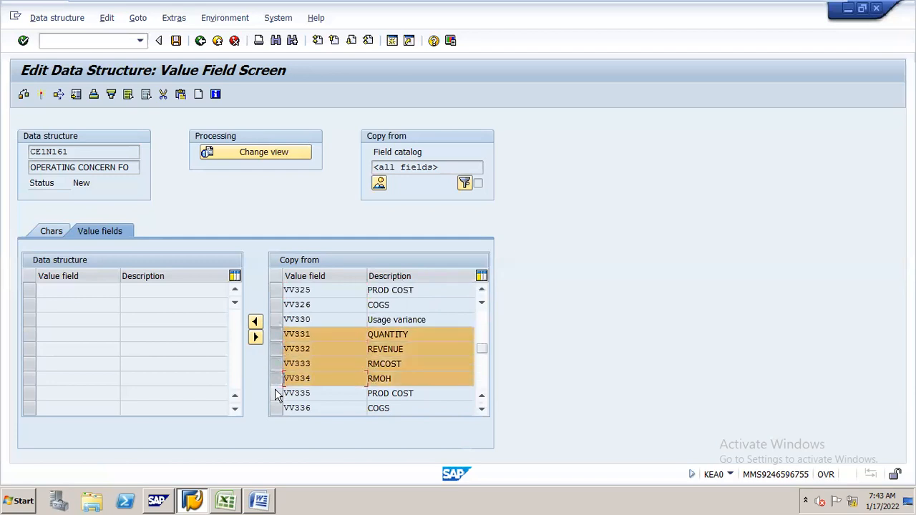
left_click(276, 393, "shift")
left_click(275, 409, "shift")
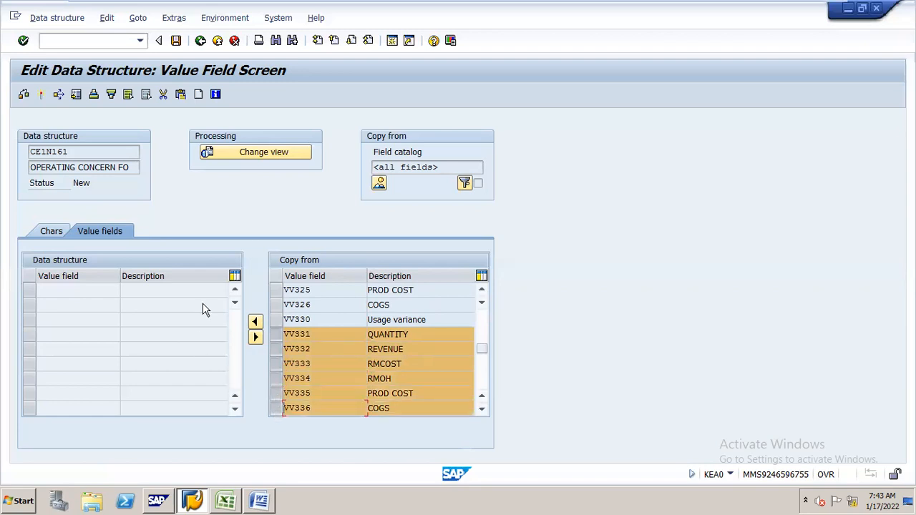
left_click(255, 323)
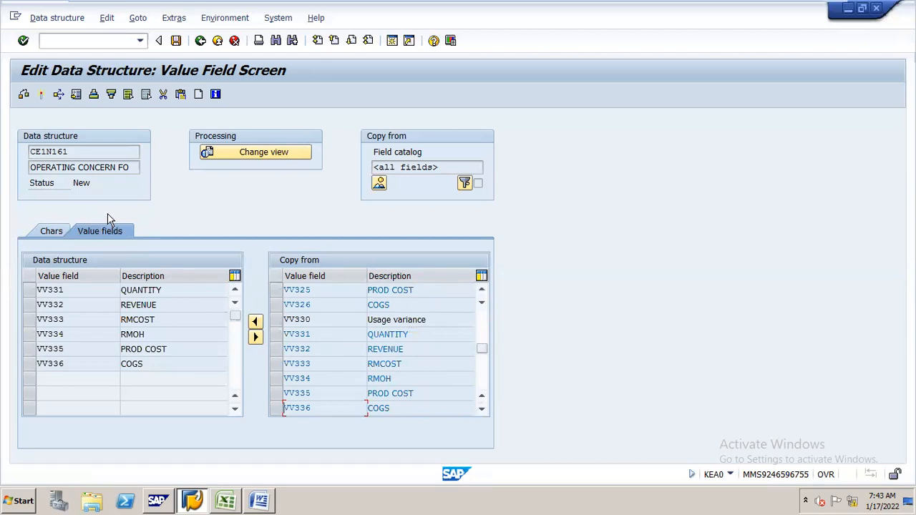
Save the CE1N161 data structure and exit its editor without activating it
left_click(176, 42)
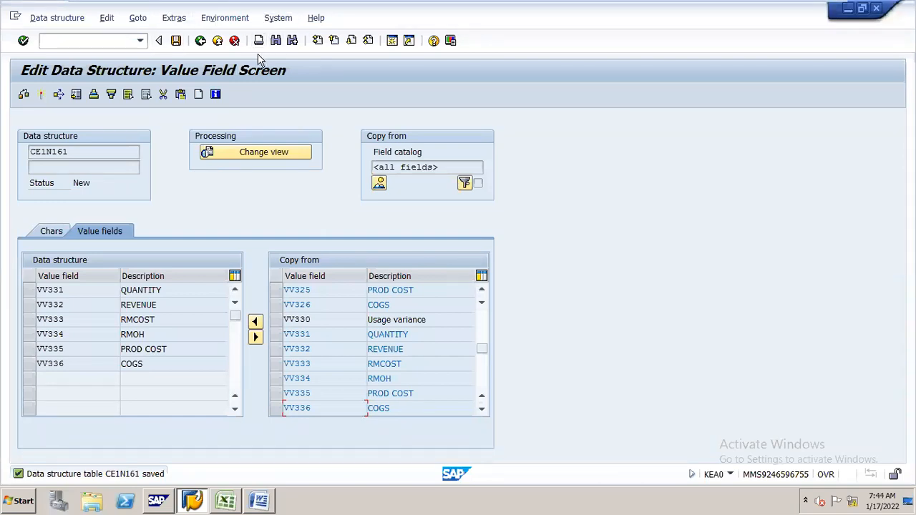
left_click(202, 41)
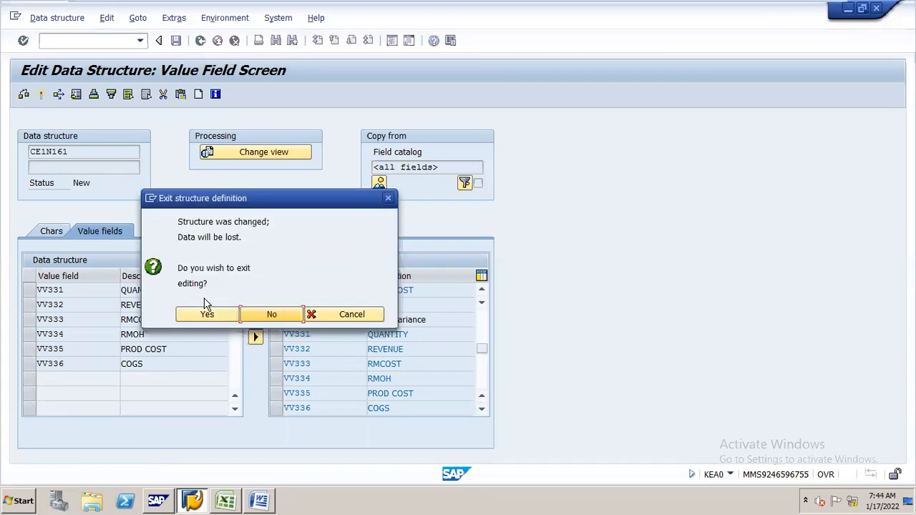
left_click(205, 316)
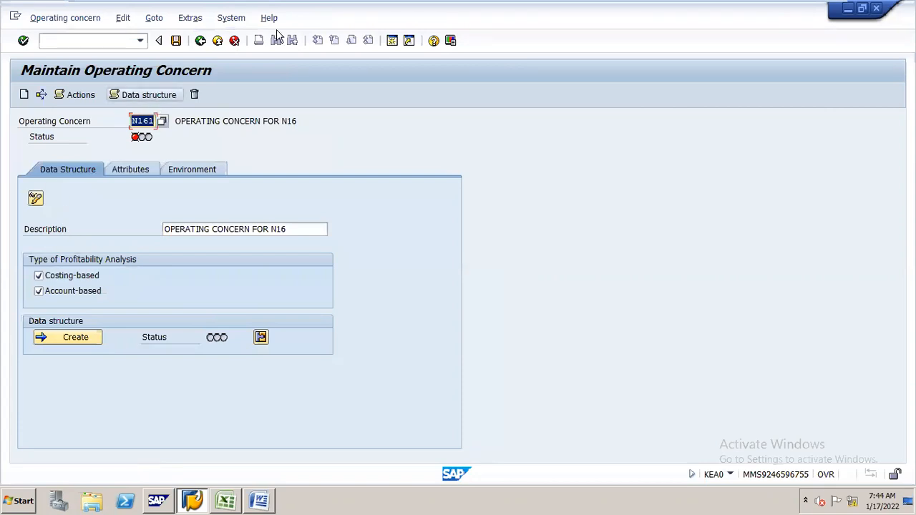
left_click_drag(317, 19, 362, 41)
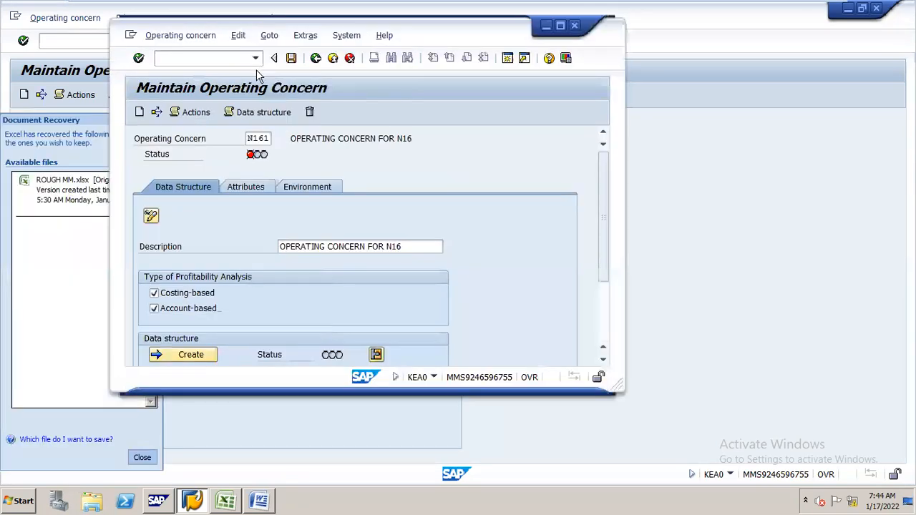
left_click(292, 60)
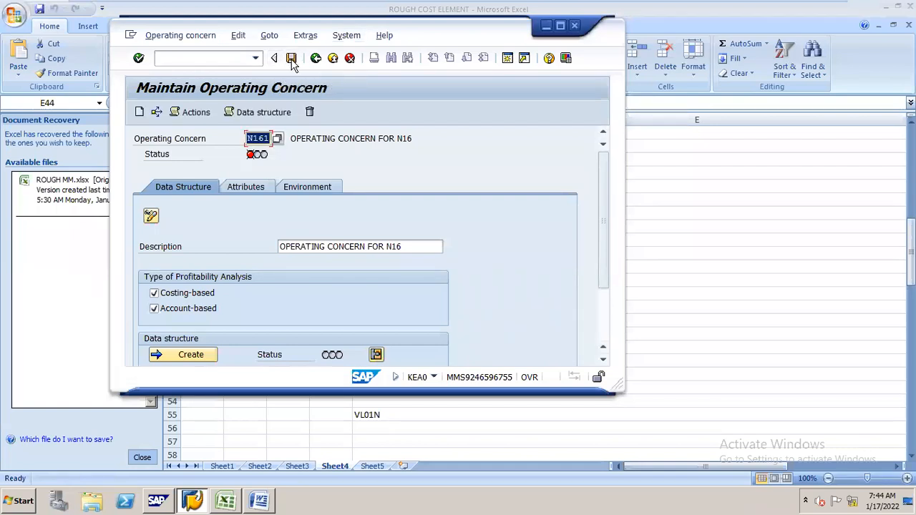
left_click(560, 26)
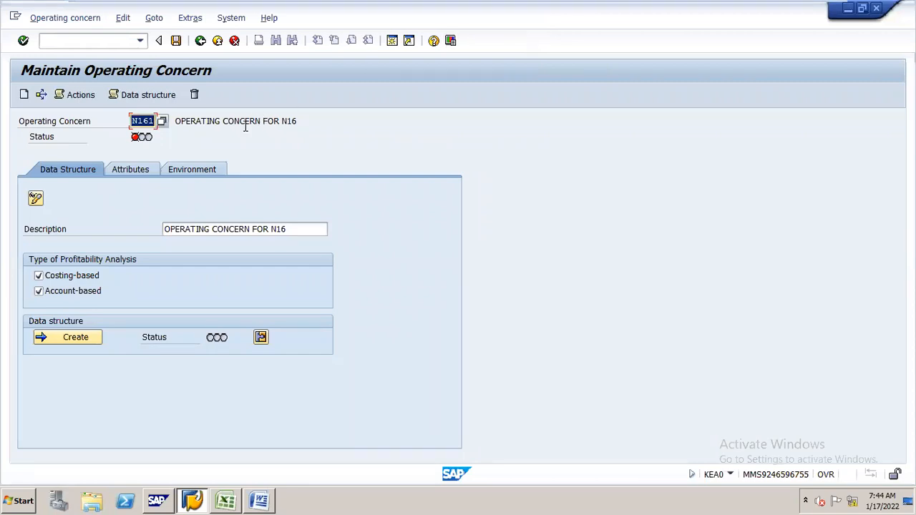
double_click(331, 15)
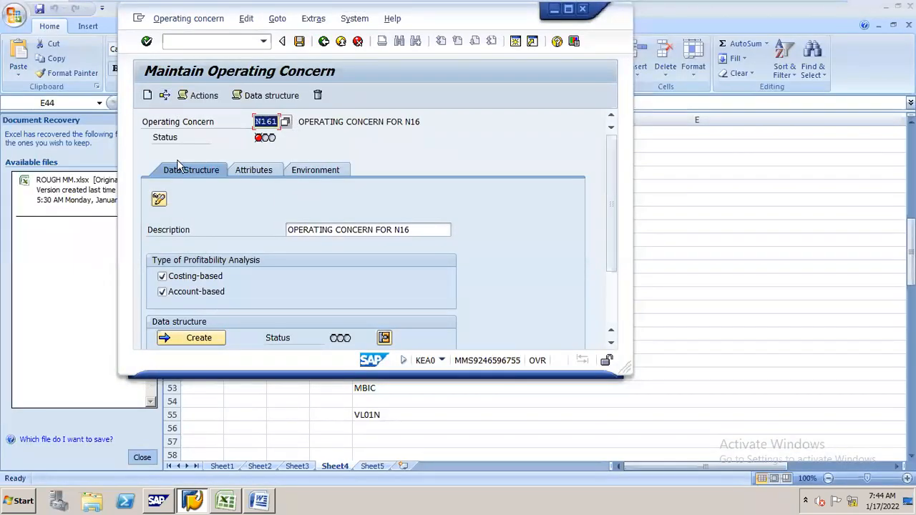
Toggle operating concern N161 between display and change mode, save it and return to the implementation guide
left_click(159, 198)
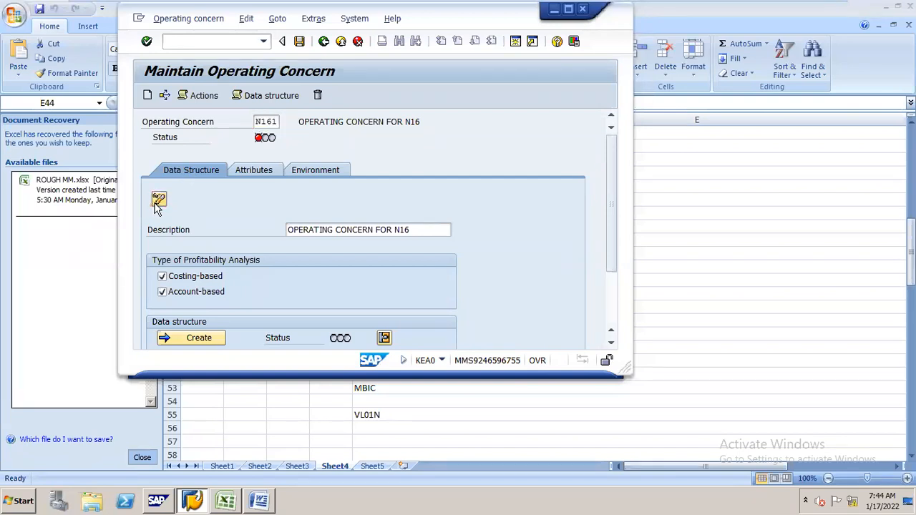
left_click(571, 10)
left_click(36, 199)
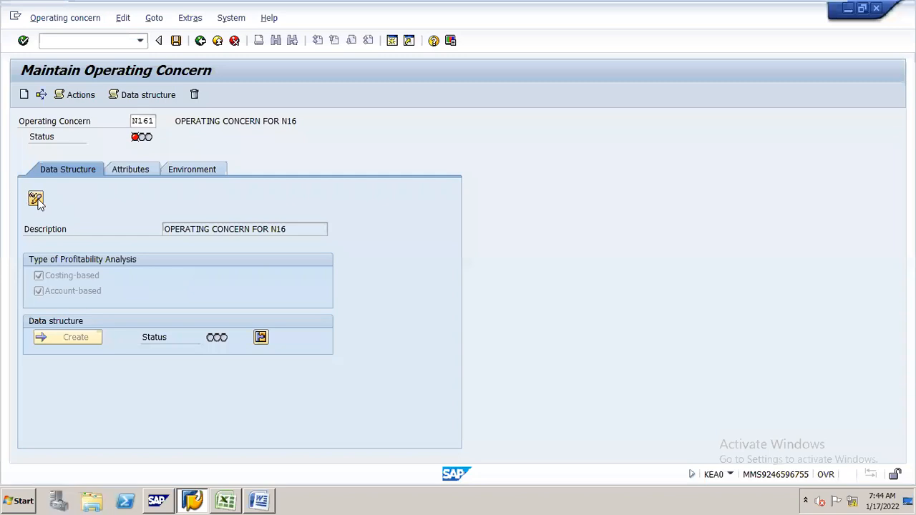
key("Return")
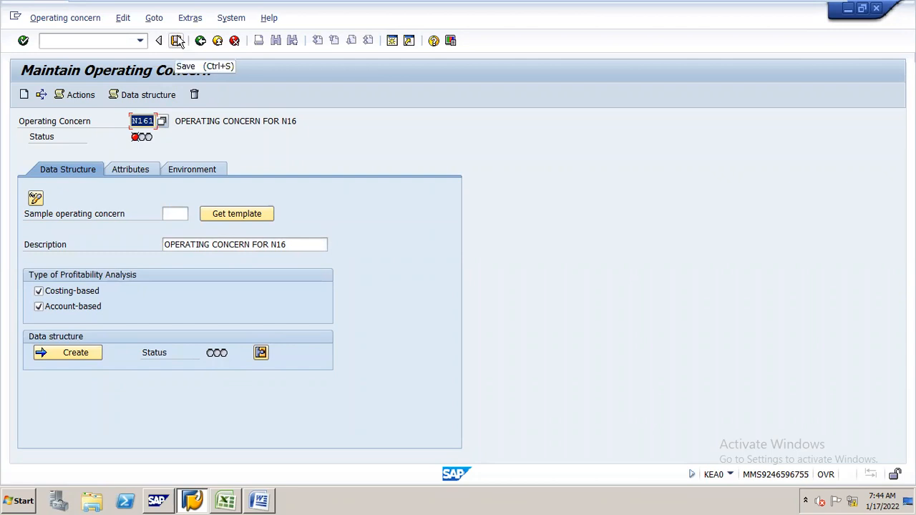
left_click(178, 36)
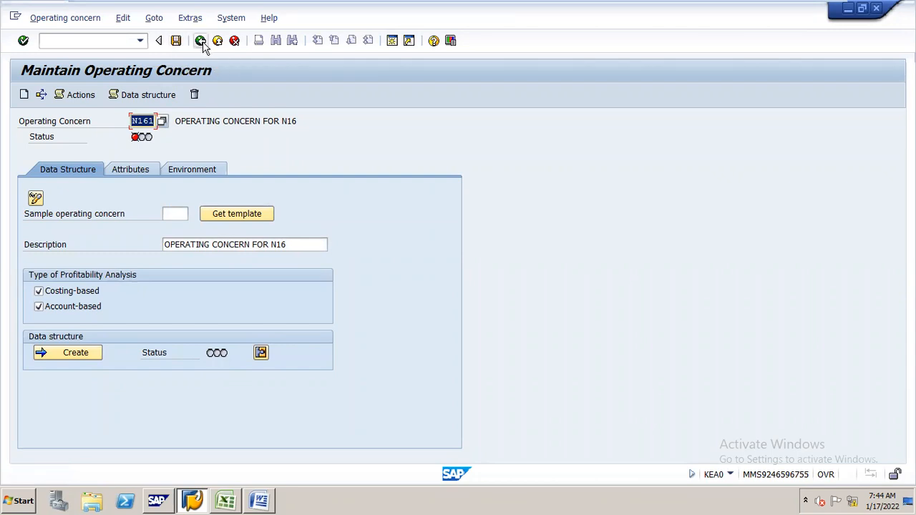
left_click(201, 41)
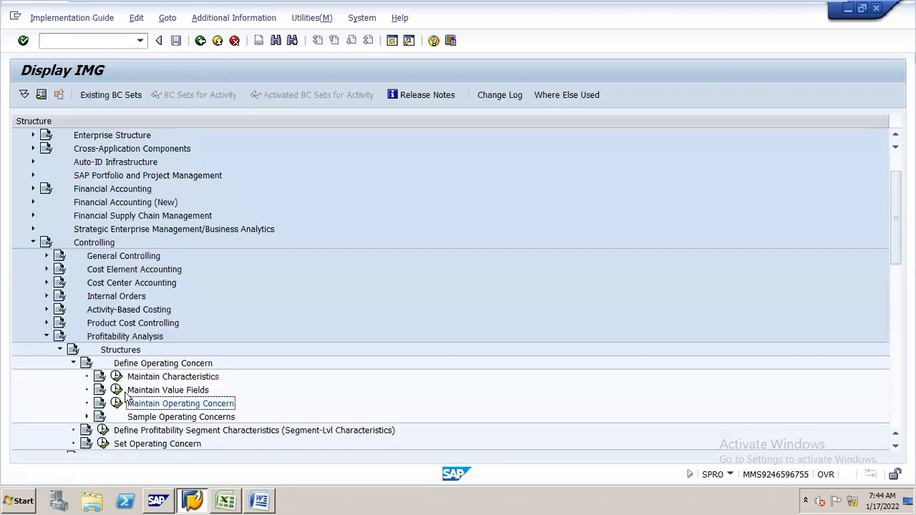
Reopen operating concern maintenance for N161 and switch it to change mode
left_click(118, 403)
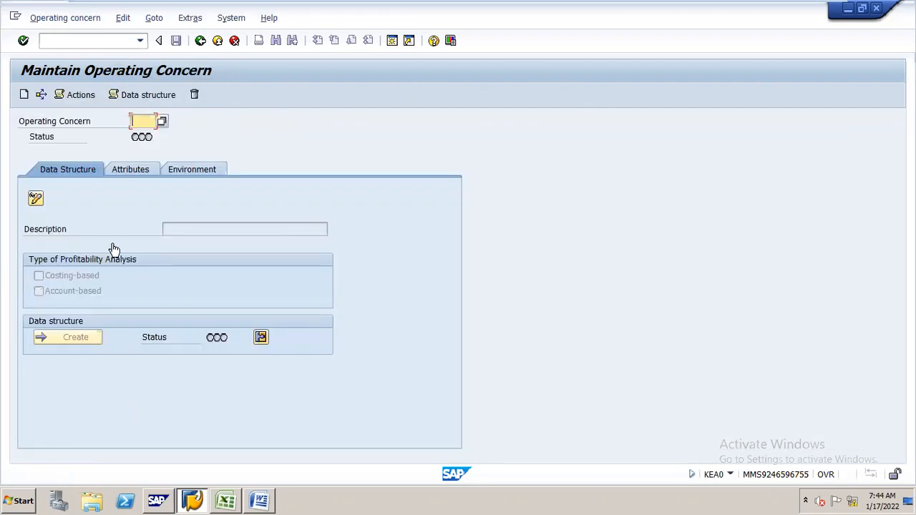
left_click_drag(302, 7, 305, 11)
type("N")
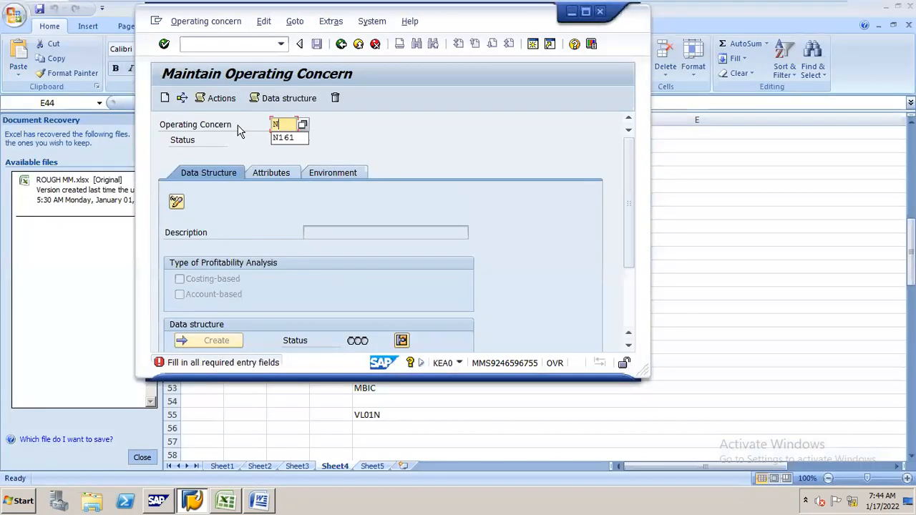
type("161")
key("Return")
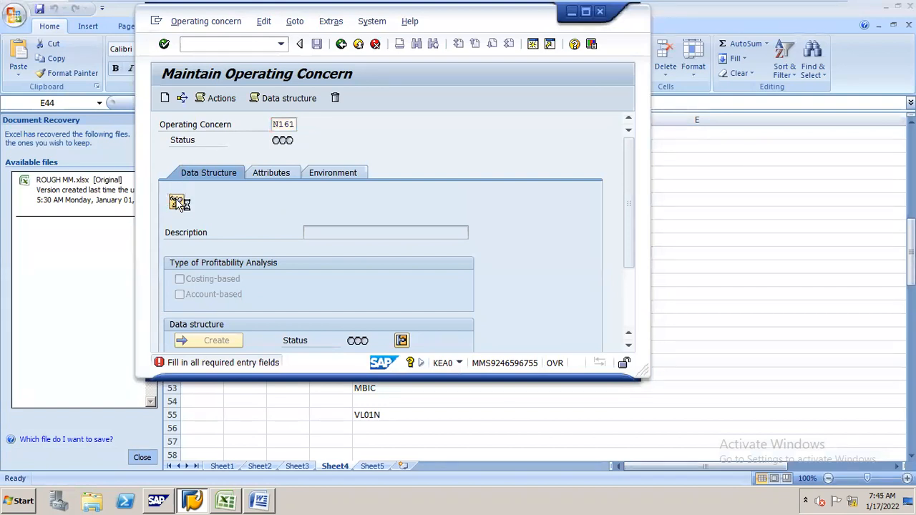
left_click(177, 203)
left_click(508, 423)
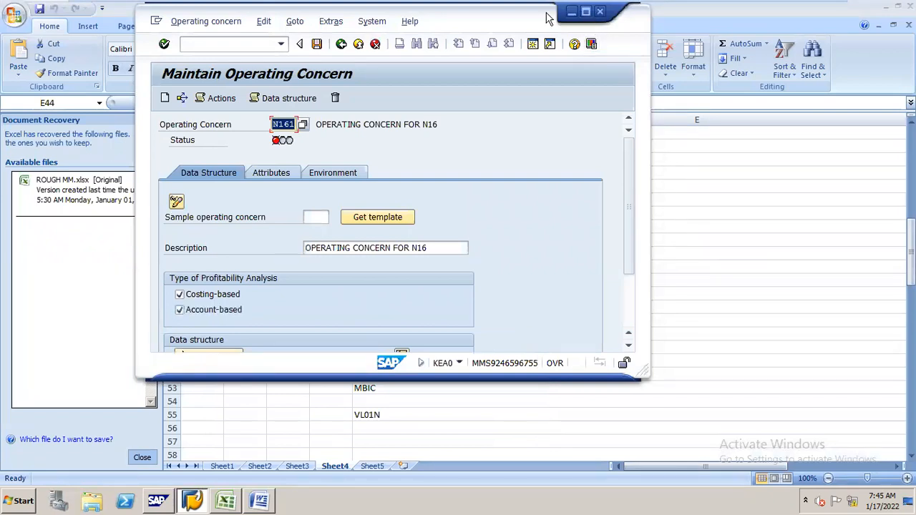
left_click(585, 12)
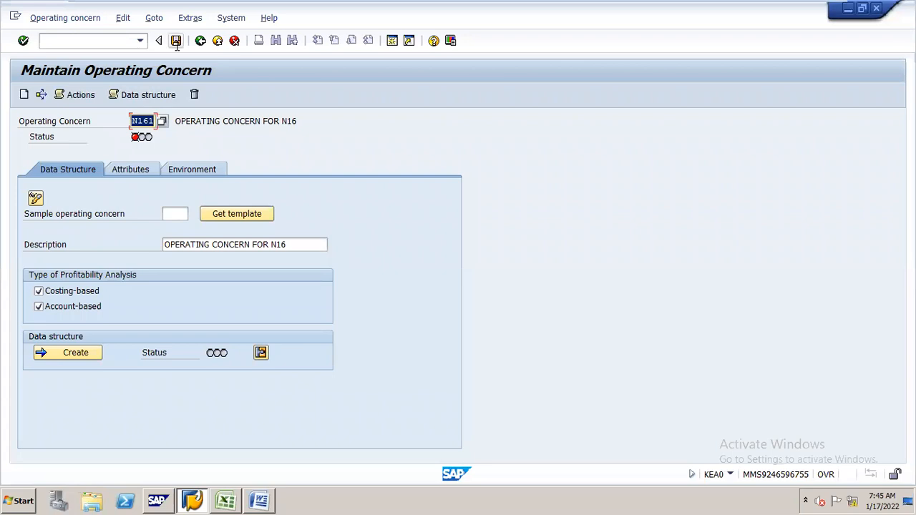
Start creating the data structure again, find the employee characteristic WWN16 and transfer it into the structure
left_click(92, 352)
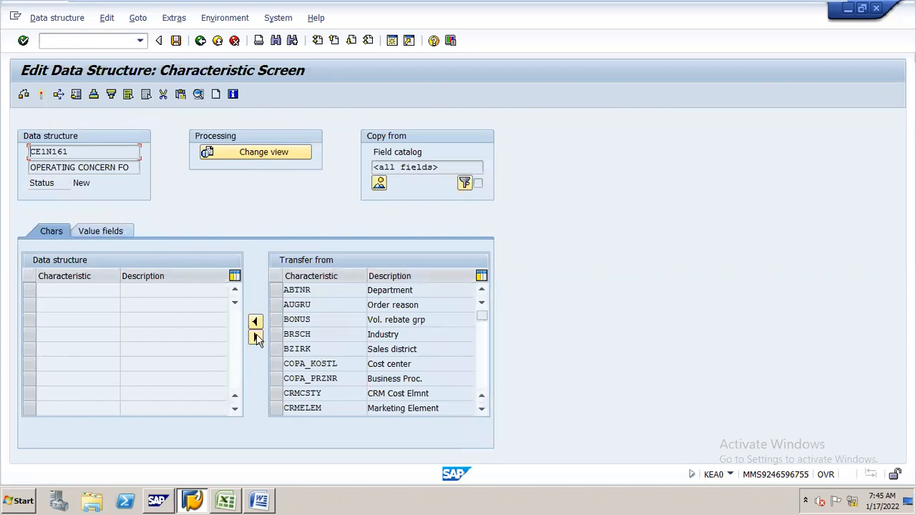
left_click(482, 411)
left_click(481, 411)
left_click(481, 411)
left_click(482, 410)
left_click(482, 410)
left_click(482, 411)
left_click(481, 410)
left_click(482, 411)
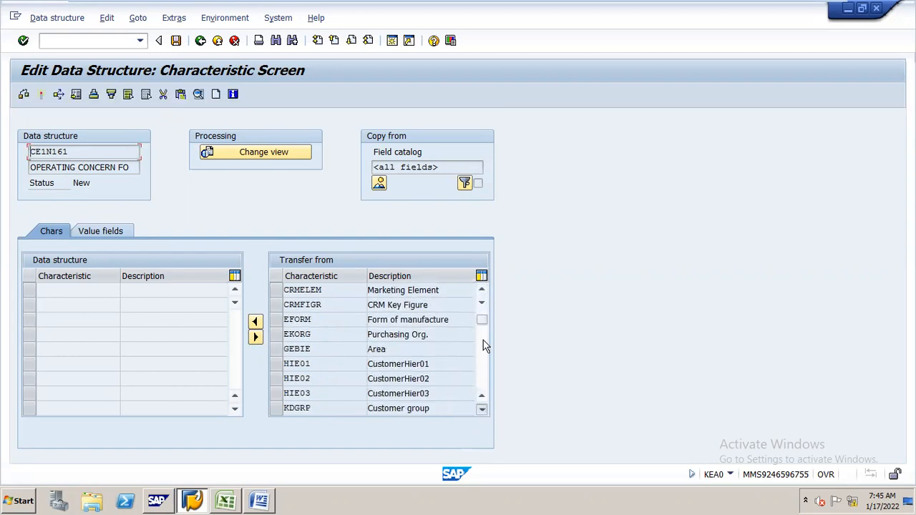
left_click_drag(482, 320, 483, 371)
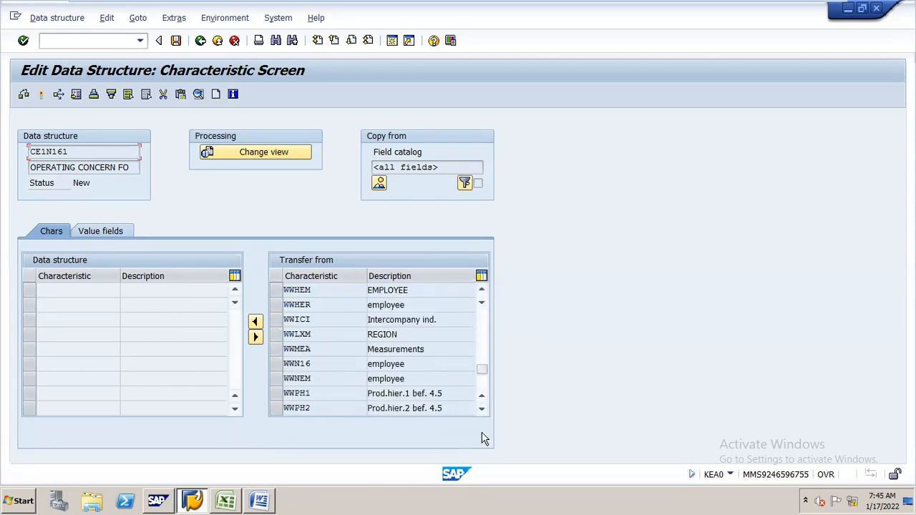
left_click(483, 411)
left_click(482, 411)
left_click(482, 411)
left_click(482, 411)
left_click(482, 411)
left_click(482, 411)
left_click(483, 410)
left_click(482, 411)
left_click(483, 410)
left_click(482, 410)
left_click(483, 410)
left_click(482, 411)
left_click(482, 410)
left_click(482, 411)
left_click(483, 411)
left_click(482, 411)
left_click(482, 410)
left_click(482, 410)
left_click(482, 411)
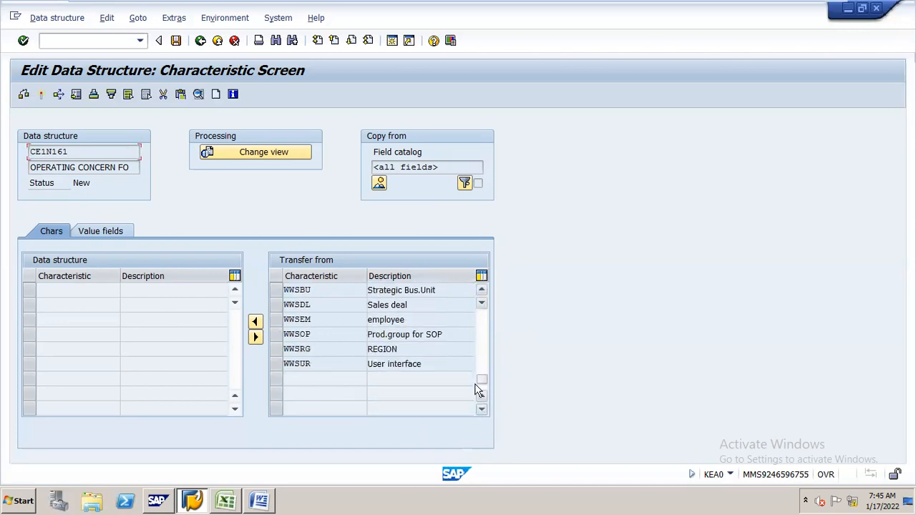
left_click(482, 290)
left_click(482, 290)
left_click(481, 290)
left_click(482, 291)
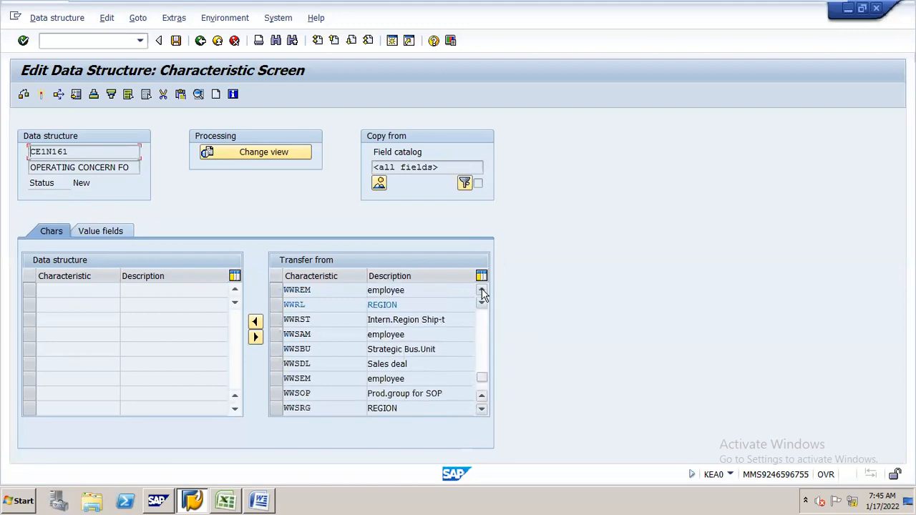
left_click(481, 291)
left_click(482, 291)
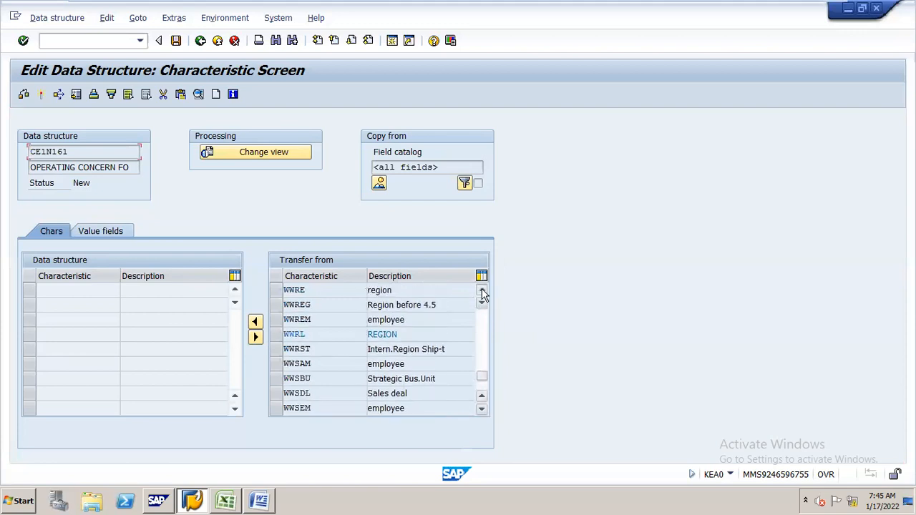
left_click(481, 290)
left_click(481, 290)
left_click(482, 290)
left_click(482, 291)
left_click(481, 291)
left_click(481, 291)
left_click(482, 291)
left_click(482, 290)
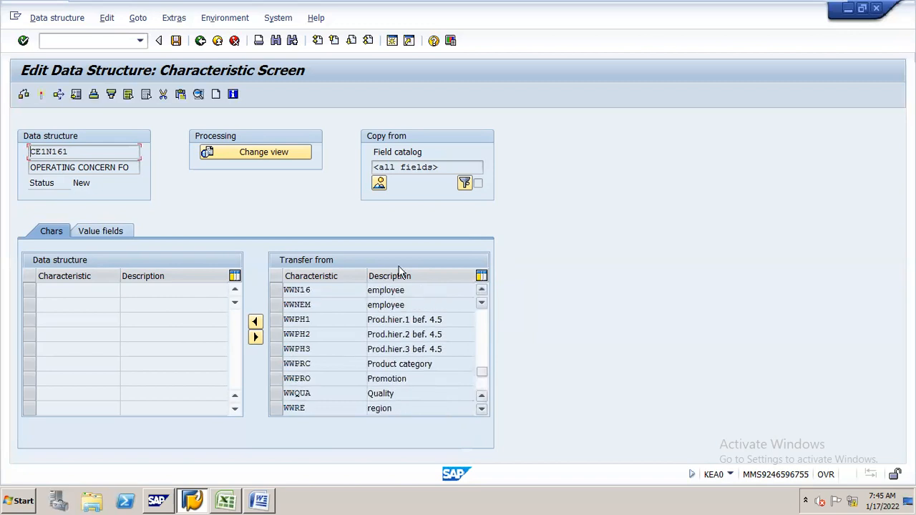
left_click(278, 292)
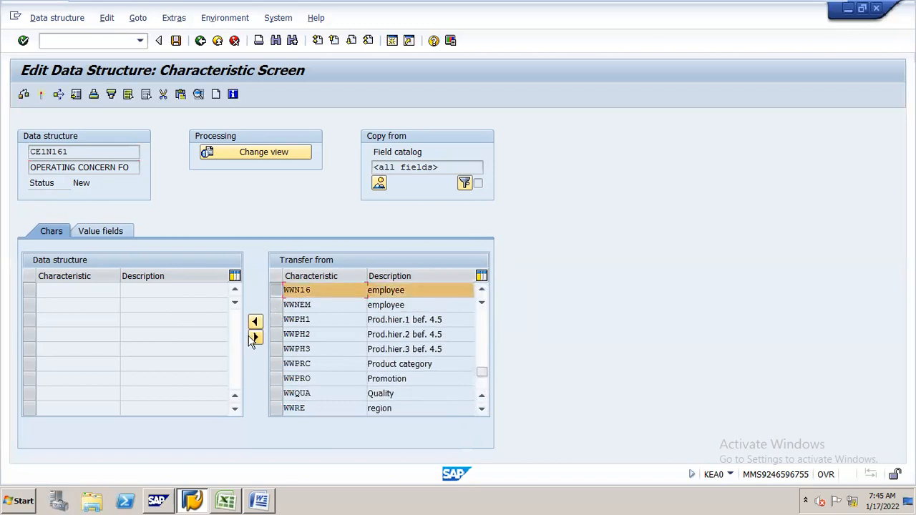
left_click(255, 322)
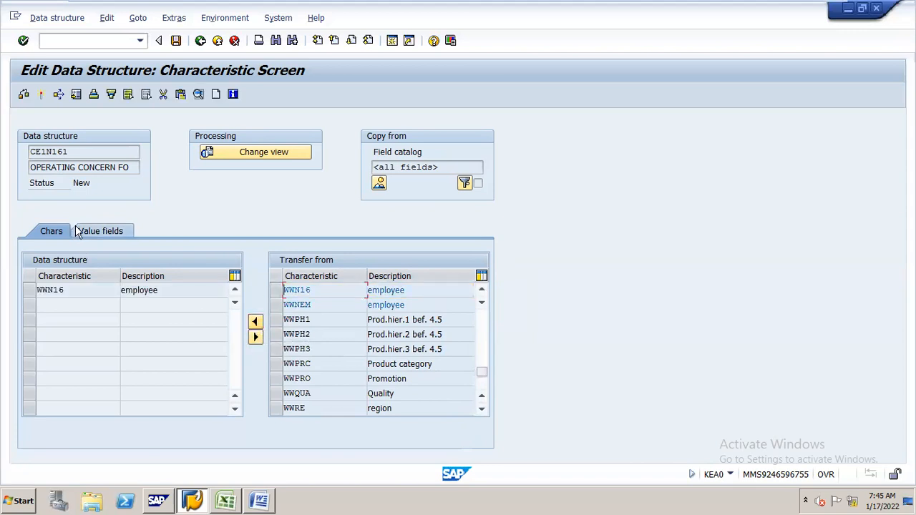
Find value fields VV331 through VV336 and transfer them into the recreated data structure
left_click(114, 230)
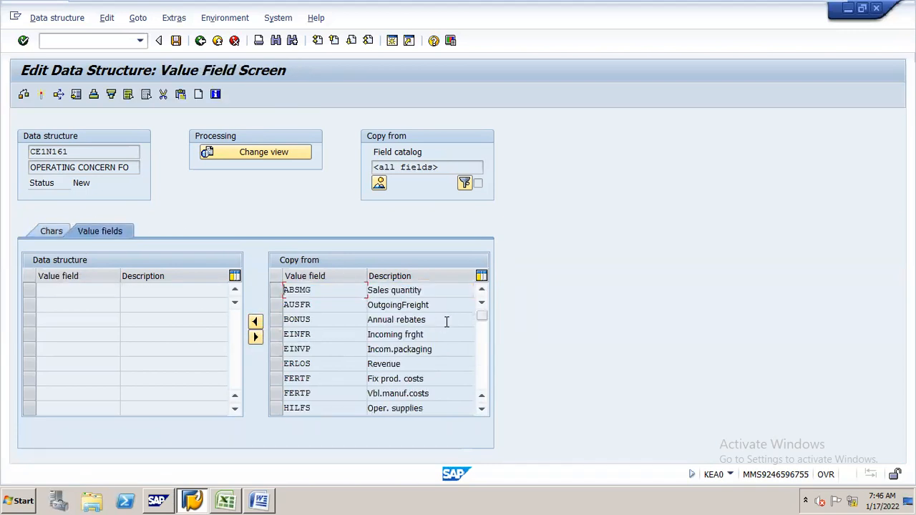
left_click_drag(478, 317, 482, 351)
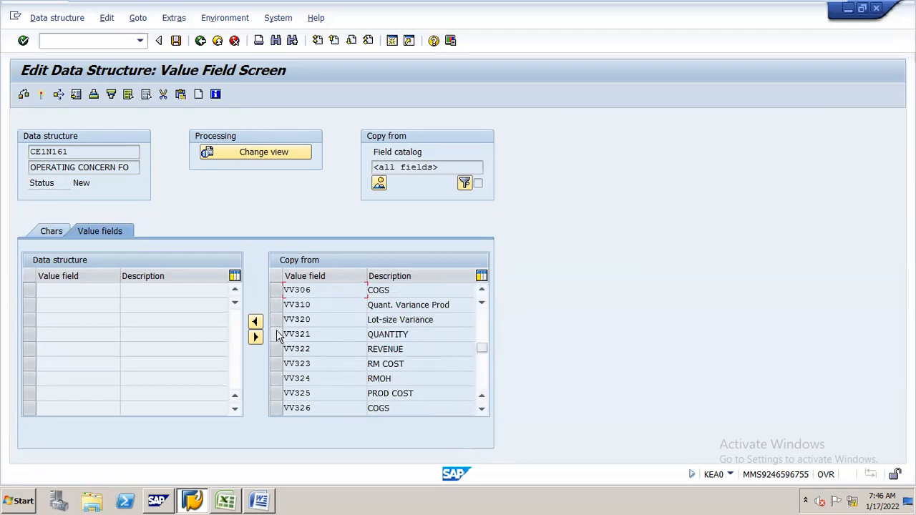
left_click(482, 412)
left_click(482, 411)
left_click(482, 411)
left_click(483, 411)
left_click(482, 411)
left_click(482, 412)
left_click(482, 411)
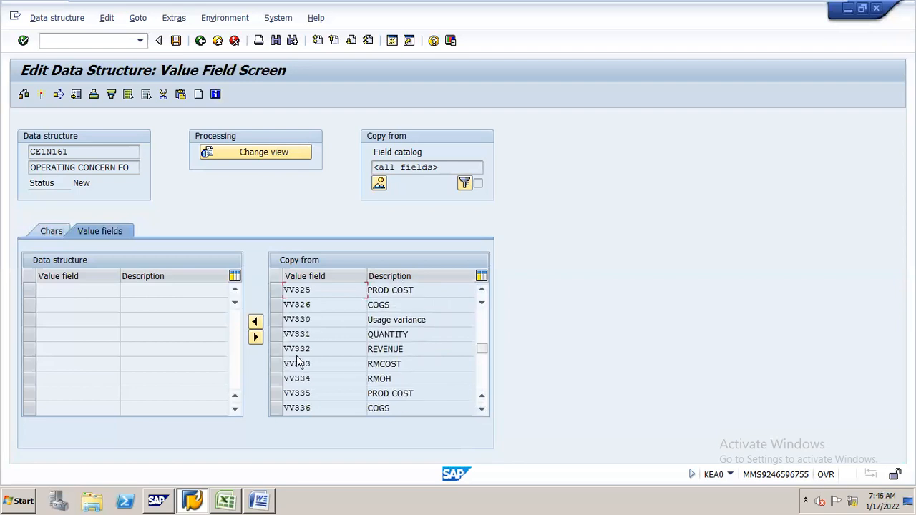
left_click_drag(278, 340, 276, 409)
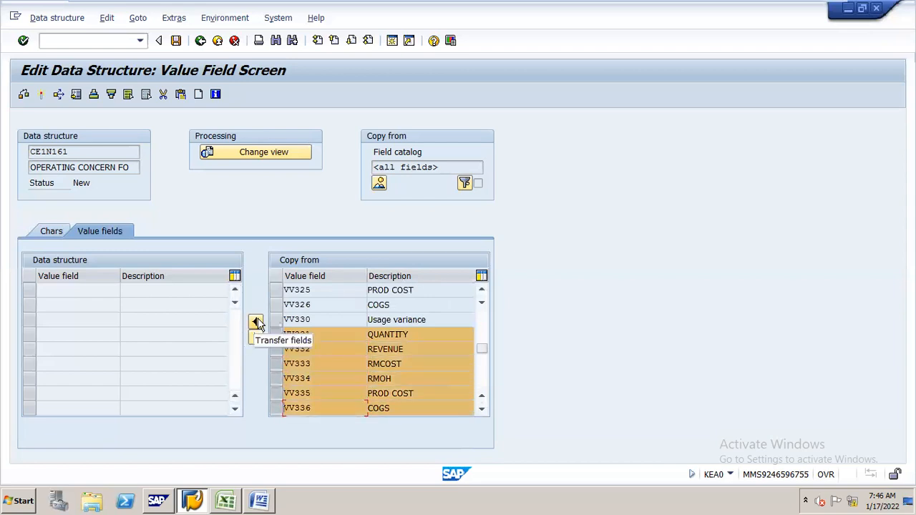
left_click(256, 322)
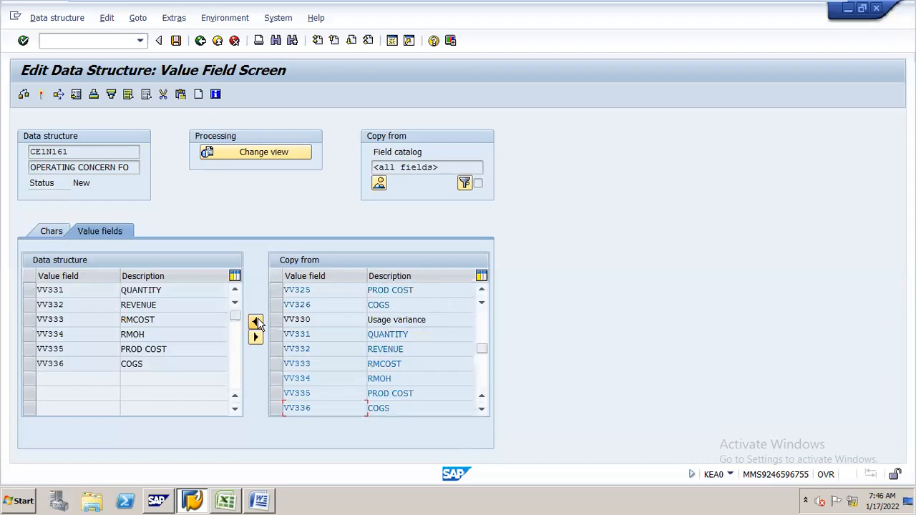
Save and activate the CE1N161 data structure
left_click(176, 42)
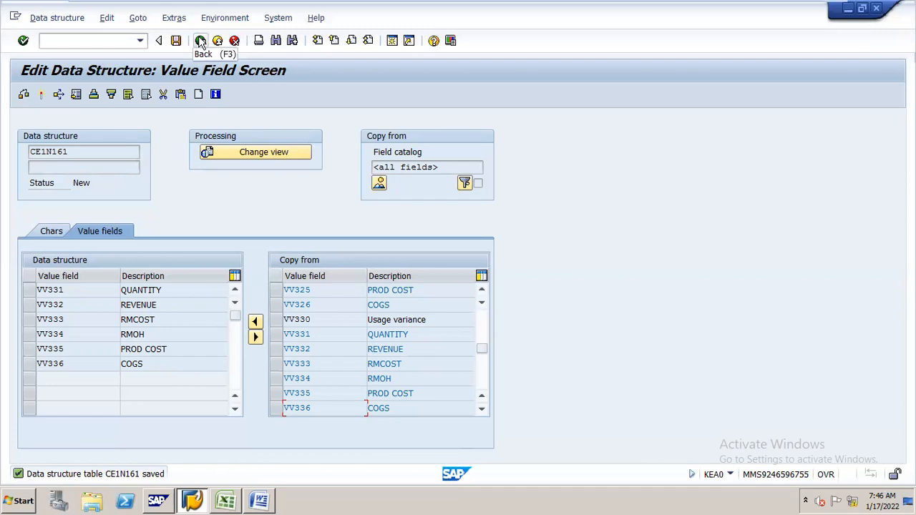
left_click_drag(362, 17, 429, 29)
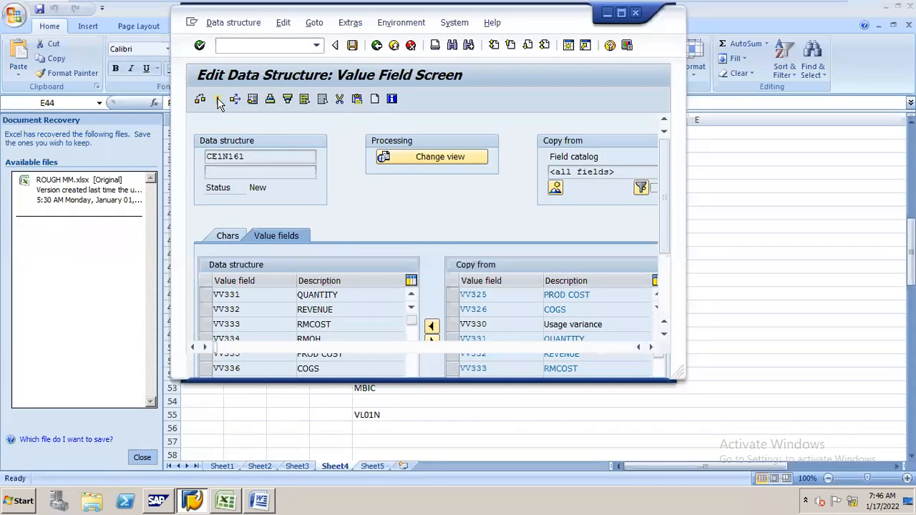
left_click(219, 101)
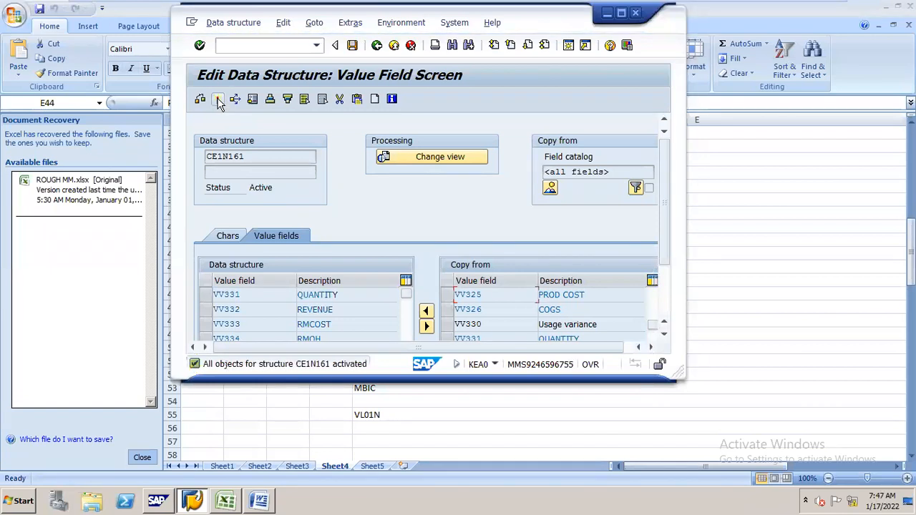
Leave the data structure editor and generate the operating concern environment for N161
left_click(377, 47)
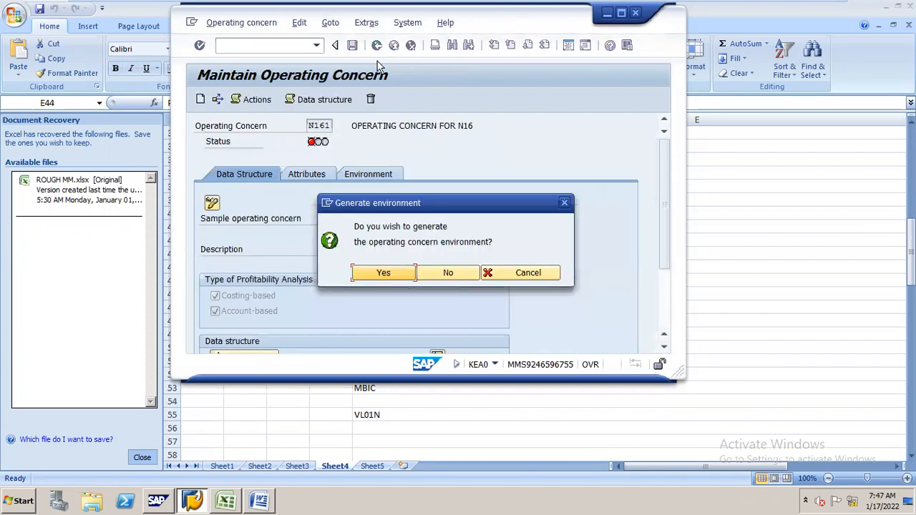
left_click(397, 276)
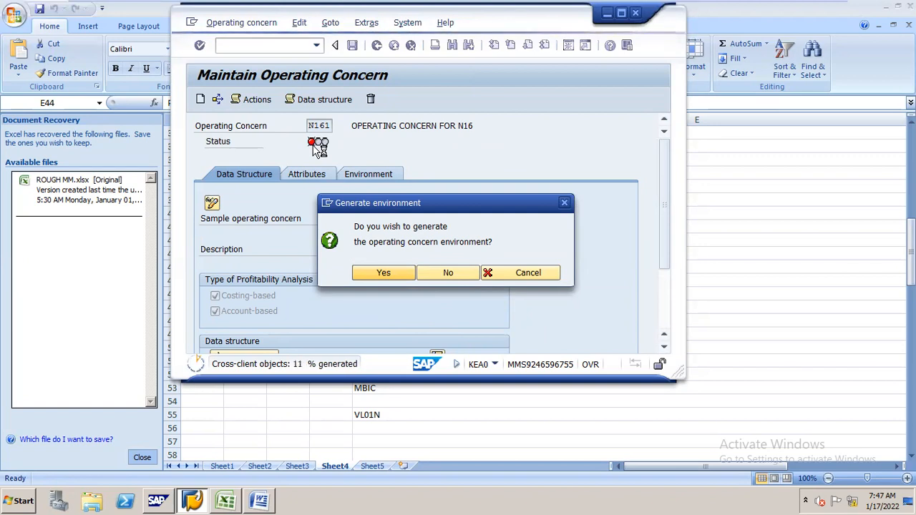
mouse_move(729, 12)
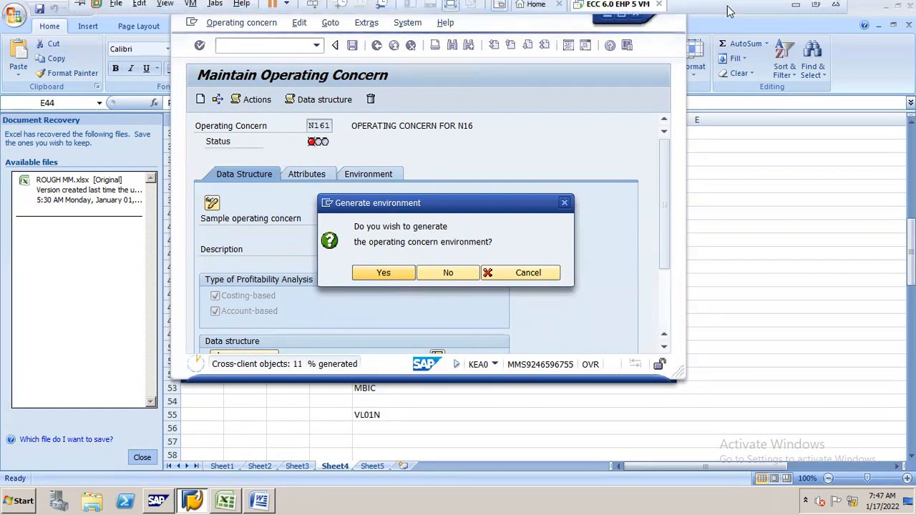
left_click(794, 10)
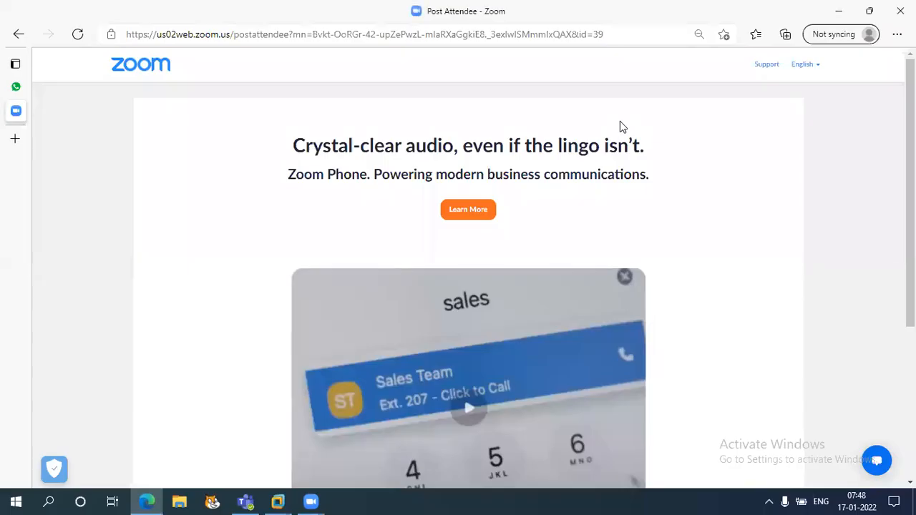